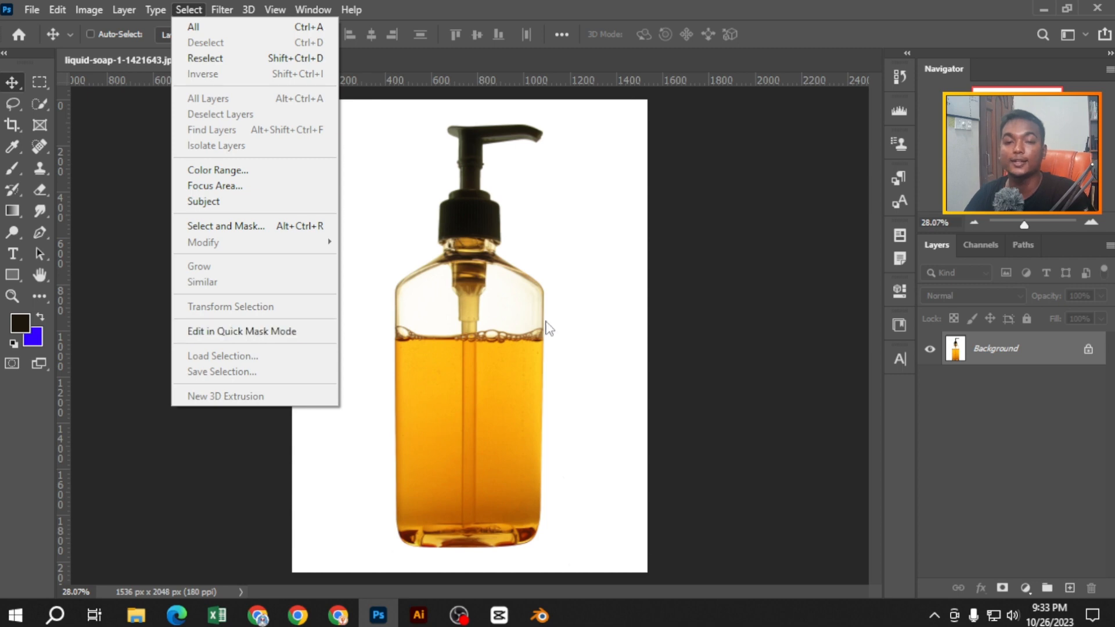
Examine the Lasso and Quick Selection tool groups and the available selection commands, from Select All to Edit in Quick Mask Mode
click(549, 324)
click(18, 102)
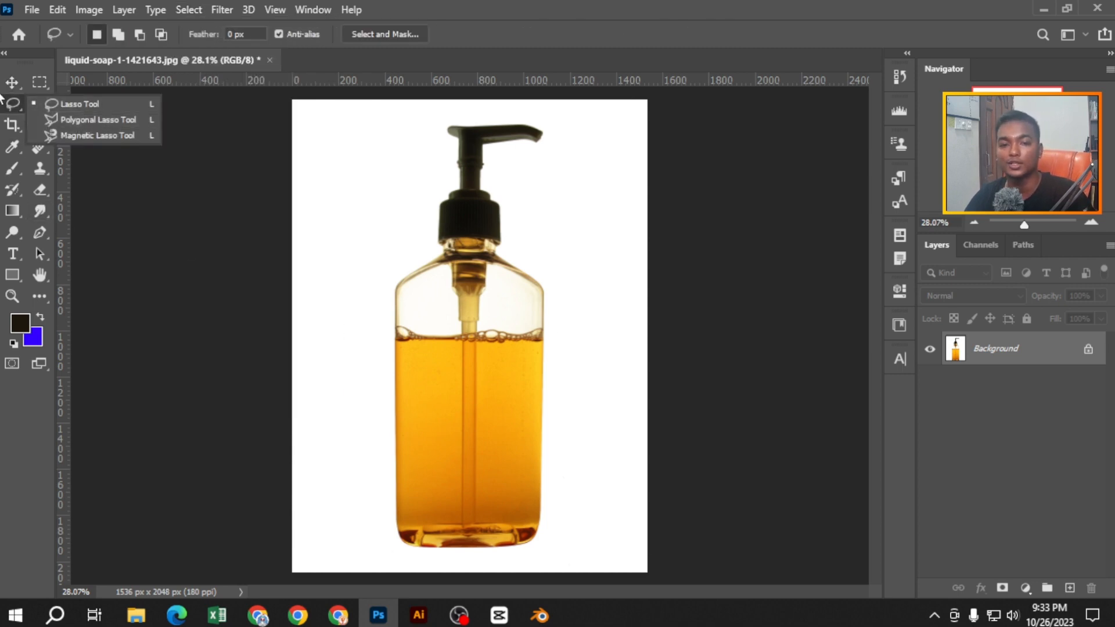
click(32, 103)
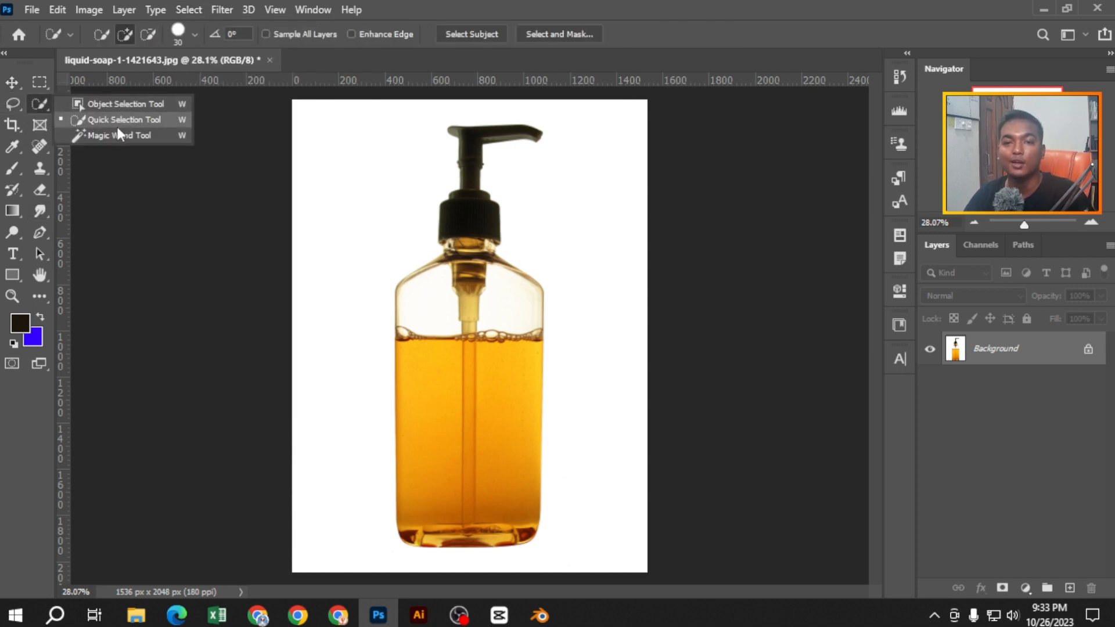
click(20, 104)
key(v)
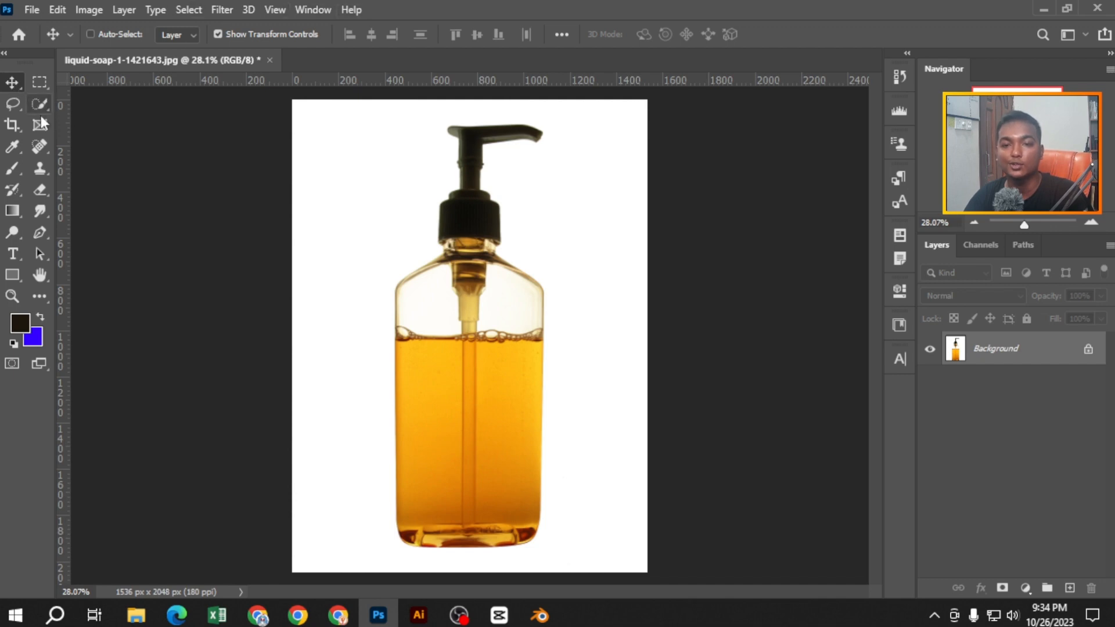
click(189, 10)
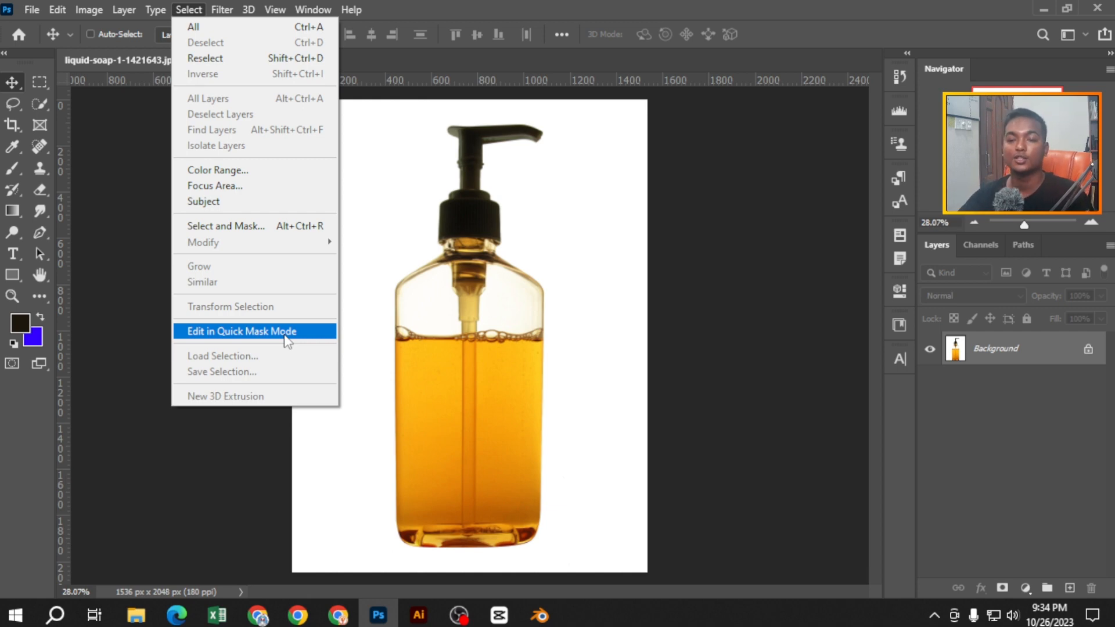
click(633, 221)
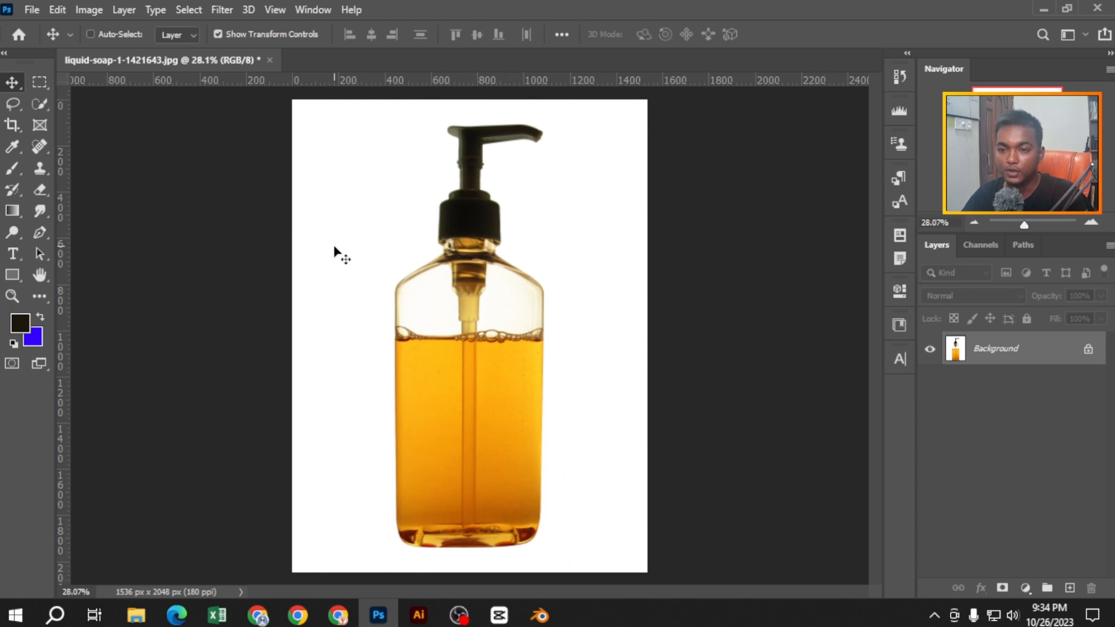
click(197, 10)
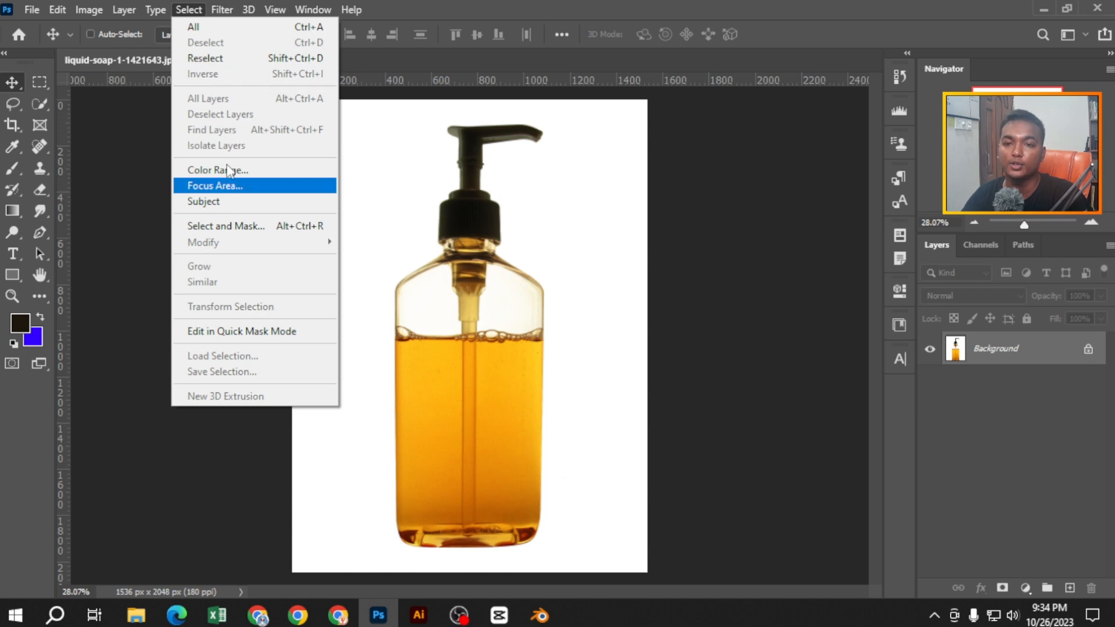
click(510, 281)
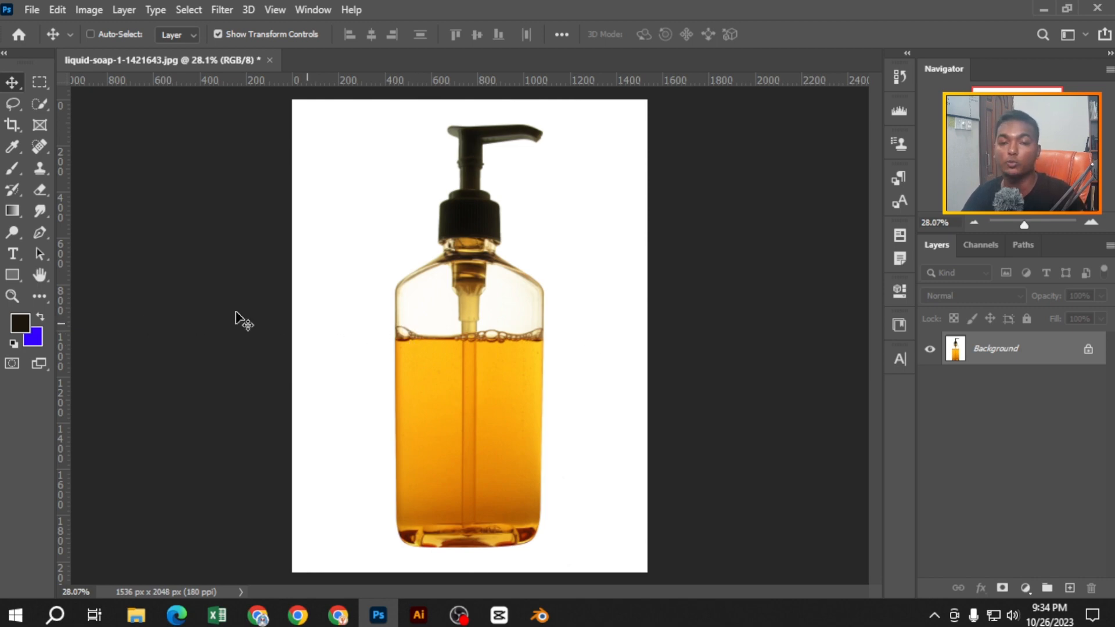
Draw a freehand Lasso selection around the whole soap bottle, and try Select All on the canvas before undoing it
click(19, 104)
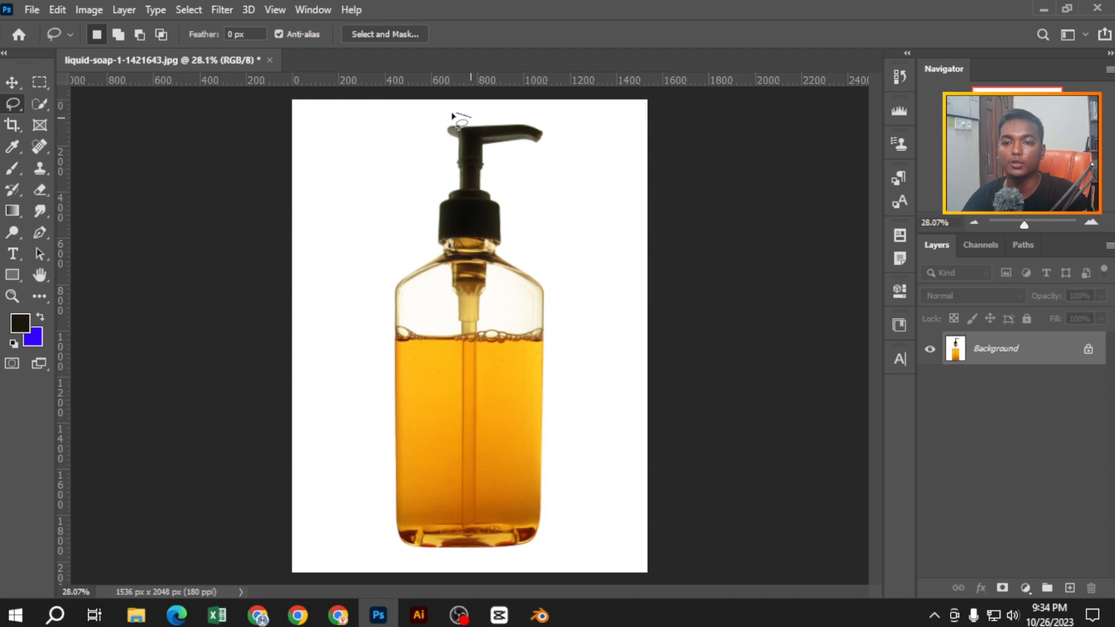
mouse_move(452, 116)
mouse_down()
mouse_move(453, 171)
mouse_move(372, 376)
mouse_move(375, 525)
mouse_move(456, 572)
mouse_move(517, 568)
mouse_move(559, 457)
mouse_move(556, 317)
mouse_move(524, 246)
mouse_move(508, 165)
mouse_move(554, 125)
mouse_move(469, 110)
mouse_up()
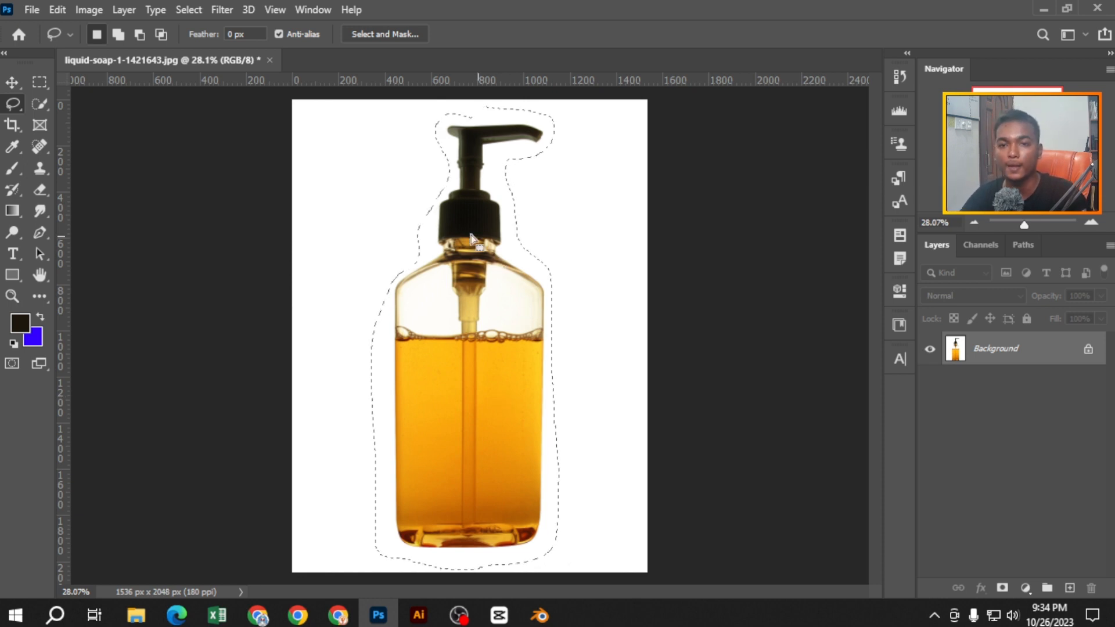
click(193, 12)
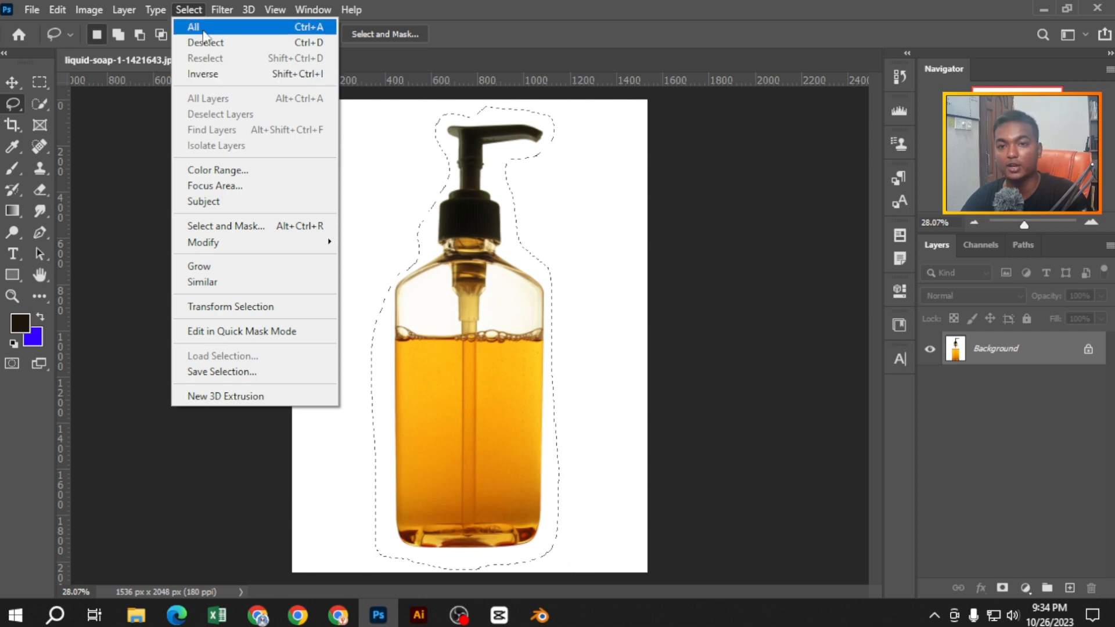
click(224, 29)
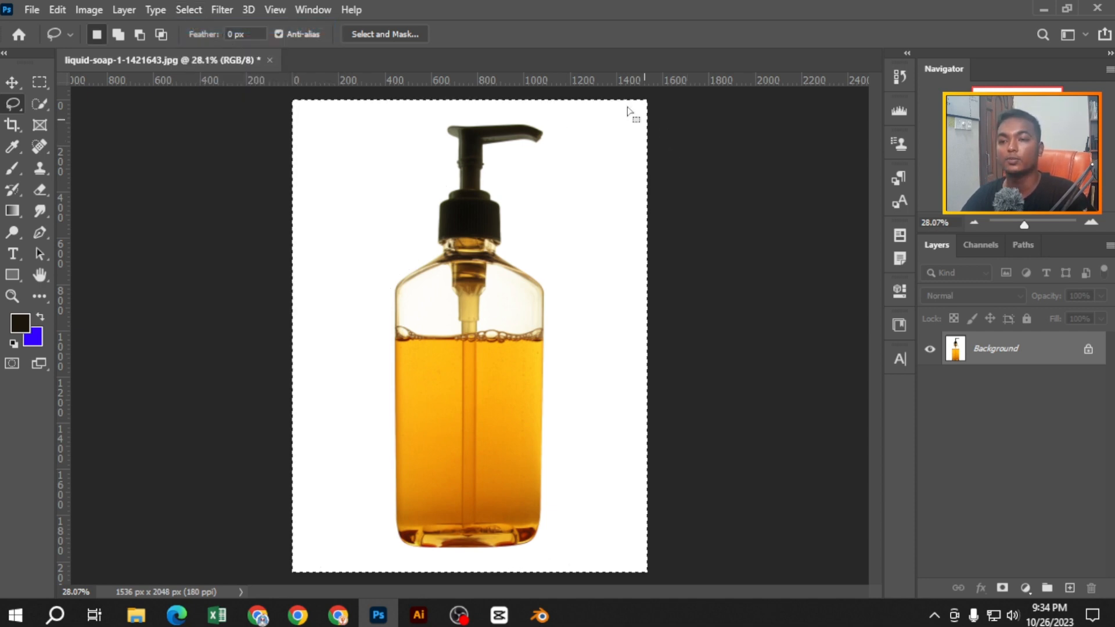
key(ctrl+z)
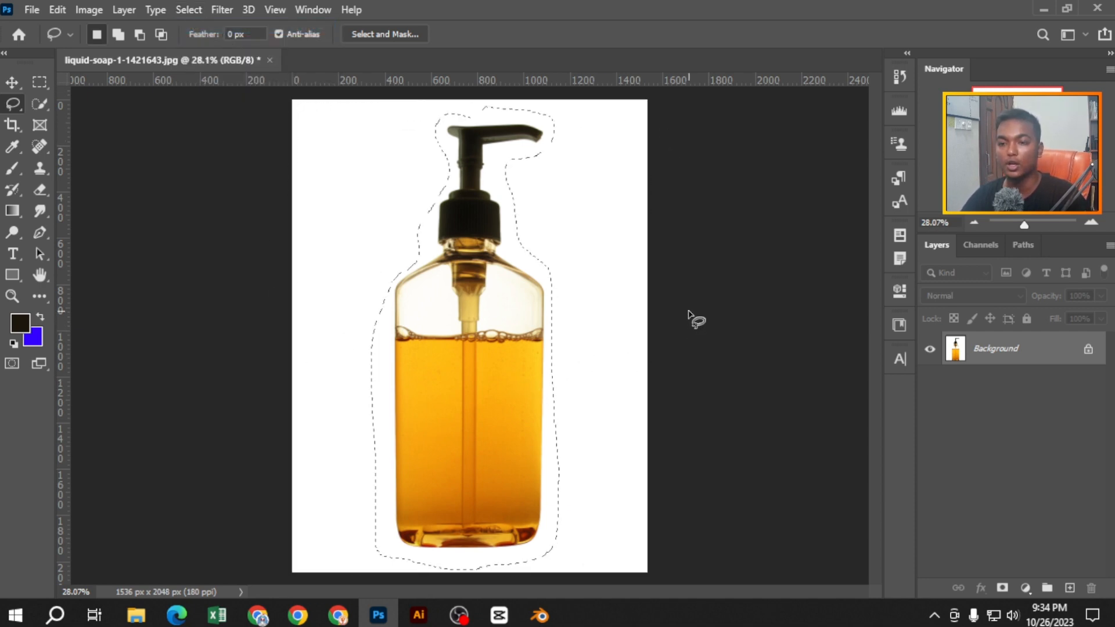
Deselect the lasso outline around the bottle and restore that selection
click(187, 10)
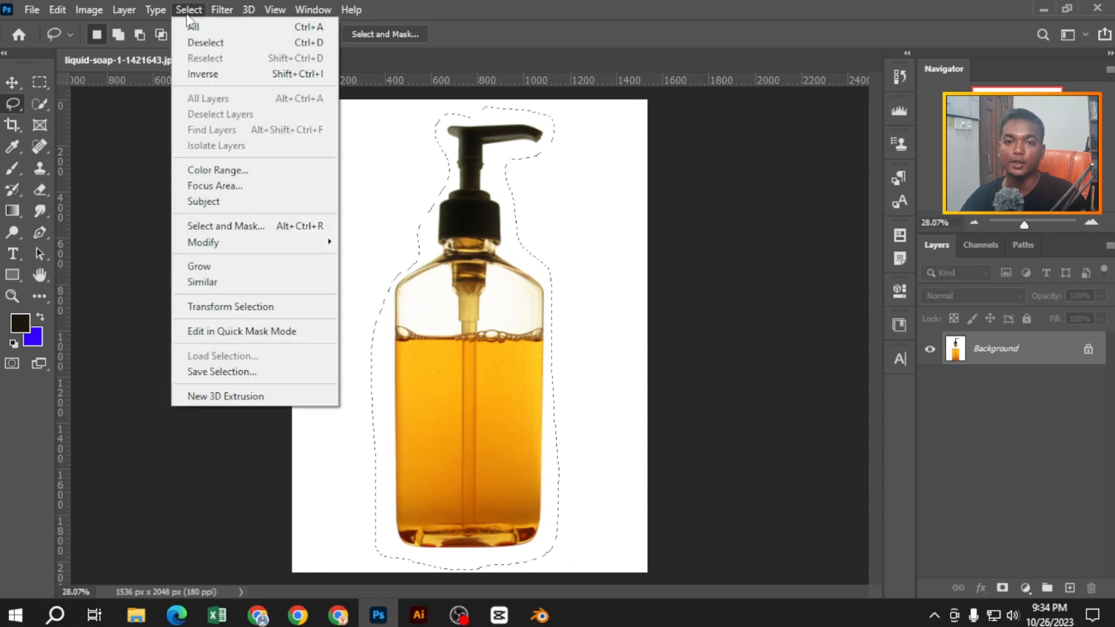
click(256, 46)
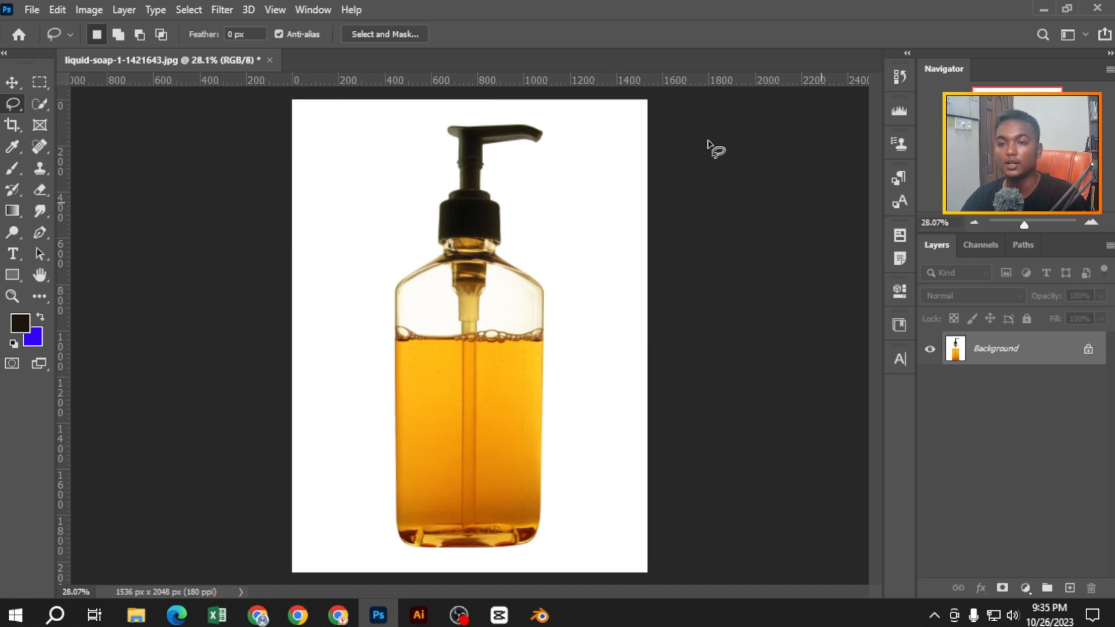
click(224, 13)
mouse_move(196, 16)
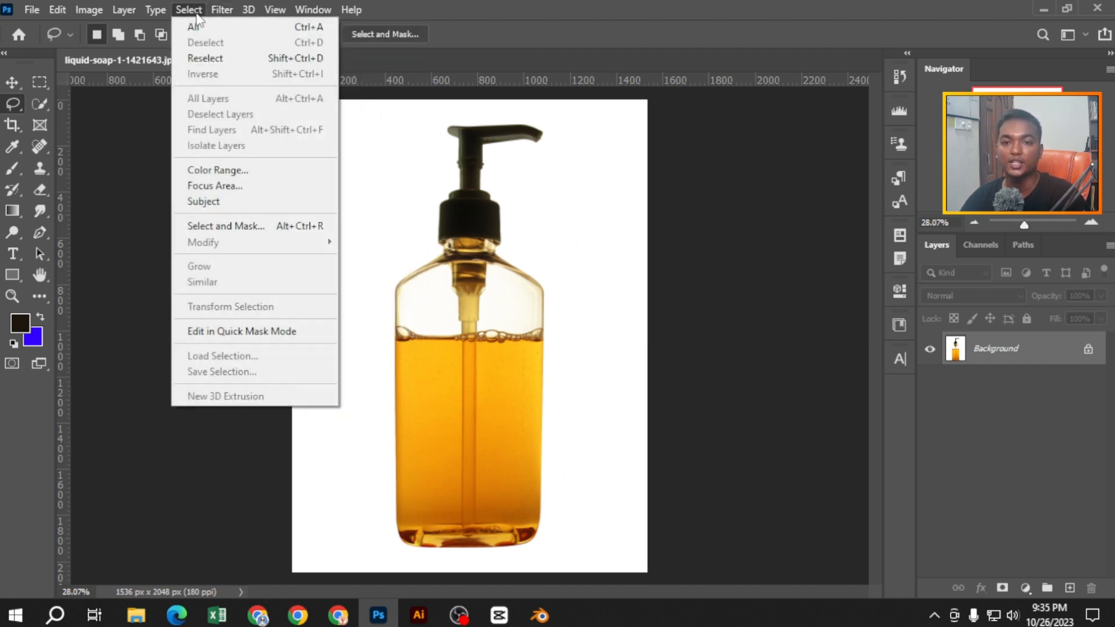
click(561, 199)
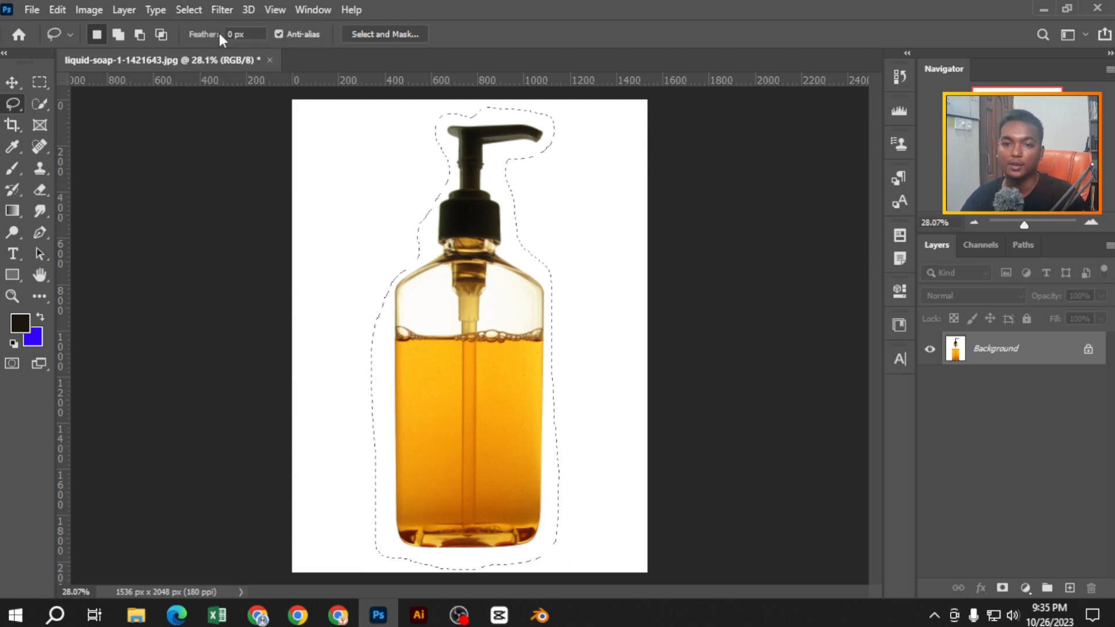
Try shifting the lasso outline slightly sideways off the bottle and undo the shift
click(222, 10)
mouse_move(189, 9)
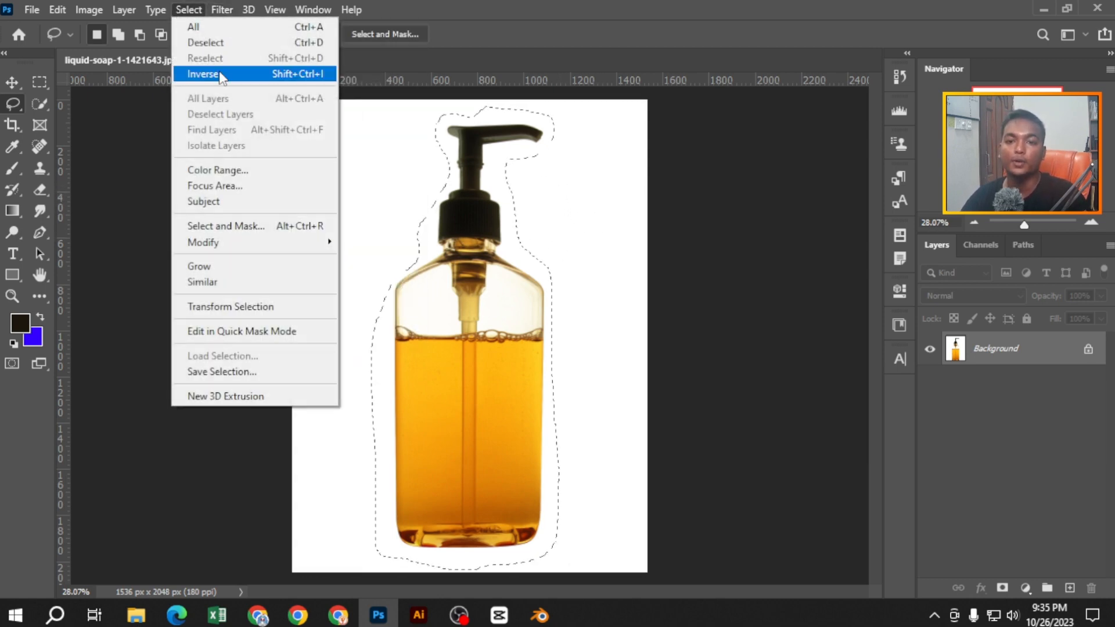
click(583, 302)
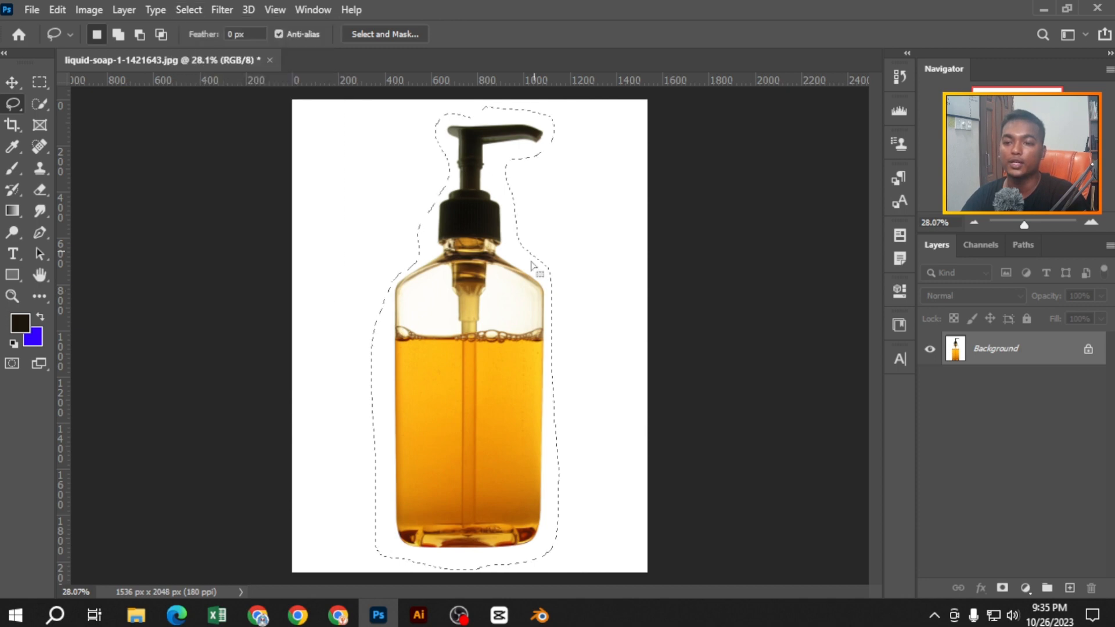
drag(490, 153, 495, 153)
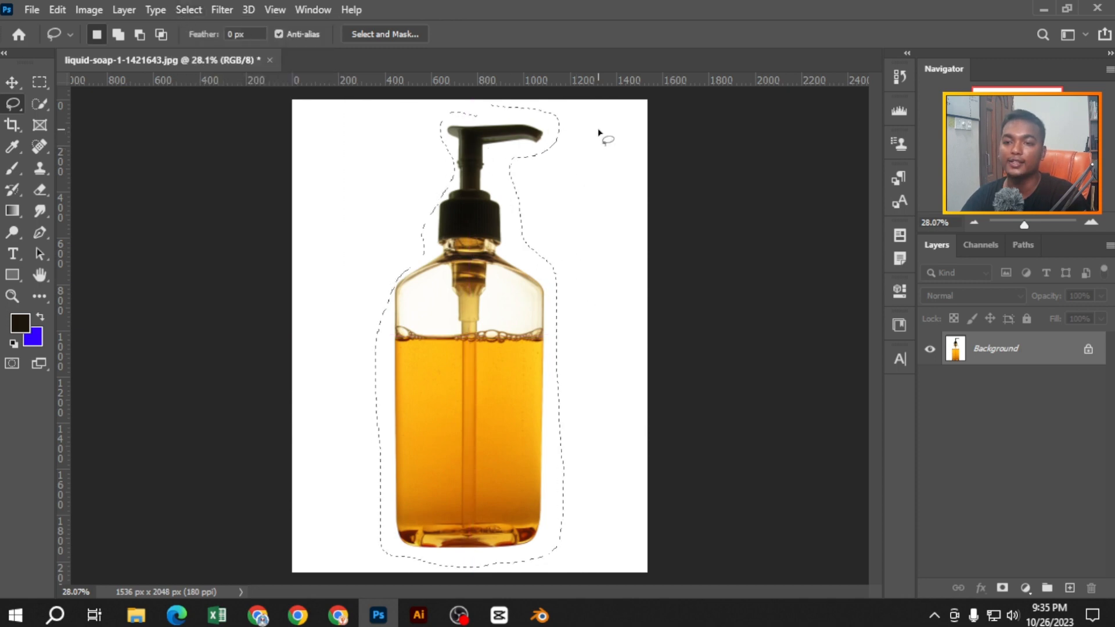
key(ctrl+z)
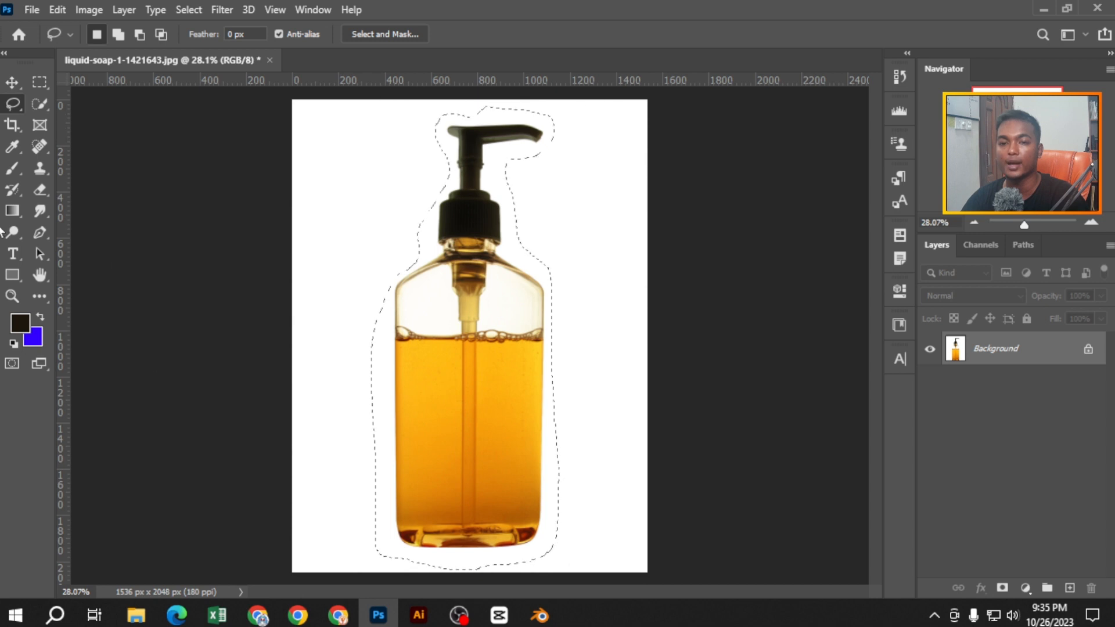
Add a new layer and test dark 250-size Brush strokes within the bottle selection, undoing the strokes
click(1070, 588)
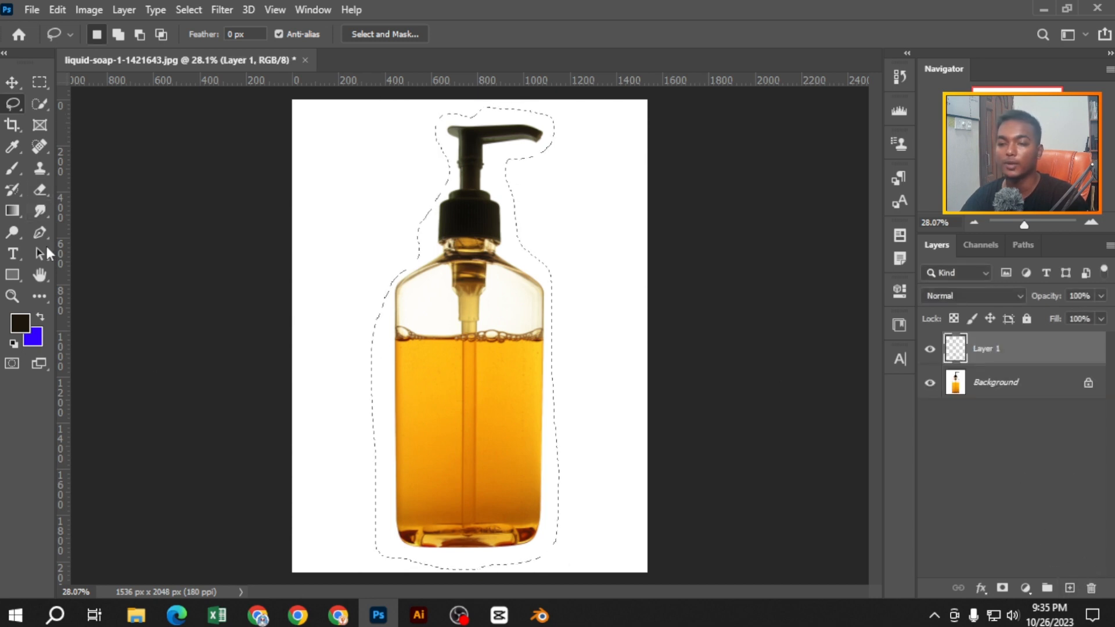
click(12, 168)
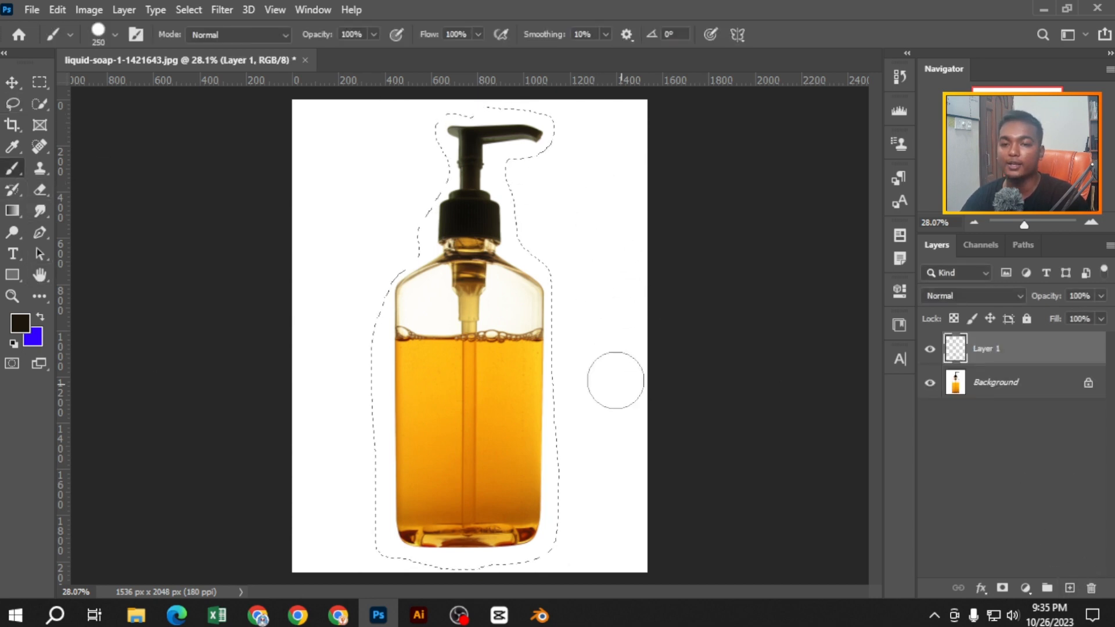
mouse_move(649, 298)
mouse_down()
mouse_move(622, 304)
mouse_move(625, 361)
mouse_move(495, 395)
mouse_up()
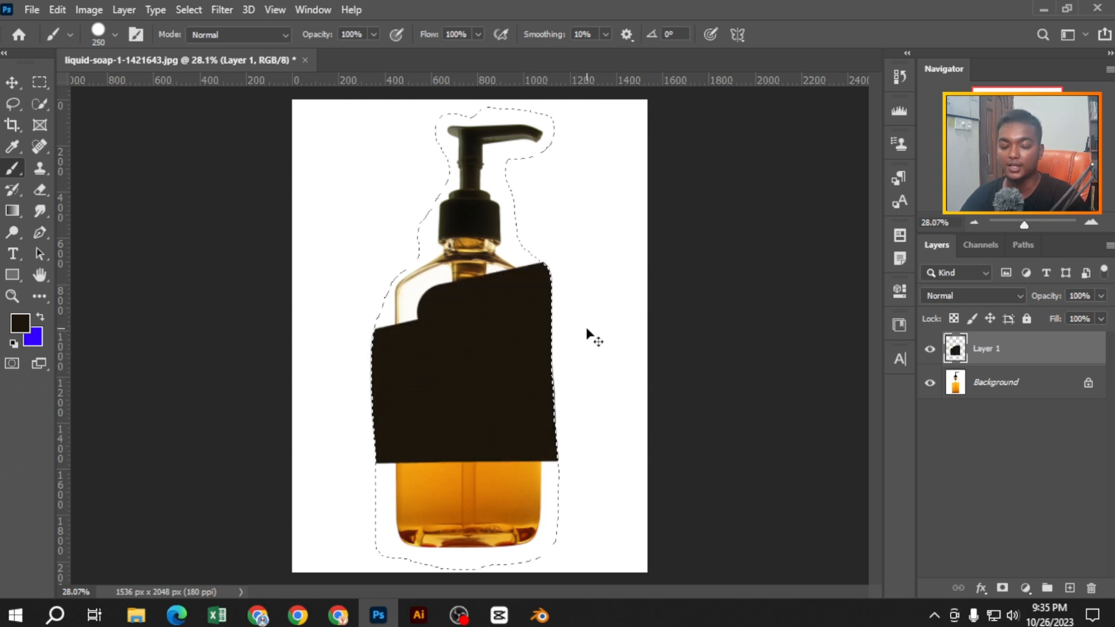
key(ctrl+z)
drag(643, 225, 642, 229)
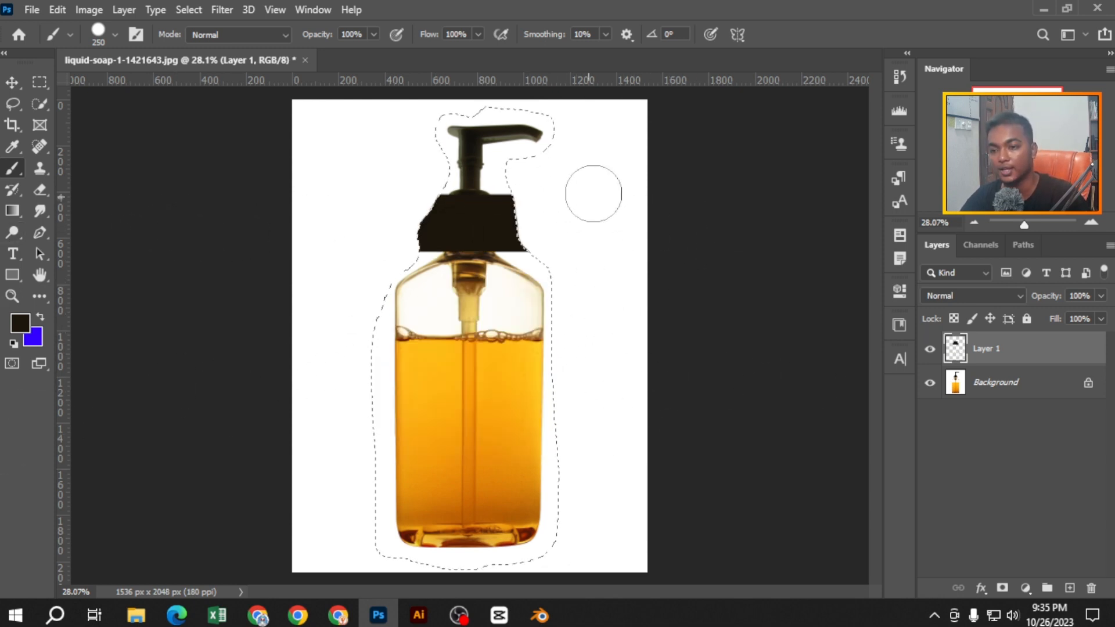
drag(521, 181, 538, 165)
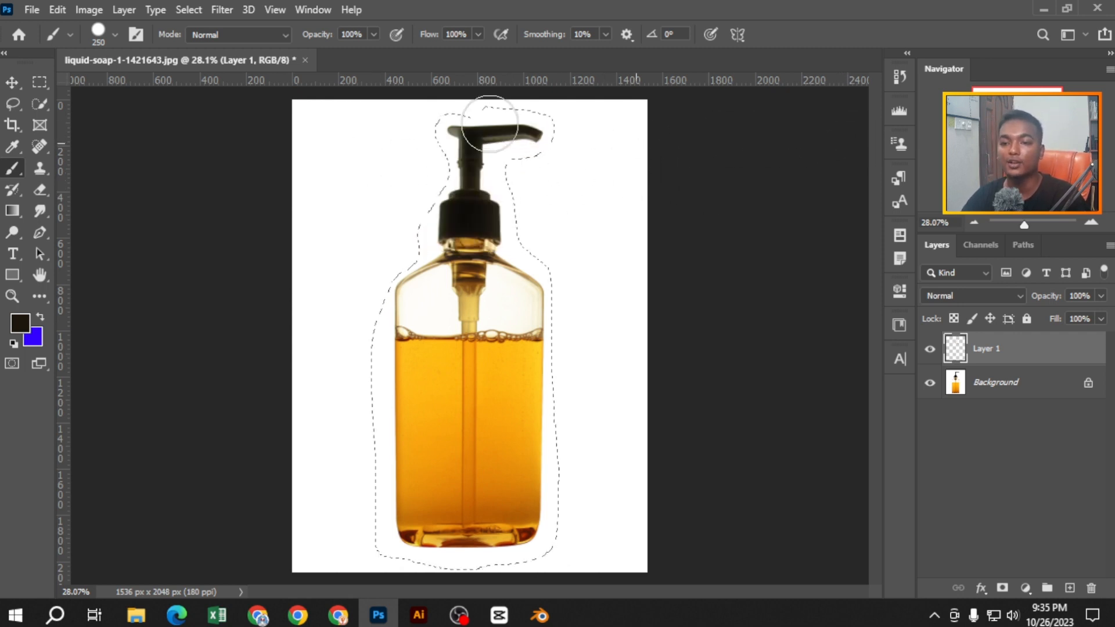
Invert the bottle selection and paint the surrounding background with the dark brush on the new layer
click(198, 12)
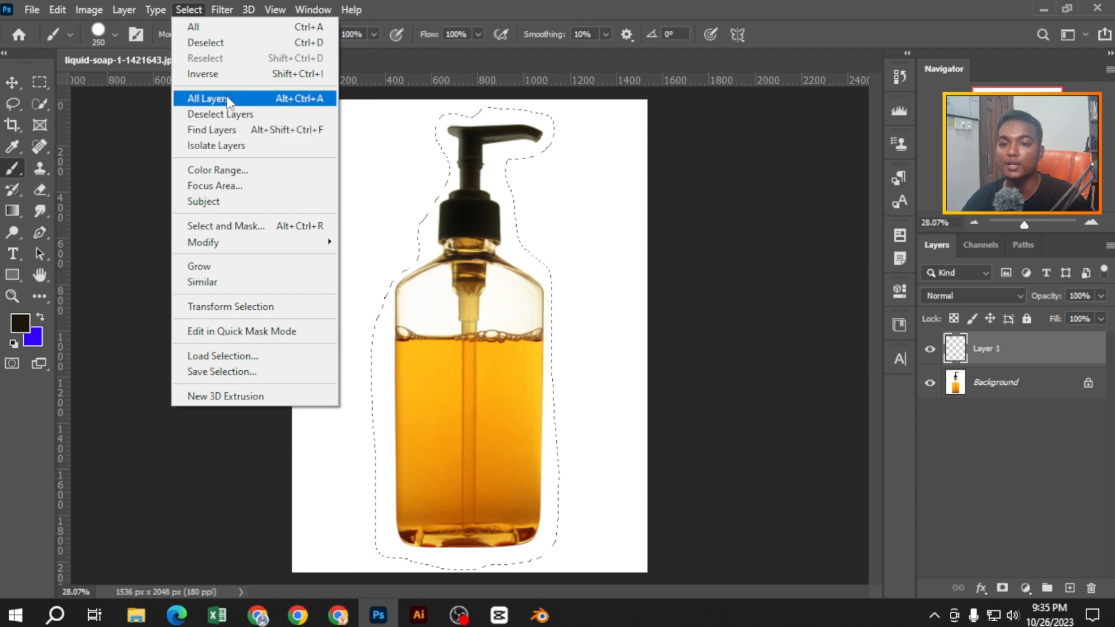
click(206, 77)
mouse_move(525, 210)
mouse_down()
mouse_move(520, 238)
mouse_move(567, 232)
mouse_move(692, 130)
mouse_move(167, 100)
mouse_up()
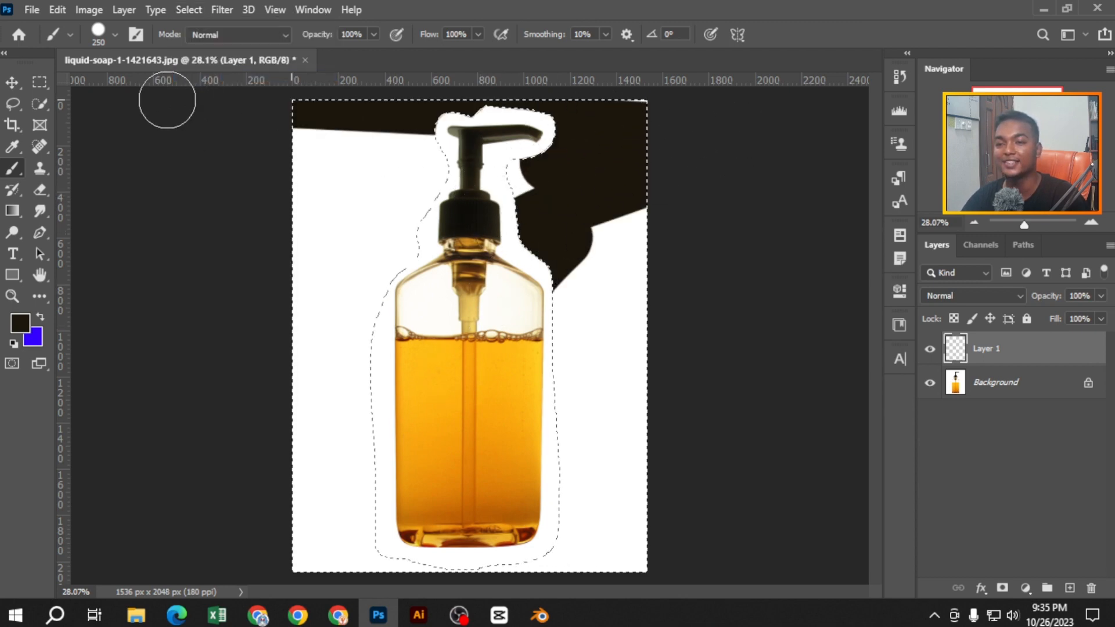
mouse_move(584, 121)
mouse_down()
mouse_move(686, 179)
mouse_move(725, 181)
mouse_move(144, 129)
mouse_move(543, 309)
mouse_move(173, 321)
mouse_move(720, 347)
mouse_move(871, 290)
mouse_move(398, 218)
mouse_move(460, 311)
mouse_move(841, 249)
mouse_move(599, 488)
mouse_move(31, 419)
mouse_move(0, 372)
mouse_move(298, 384)
mouse_move(398, 510)
mouse_move(22, 502)
mouse_move(618, 516)
mouse_move(929, 575)
mouse_up()
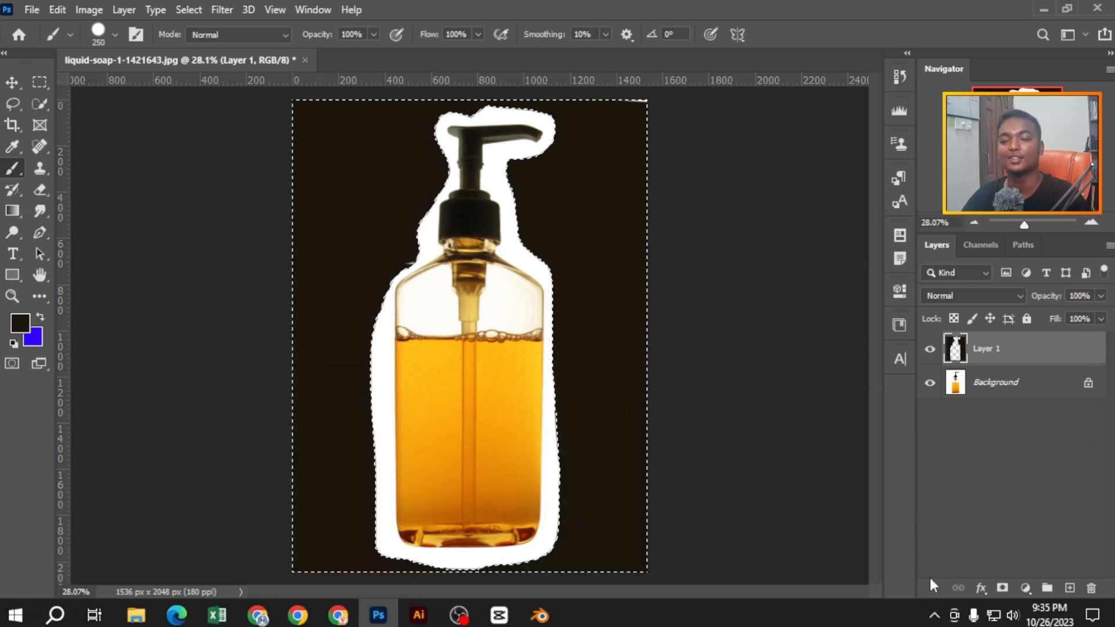
Undo the background painting, the inversion and the new layer, clear the remaining selection and activate the Move tool
key(ctrl+z)
key(ctrl+z)
key(ctrl+z)
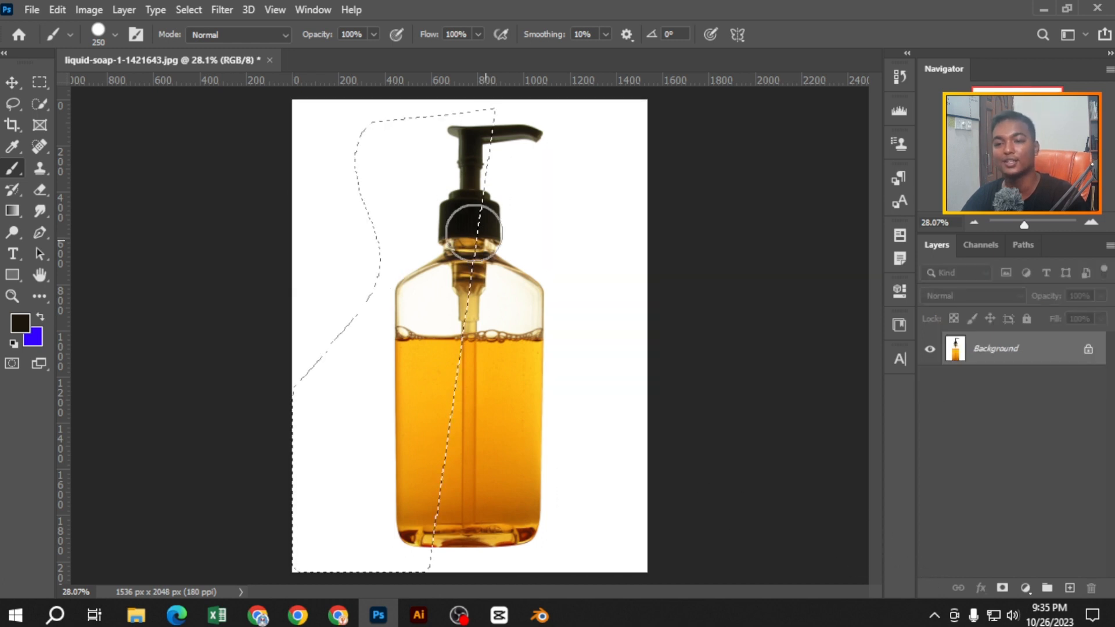
key(ctrl+d)
click(21, 85)
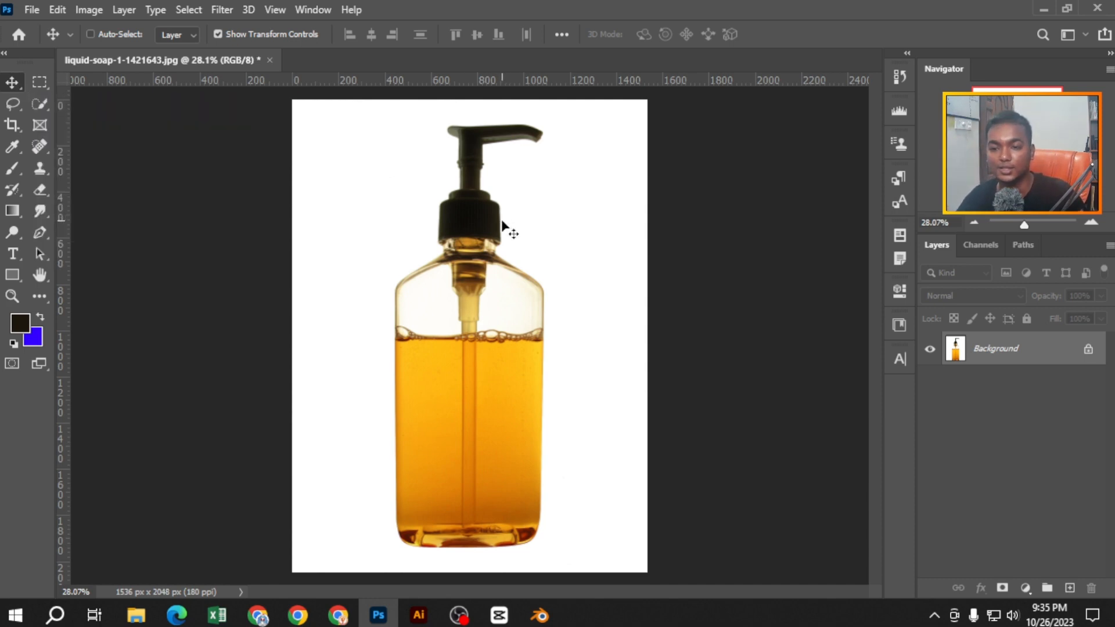
Draw a new loose freehand Lasso selection around the entire soap bottle
click(13, 107)
mouse_move(481, 119)
mouse_down()
mouse_move(426, 192)
mouse_move(418, 244)
mouse_move(391, 272)
mouse_move(368, 422)
mouse_move(365, 536)
mouse_move(435, 569)
mouse_move(537, 564)
mouse_move(568, 520)
mouse_move(590, 390)
mouse_move(543, 157)
mouse_move(484, 107)
mouse_up()
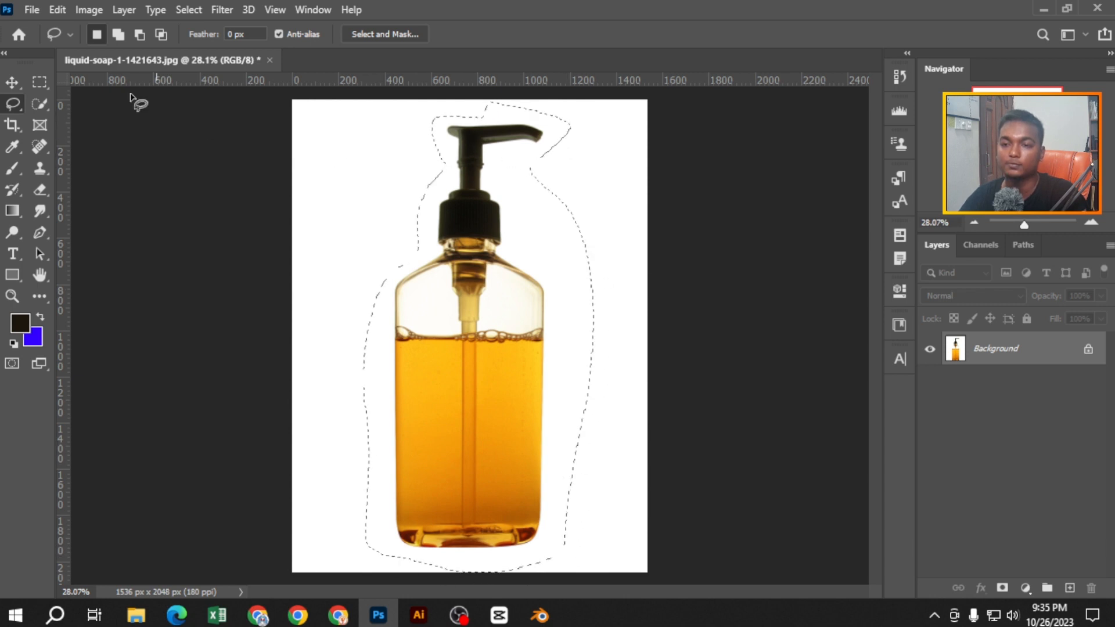
click(196, 10)
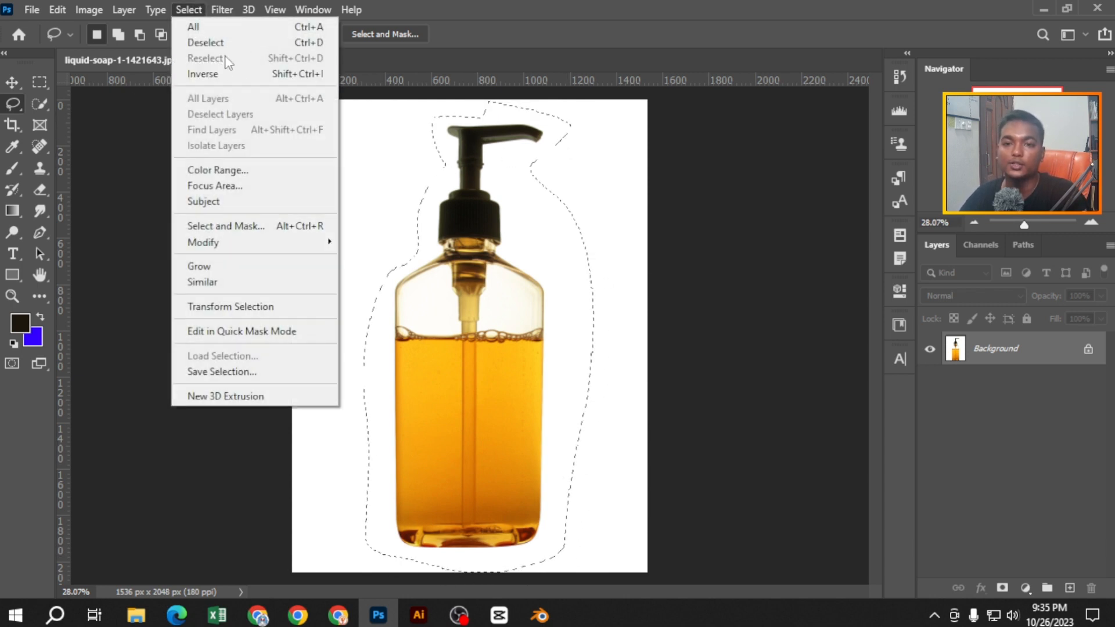
click(479, 153)
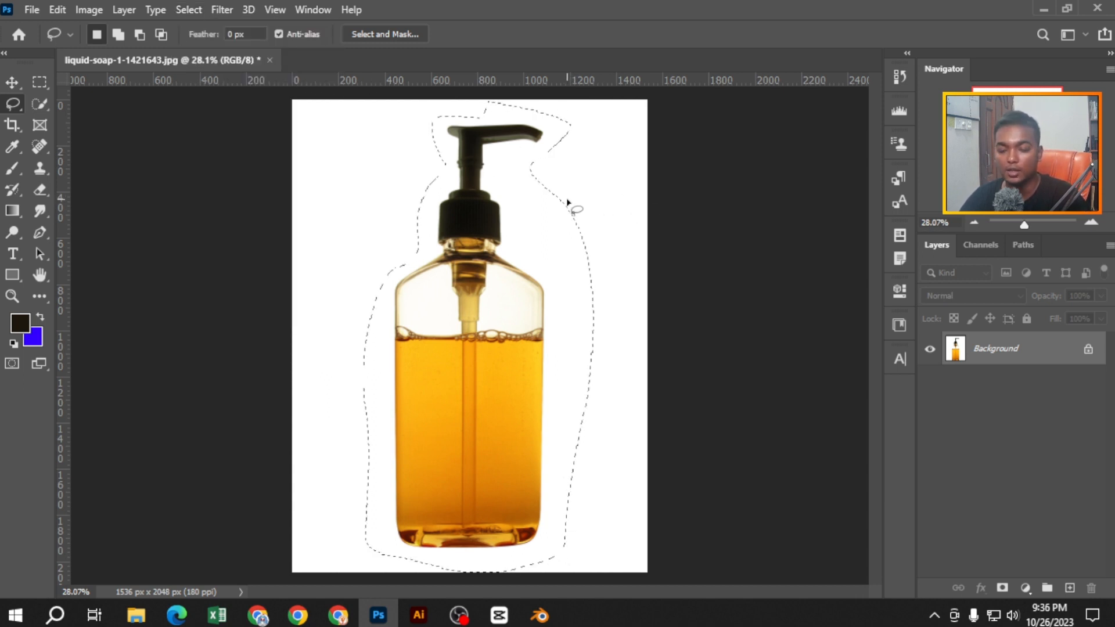
Deselect the new bottle outline and bring it back with the Reselect command
key(ctrl+d)
click(190, 10)
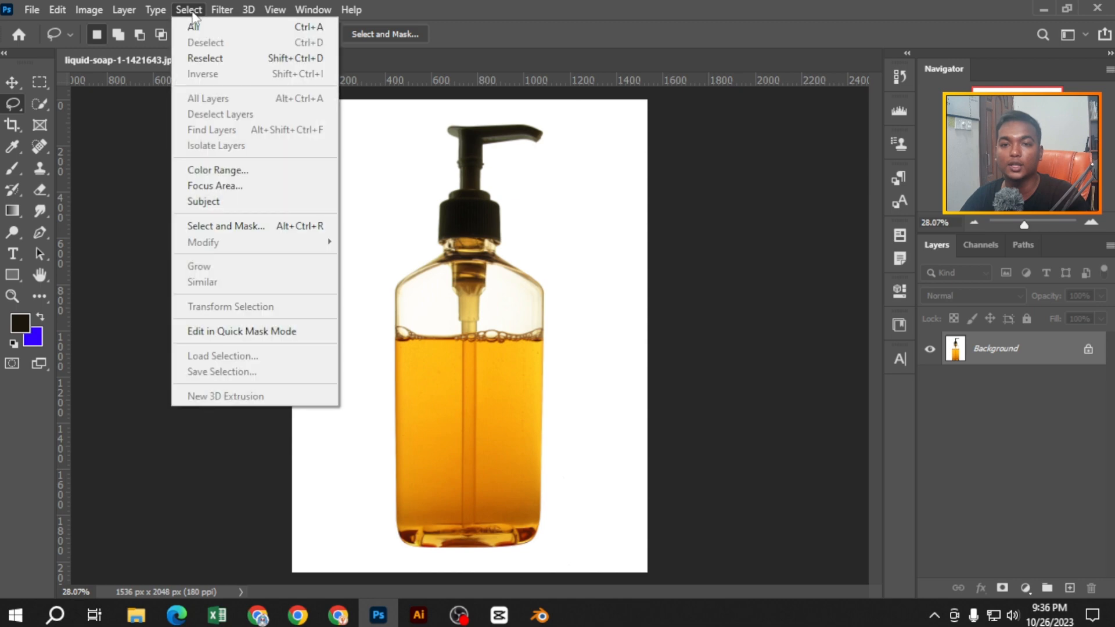
click(244, 60)
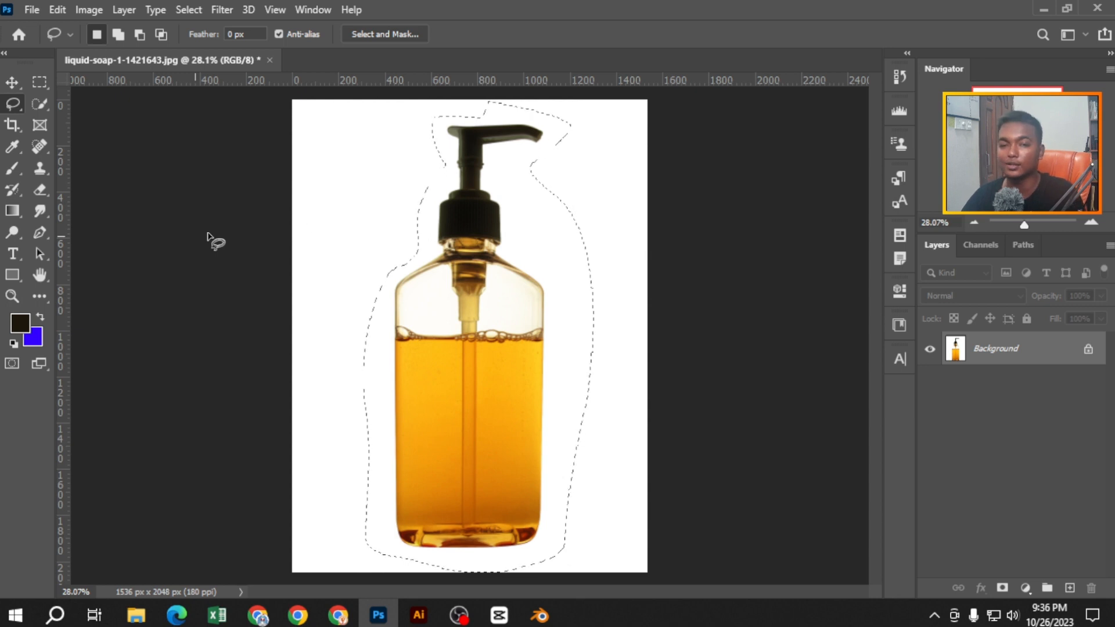
Copy the lassoed bottle area to a new layer and hide the Background layer
click(194, 10)
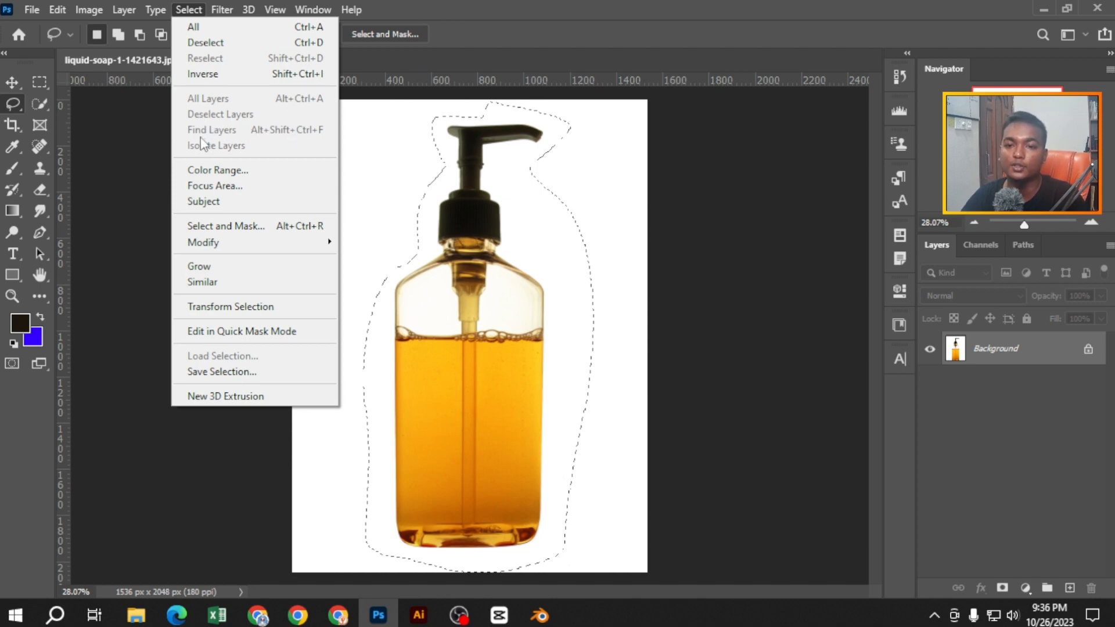
click(1027, 380)
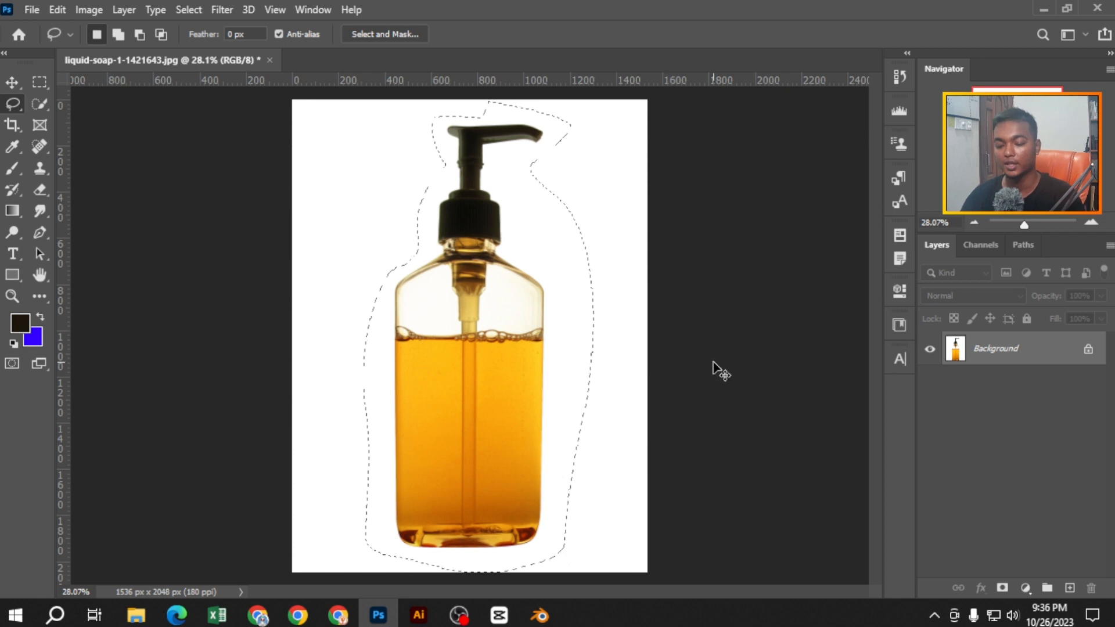
key(ctrl+j)
click(930, 383)
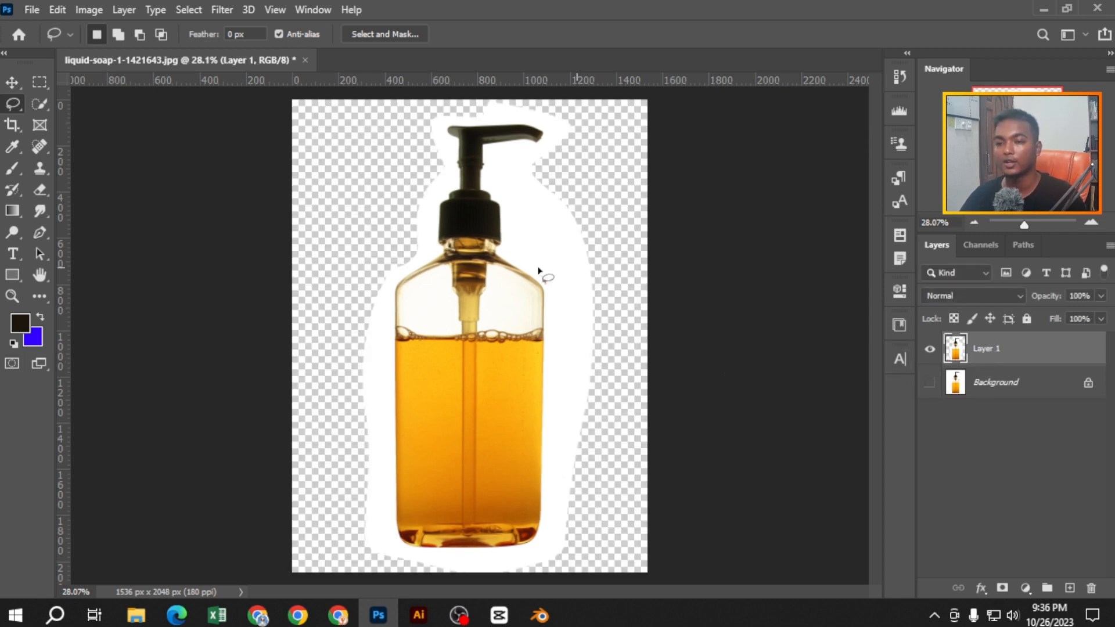
Try All Layers with the Background locked, then unlock the Background layer and select all layers again
click(188, 9)
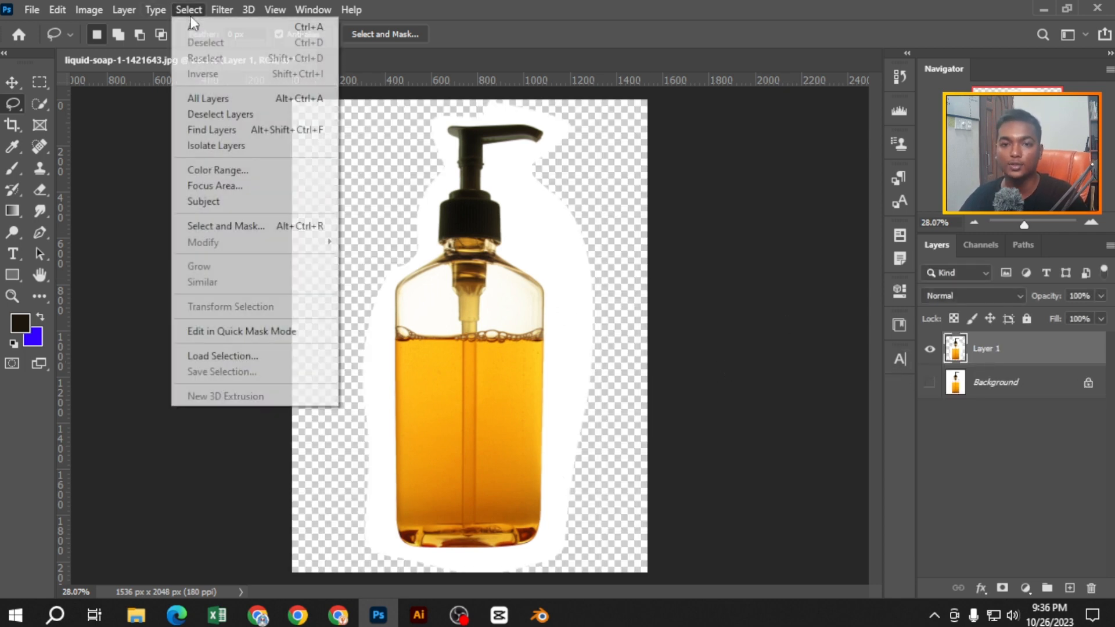
click(233, 104)
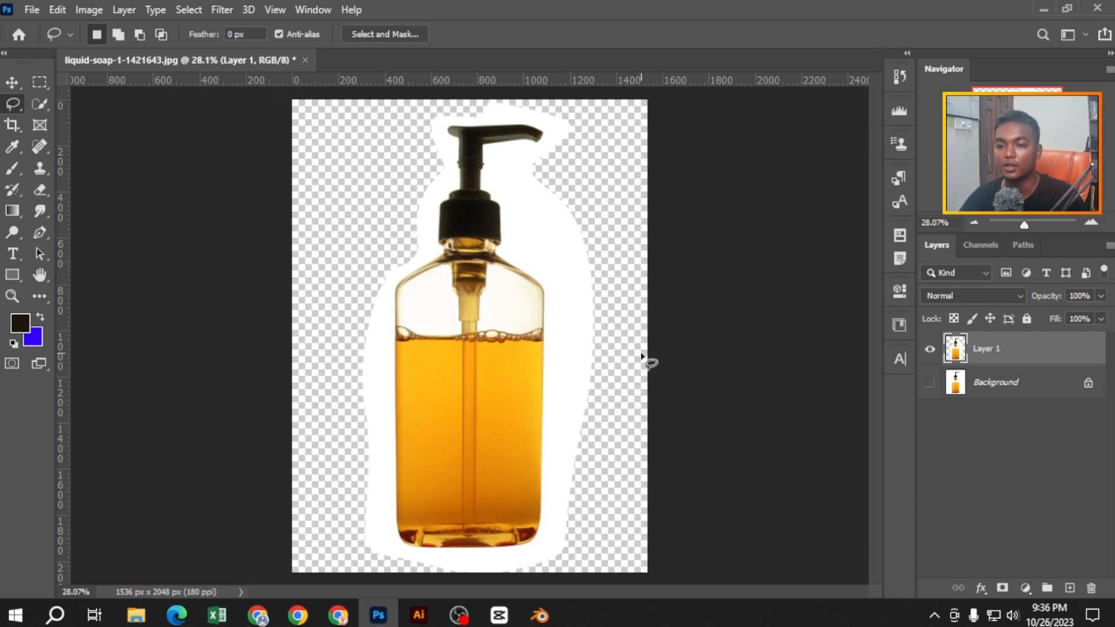
click(1089, 386)
click(221, 10)
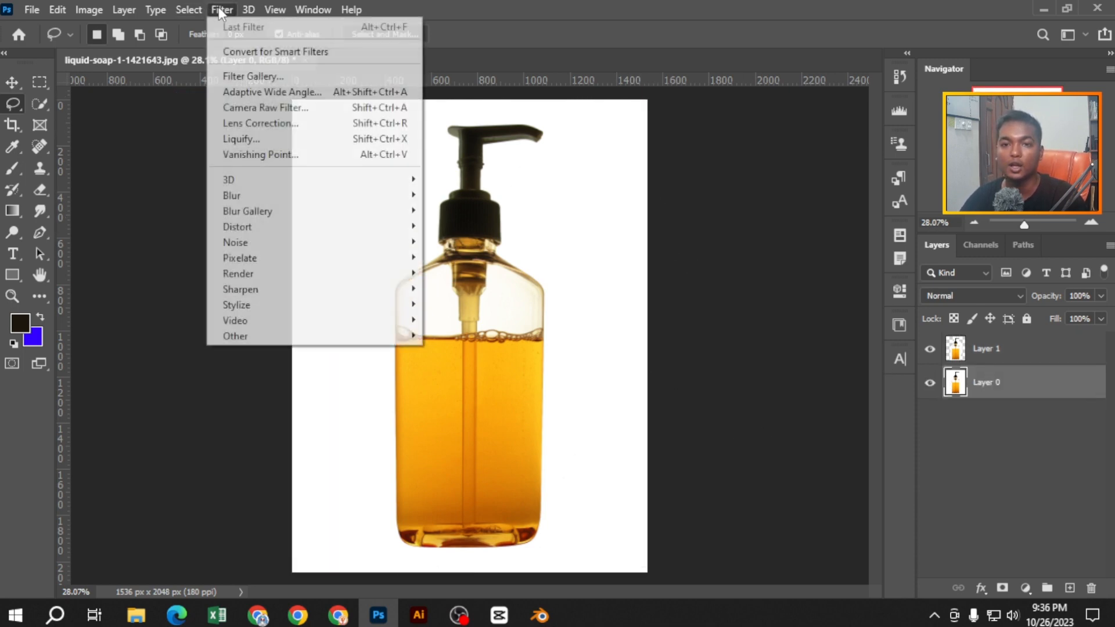
mouse_move(188, 10)
click(208, 100)
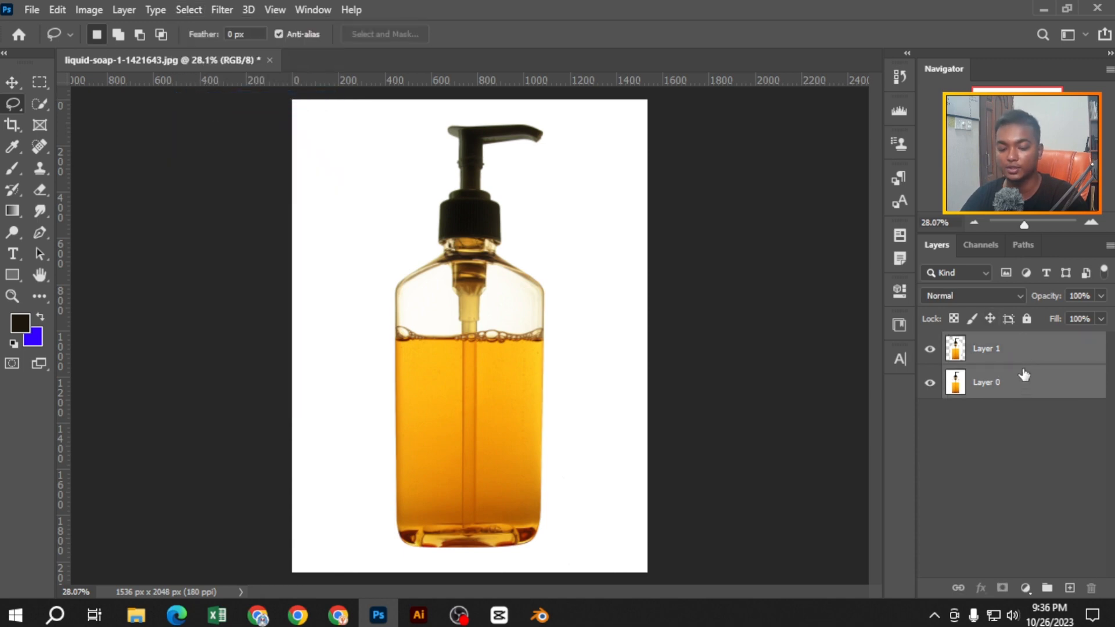
Undo the Background unlocking, unlock the layer again and select both layers with All Layers
key(ctrl+z)
click(1084, 383)
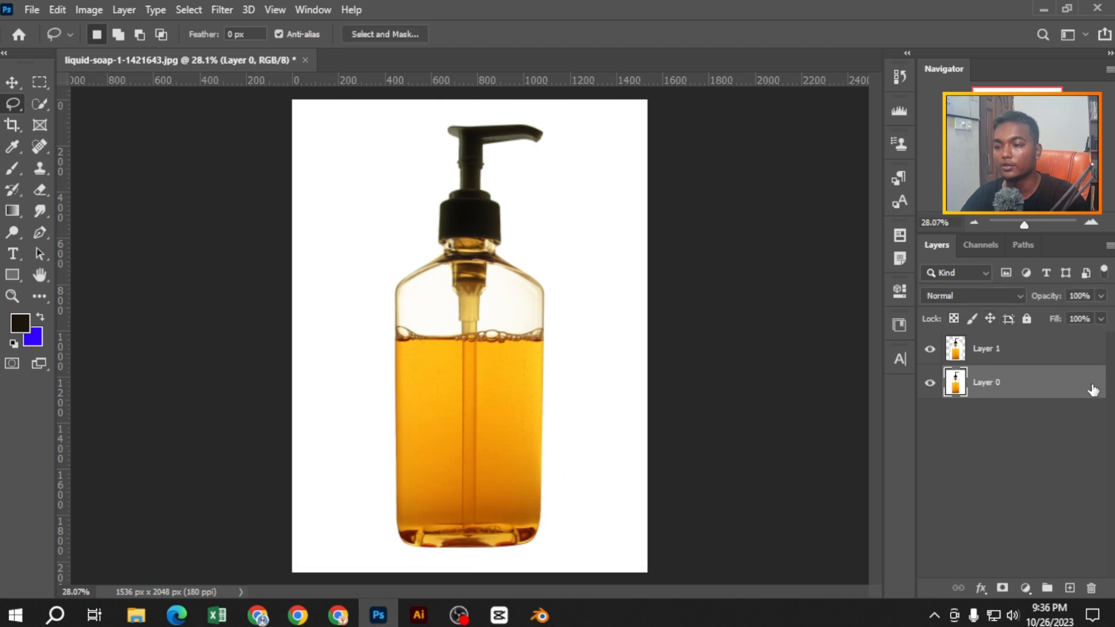
key(ctrl+z)
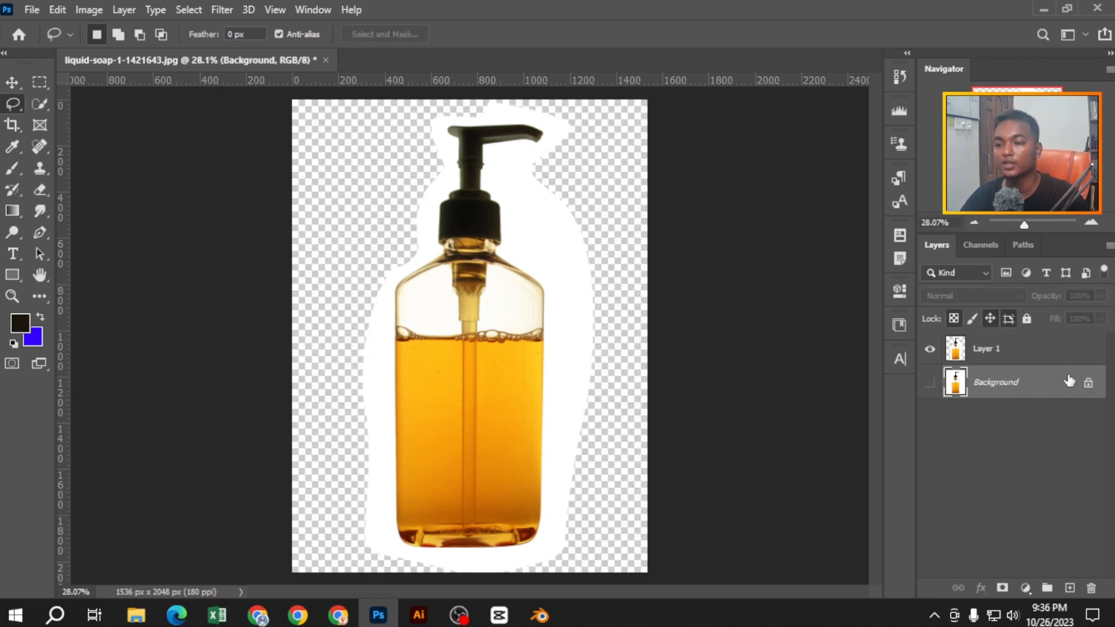
click(1089, 385)
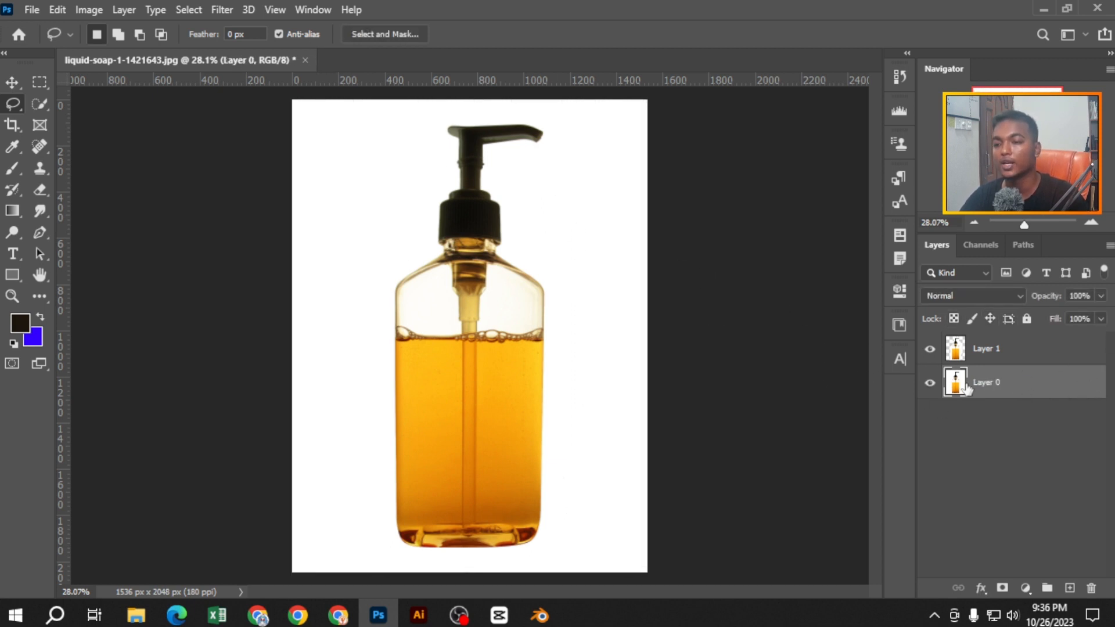
click(190, 11)
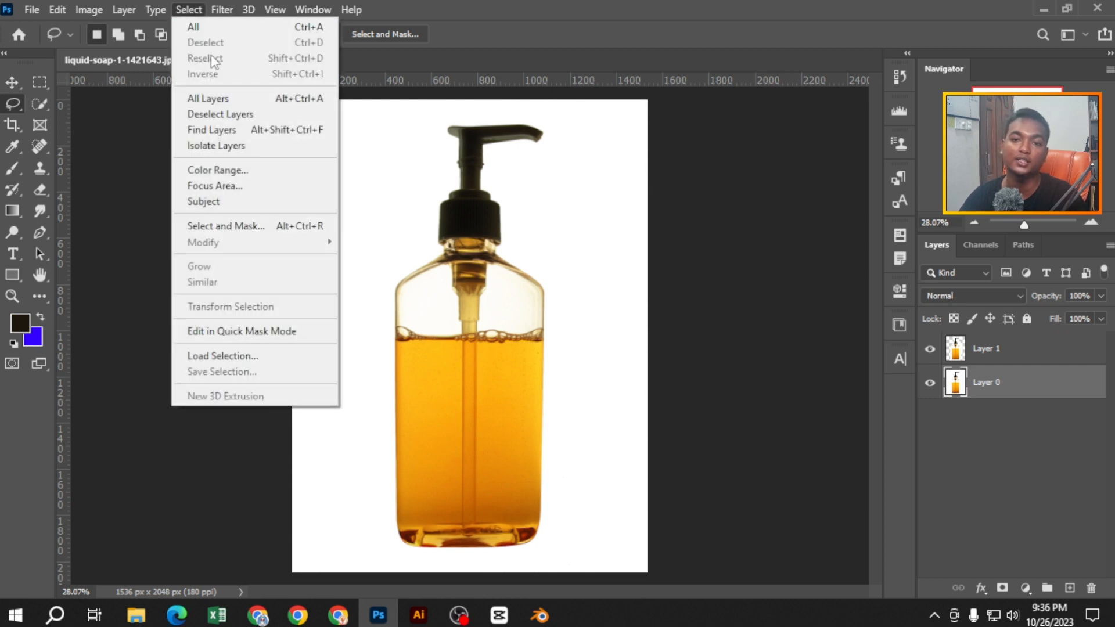
click(227, 100)
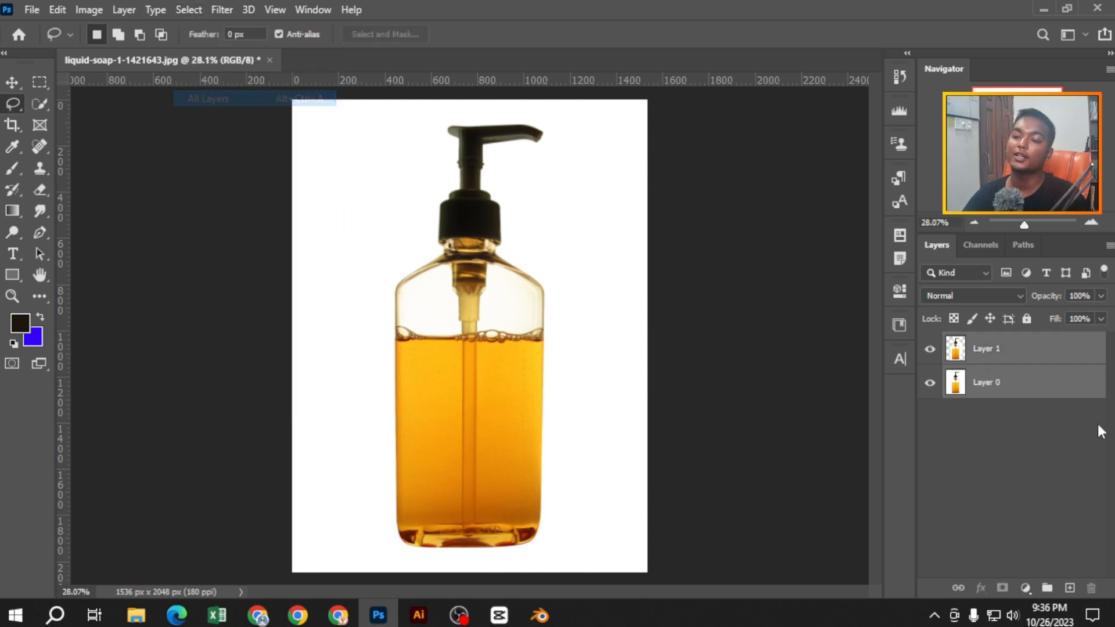
Deselect both layers and select them again, clear the canvas selection, and undo back to the locked, hidden Background layer
click(1028, 466)
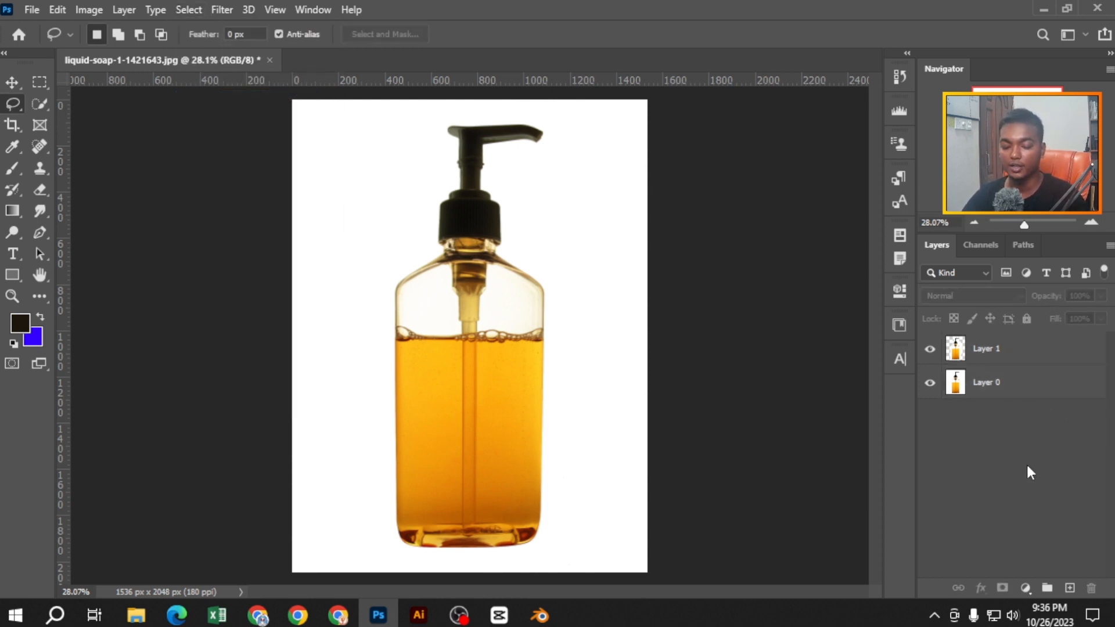
click(189, 10)
click(287, 100)
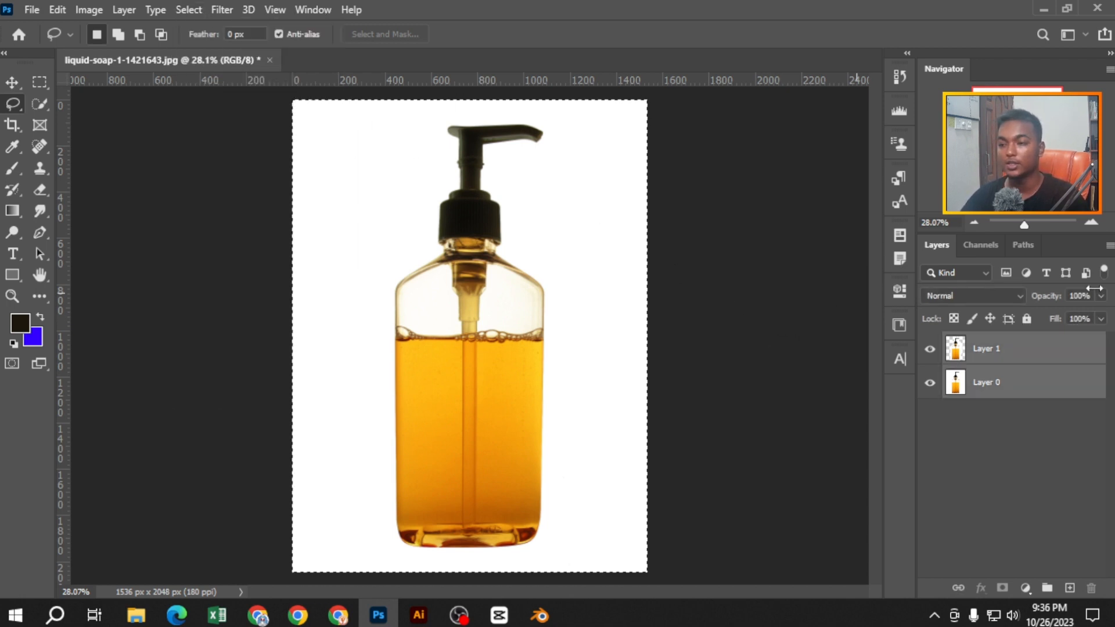
key(ctrl+d)
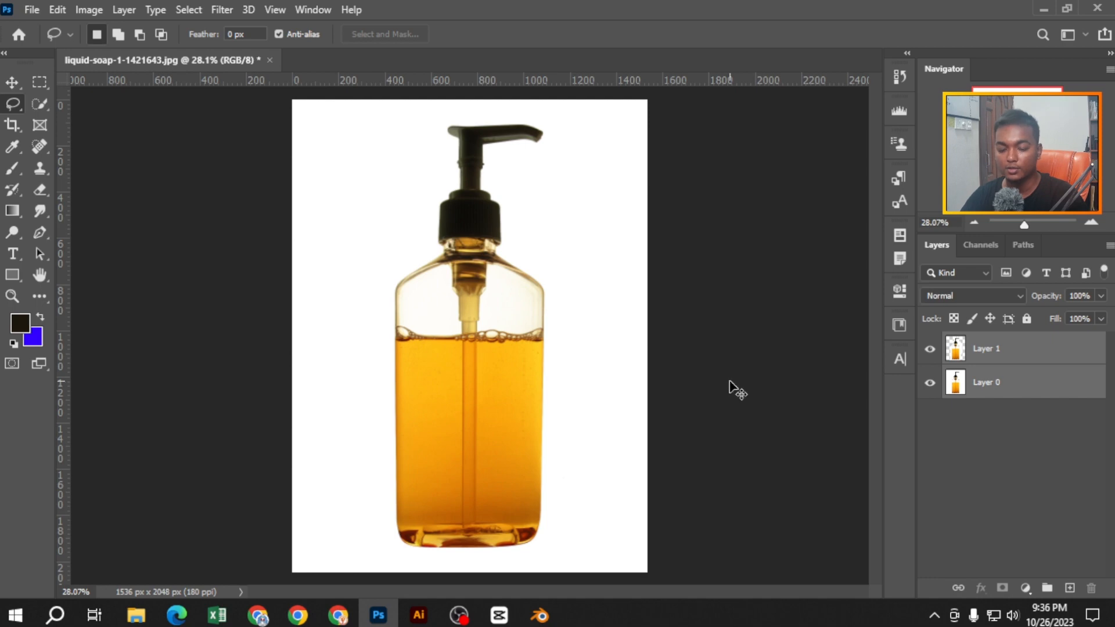
ctrl+click(1055, 392)
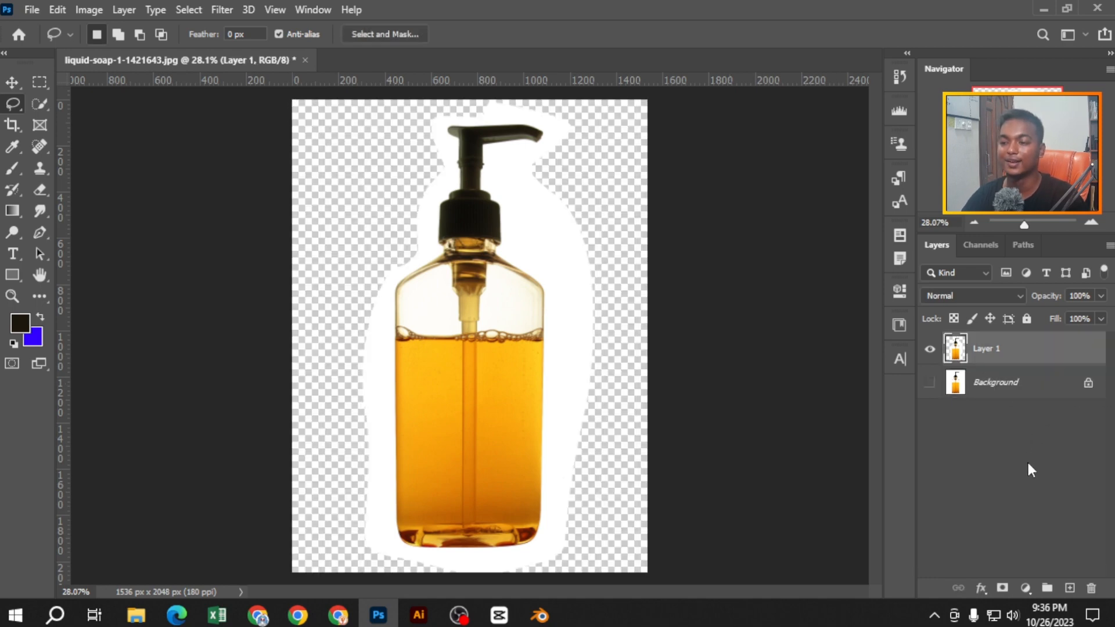
Activate the Move tool and clear the layer selection with the Deselect Layers command
click(12, 83)
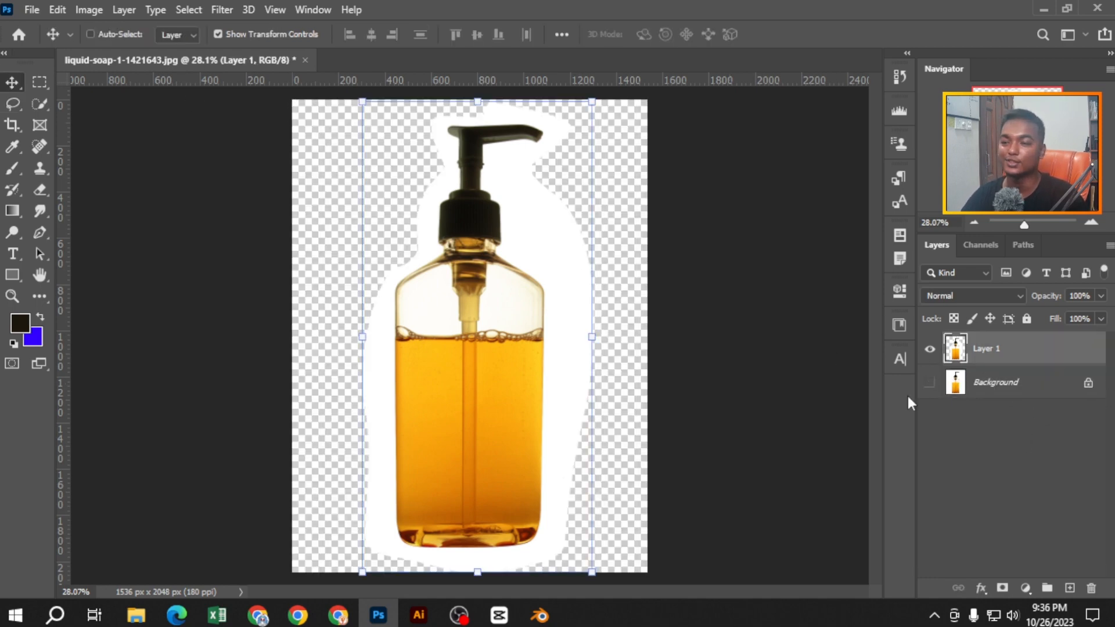
click(201, 9)
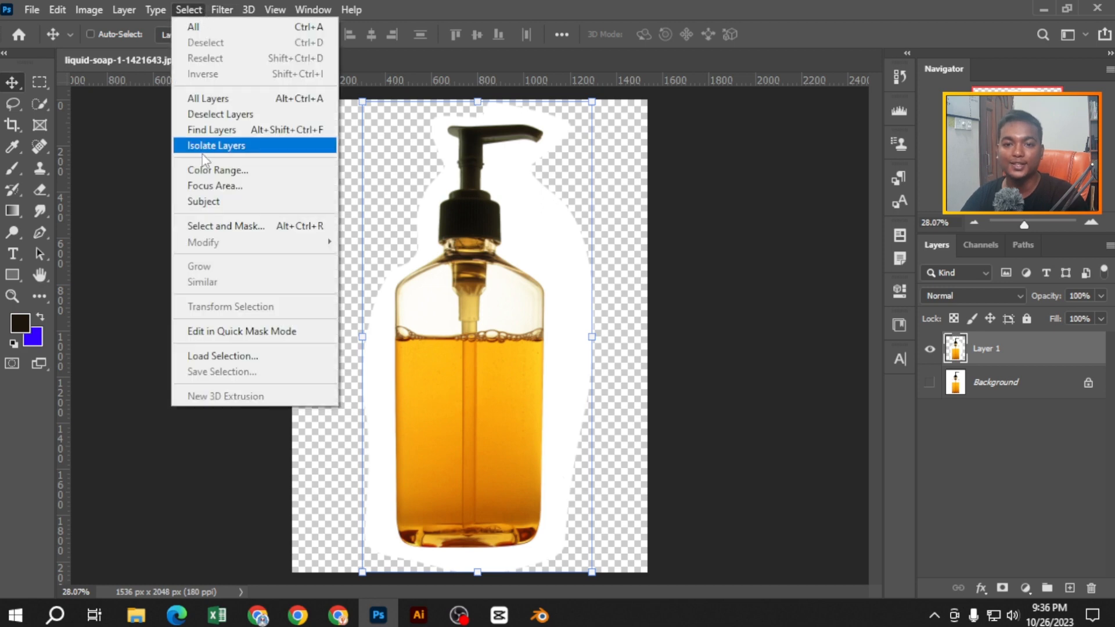
click(260, 114)
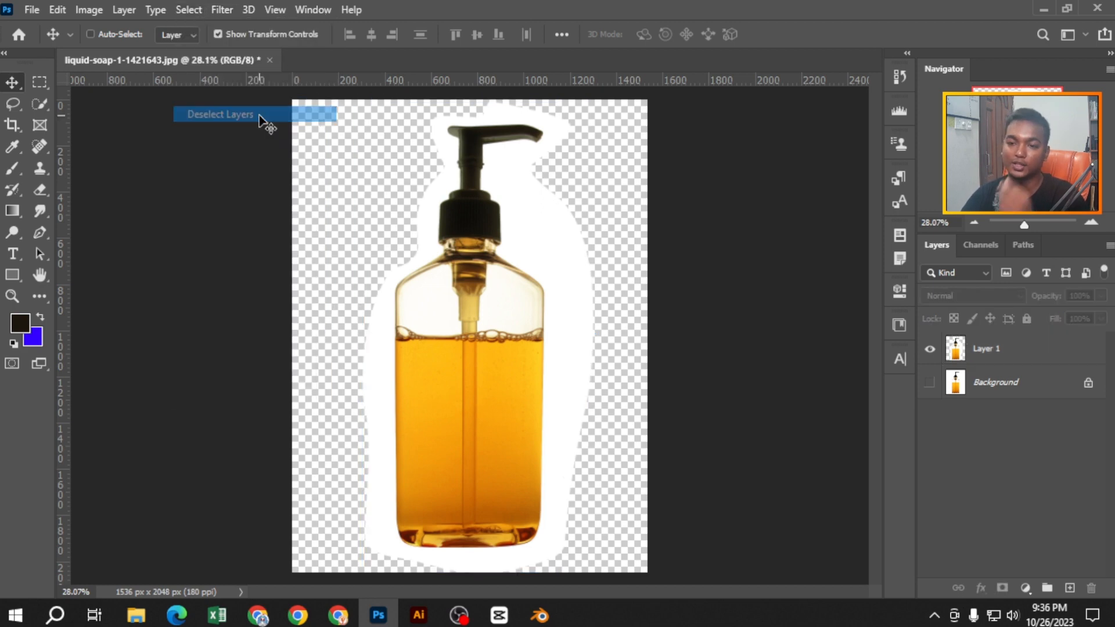
Use Find Layers to filter the layers by the name "lay", and clear the filter text
click(185, 9)
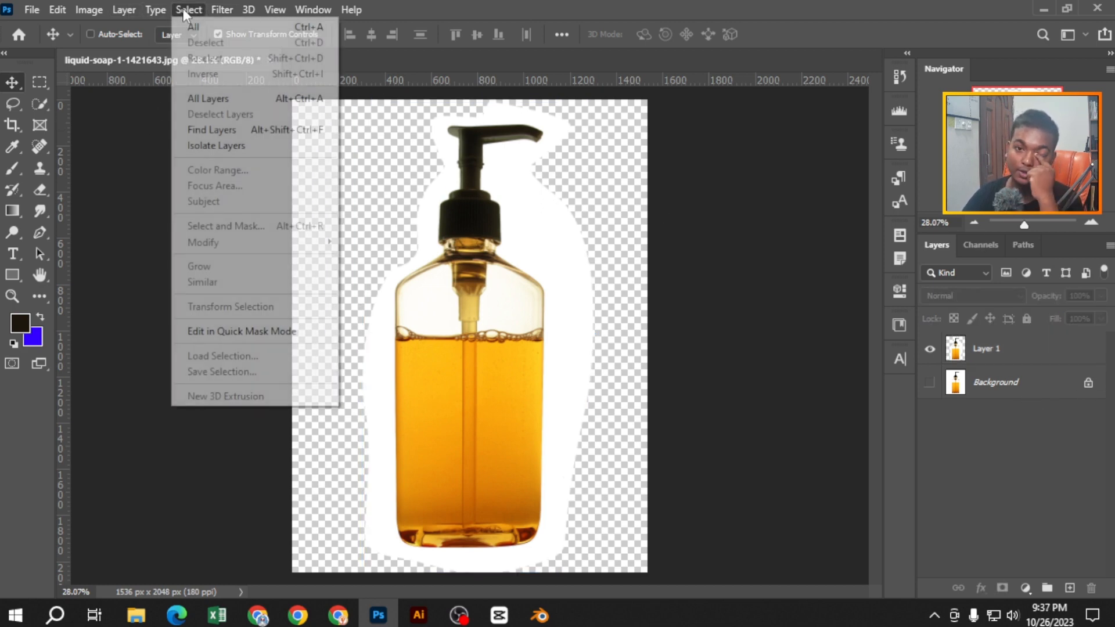
click(235, 135)
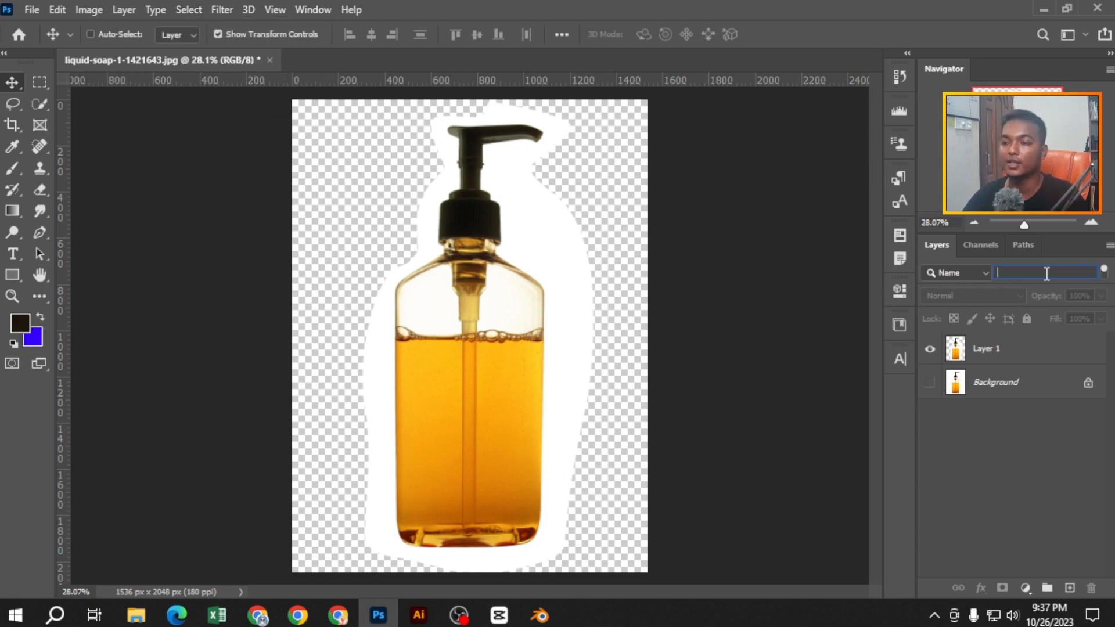
text(l)
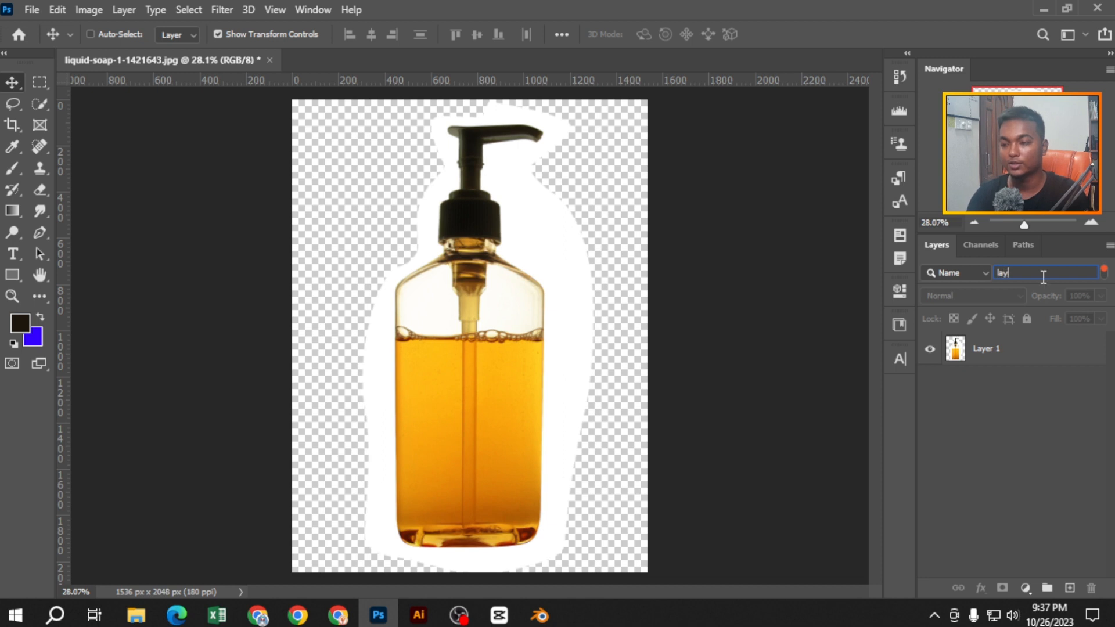
key(BackSpace)
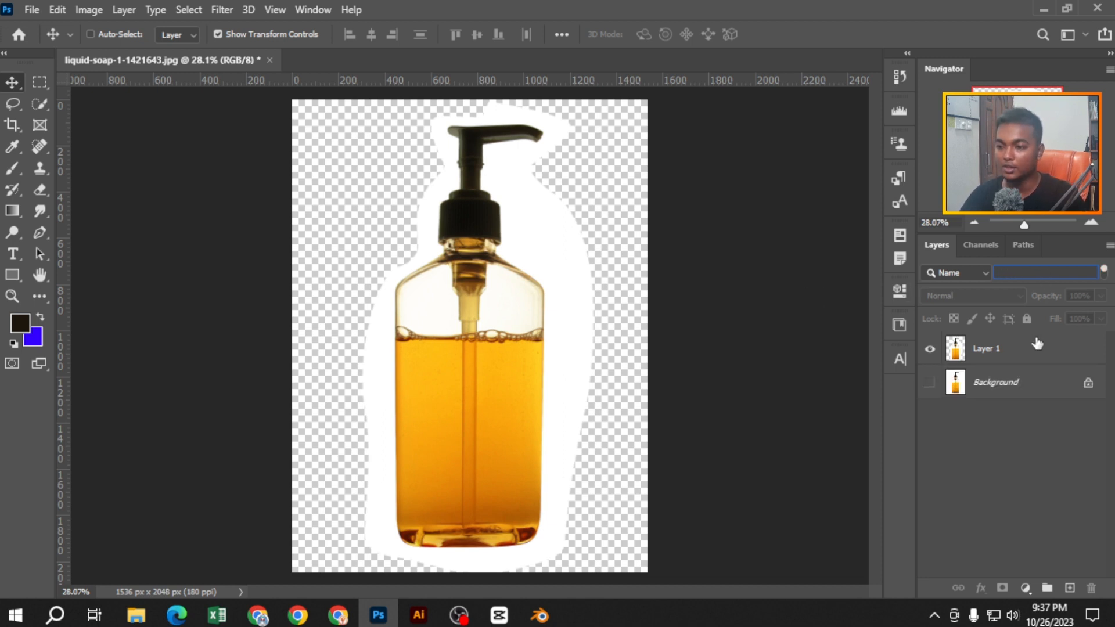
Select Layer 1 and duplicate it nine times
click(1040, 352)
key(ctrl+j)
key(ctrl+j)
key(ctrl+j)
key(ctrl+j)
key(ctrl+j)
key(ctrl+j)
key(ctrl+j)
key(ctrl+j)
key(ctrl+j)
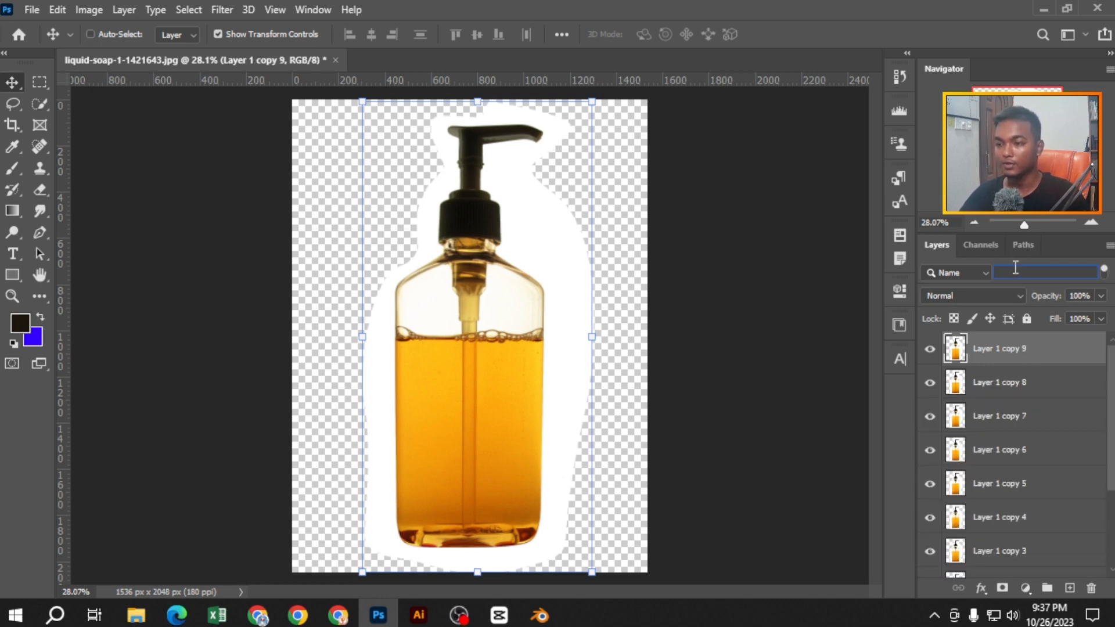
Filter the layers by the name "layer 1 copy 9"
scroll(988, 429, down, 3)
scroll(1026, 416, up, 3)
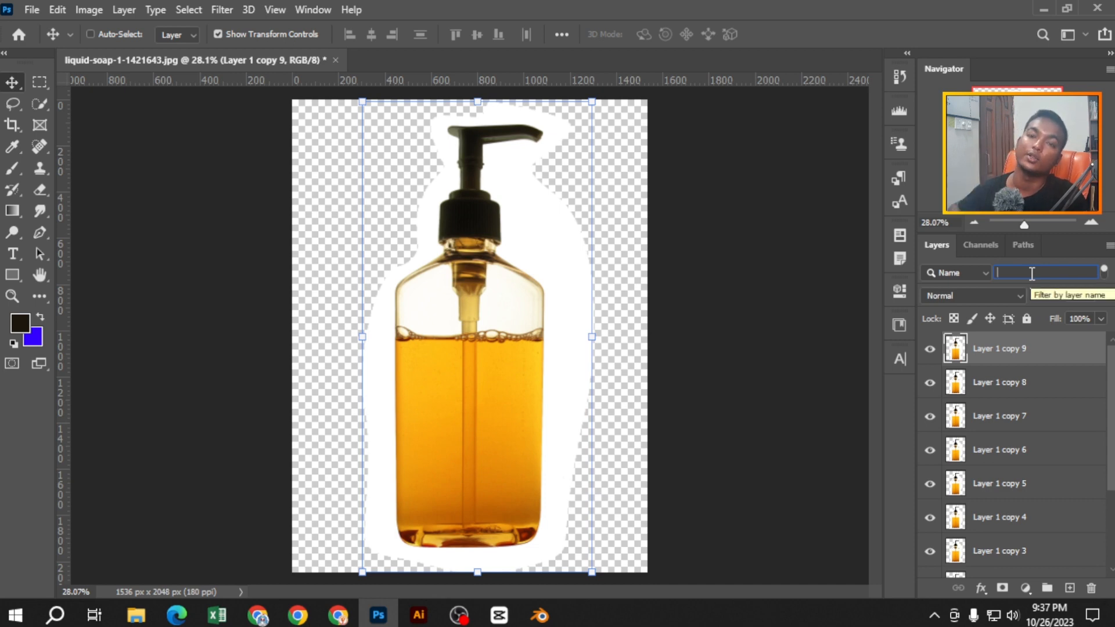
text(la)
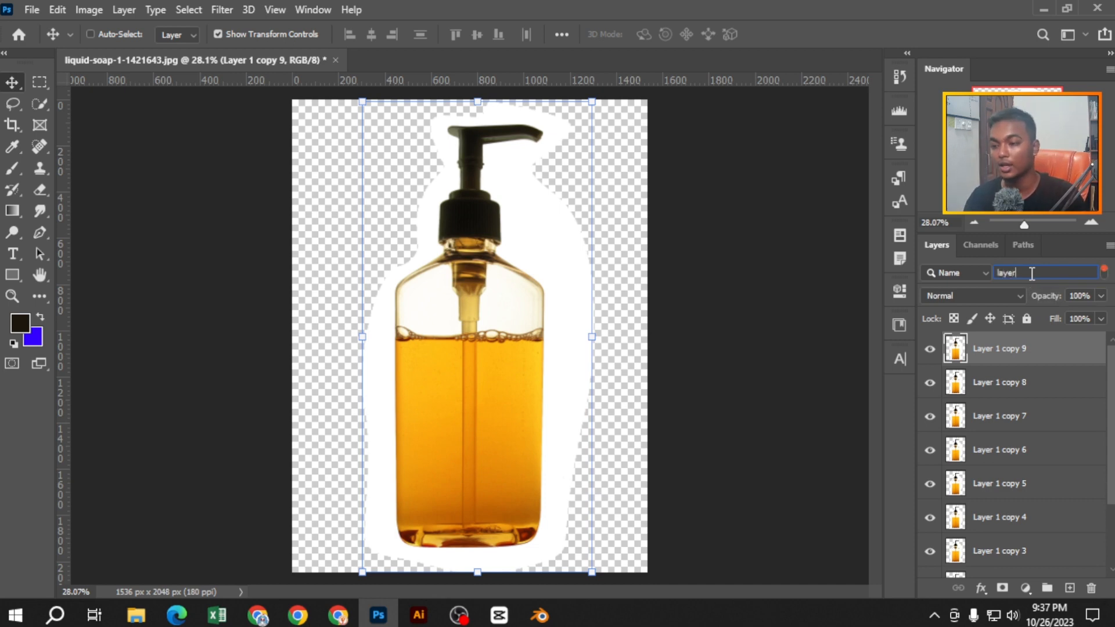
text(yer)
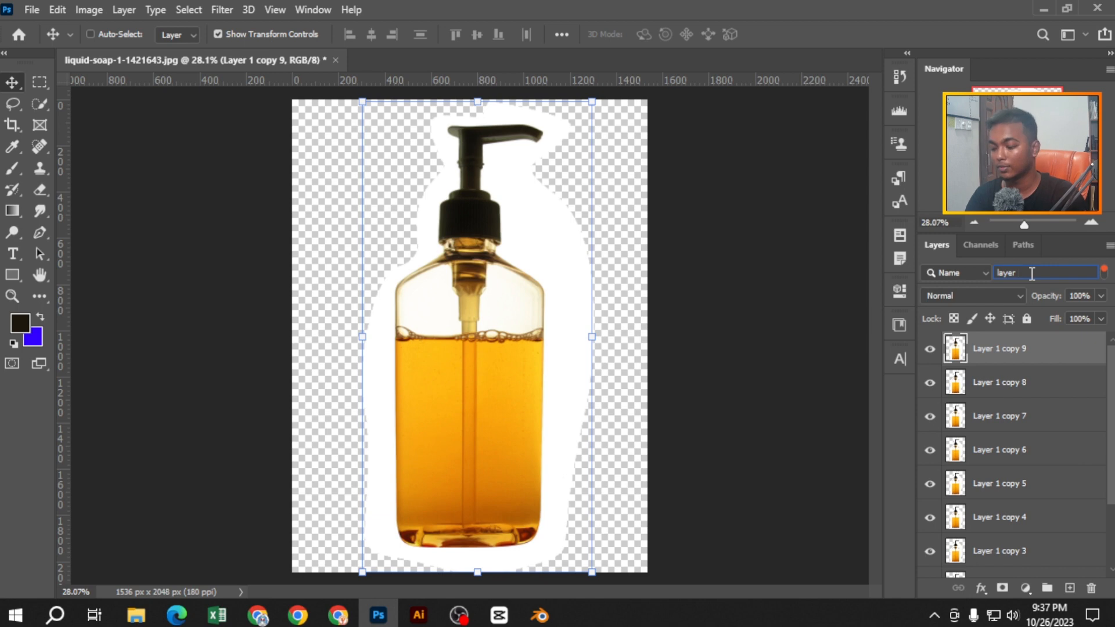
text( 9)
key(BackSpace)
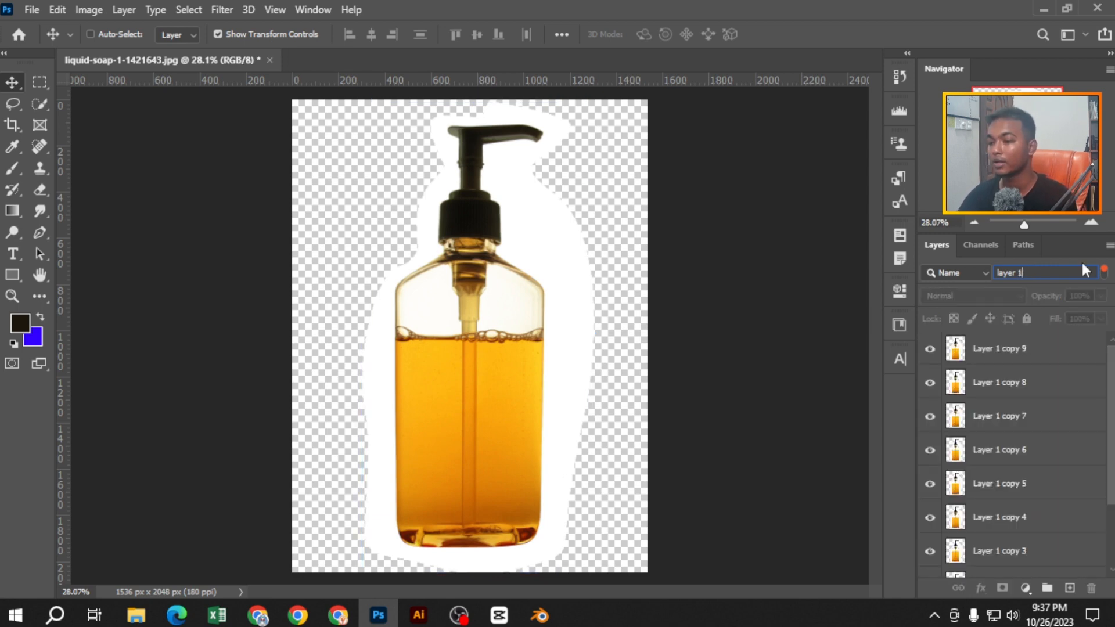
text(copy)
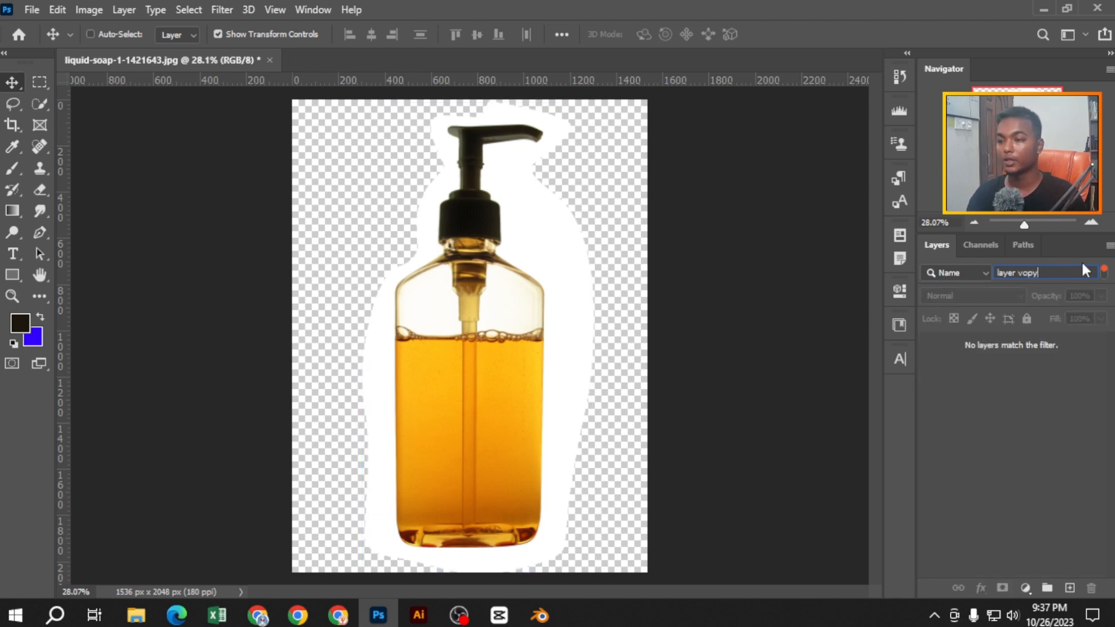
key(BackSpace)
key(BackSpace)
key(BackSpace)
key(BackSpace)
text(c)
key(BackSpace)
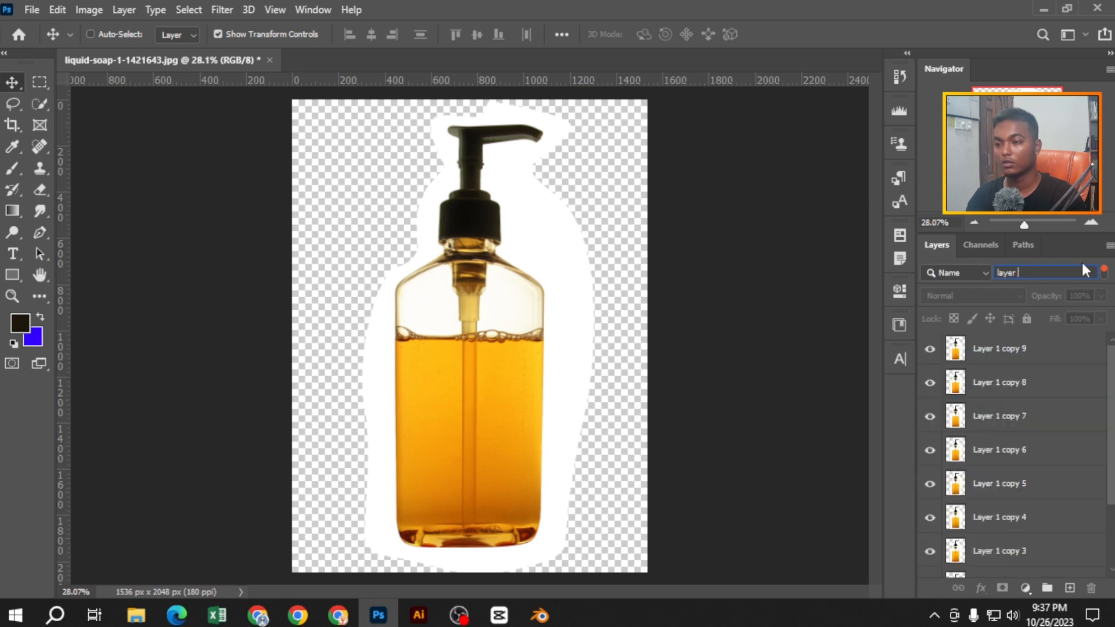
text(1 cop)
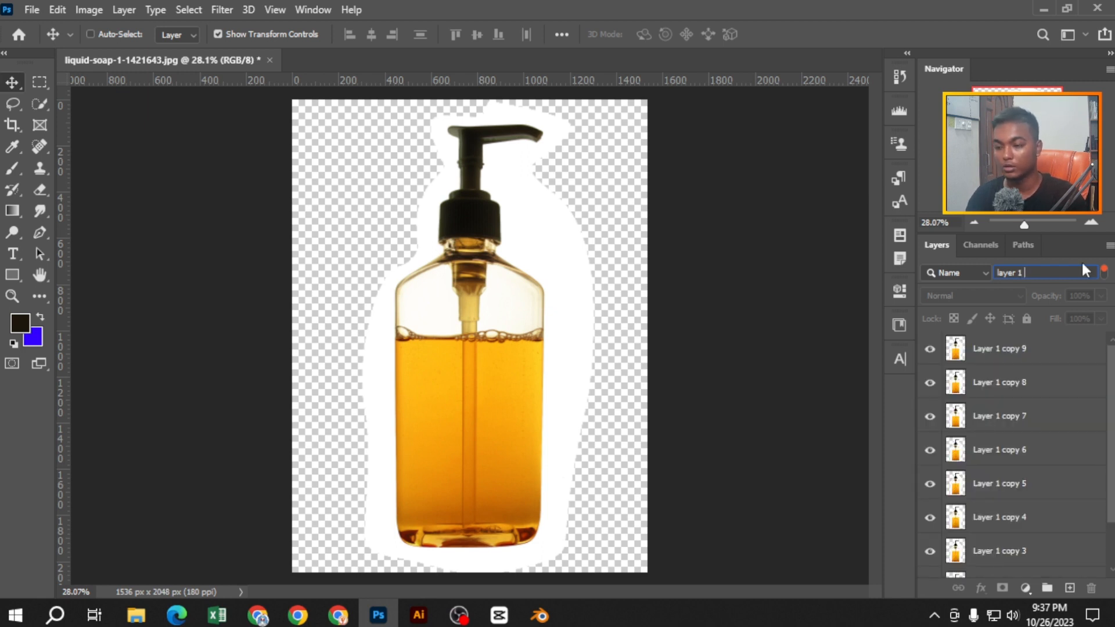
text(y 9)
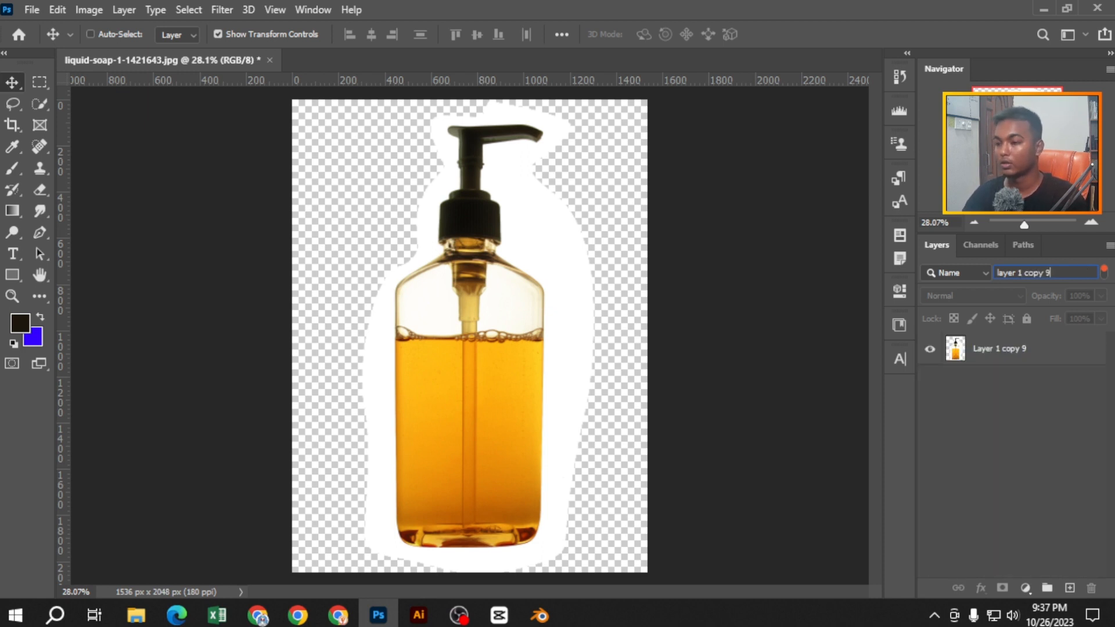
Change the layer name filter in turn to "layer 1 copy 8", copy 7 and copy 6, and remove the number
key(BackSpace)
text(8)
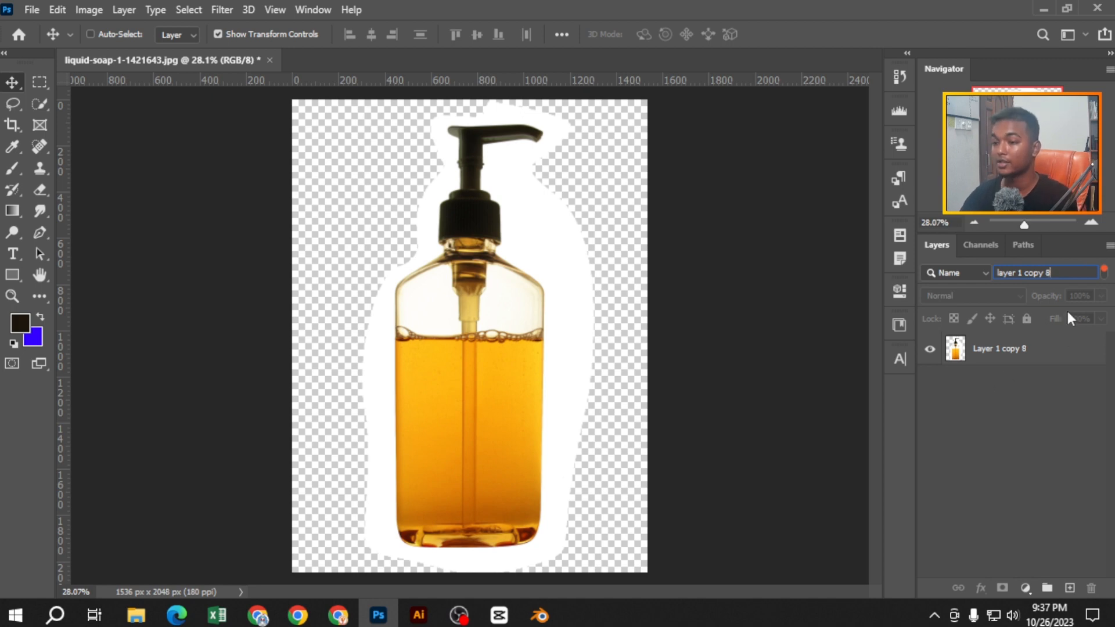
key(BackSpace)
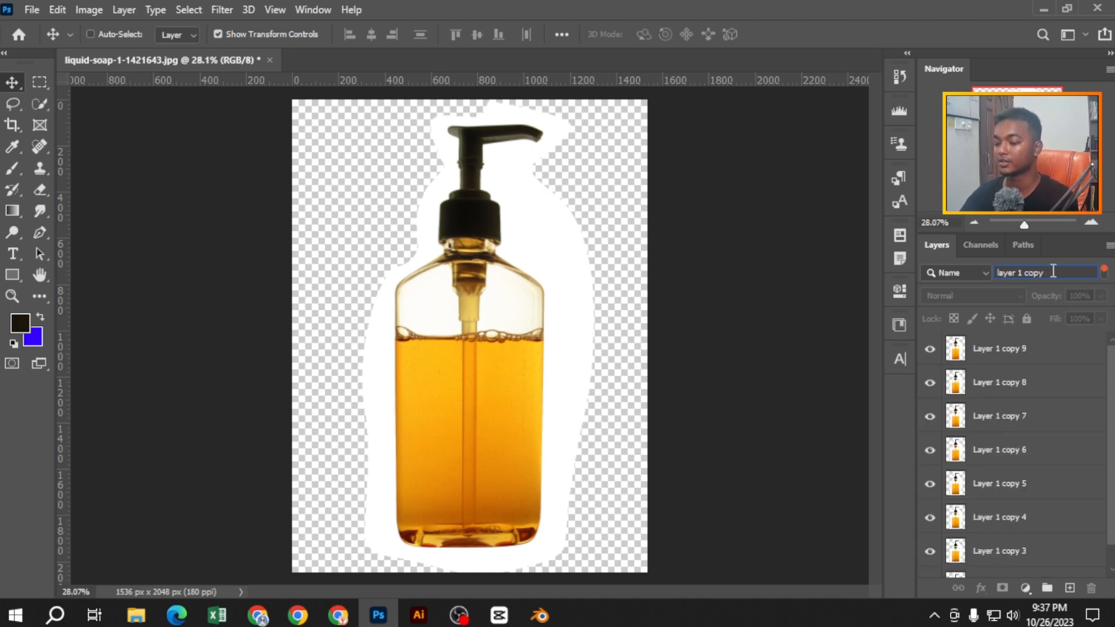
text(7)
key(BackSpace)
text(6)
key(BackSpace)
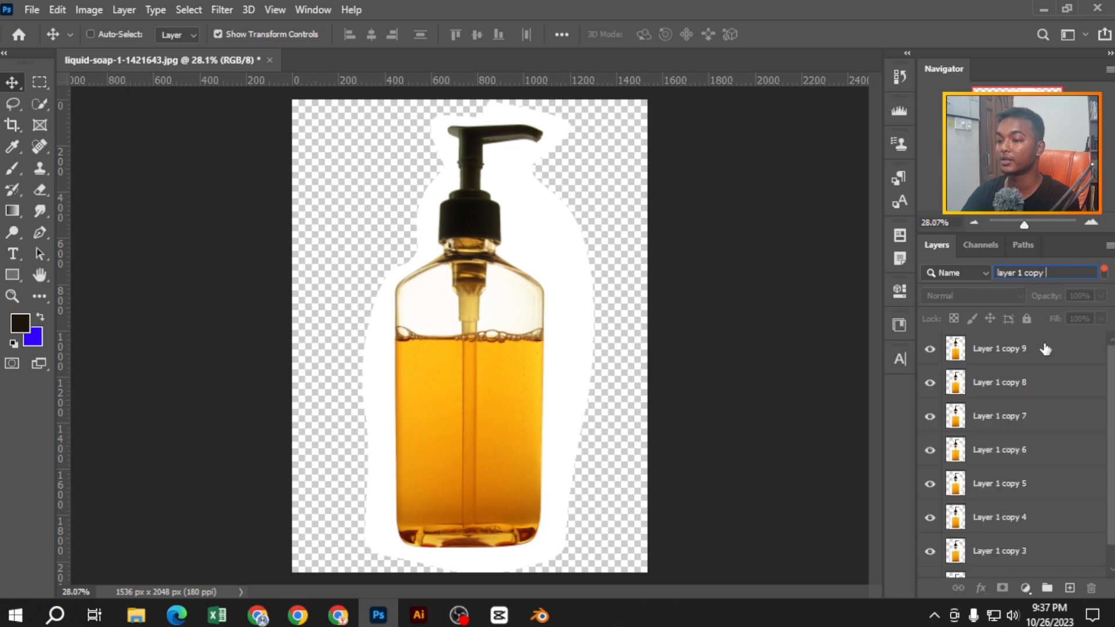
Filter the layers by the name "layer 1 copy 1", shorten the filter text to "layer 1" and "layer", and clear it
text(1)
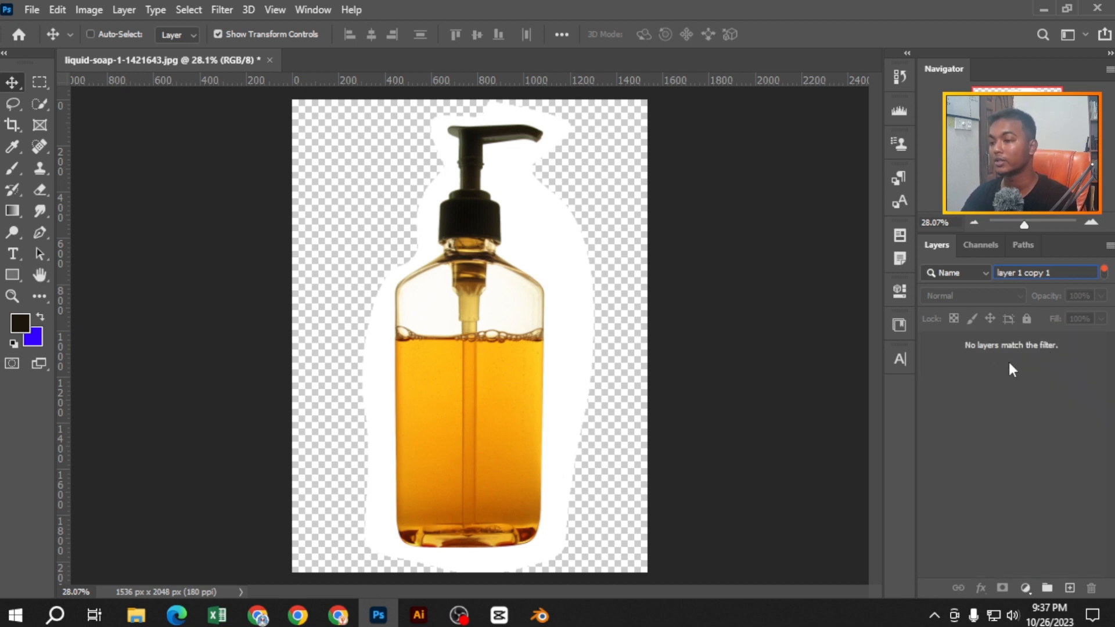
key(BackSpace)
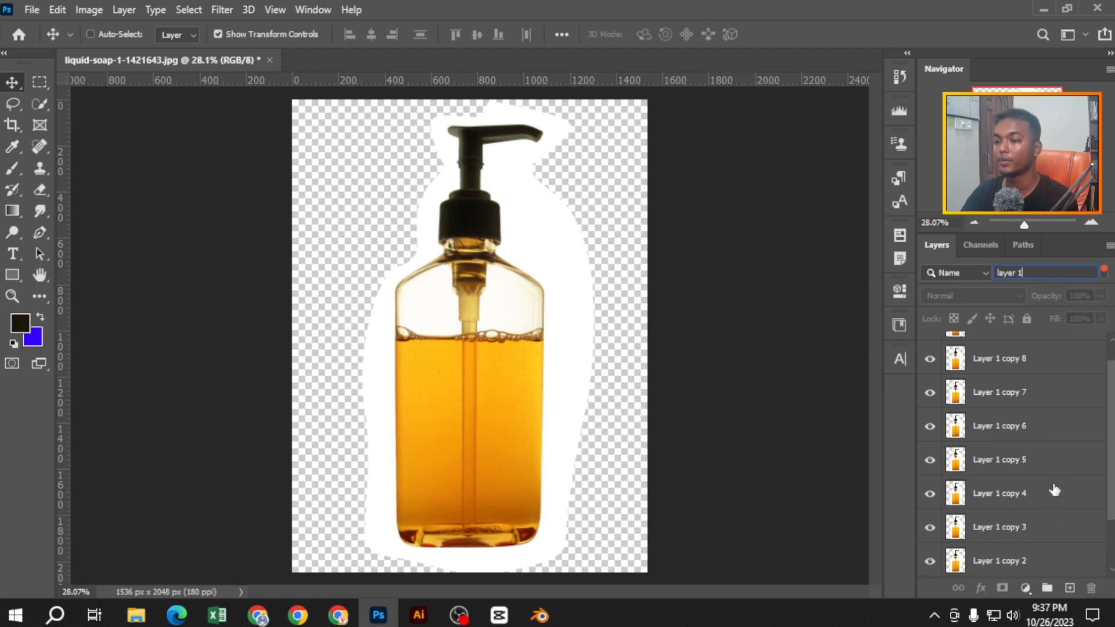
scroll(1055, 490, down, 2)
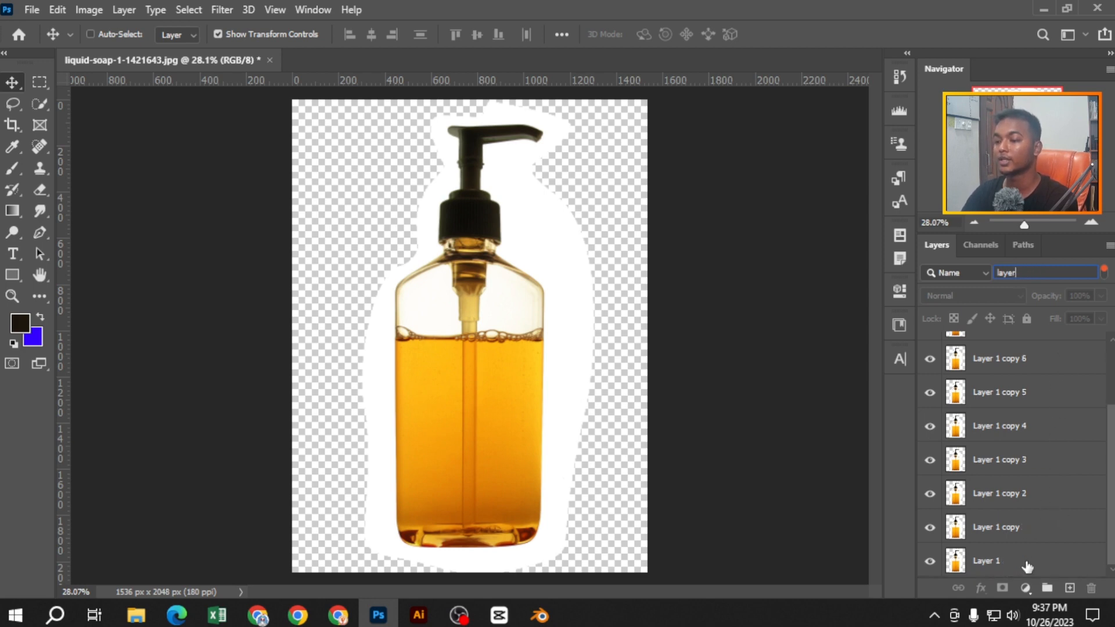
scroll(1027, 566, down, 1)
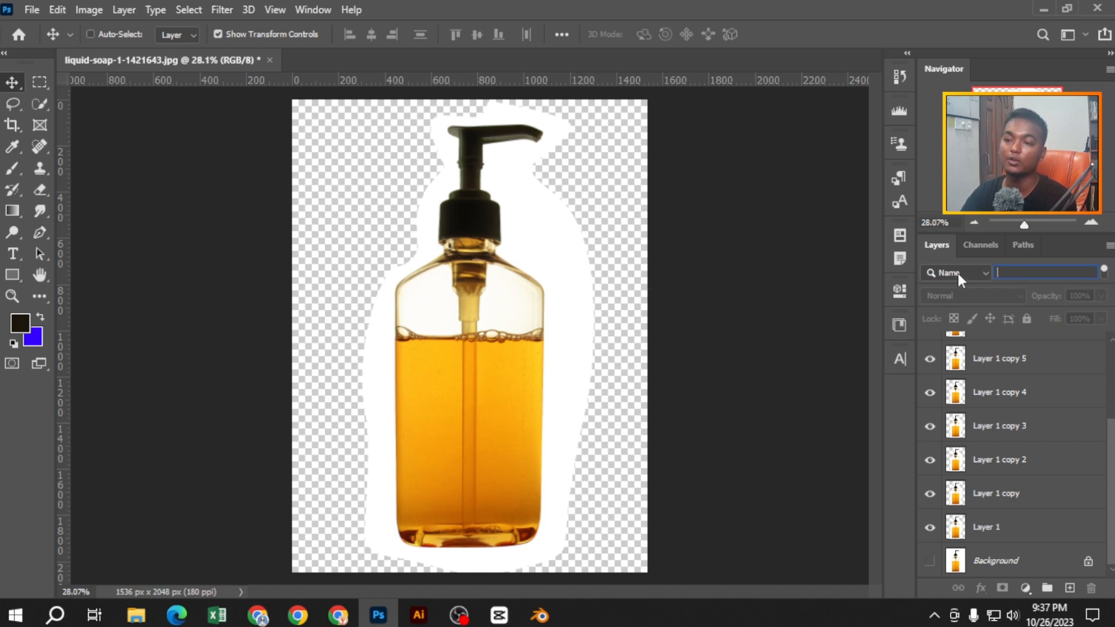
click(186, 12)
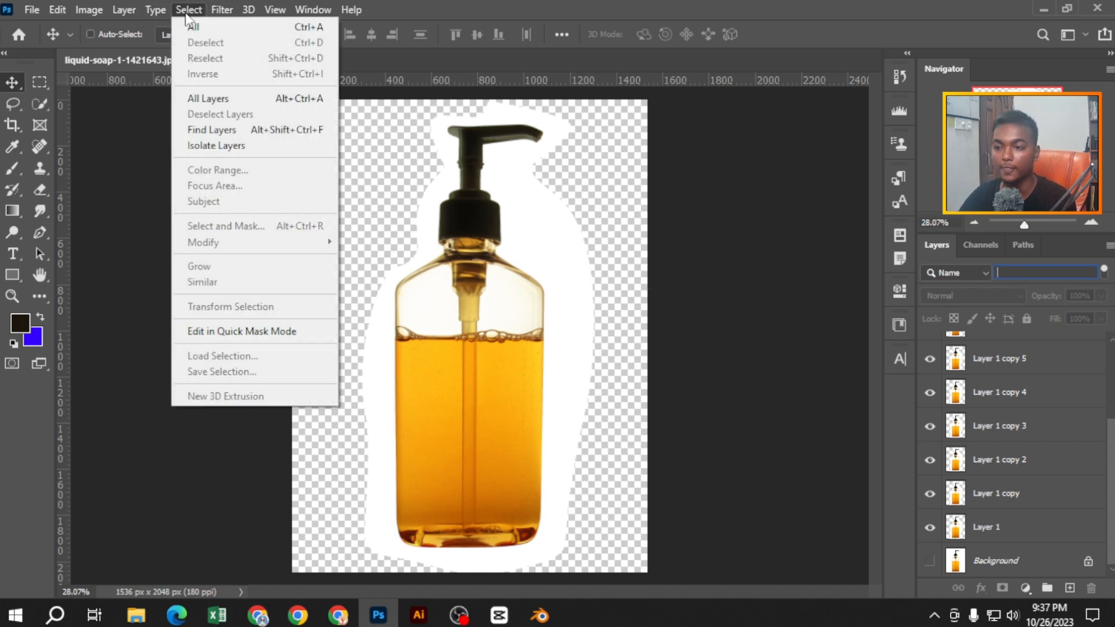
Delete Layer 1 and all of its copies, and show the Background layer
click(998, 426)
scroll(1011, 388, up, 4)
click(1021, 360)
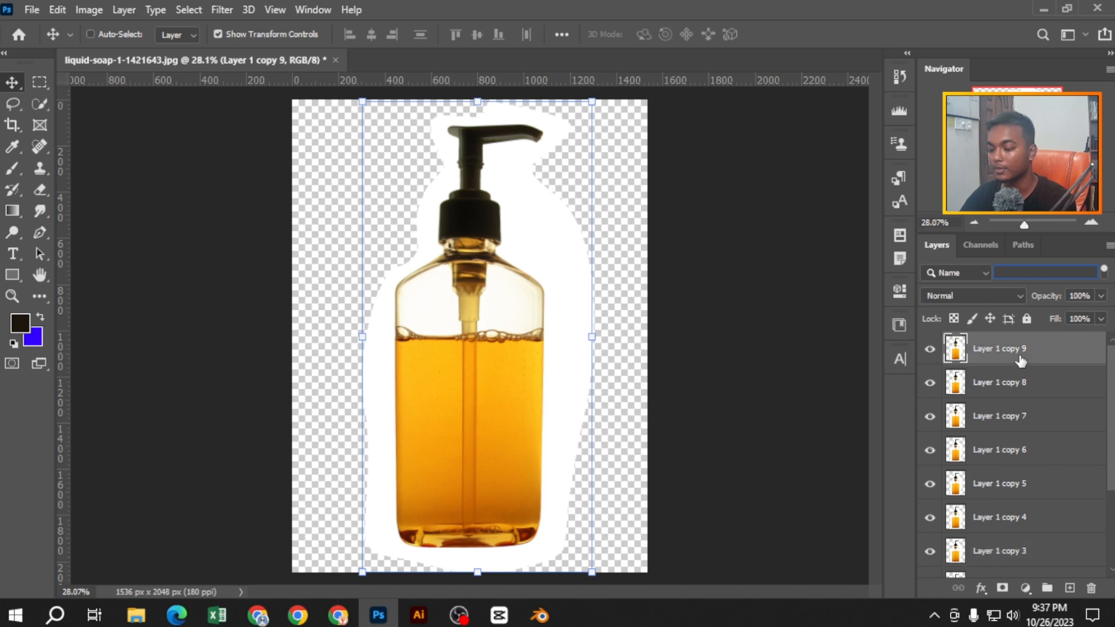
click(1058, 386)
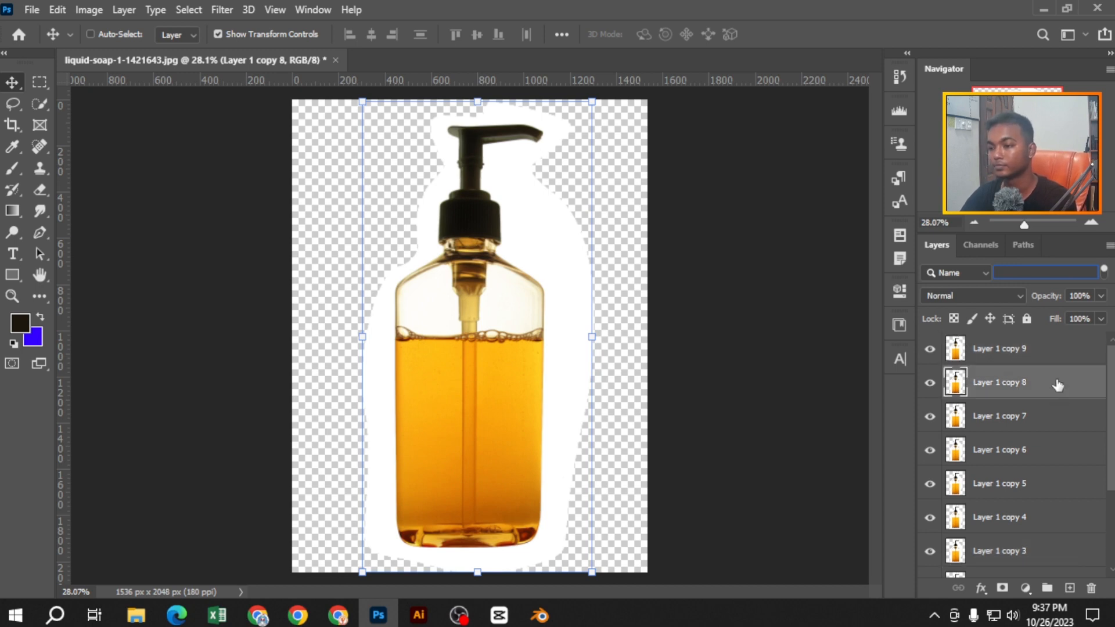
right_click(1041, 359)
click(1104, 394)
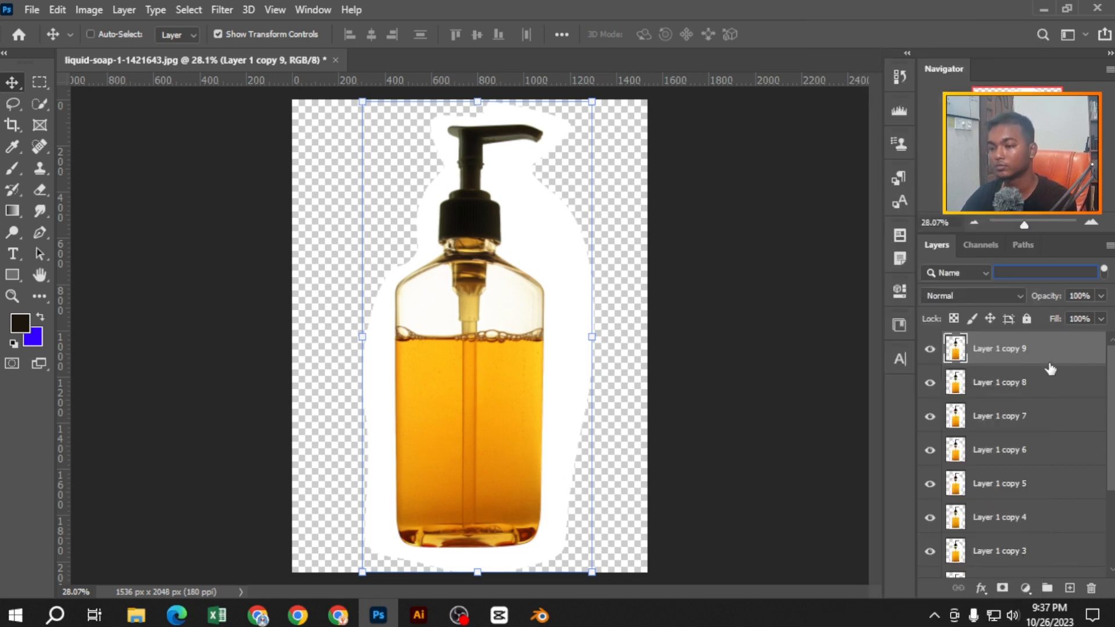
click(1057, 372)
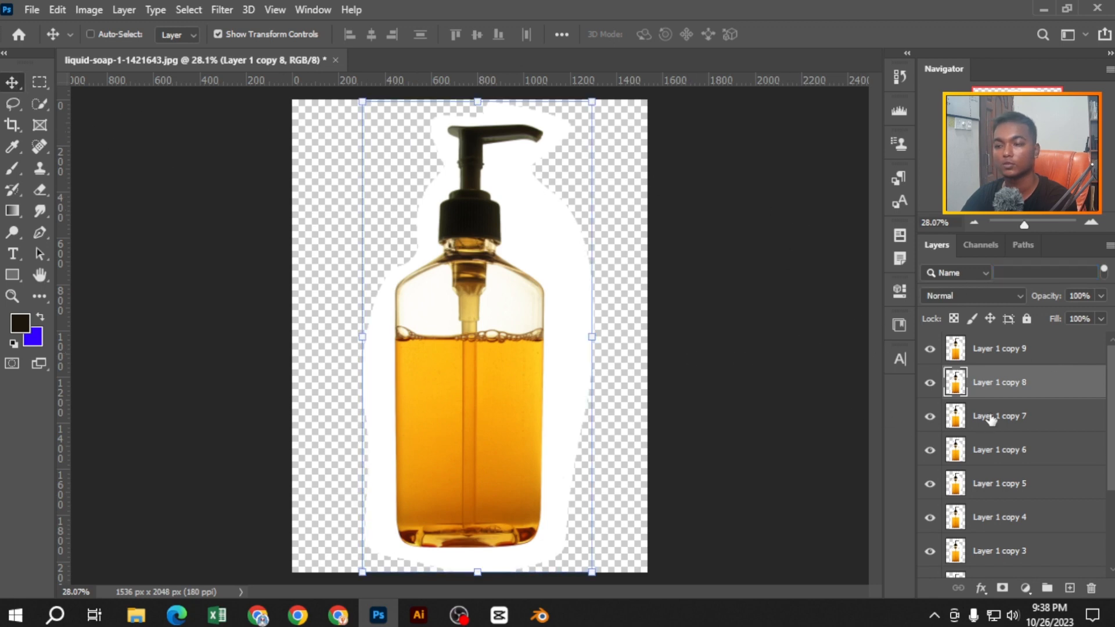
scroll(1032, 406, down, 3)
shift+click(1039, 535)
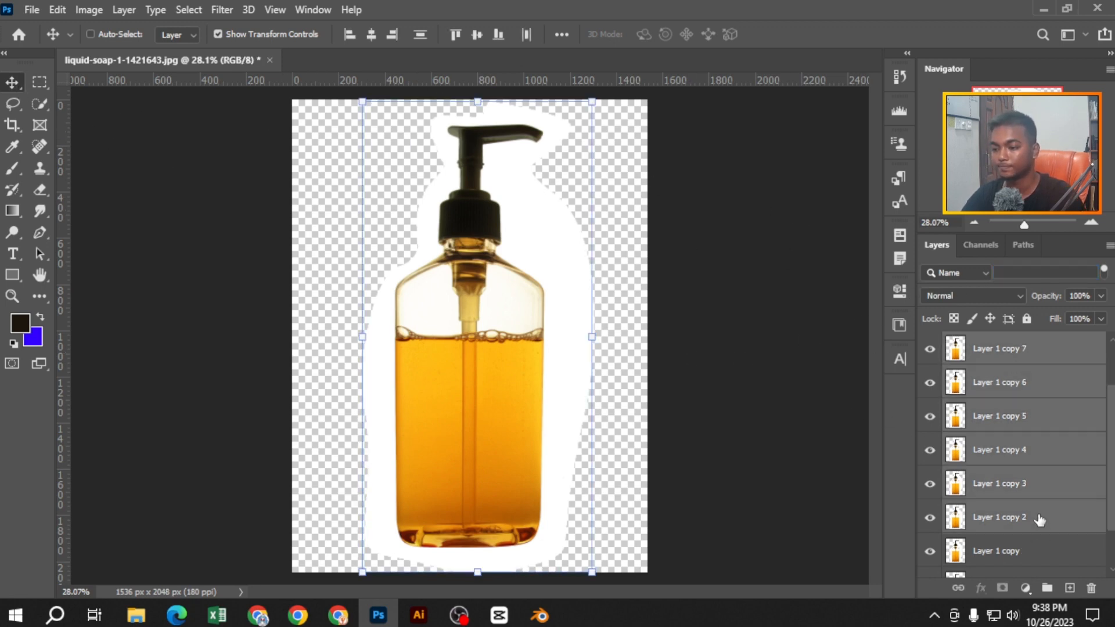
drag(1041, 518, 1091, 588)
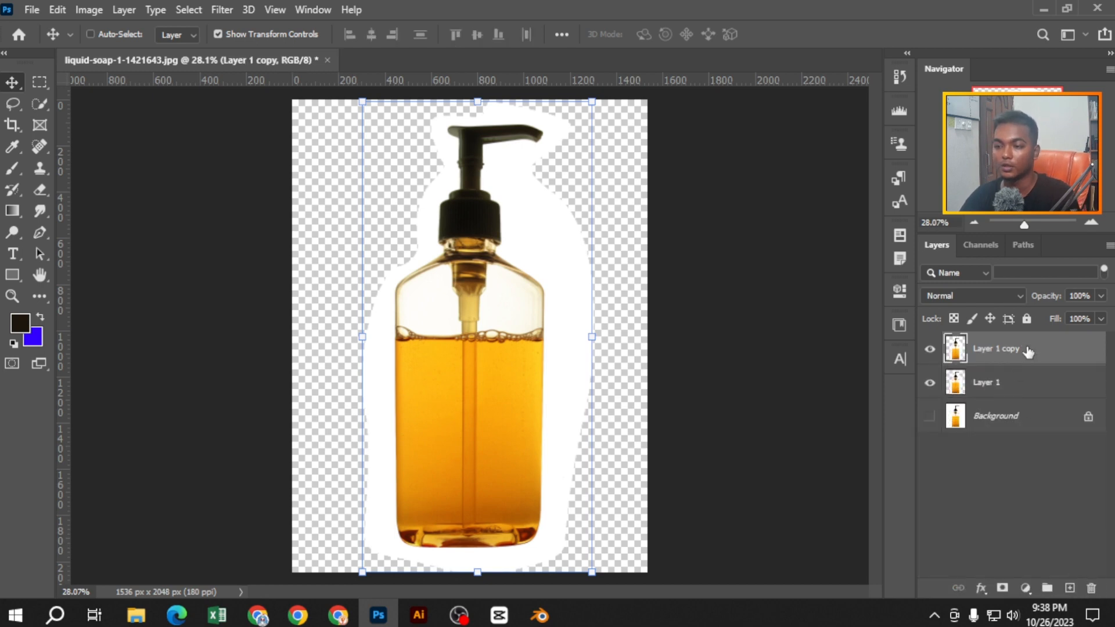
drag(1029, 352, 1091, 588)
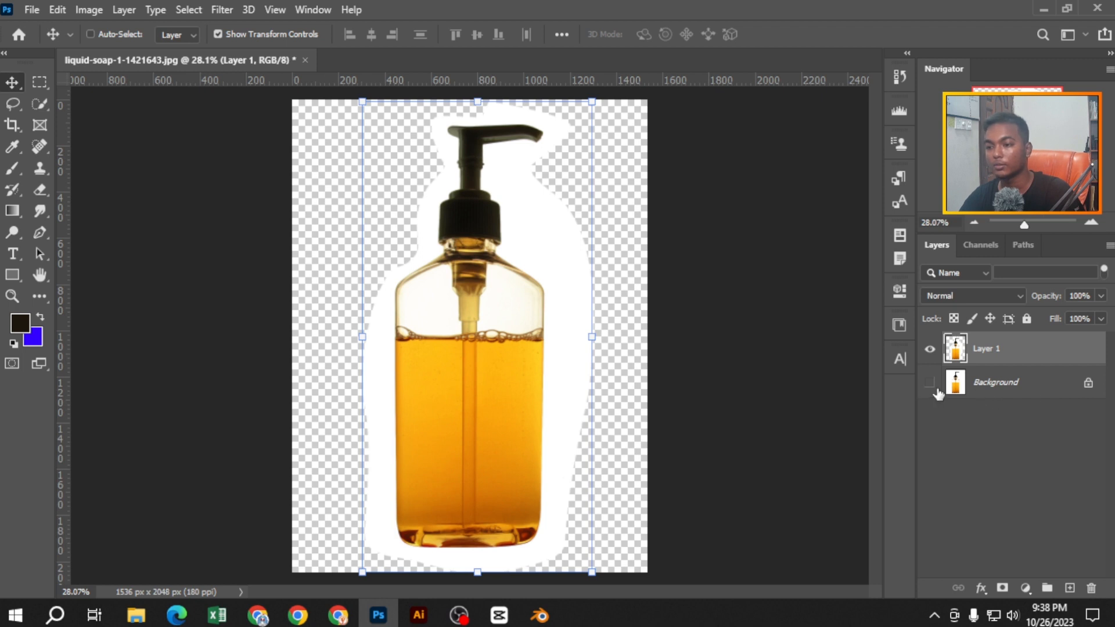
key(Delete)
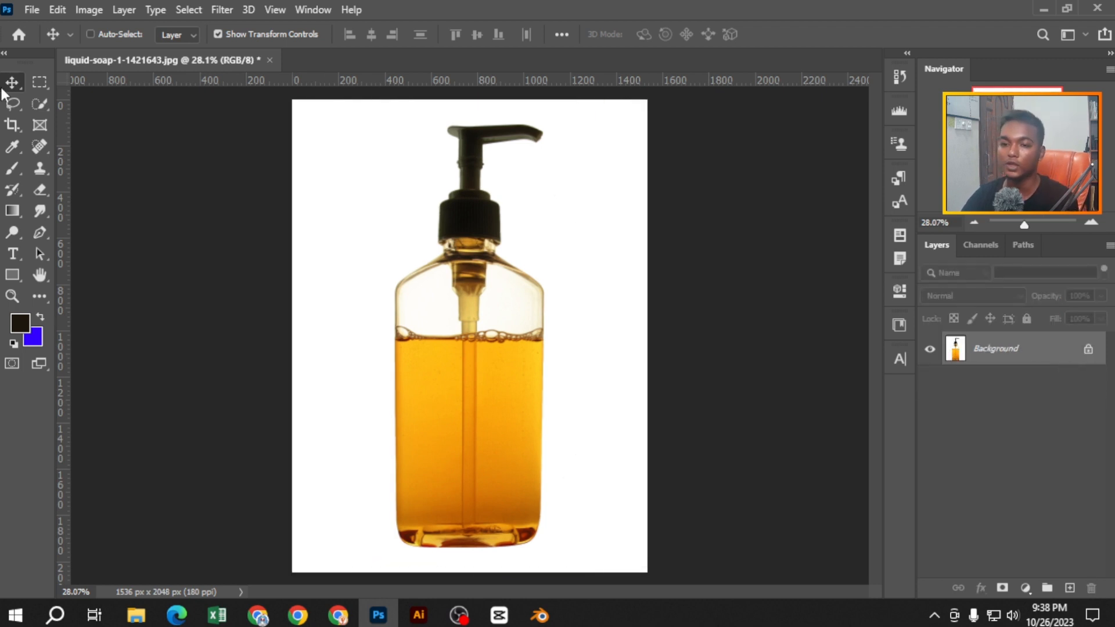
Draw a freehand Lasso selection around the whole soap bottle, a little outside its outline
click(13, 104)
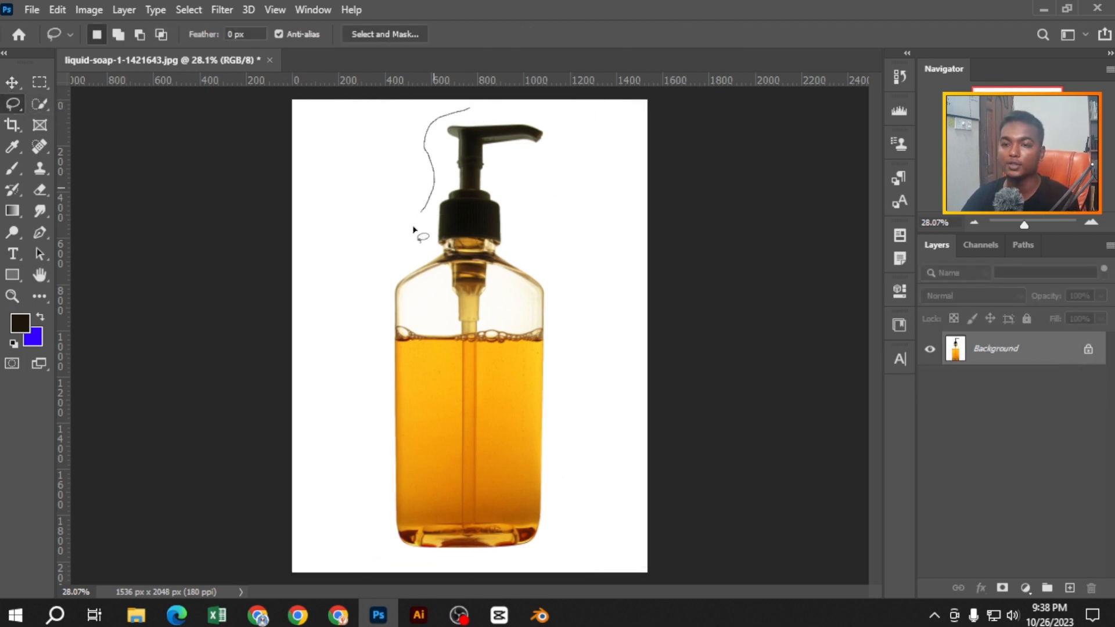
drag(398, 459, 472, 131)
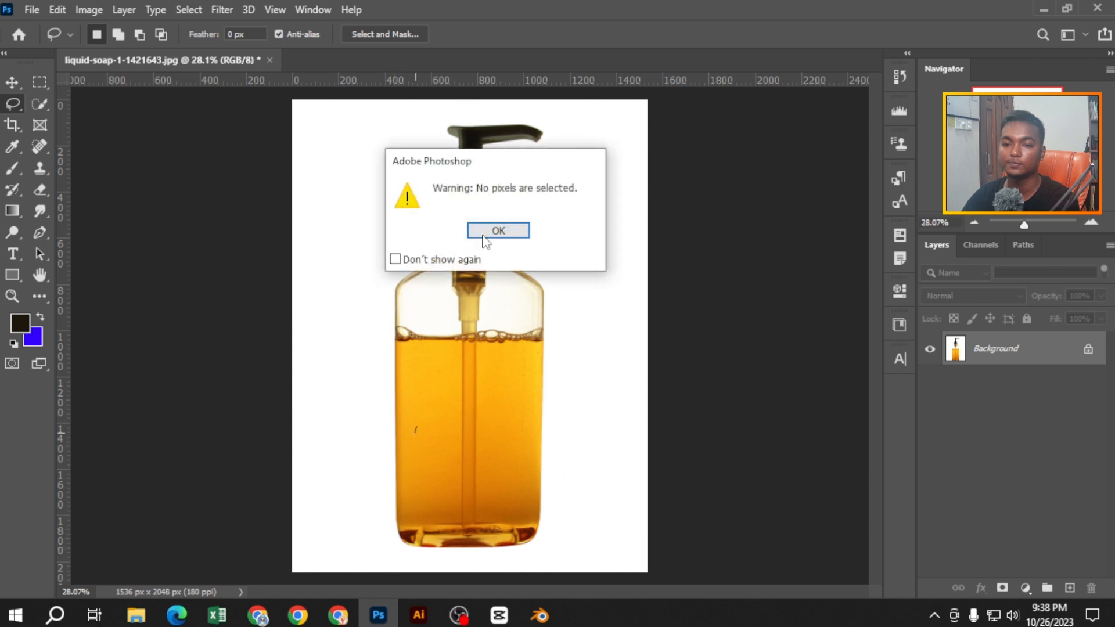
key(Return)
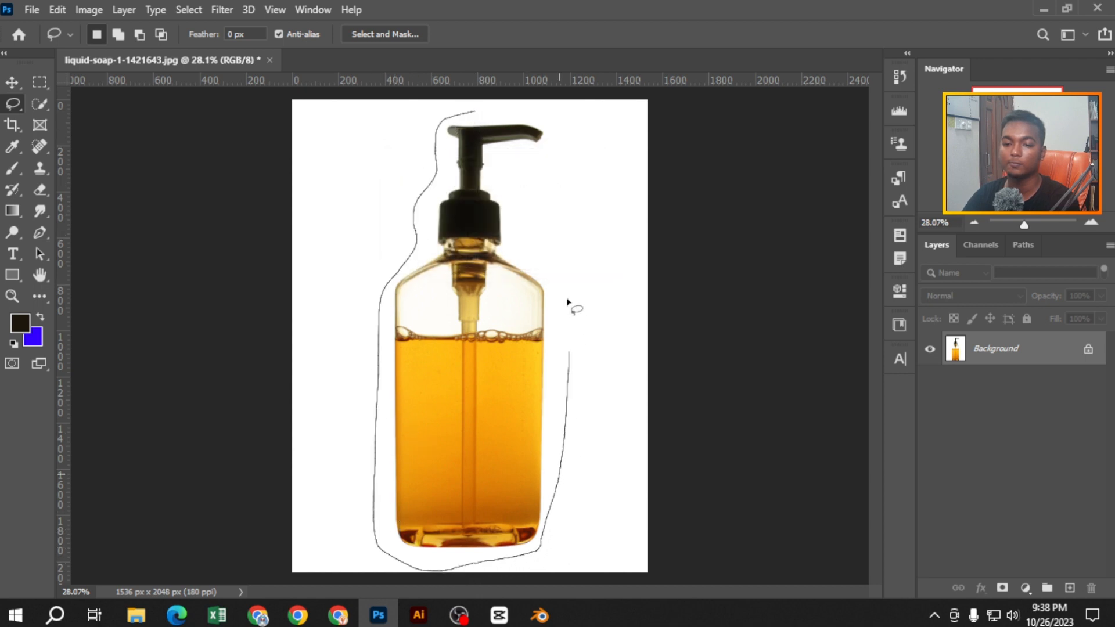
drag(553, 151, 527, 127)
Select the orange liquid with Color Range by sampling its upper and lower shades, and undo back to the lasso selection
click(182, 10)
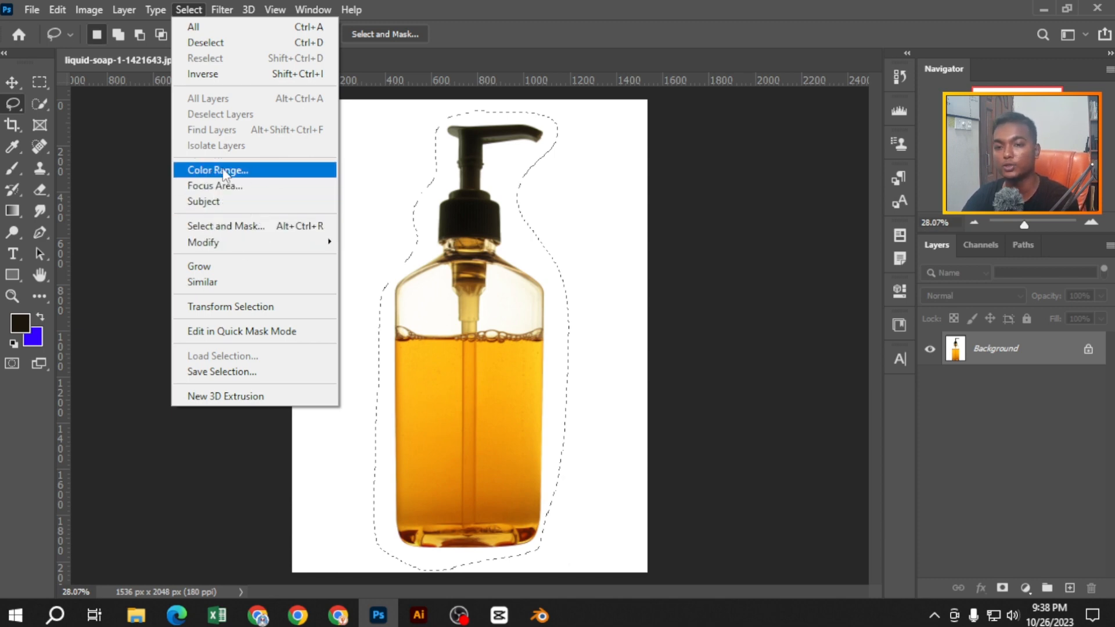
click(249, 170)
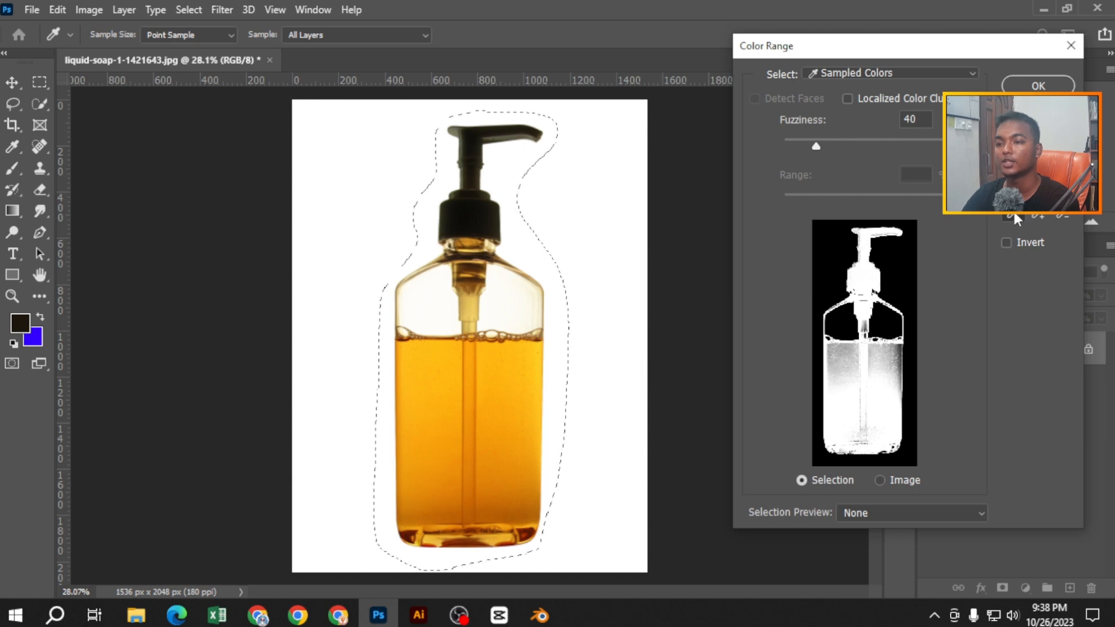
click(511, 380)
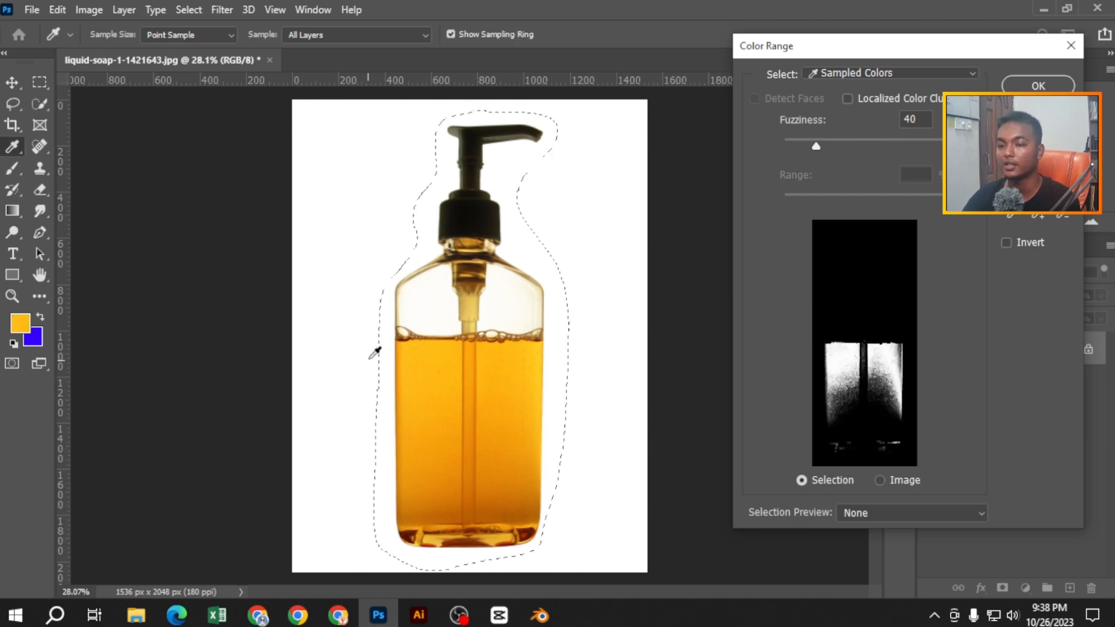
click(505, 361)
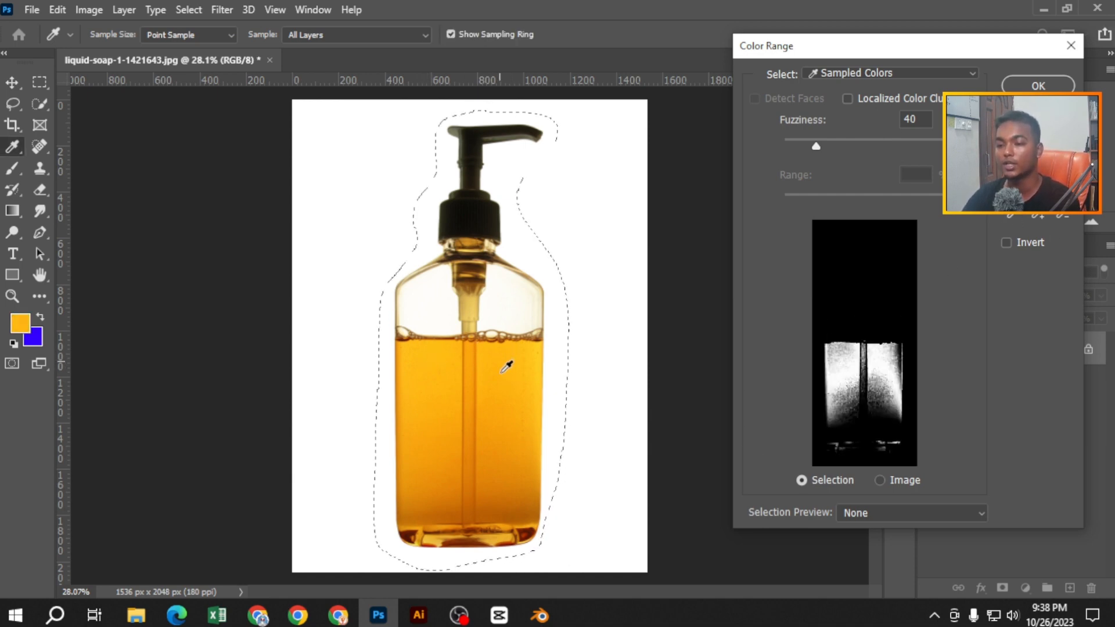
click(520, 497)
click(521, 500)
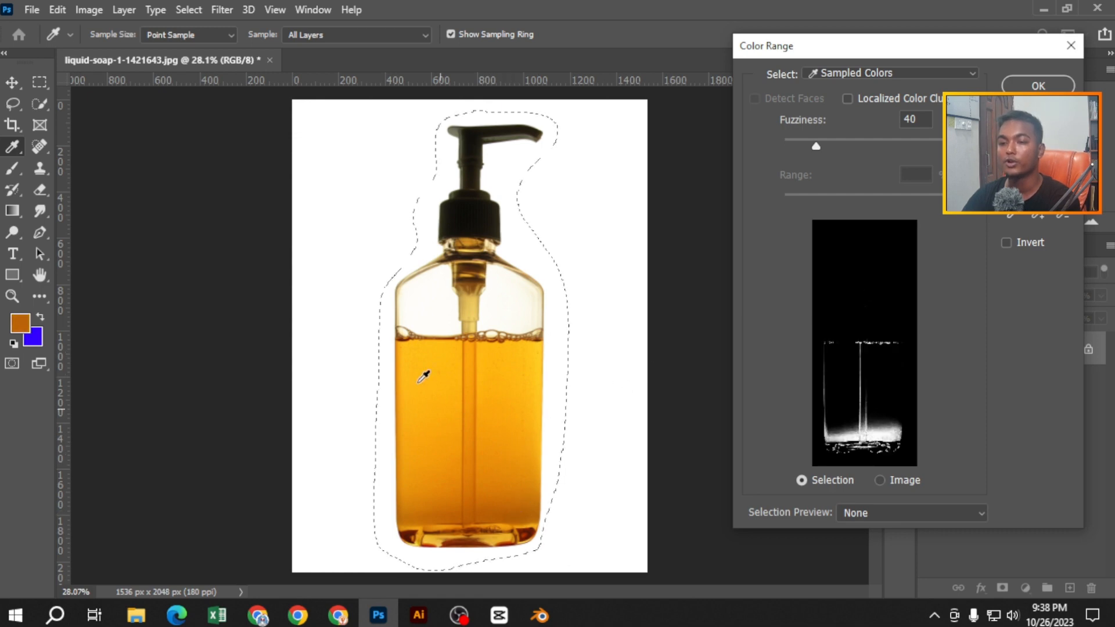
click(498, 370)
click(505, 371)
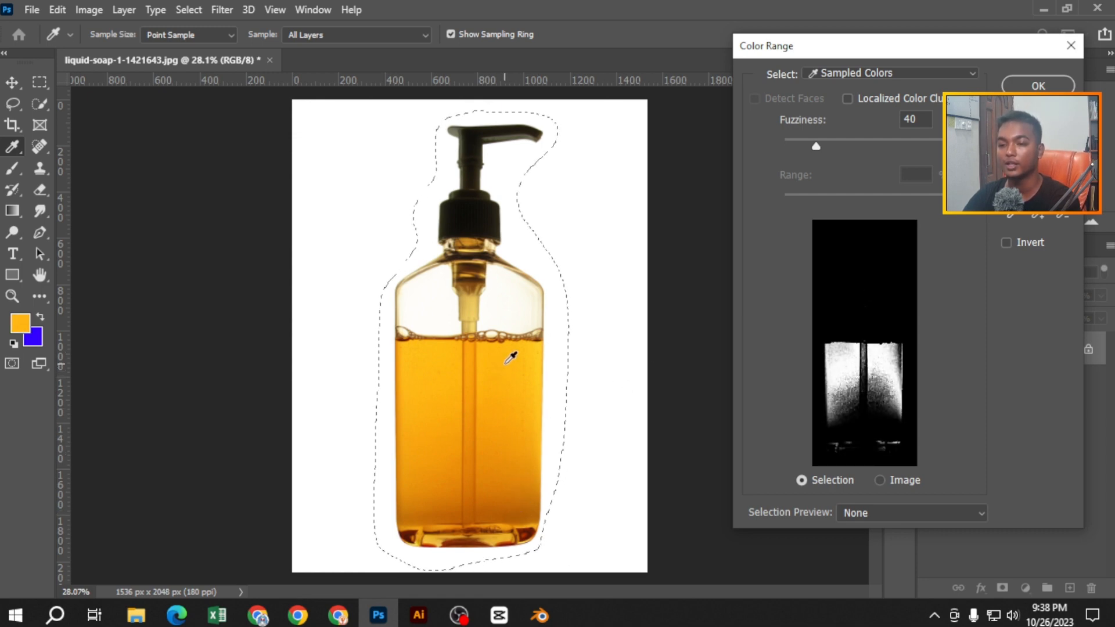
click(506, 363)
click(1028, 86)
key(l)
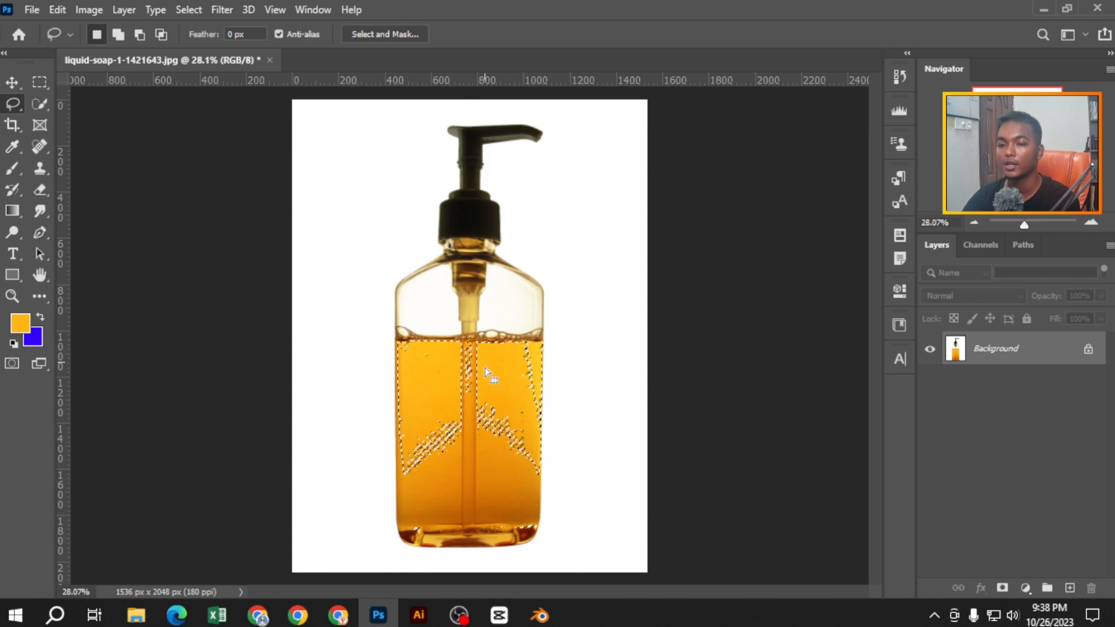
mouse_move(409, 258)
mouse_down()
mouse_move(378, 363)
mouse_move(417, 247)
mouse_up()
Select the Yellows inside the lasso selection with Color Range, and undo that colour selection
click(189, 9)
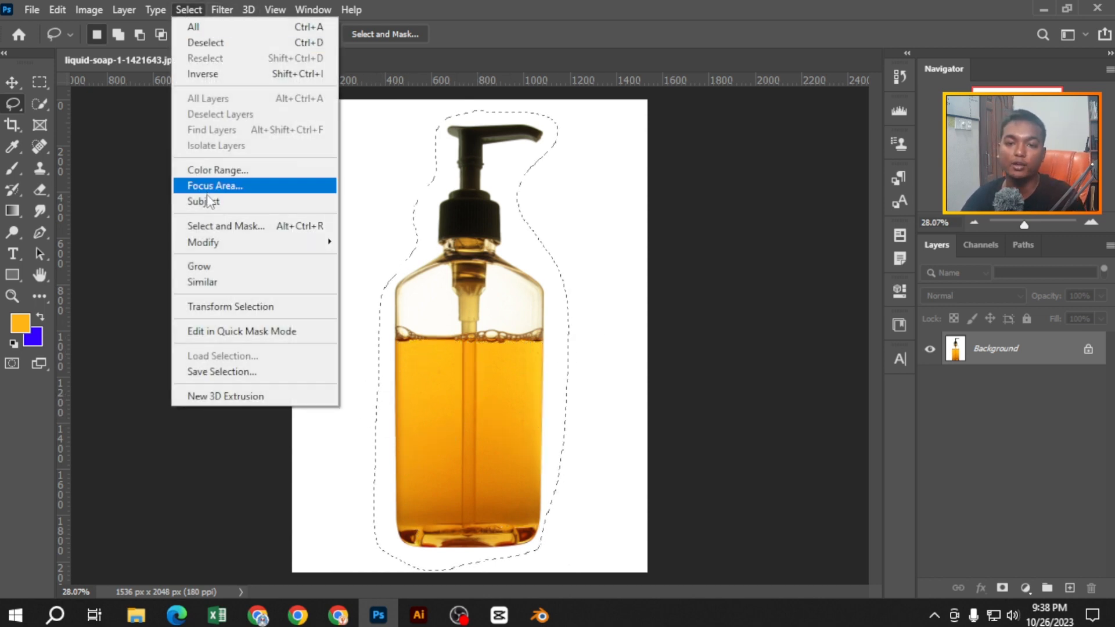
click(215, 169)
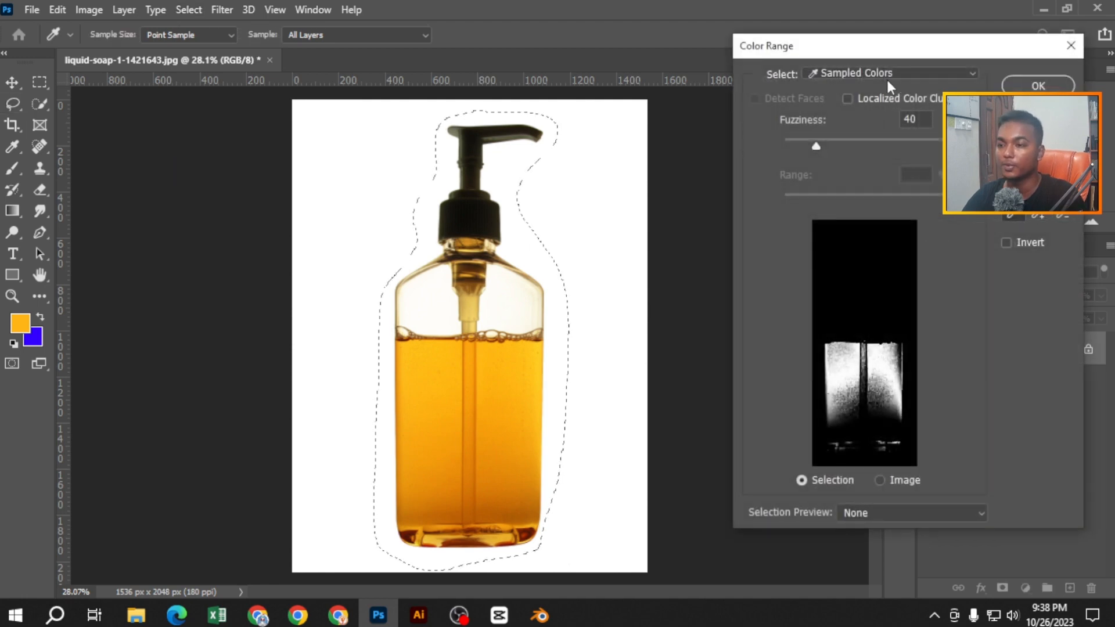
click(886, 75)
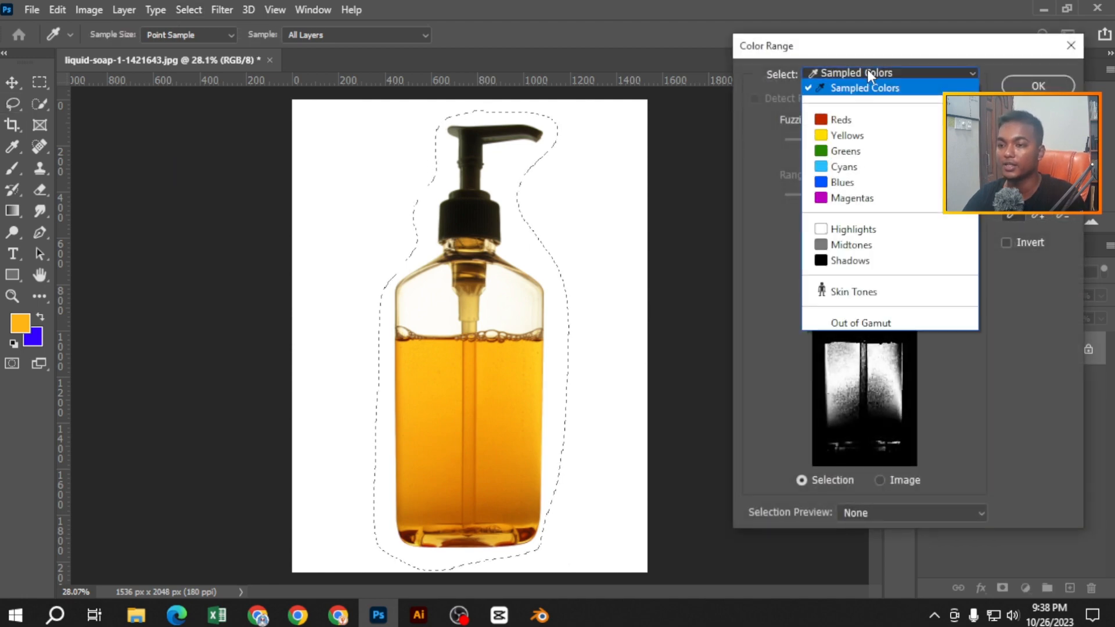
click(851, 135)
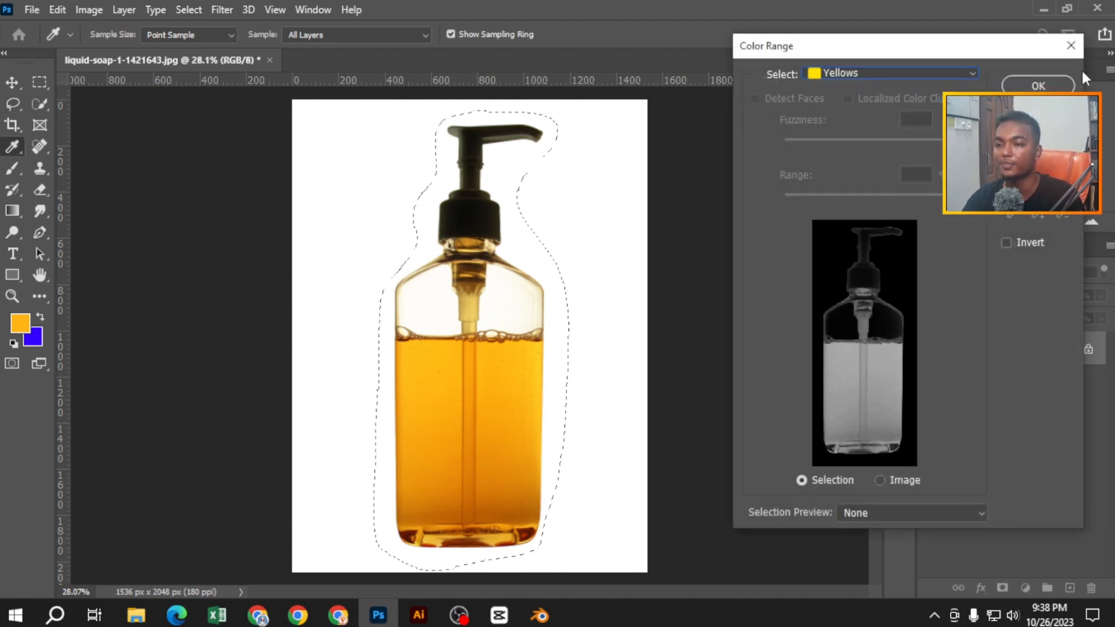
click(1037, 86)
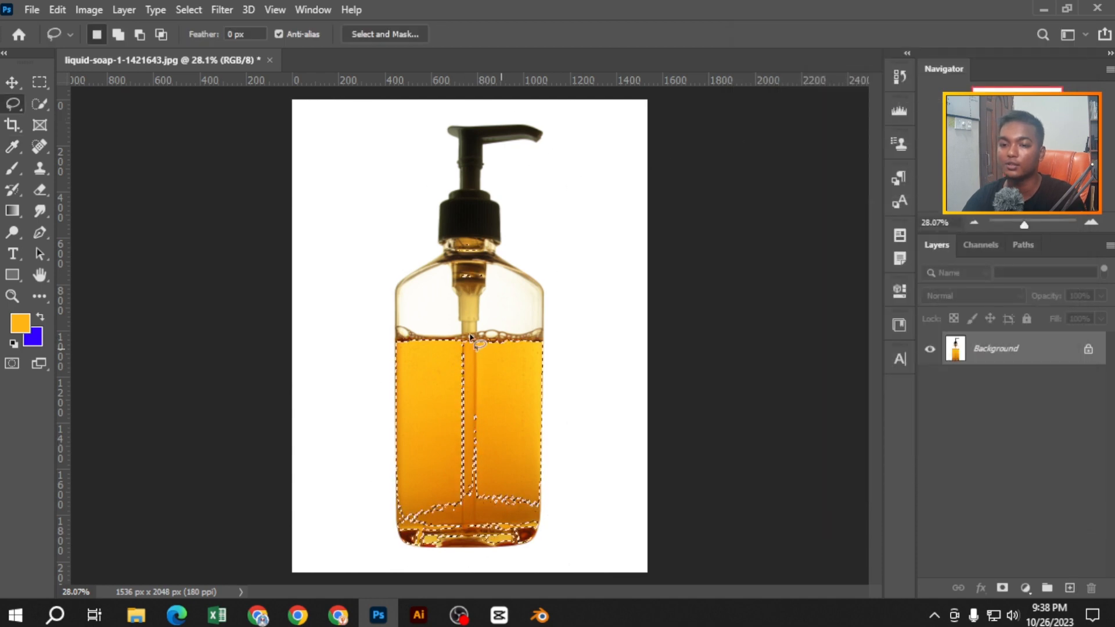
key(ctrl+z)
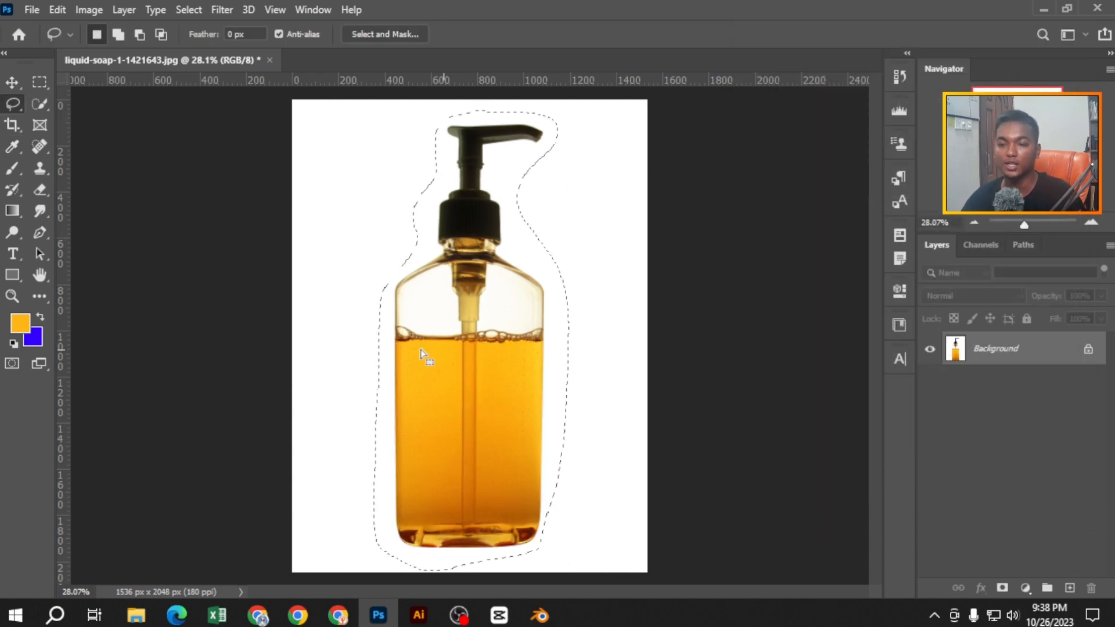
Examine the preset colours and tones that Color Range offers for selecting, and cancel the dialog
click(186, 9)
click(227, 171)
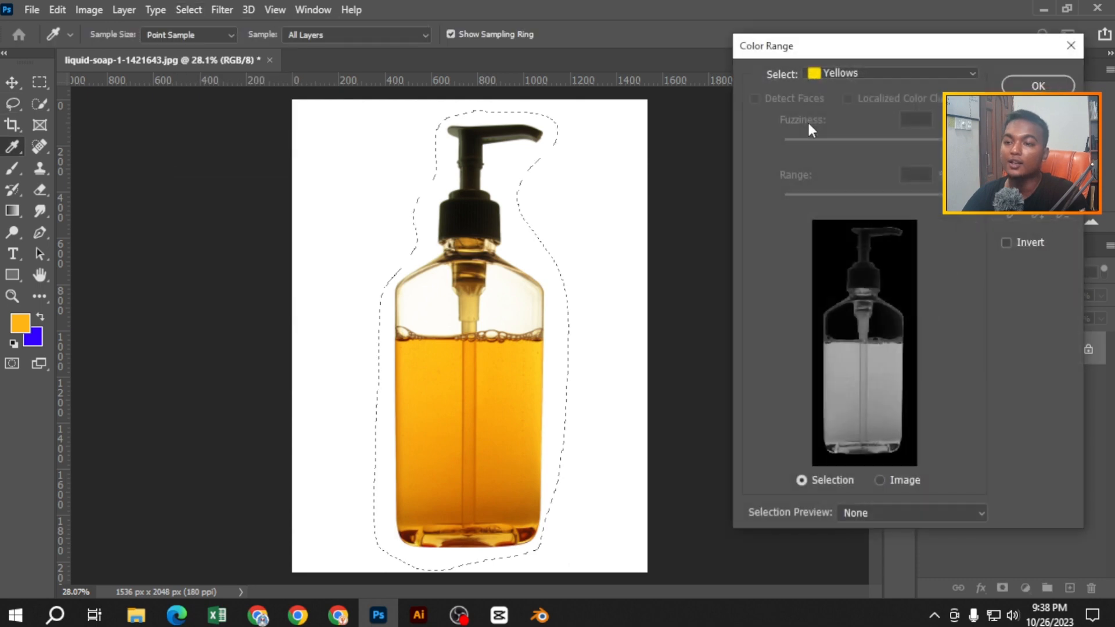
click(817, 73)
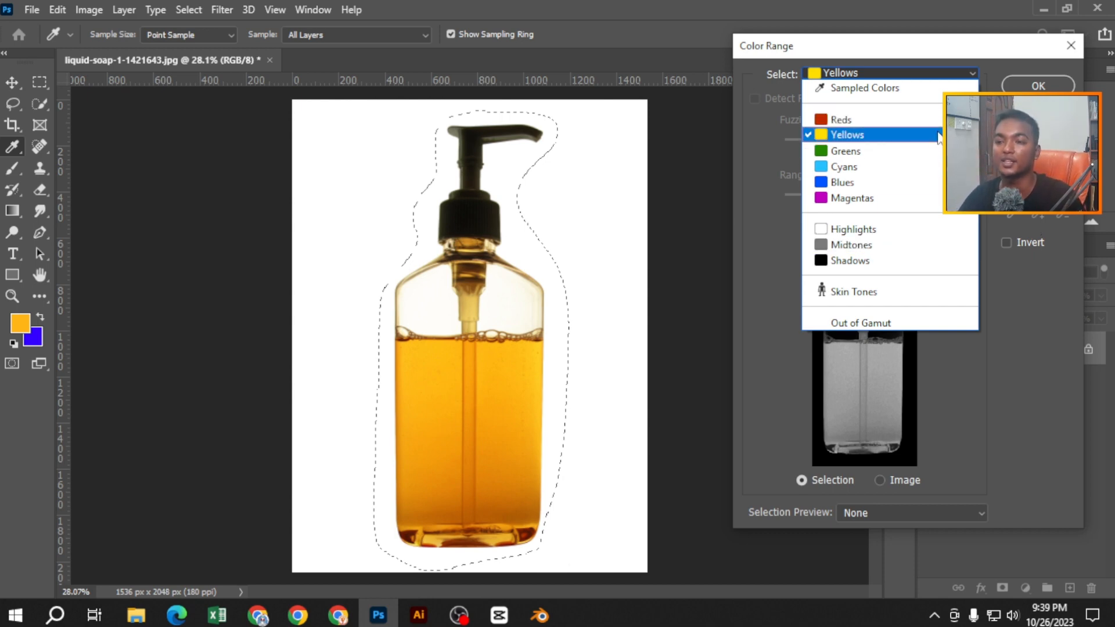
key(Escape)
key(Escape)
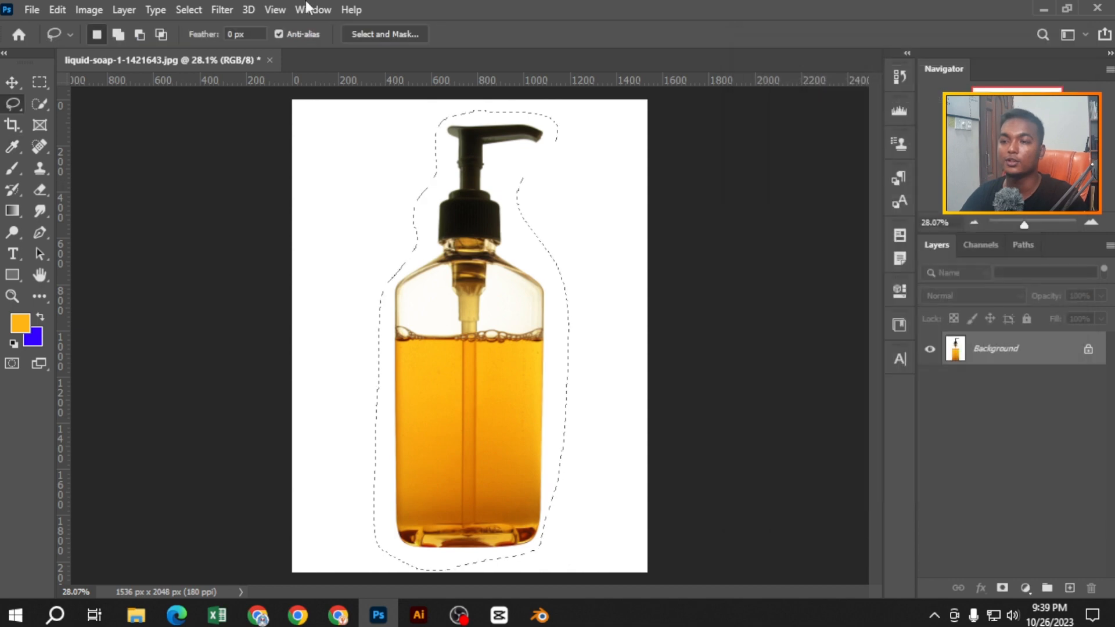
Open the light bulb image named ideogram from the Downloads folder
click(32, 10)
click(49, 43)
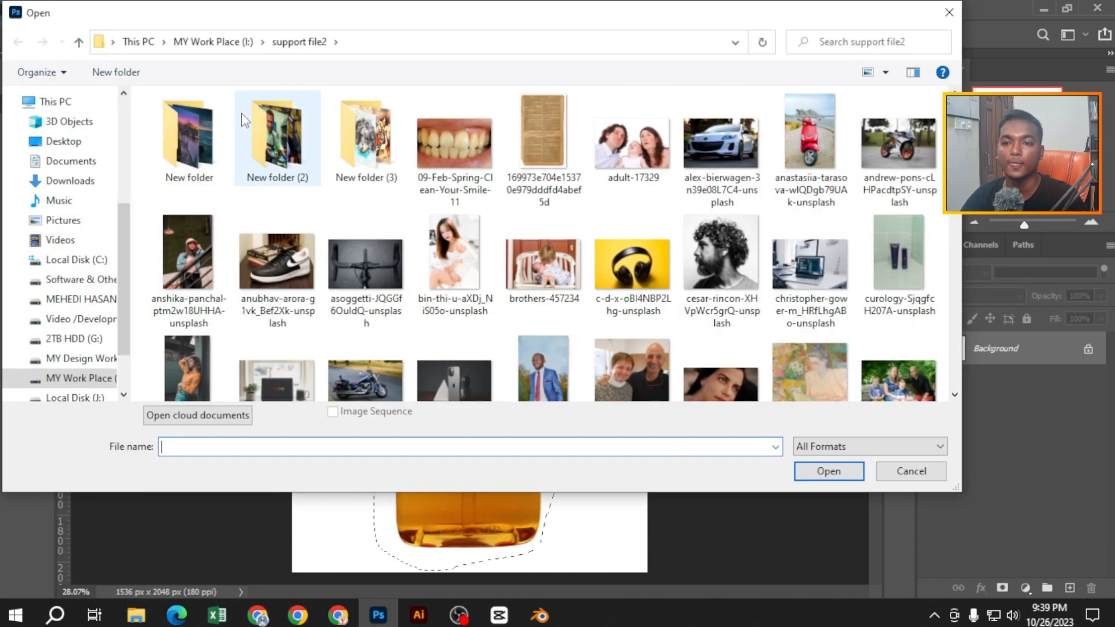
click(68, 182)
scroll(336, 236, down, 2)
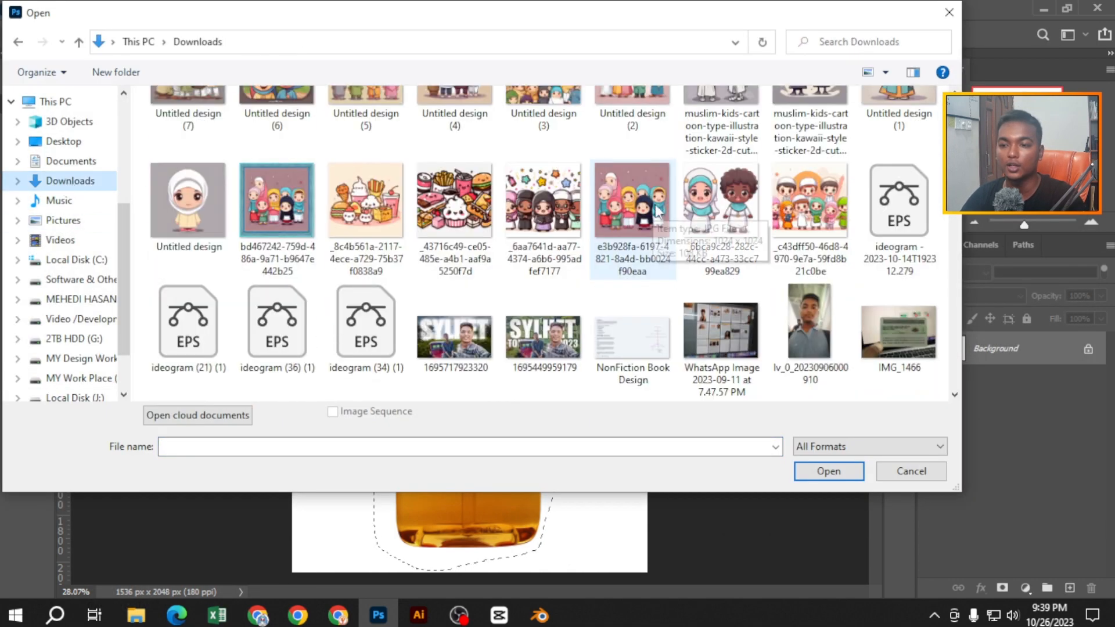
scroll(336, 235, up, 1)
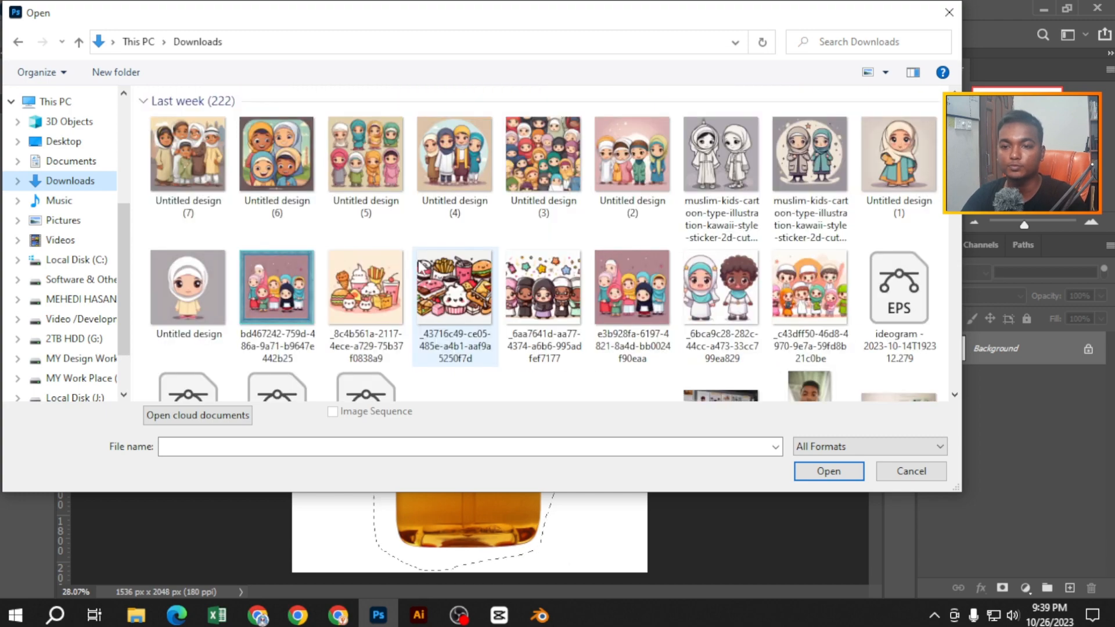
scroll(420, 266, down, 10)
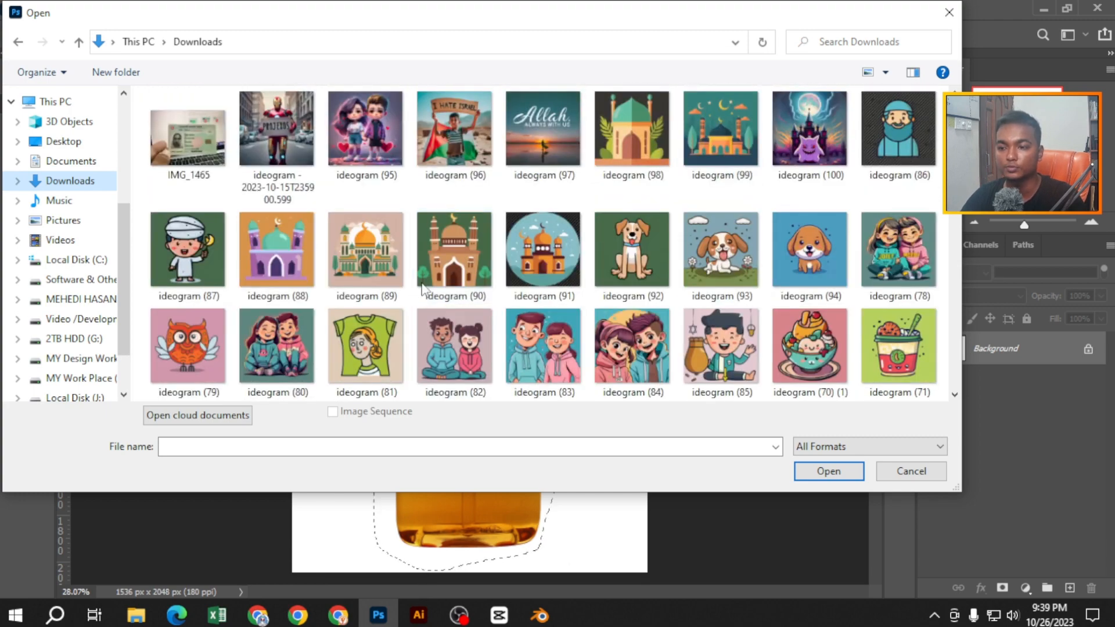
scroll(297, 278, up, 2)
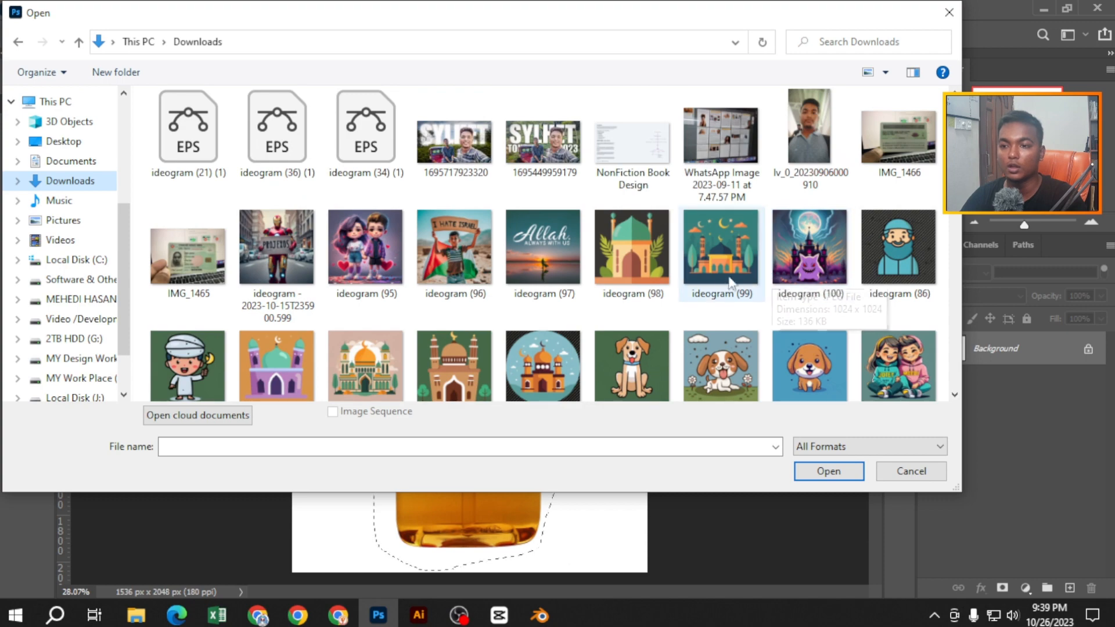
scroll(706, 282, down, 6)
scroll(707, 283, down, 5)
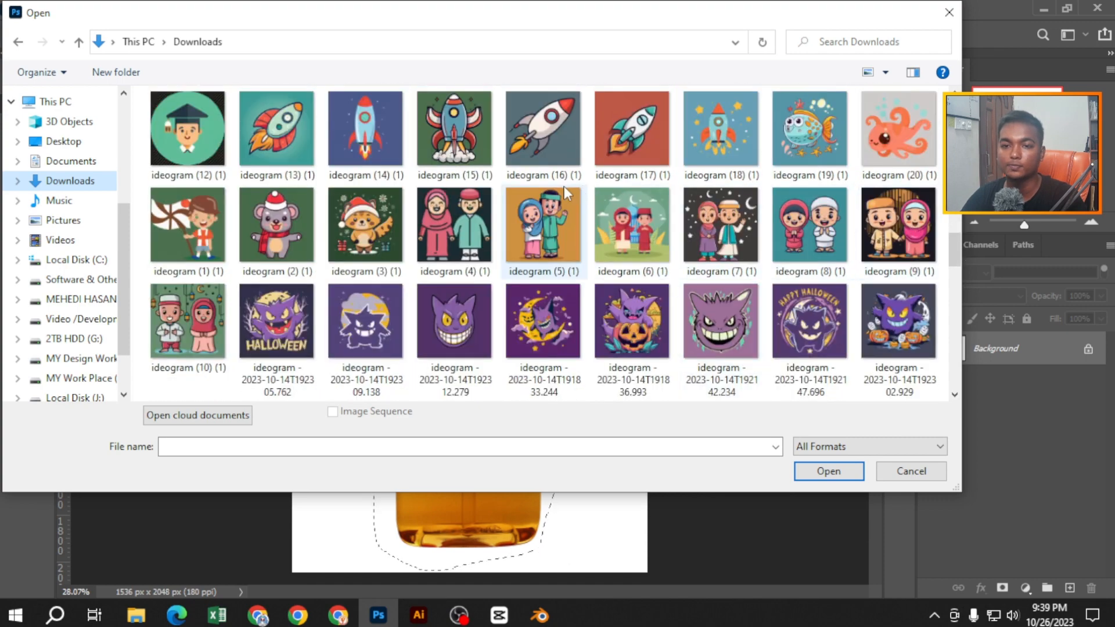
scroll(567, 194, down, 5)
scroll(567, 193, down, 3)
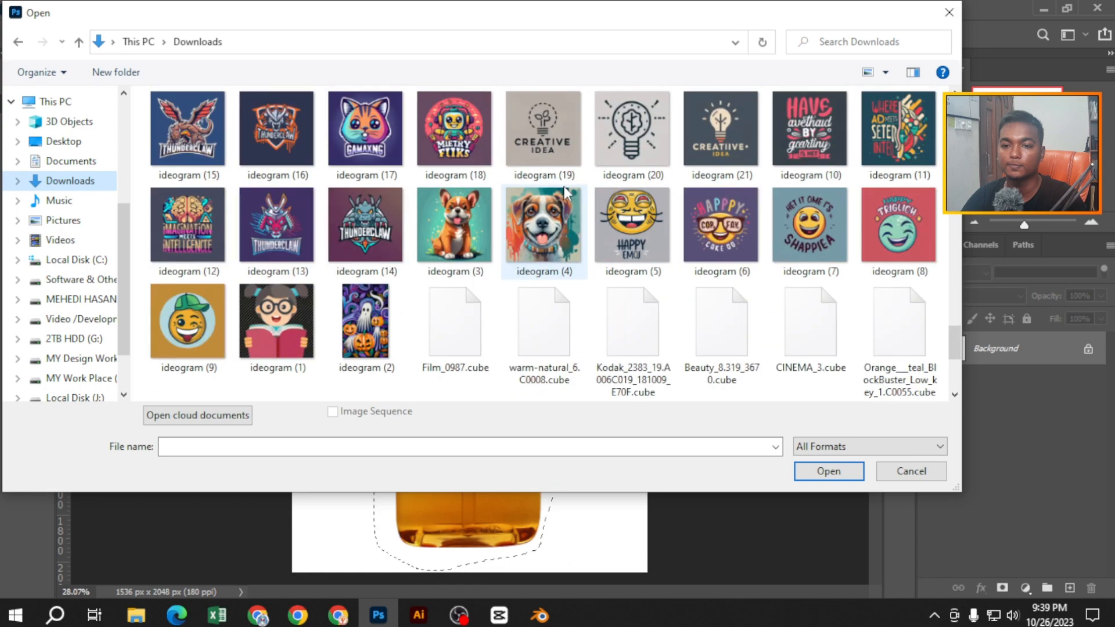
scroll(557, 232, up, 3)
scroll(421, 266, down, 4)
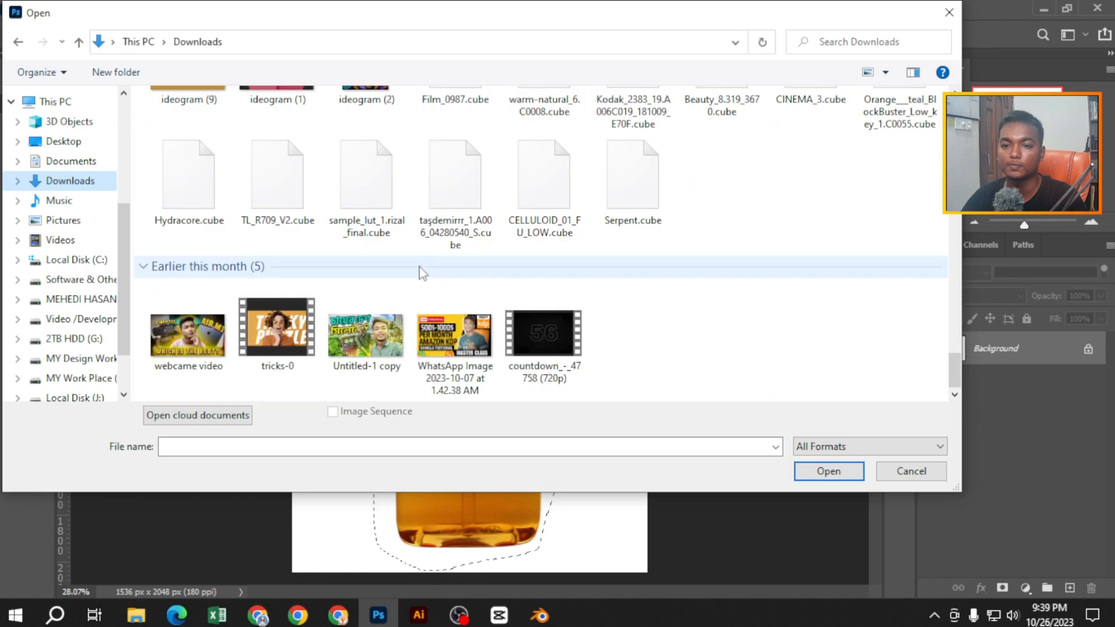
scroll(436, 267, up, 8)
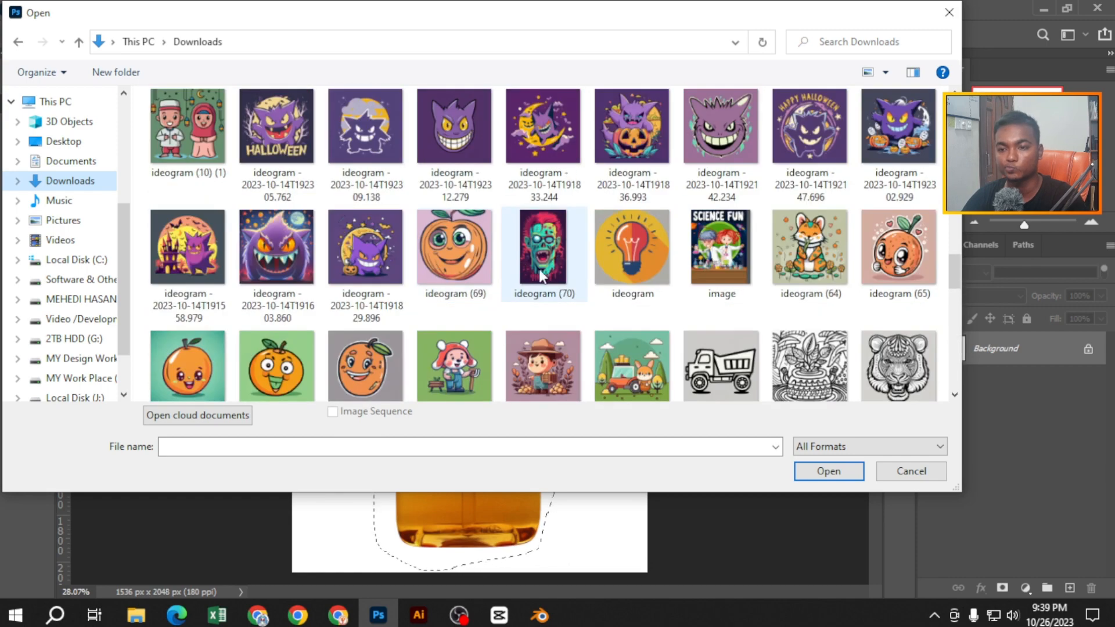
double_click(637, 246)
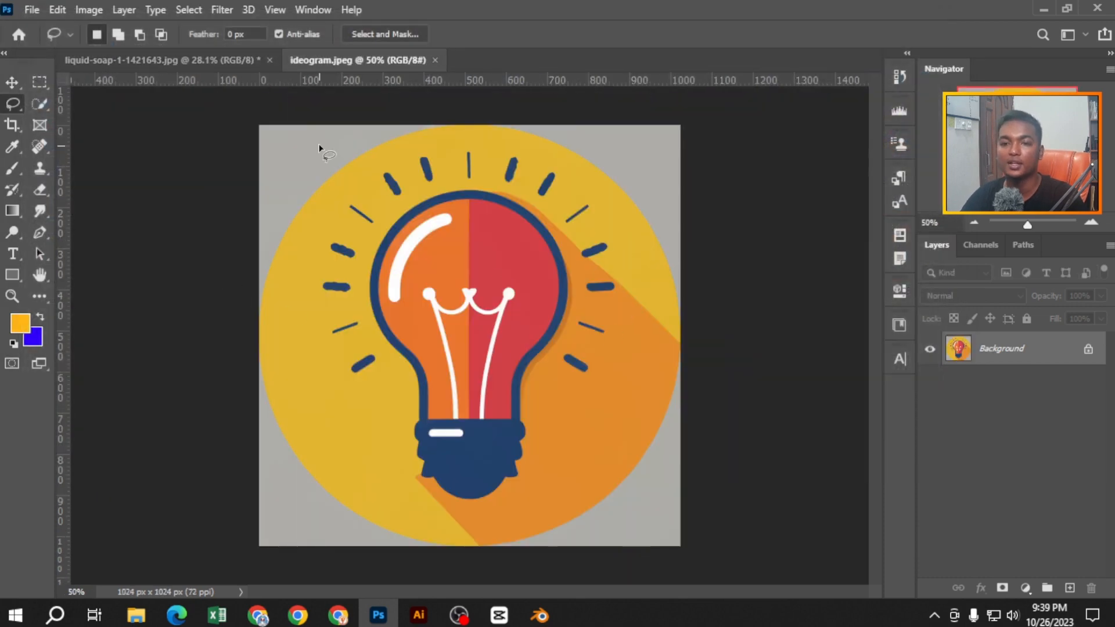
Select the whole light bulb image and start Color Range on it
key(ctrl+a)
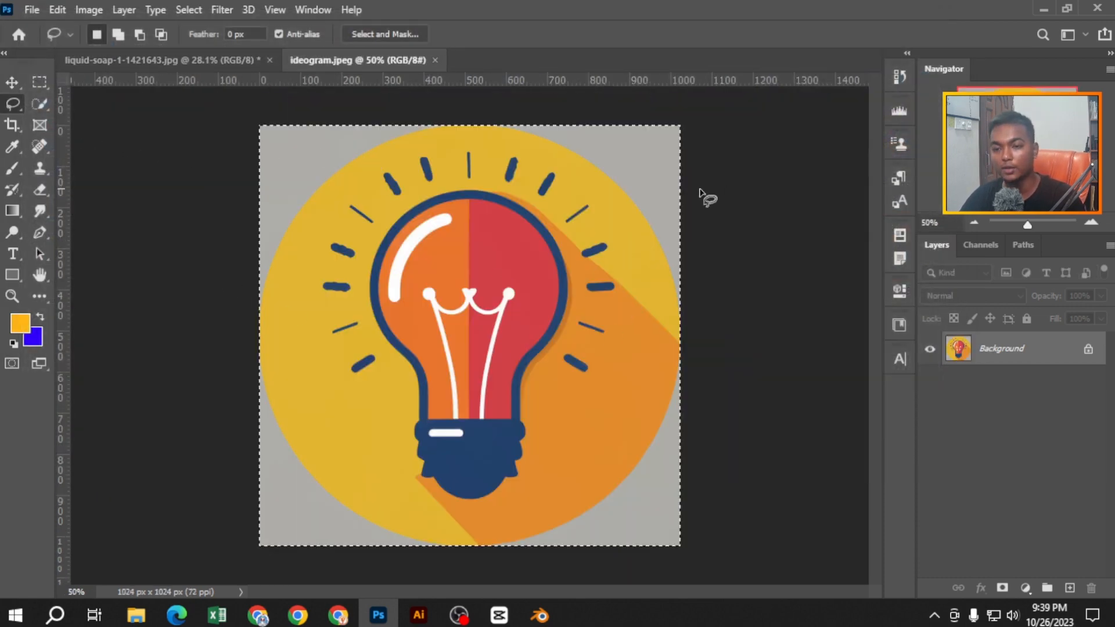
click(189, 10)
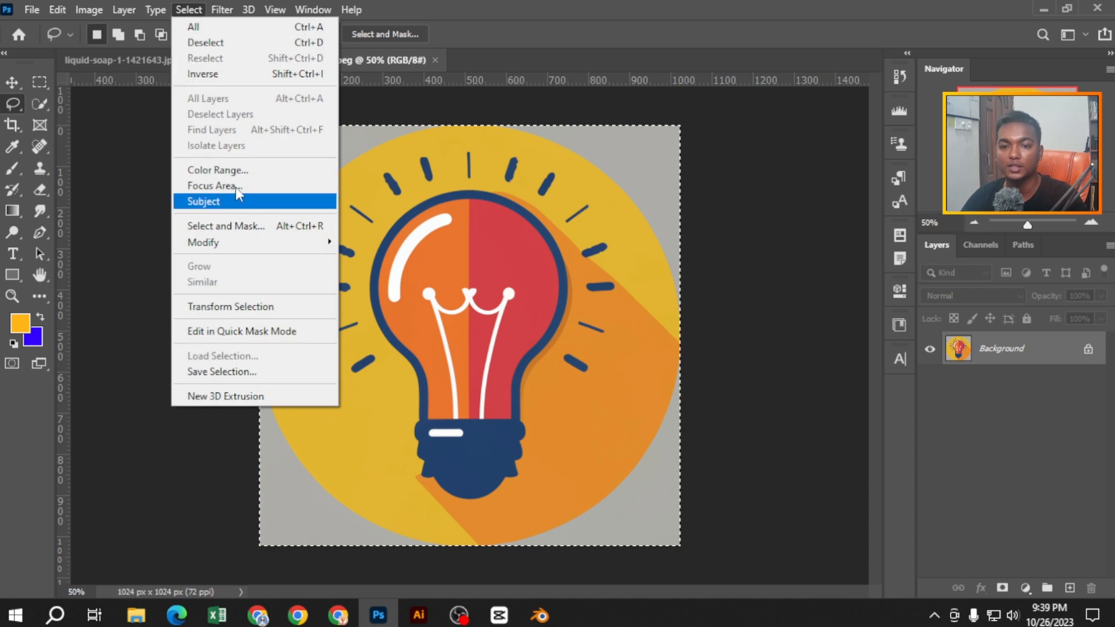
click(232, 170)
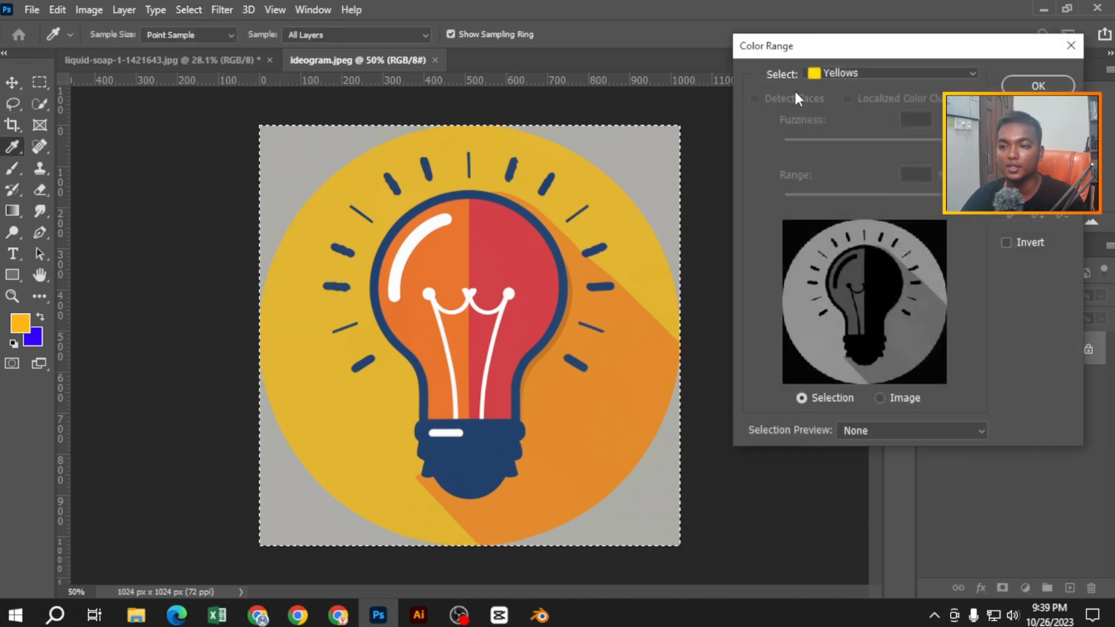
Preview the Yellows, Reds, Cyans, Blues and Magentas presets on the light bulb image in Color Range
click(833, 74)
click(837, 134)
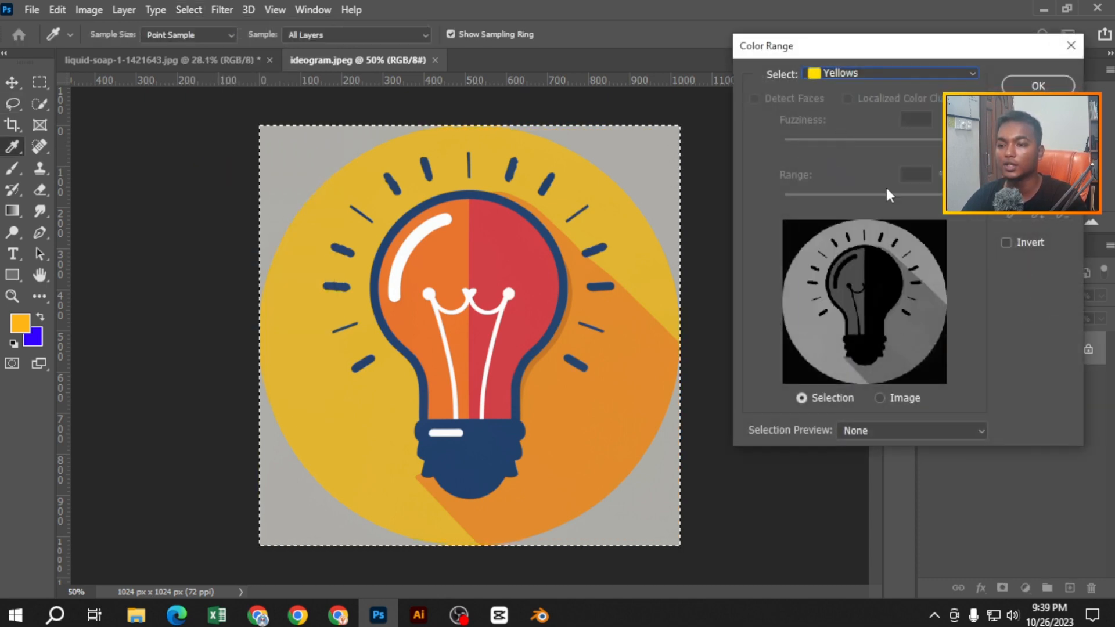
click(852, 76)
click(843, 120)
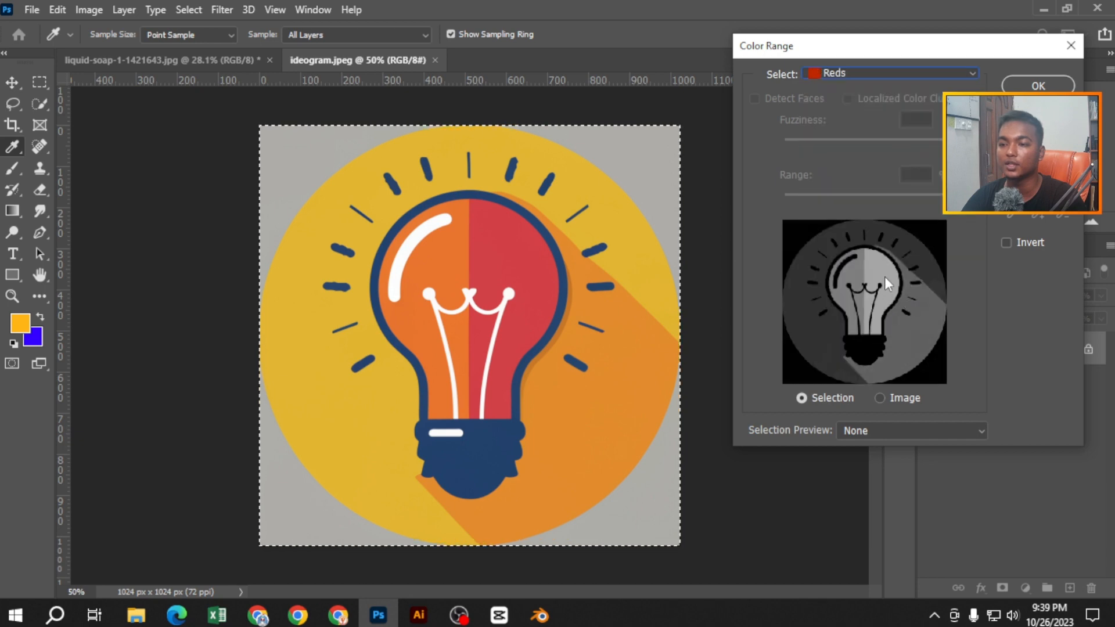
click(831, 74)
click(839, 165)
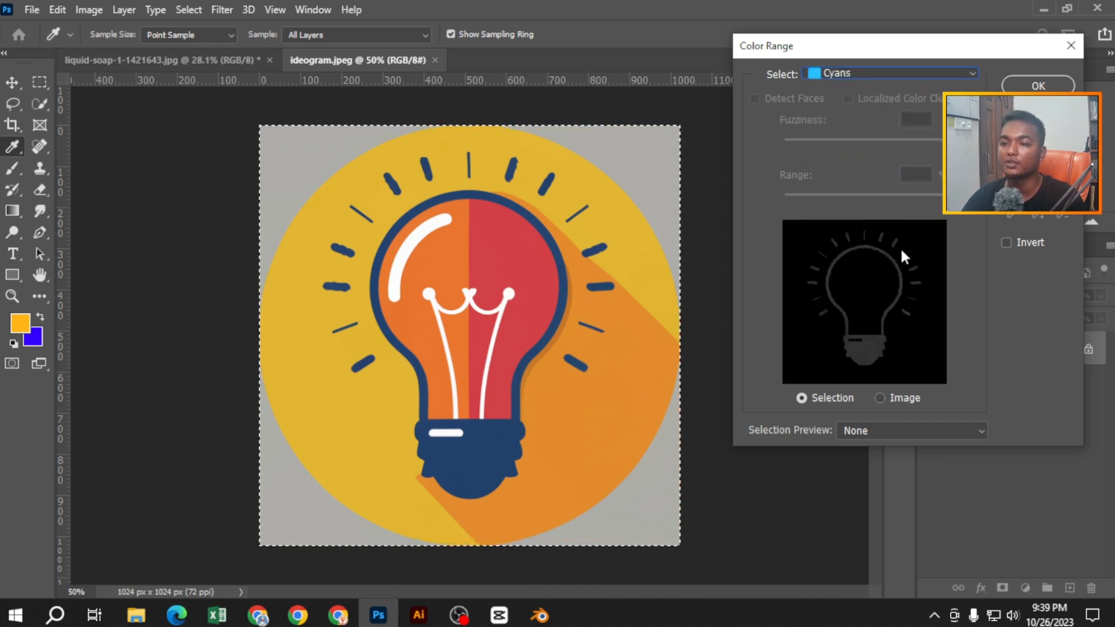
click(850, 72)
click(839, 179)
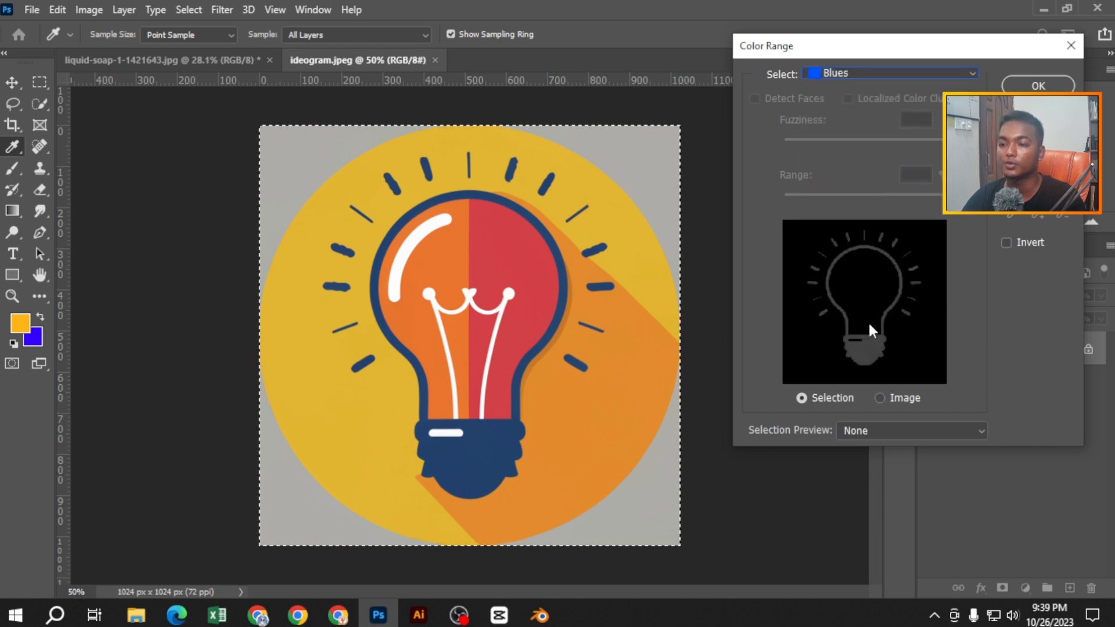
click(886, 73)
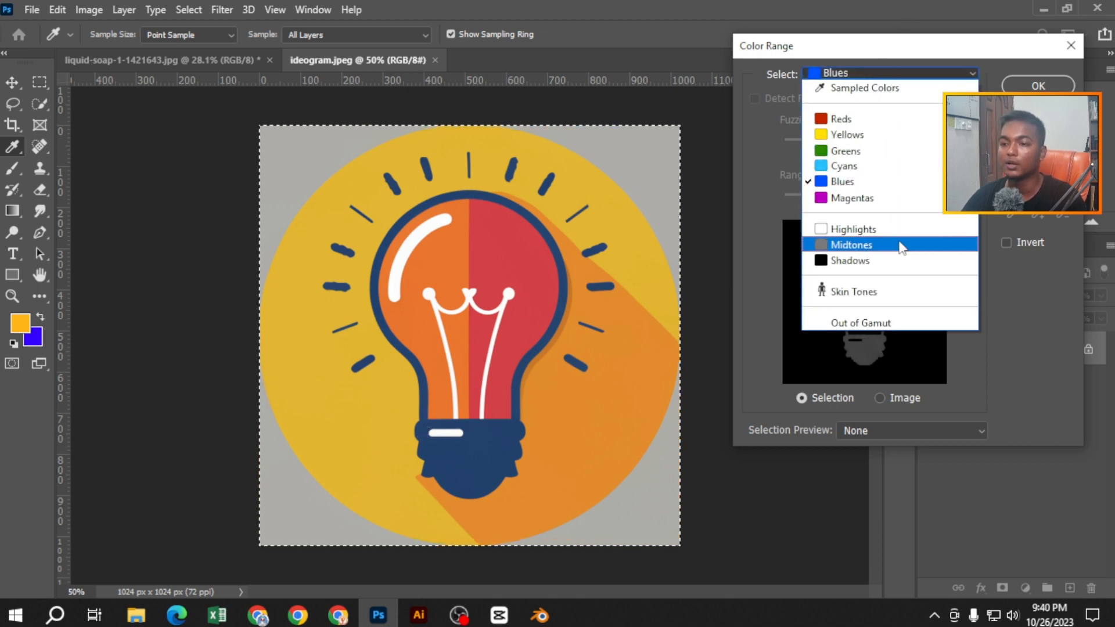
click(878, 201)
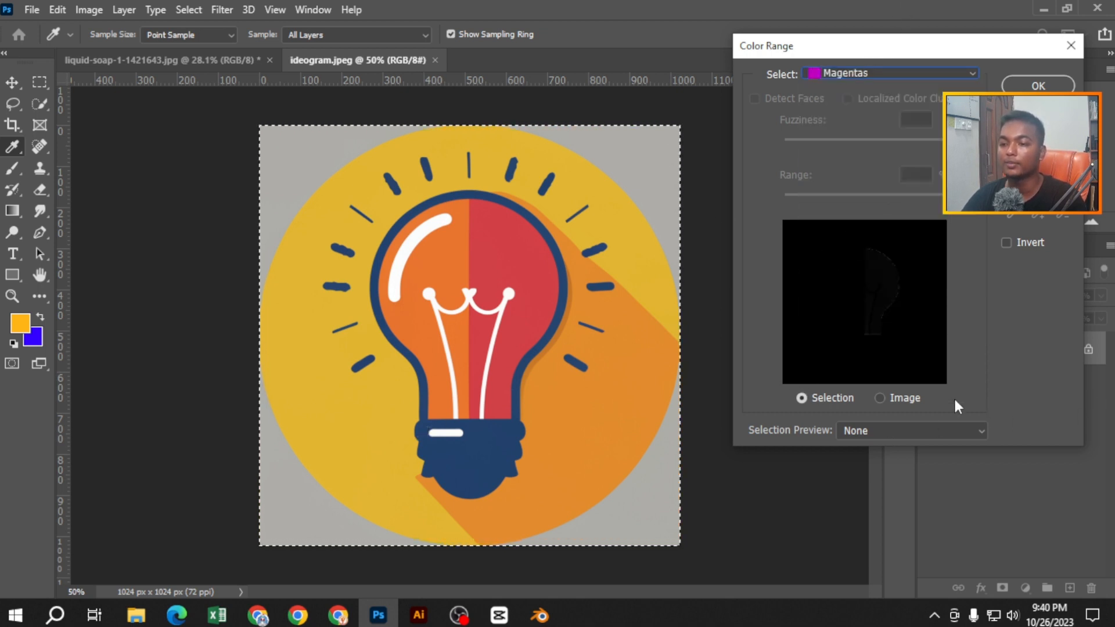
Select the red half of the bulb with Color Range by using Sampled Colors and sampling its red
click(842, 75)
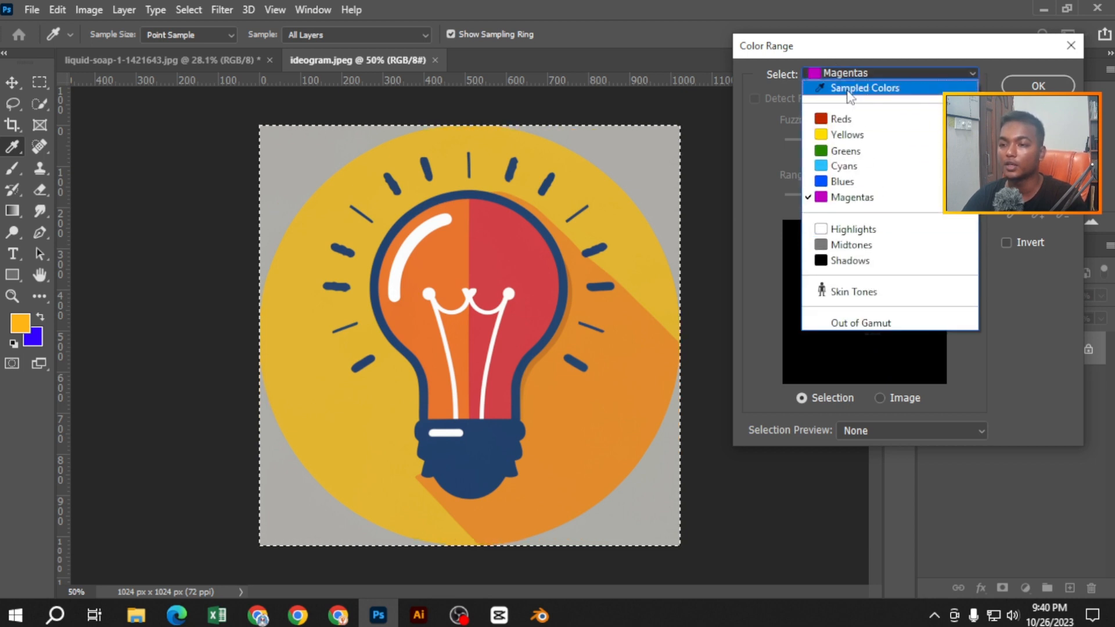
key(Escape)
click(505, 247)
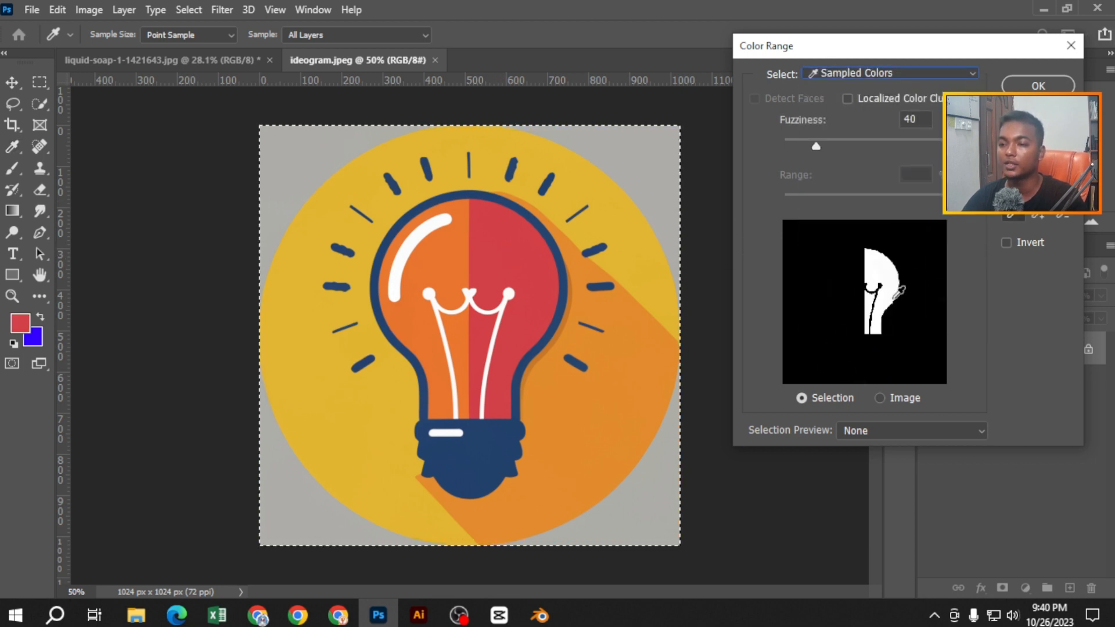
click(1038, 86)
key(l)
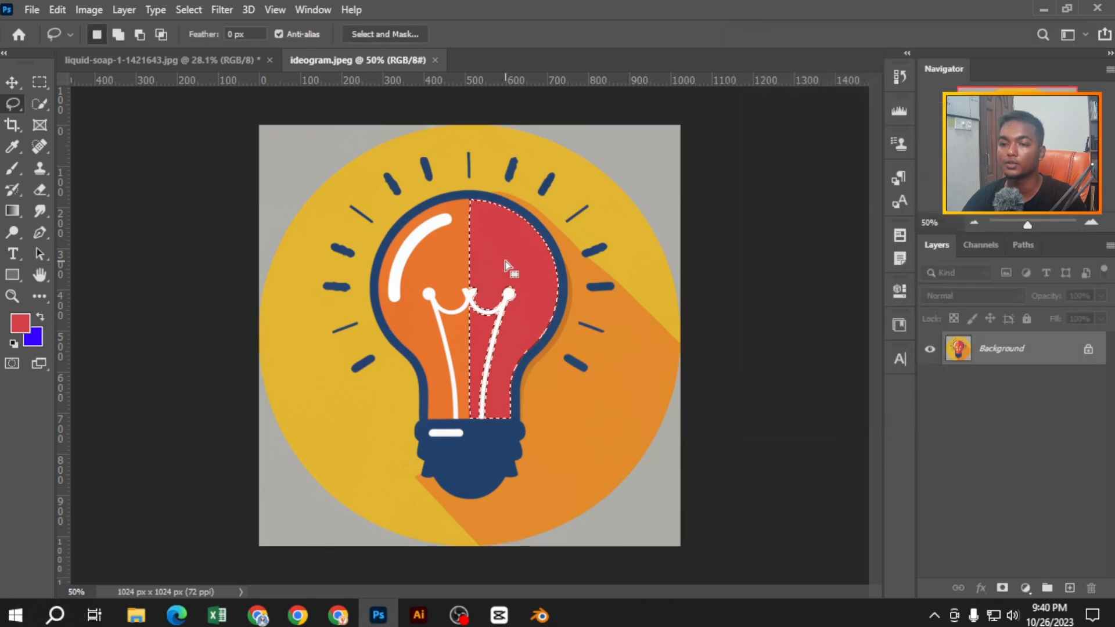
scroll(490, 293, up, 2)
scroll(490, 293, up, 2)
scroll(553, 279, down, 5)
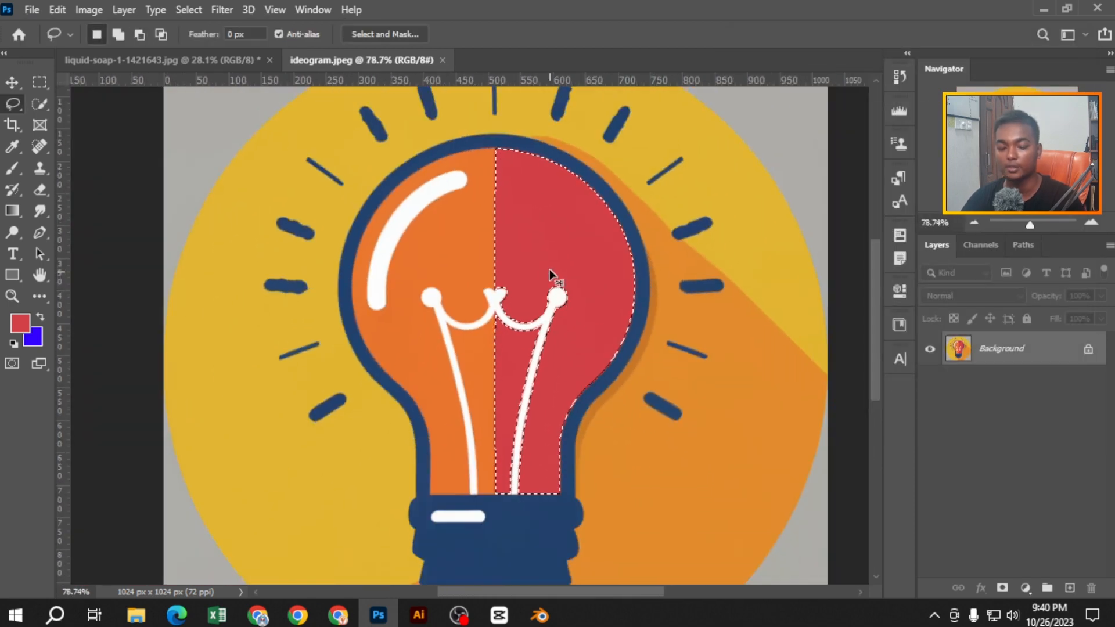
Reselect the whole image, try sampling its orange areas in Color Range, and select the dark blue parts by sampling the bulb's outline
key(ctrl+a)
click(201, 8)
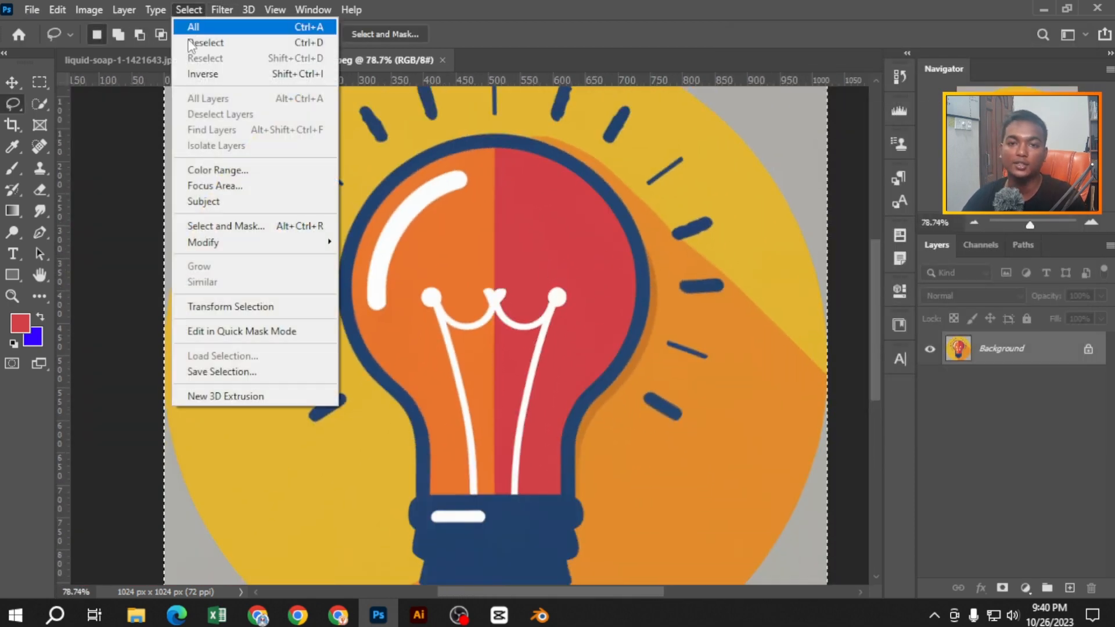
click(213, 170)
click(465, 218)
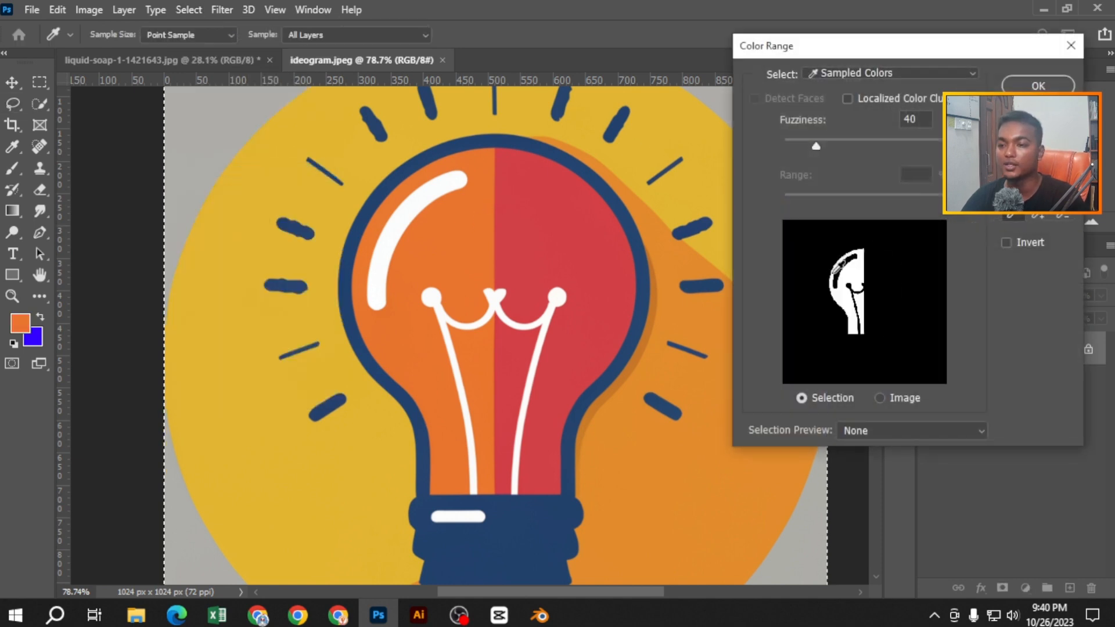
click(666, 320)
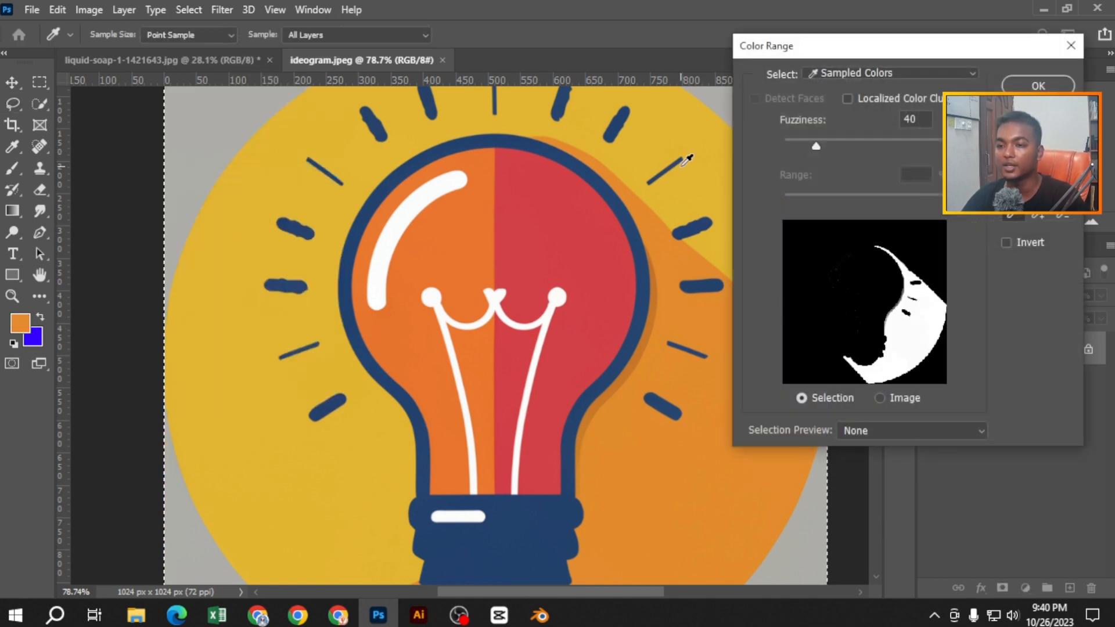
click(604, 125)
click(349, 247)
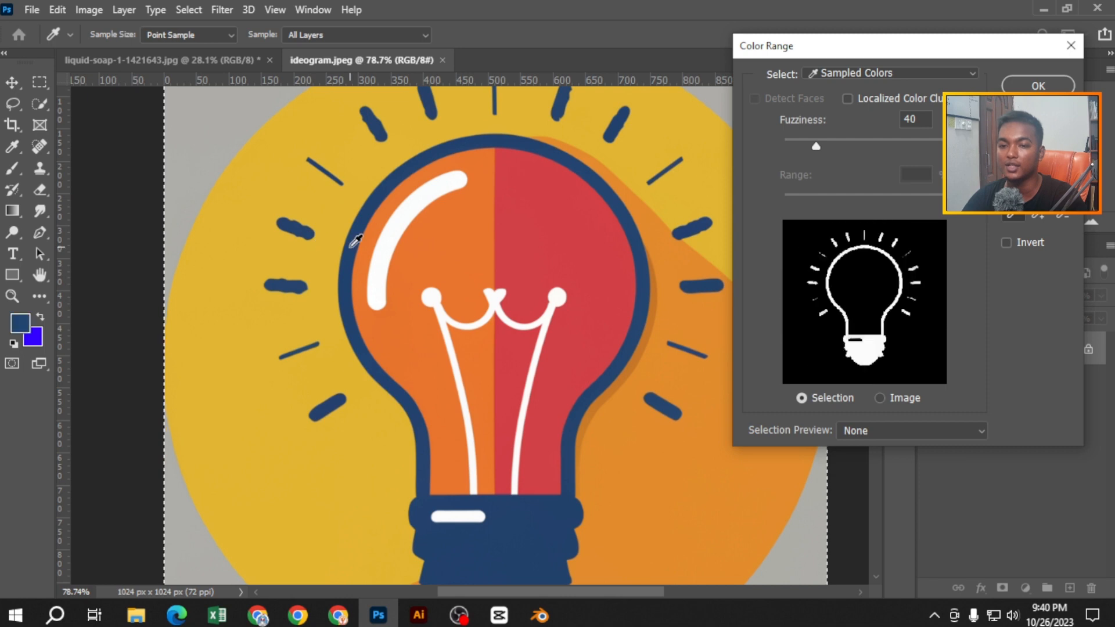
click(1039, 85)
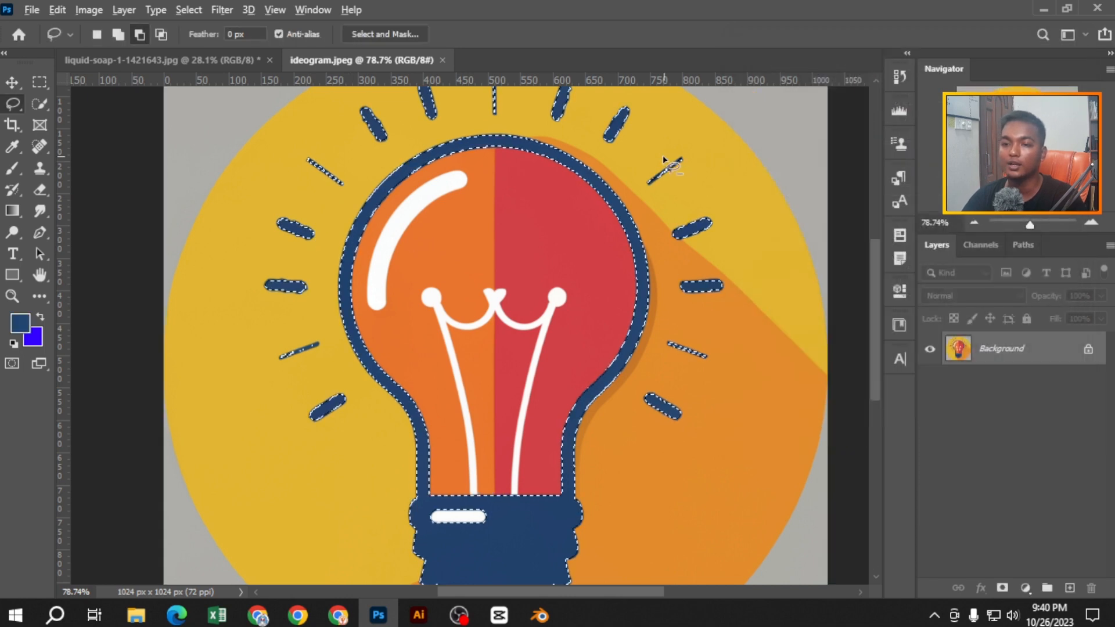
scroll(705, 191, up, 5)
scroll(696, 185, down, 5)
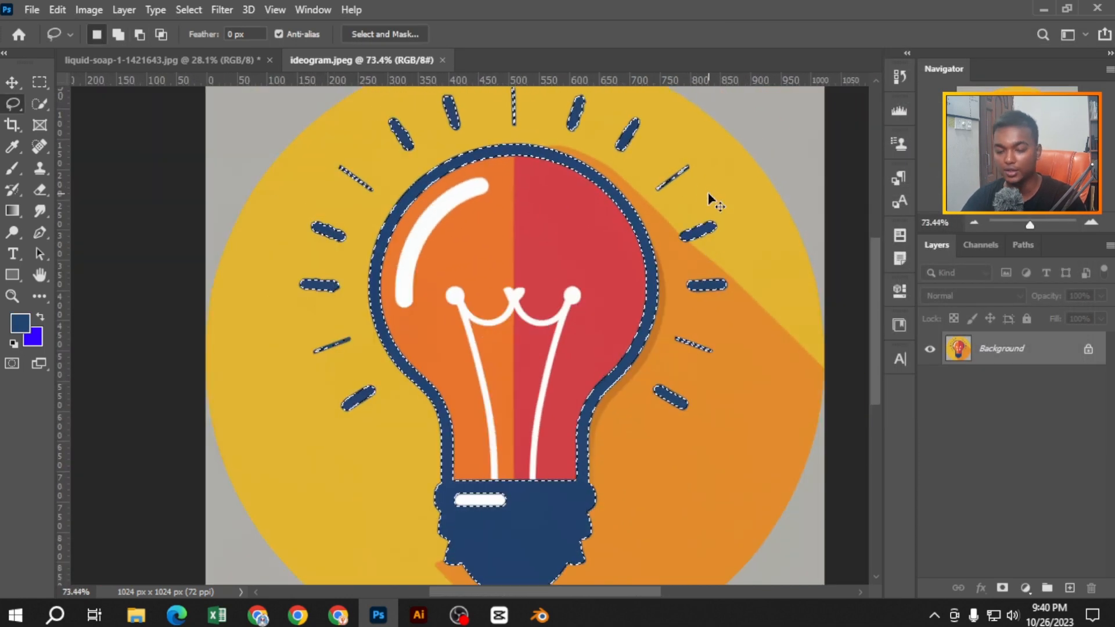
Select the yellow areas of the light bulb image with the Yellows preset of Color Range
click(190, 11)
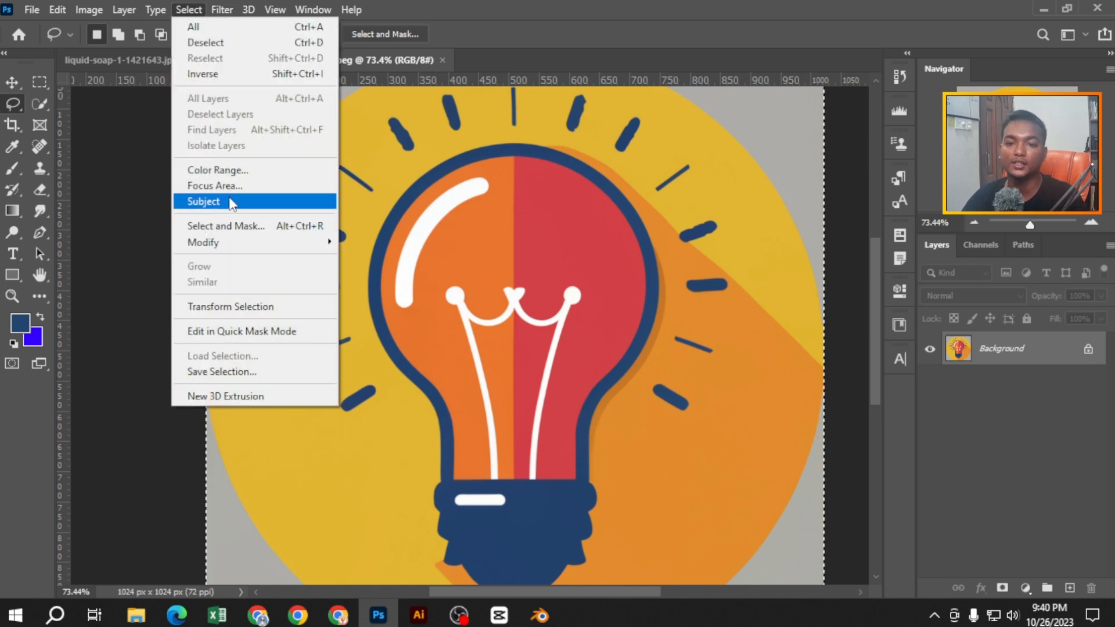
click(224, 171)
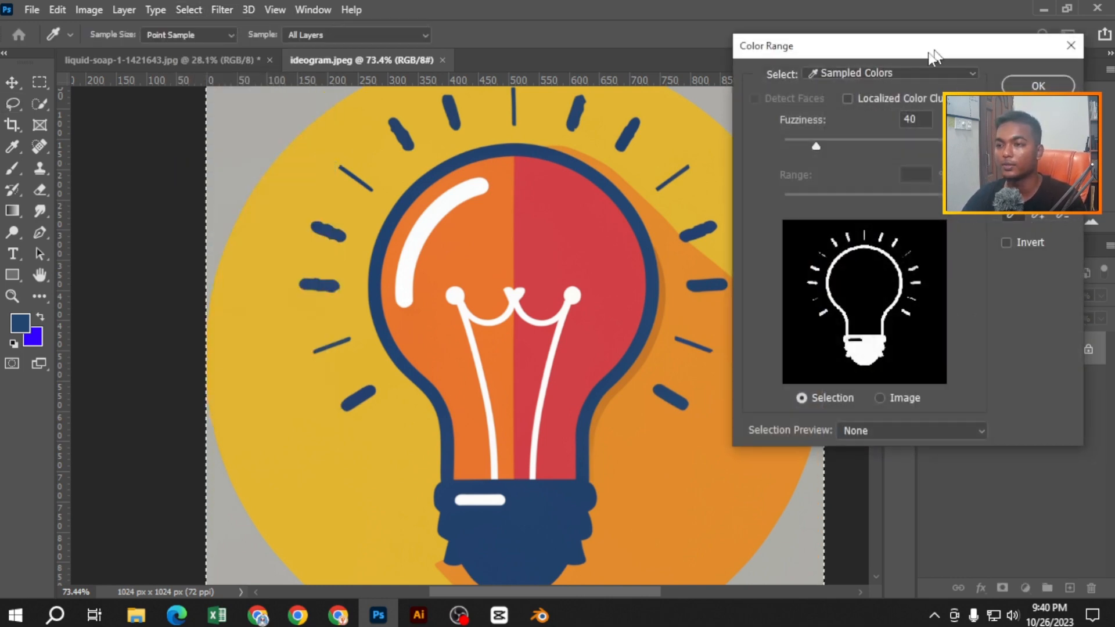
drag(931, 50, 746, 166)
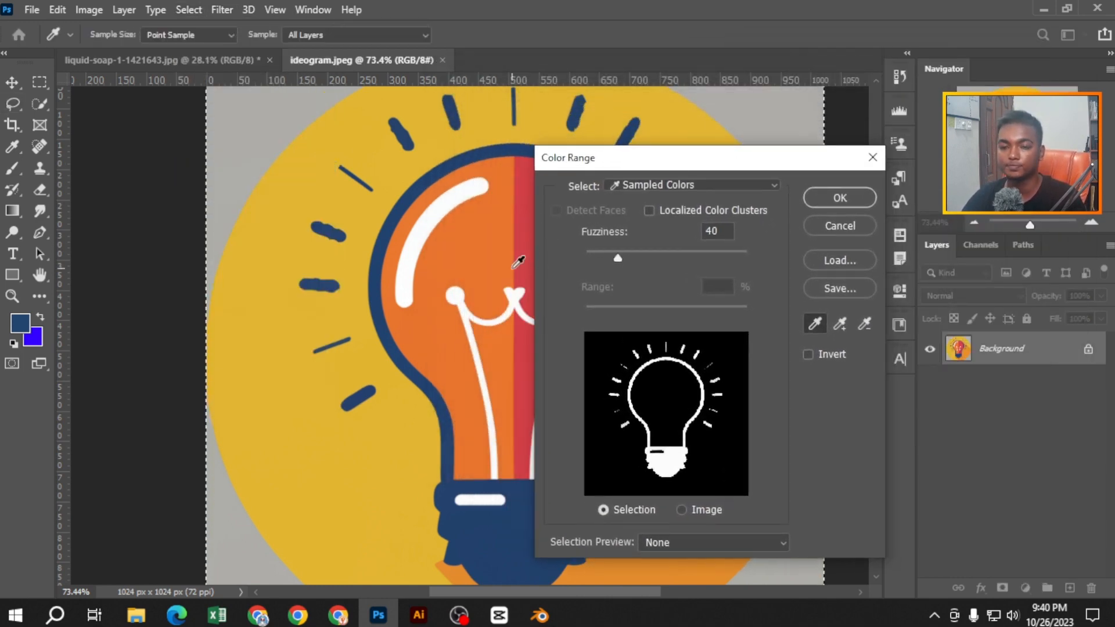
scroll(378, 249, down, 2)
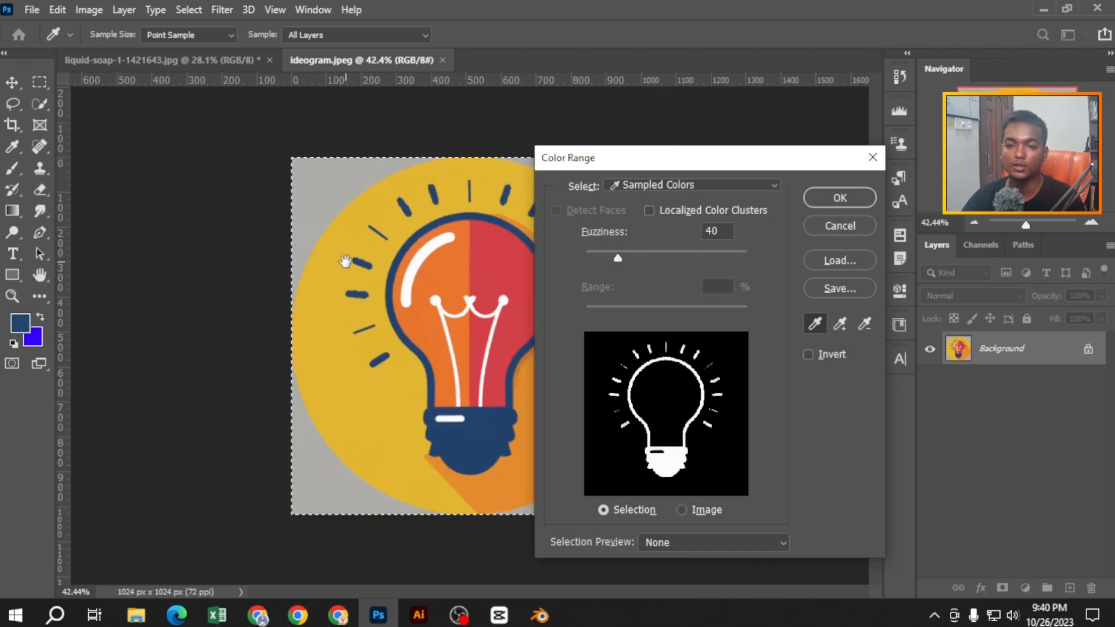
scroll(381, 265, up, 3)
scroll(381, 266, down, 3)
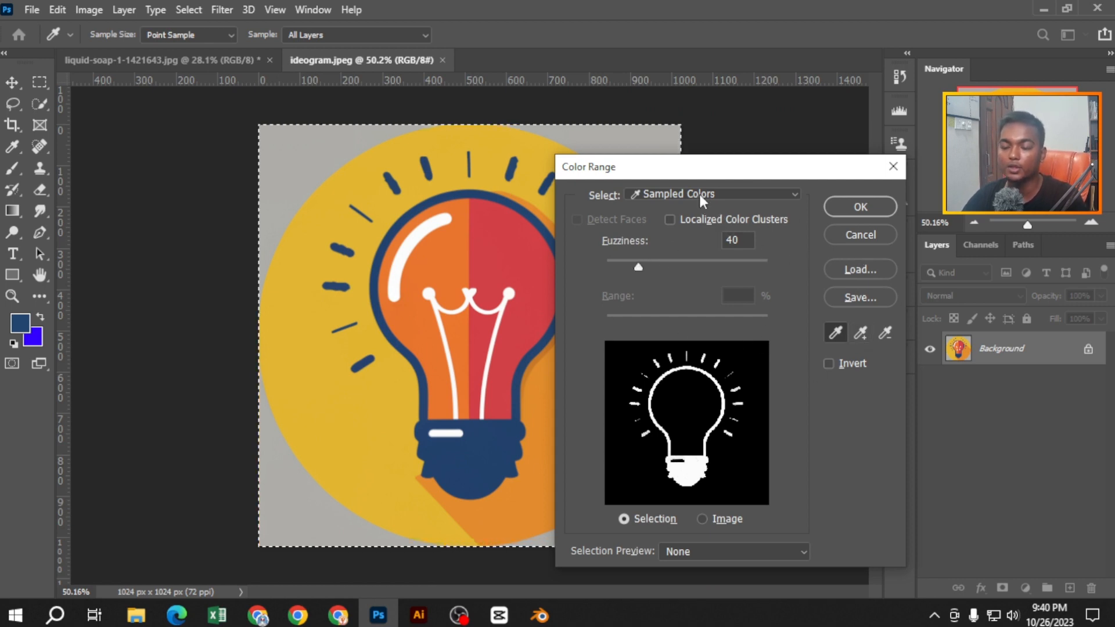
click(657, 193)
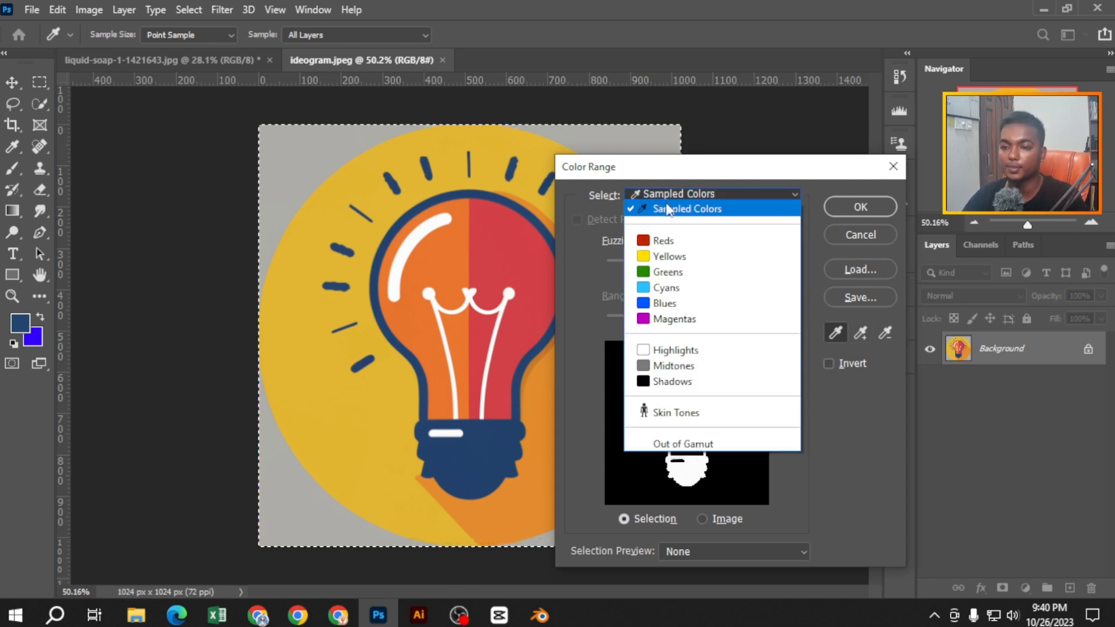
click(669, 256)
click(886, 204)
key(l)
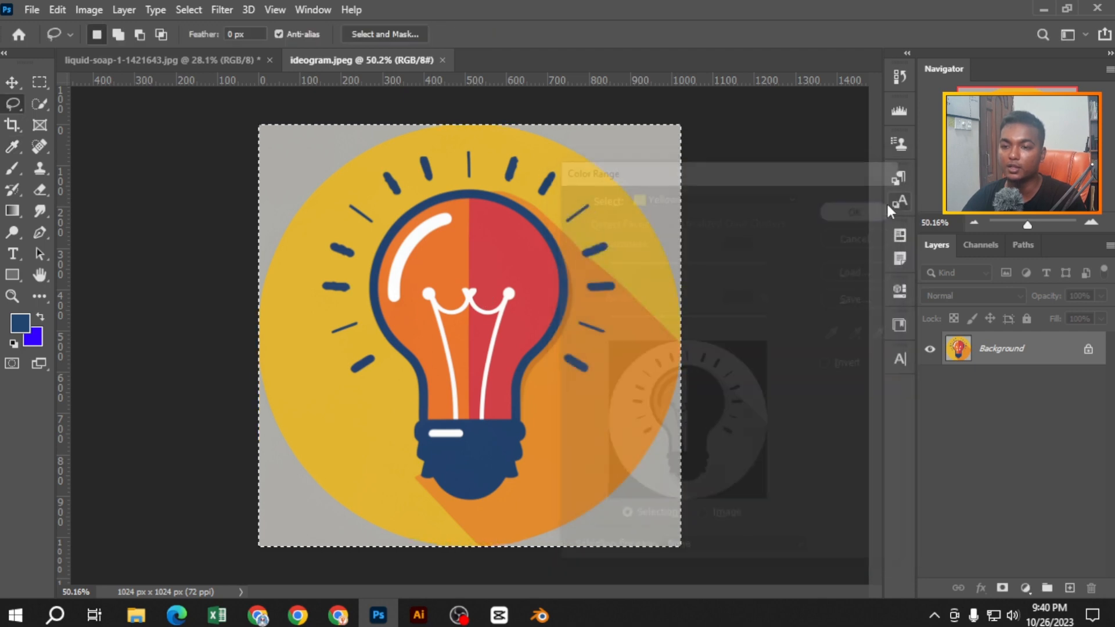
alt+scroll(383, 194, up, 5)
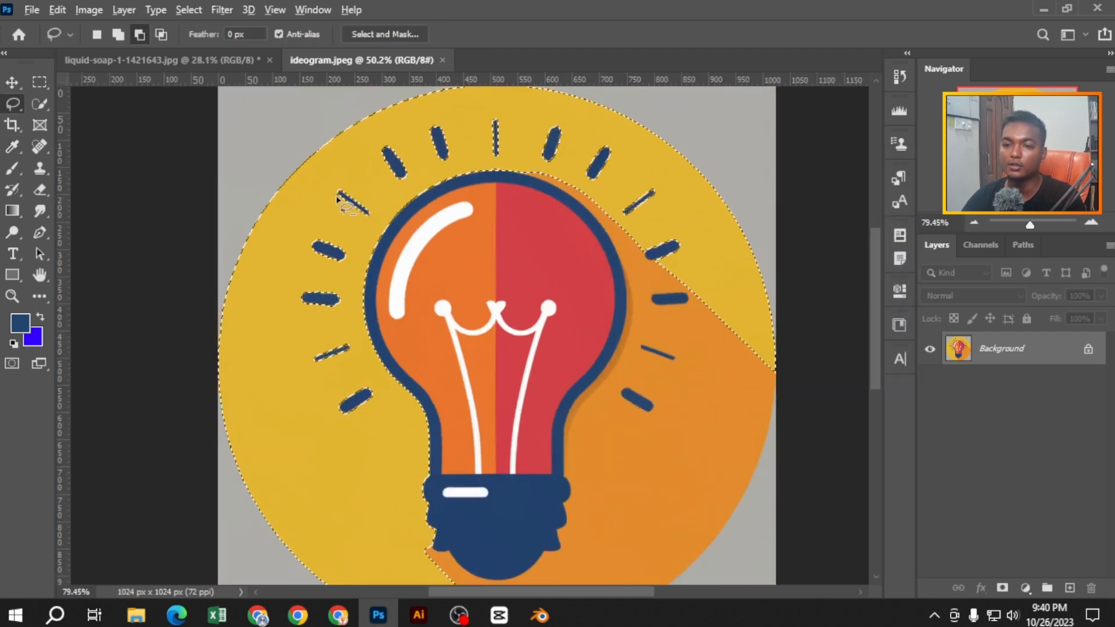
alt+scroll(427, 265, down, 5)
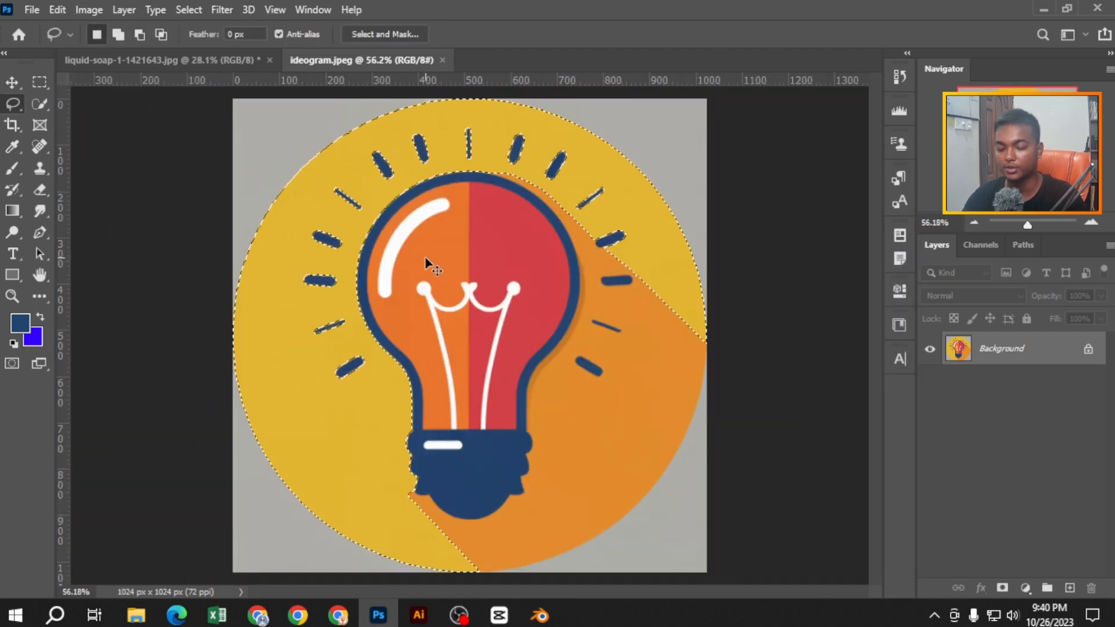
Try copying the yellow selection to a new layer and hiding the Background, and undo both
key(ctrl+j)
click(930, 384)
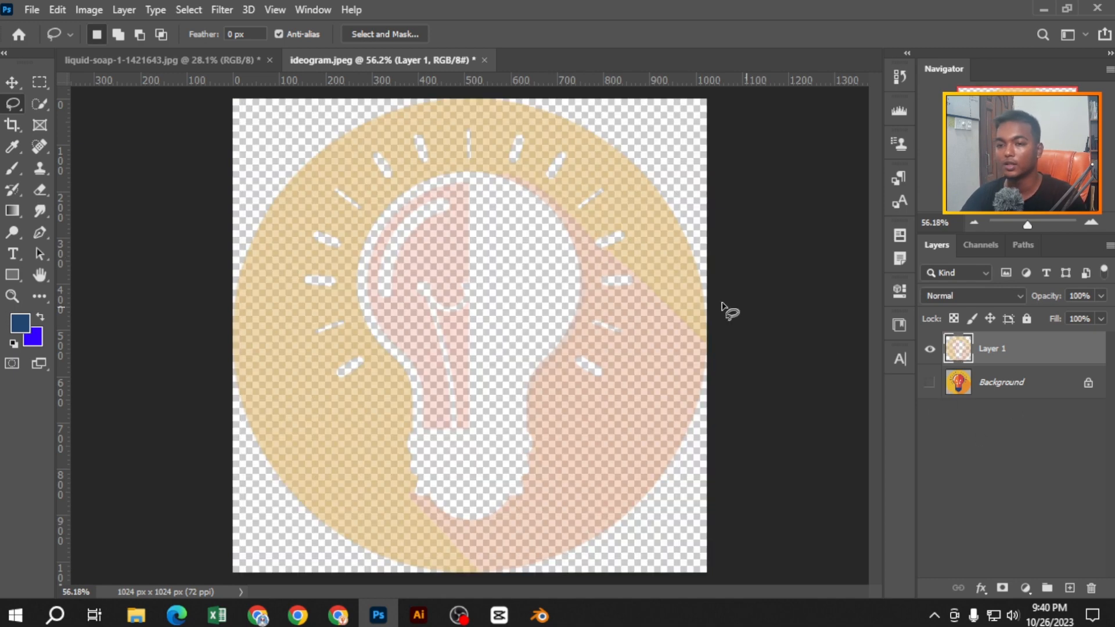
key(ctrl+z)
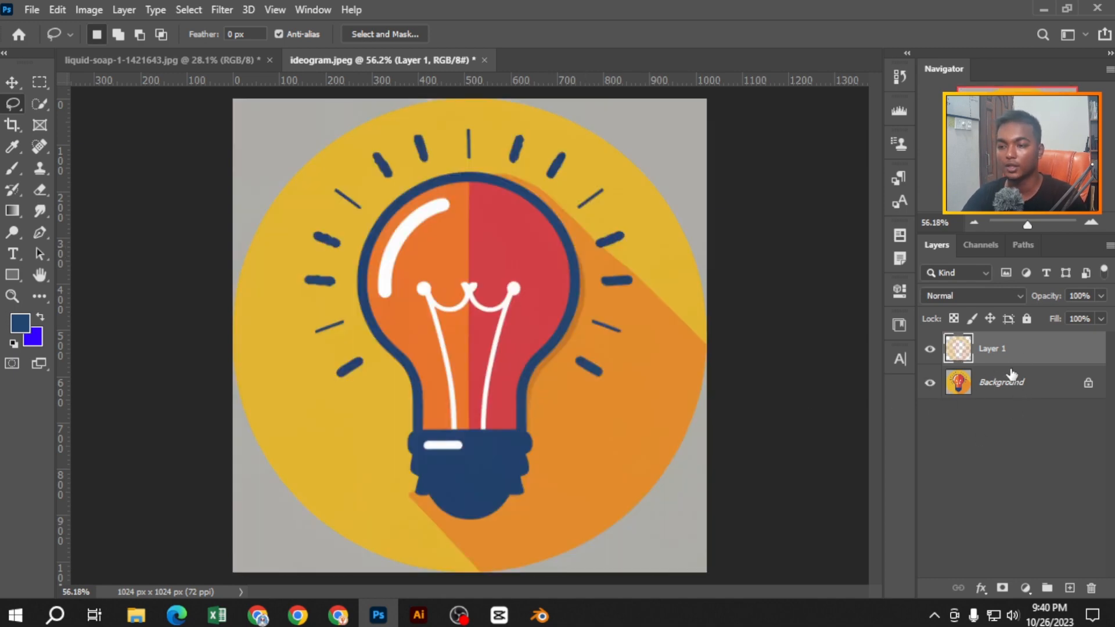
key(ctrl+z)
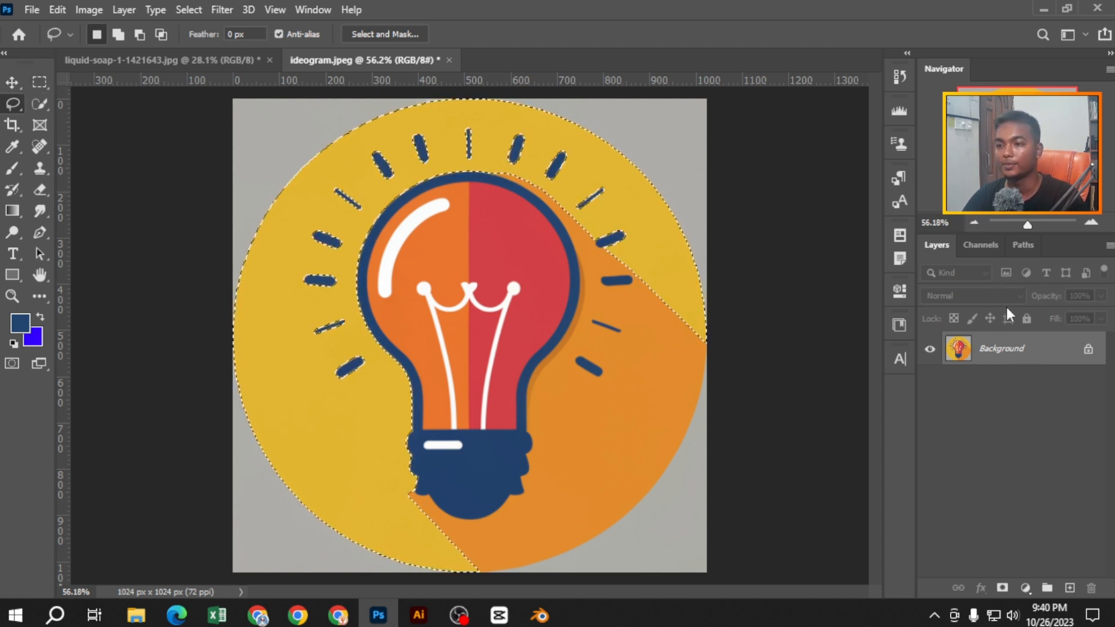
Copy the yellow selection to a new layer again, and duplicate and merge the copies to strengthen the faint yellow
key(ctrl+shift+alt+n)
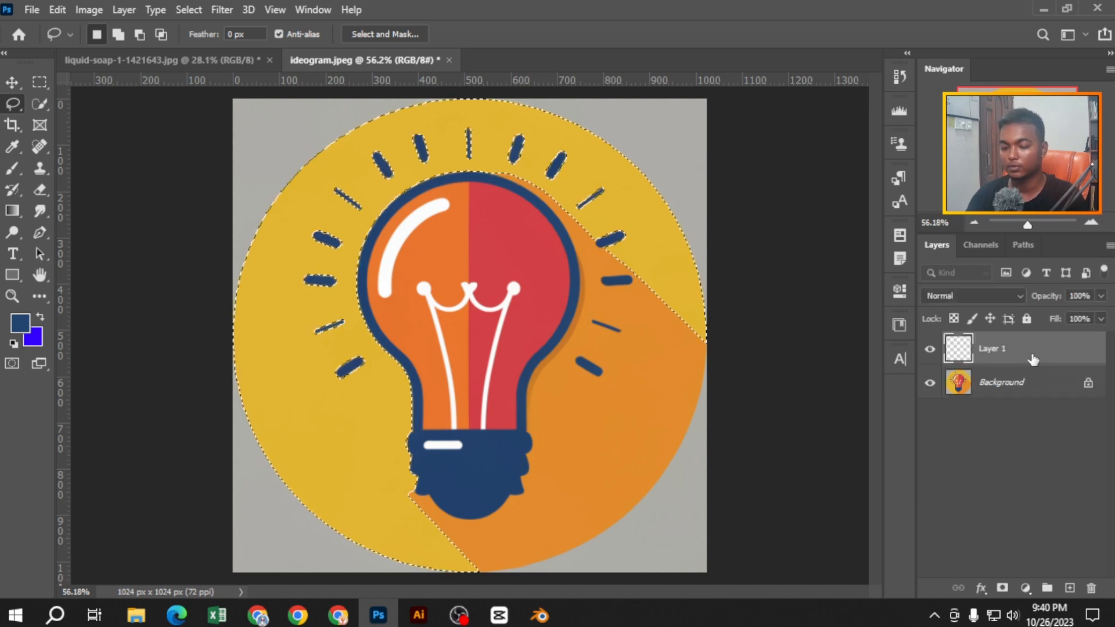
key(ctrl+j)
key(ctrl+j)
key(ctrl+j)
key(ctrl+e)
key(ctrl+e)
key(ctrl+e)
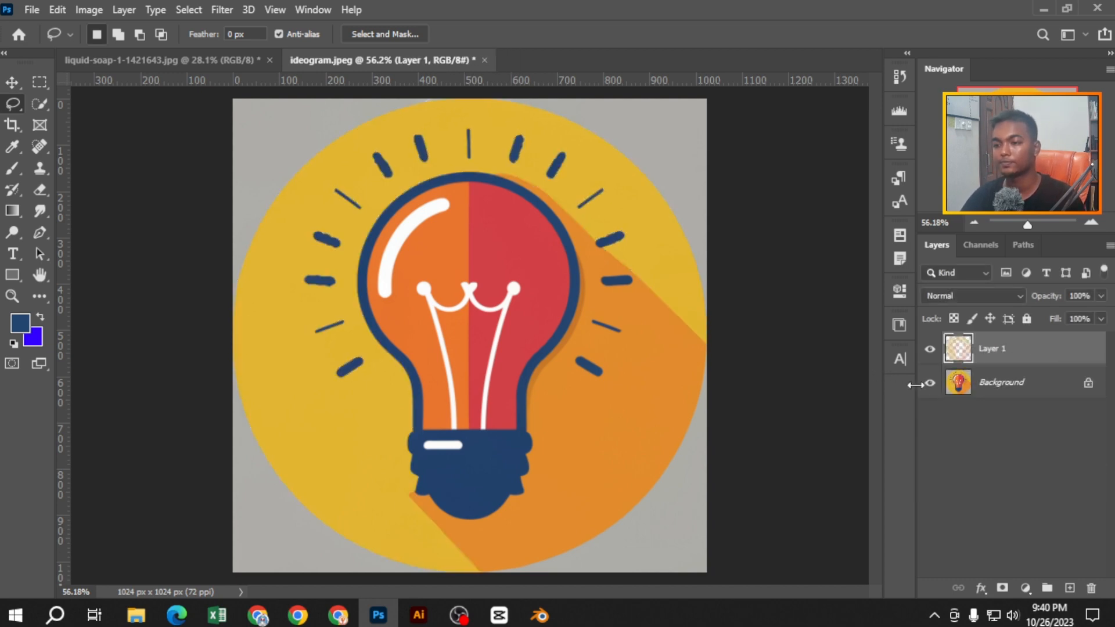
click(930, 382)
scroll(637, 311, up, 5)
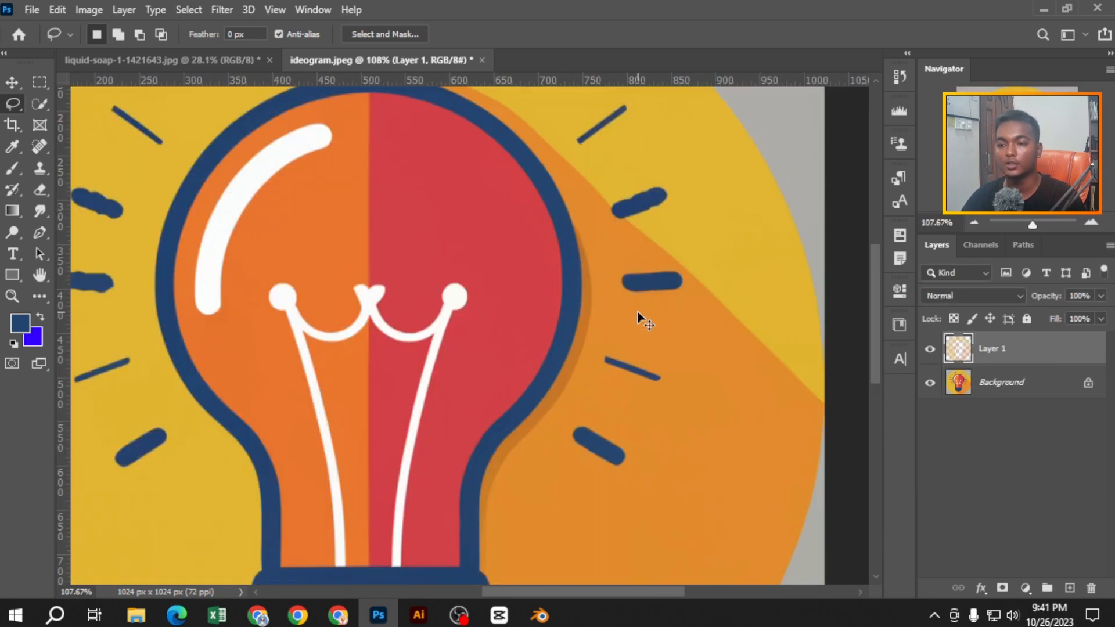
Undo the copied and merged layers back to the yellow selection on the Background
key(ctrl+z)
key(ctrl+z)
key(ctrl+z)
key(ctrl+z)
key(ctrl+z)
key(ctrl+z)
key(ctrl+z)
scroll(645, 315, down, 4)
Close the light bulb image and return to the soap bottle image
right_click(693, 241)
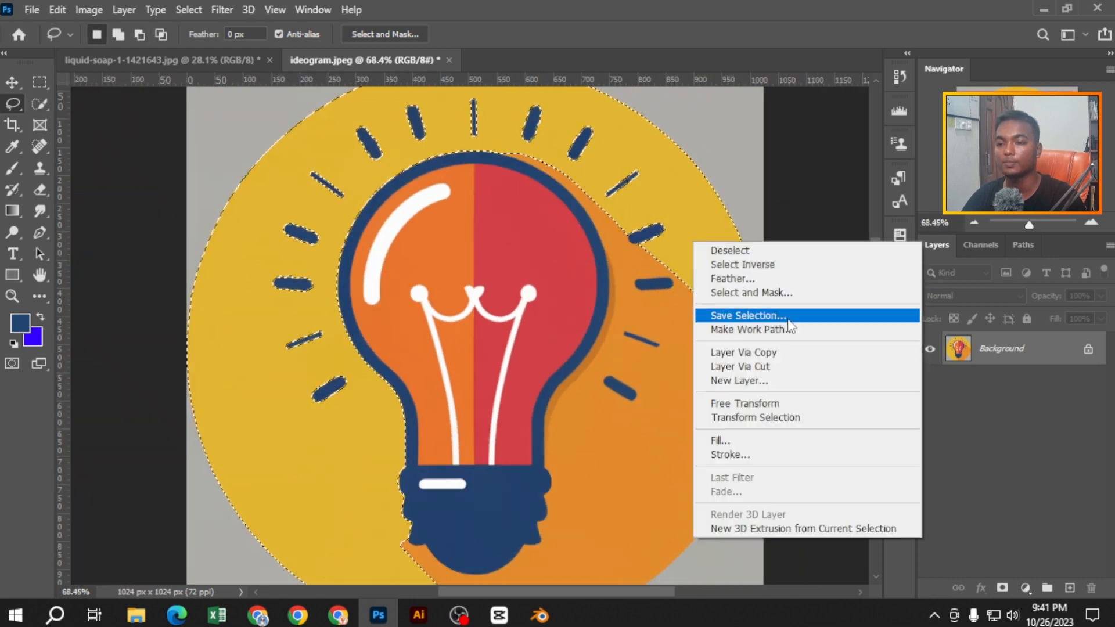
key(Escape)
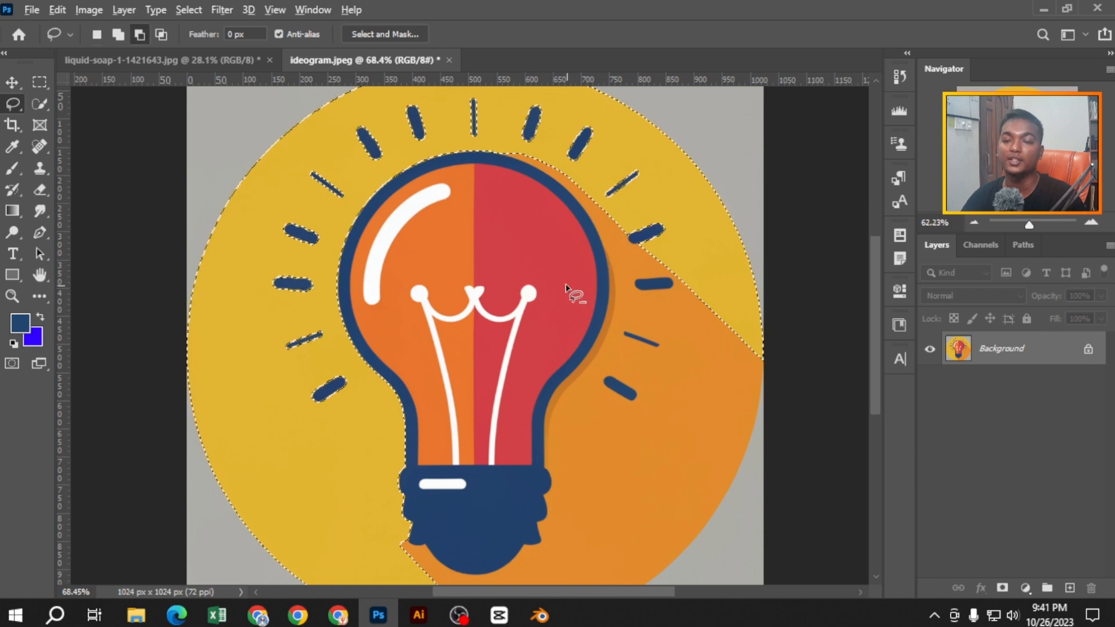
scroll(581, 290, down, 3)
scroll(471, 90, up, 2)
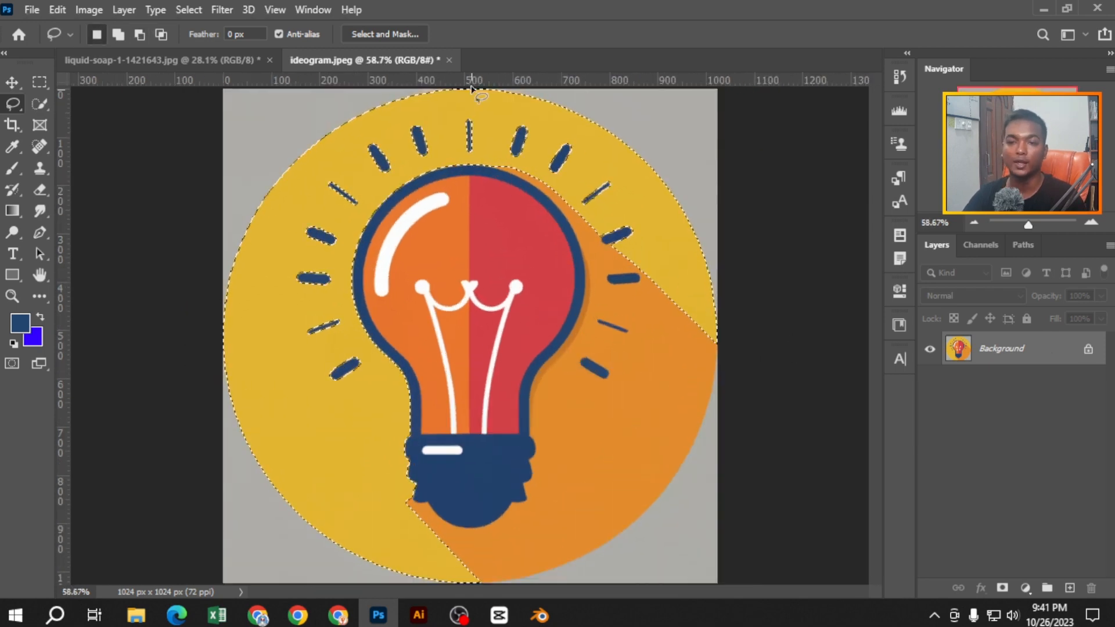
click(449, 60)
click(537, 230)
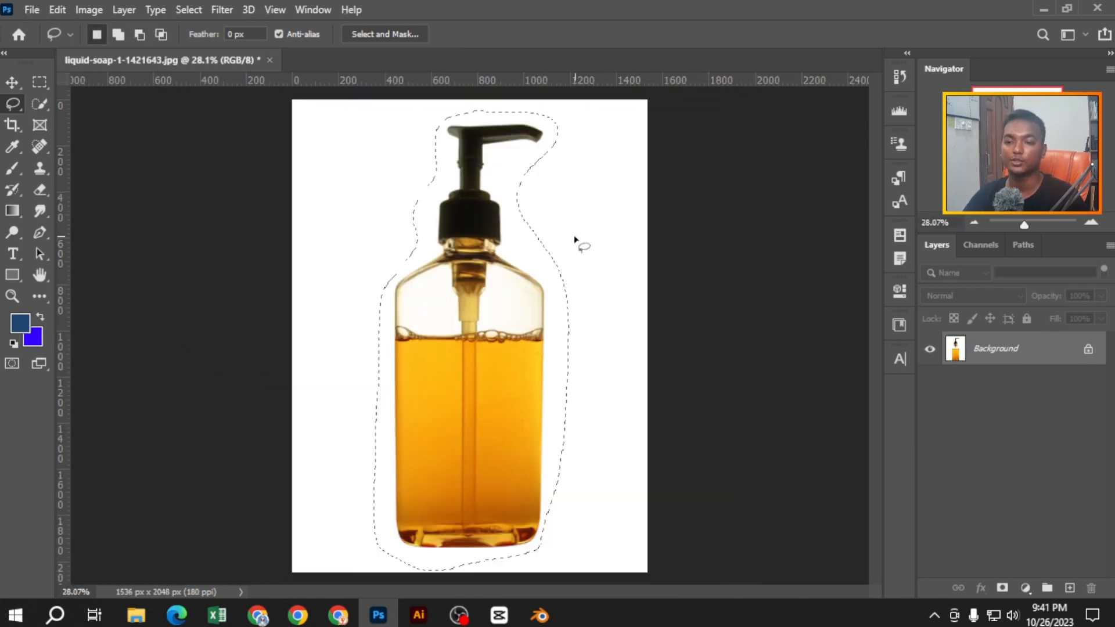
Start Color Range on the soap bottle image and set it to select by Sampled Colors
scroll(575, 240, up, 3)
click(189, 10)
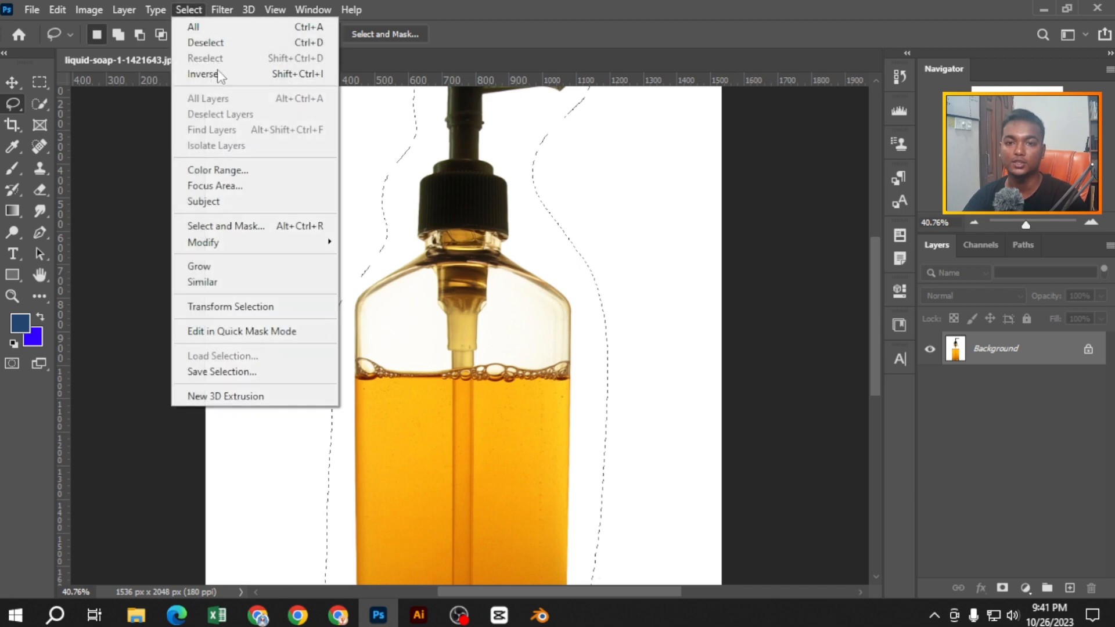
click(221, 170)
scroll(423, 74, down, 3)
drag(432, 19, 605, 94)
scroll(485, 362, up, 3)
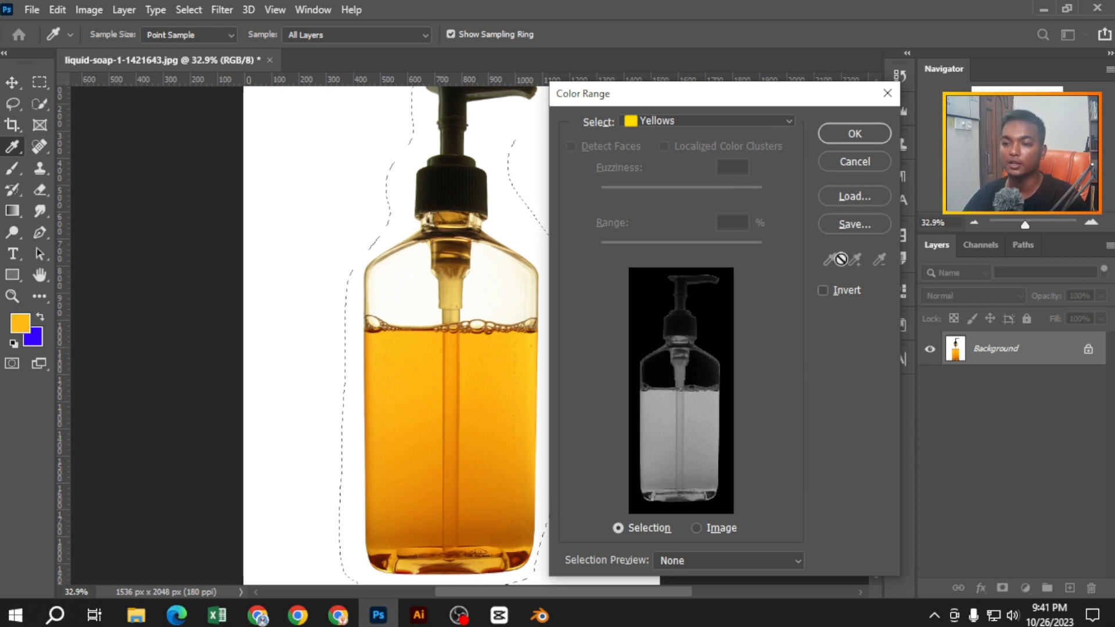
click(685, 122)
click(677, 132)
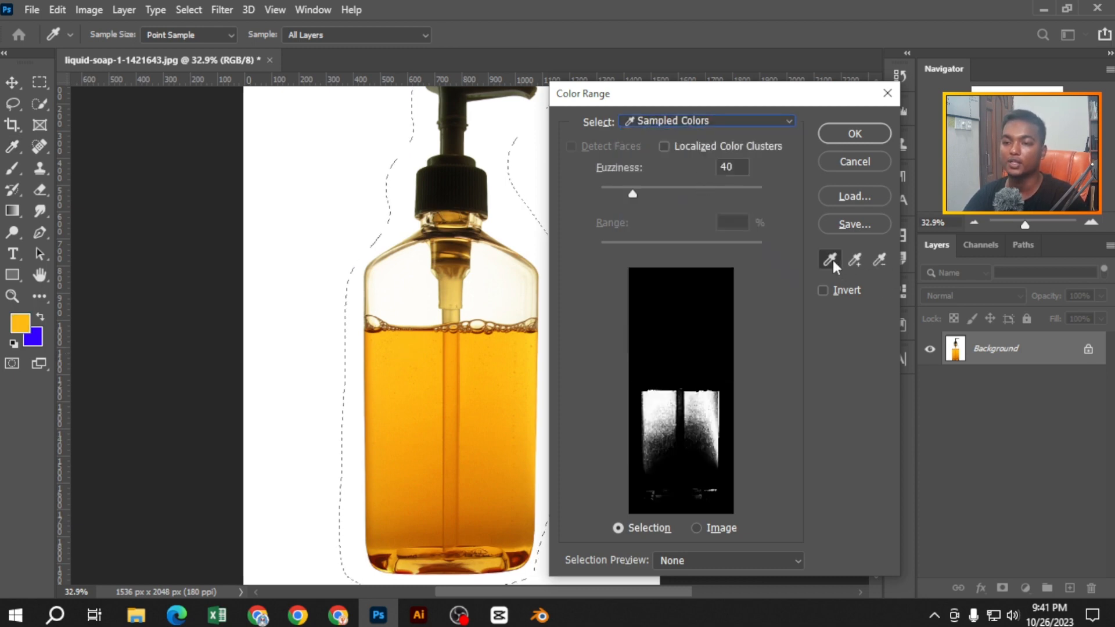
Sample the bottle's orange liquid, and add its other shades and the area around the black pump to the sampled colors
mouse_move(478, 405)
mouse_down()
mouse_move(522, 383)
mouse_move(415, 356)
mouse_move(412, 413)
mouse_move(455, 433)
mouse_move(458, 488)
mouse_move(438, 383)
mouse_move(410, 347)
mouse_up()
click(862, 264)
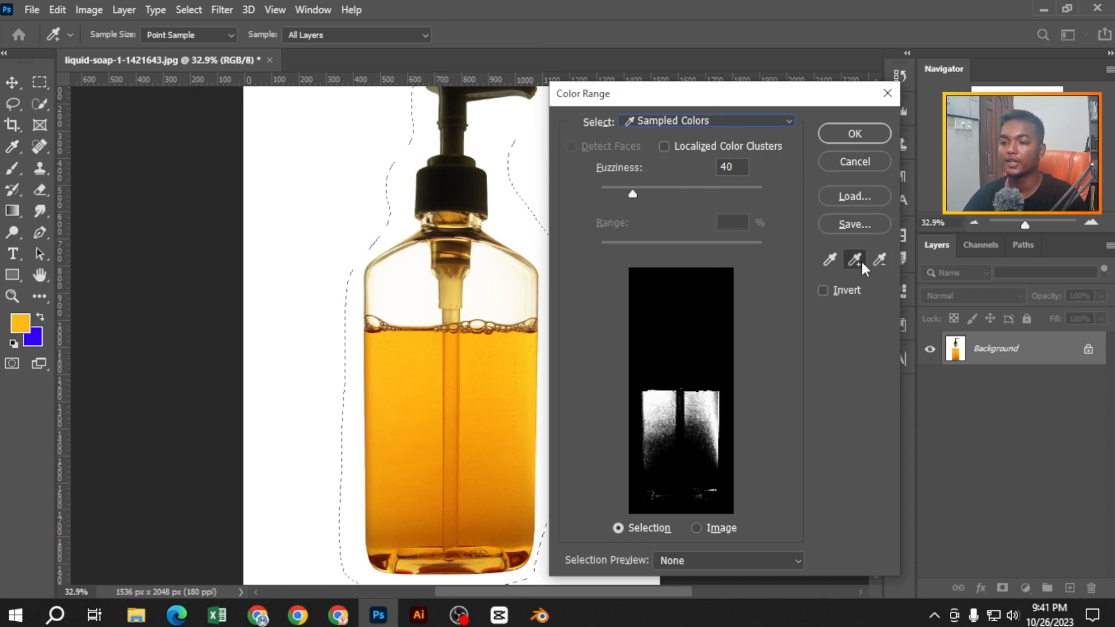
mouse_move(523, 361)
mouse_down()
mouse_move(505, 481)
mouse_move(488, 509)
mouse_up()
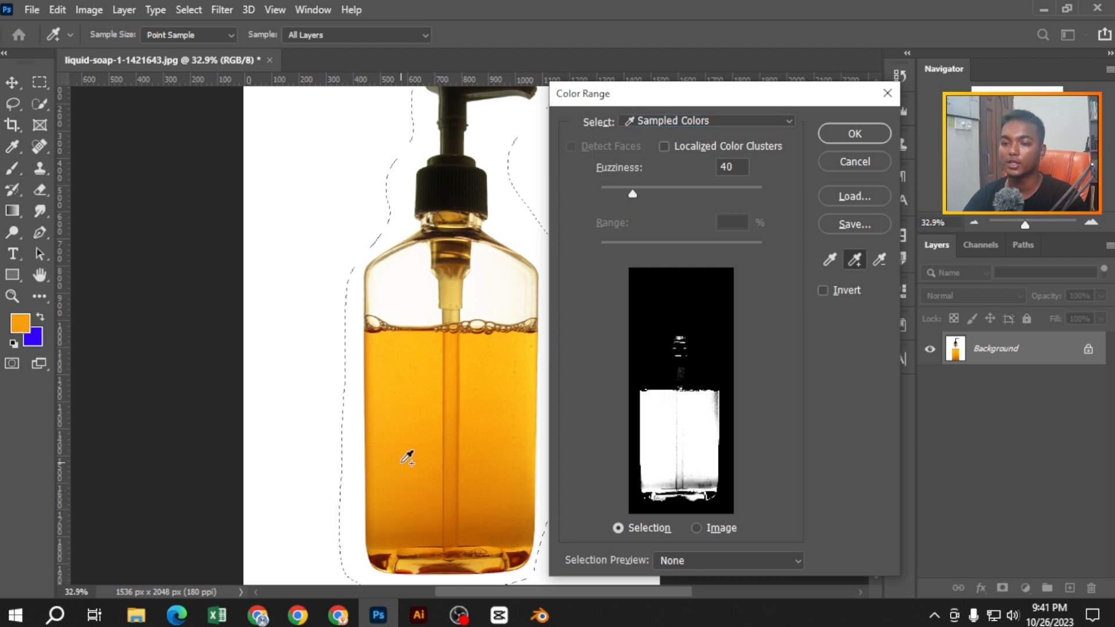
drag(496, 148, 469, 158)
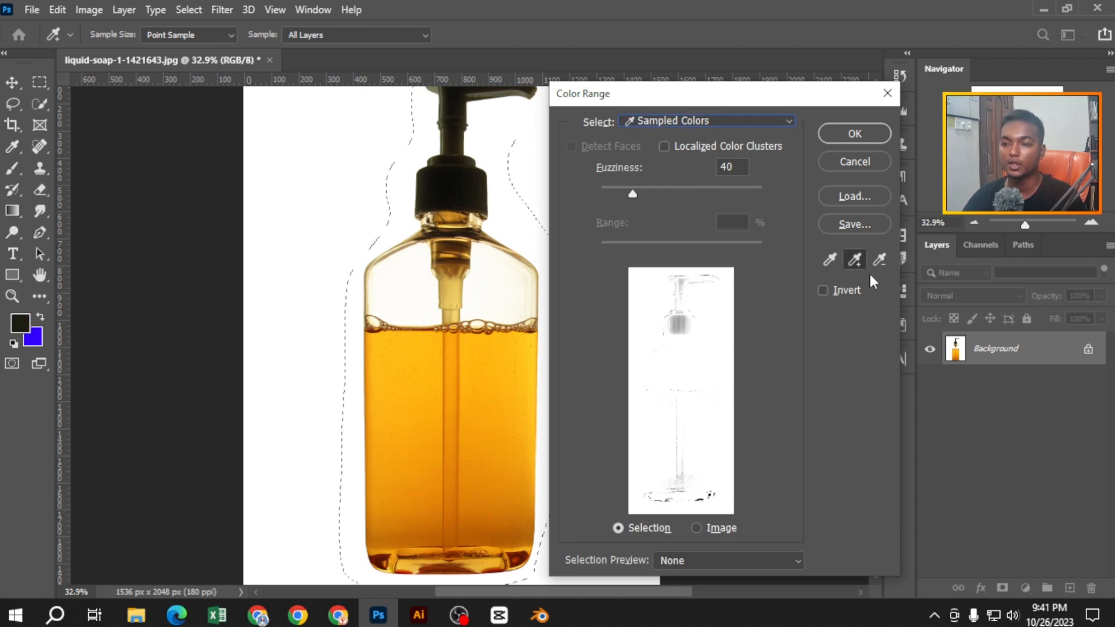
Subtract the white background from the sampled colors, and add the dark tones of the cap and pump
click(880, 260)
click(534, 149)
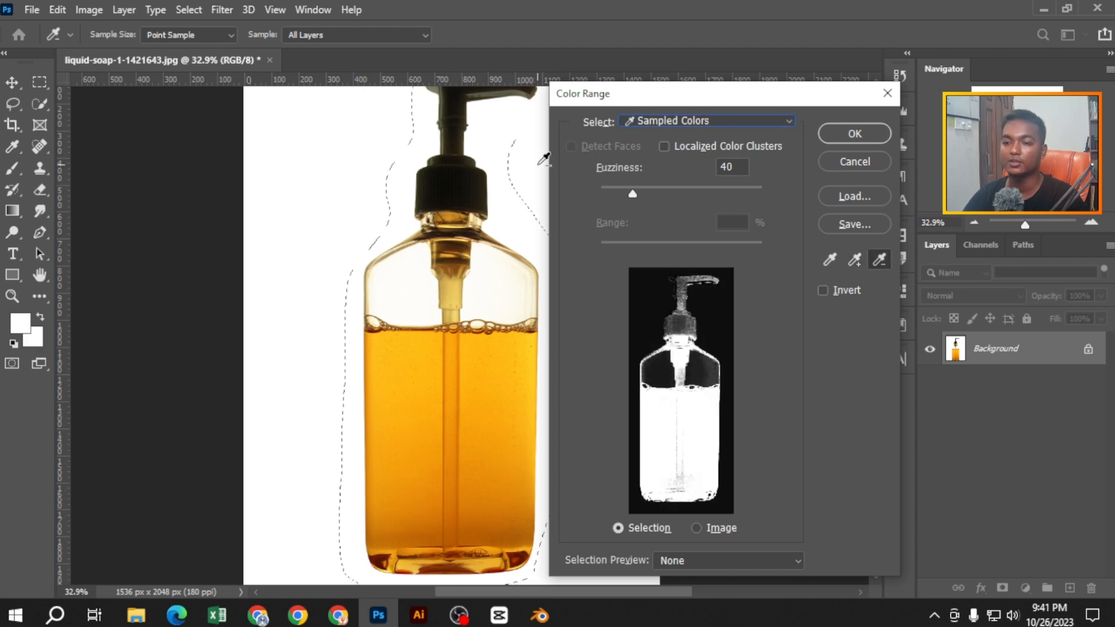
click(544, 159)
click(855, 260)
click(476, 189)
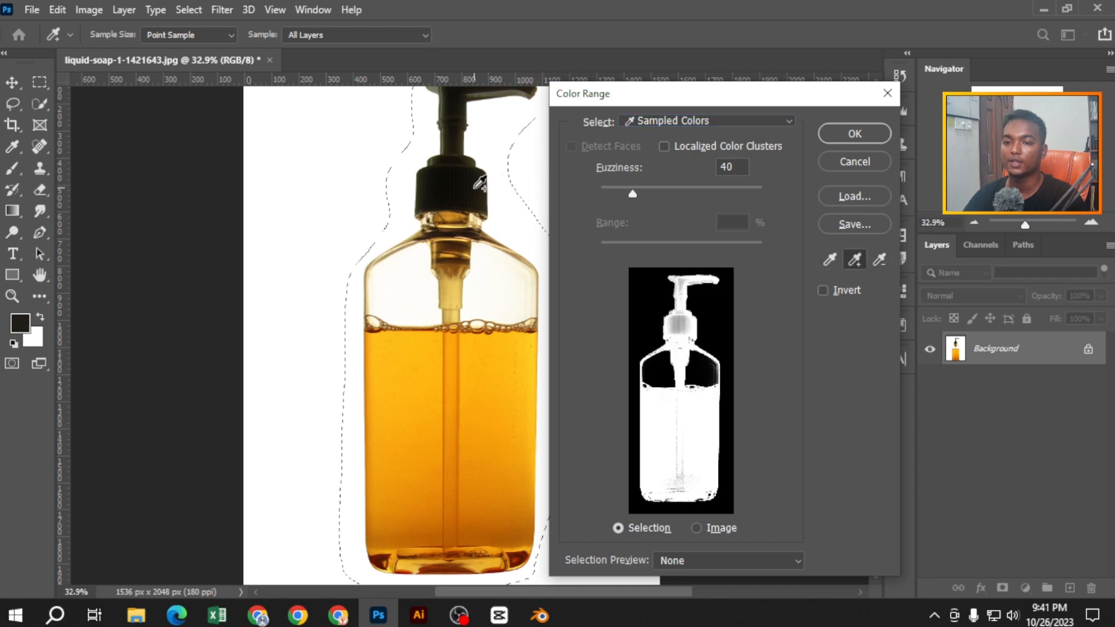
click(459, 104)
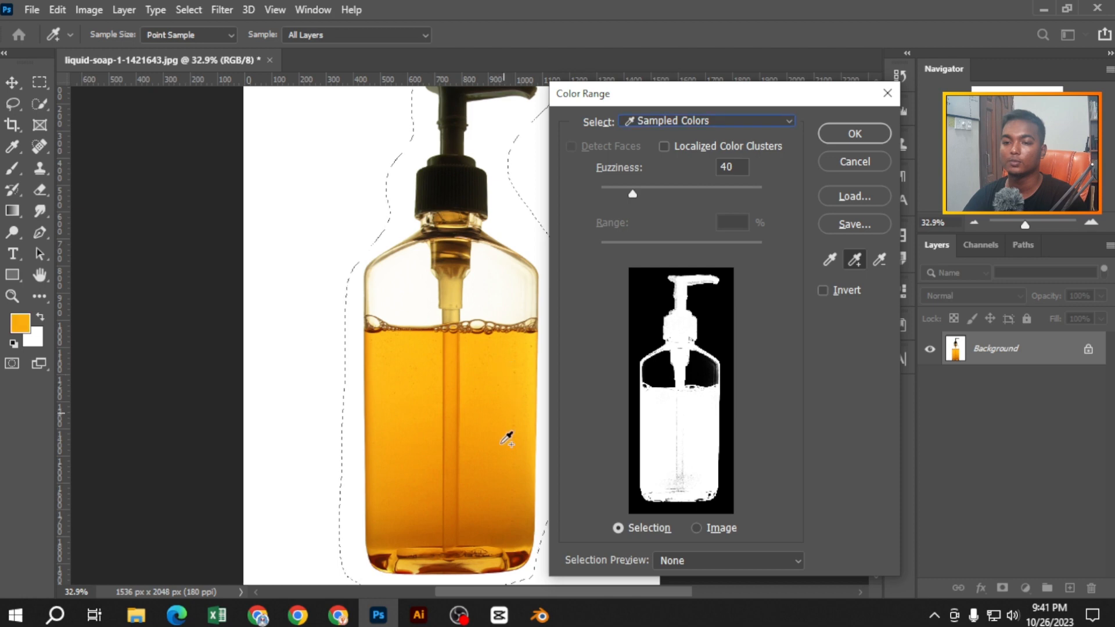
Add the darker orange near the bottle's base to the sampled colors and apply the Color Range selection
click(519, 549)
click(528, 559)
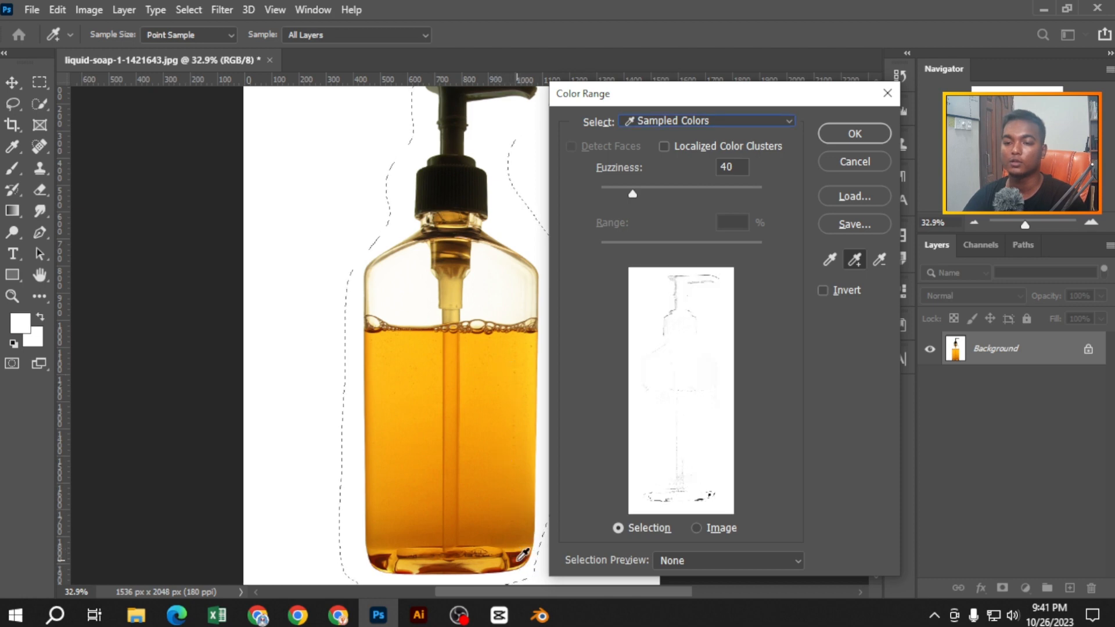
click(522, 556)
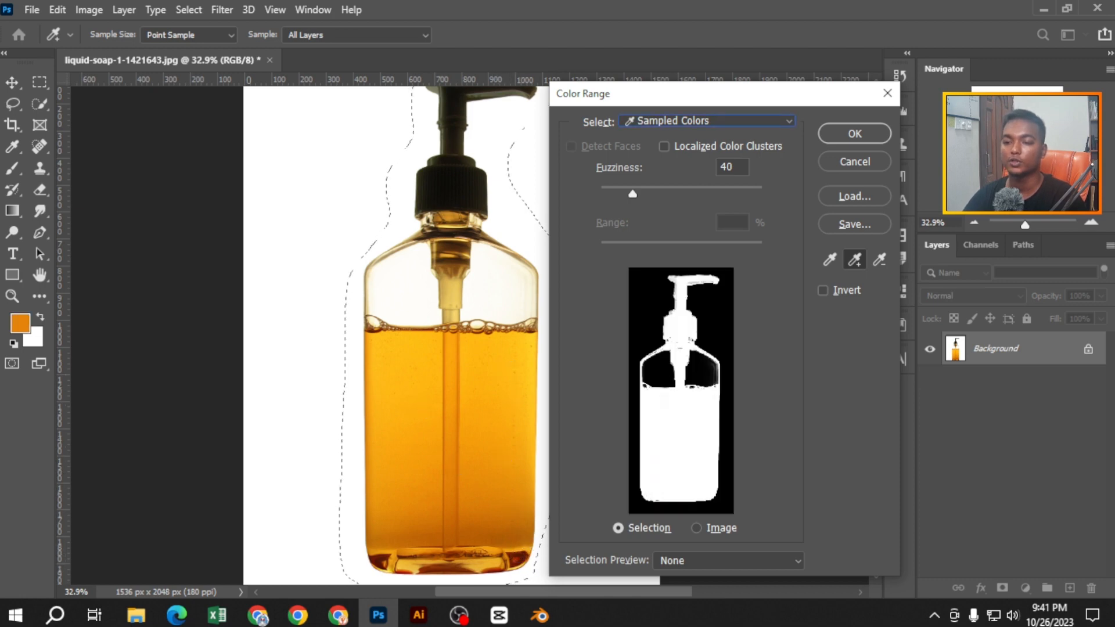
click(855, 134)
scroll(568, 393, up, 2)
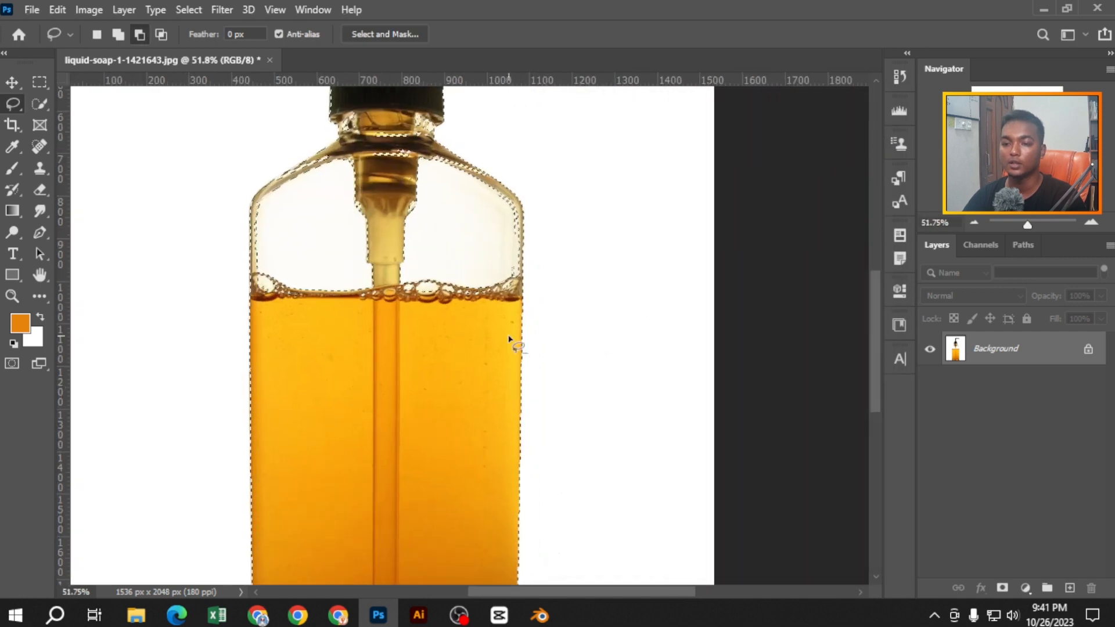
scroll(663, 335, down, 2)
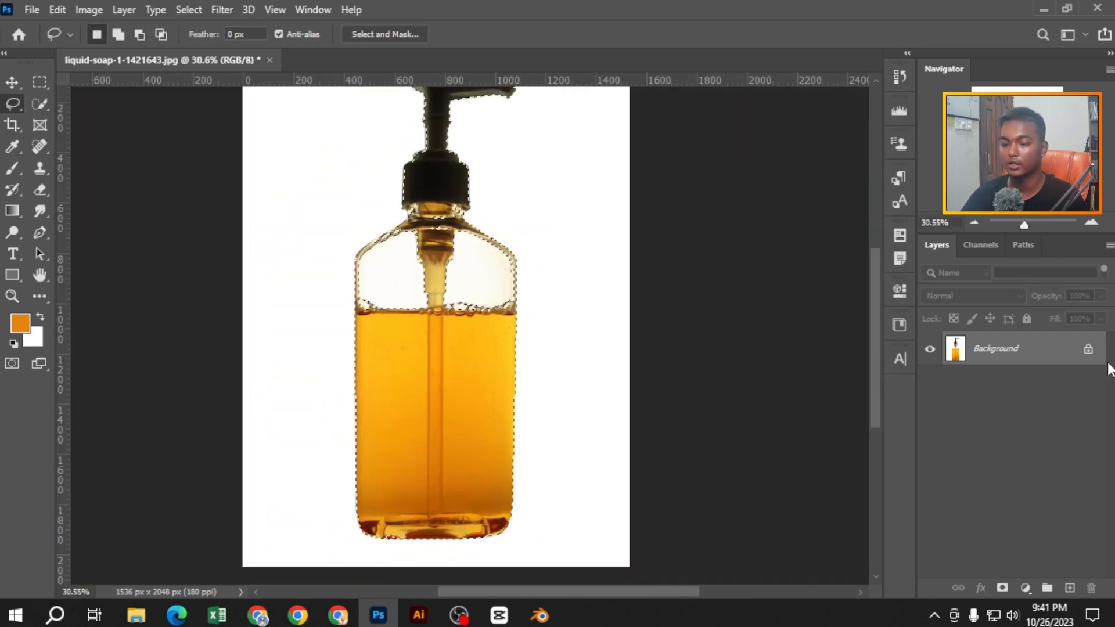
Copy the selected bottle to a new layer and hide the Background to inspect the cut-out
key(ctrl+j)
click(930, 384)
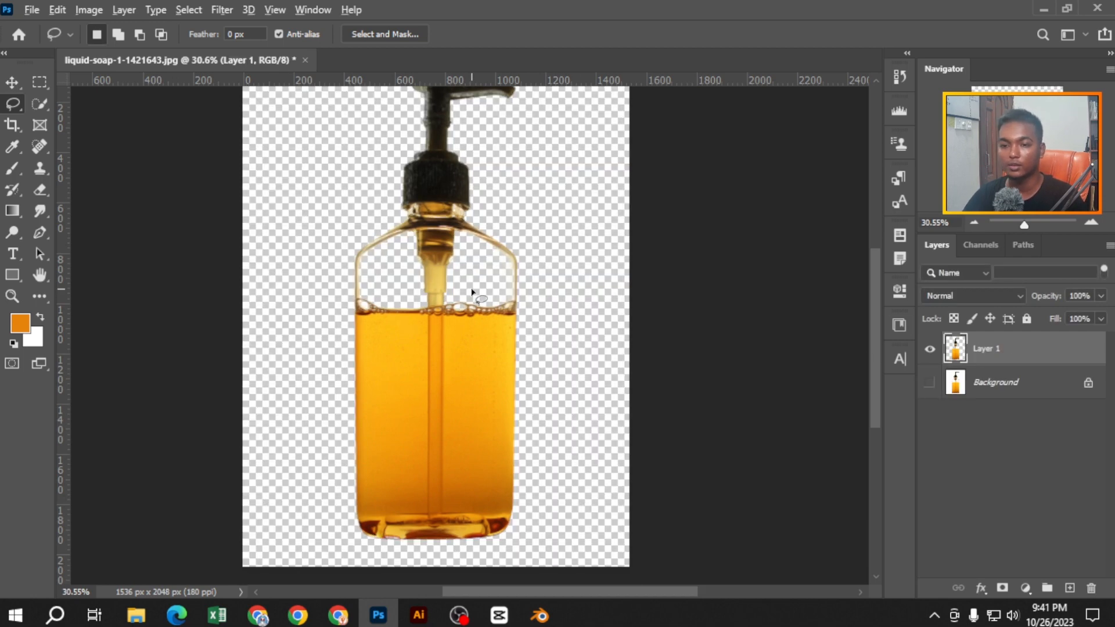
scroll(511, 267, up, 4)
scroll(431, 147, down, 4)
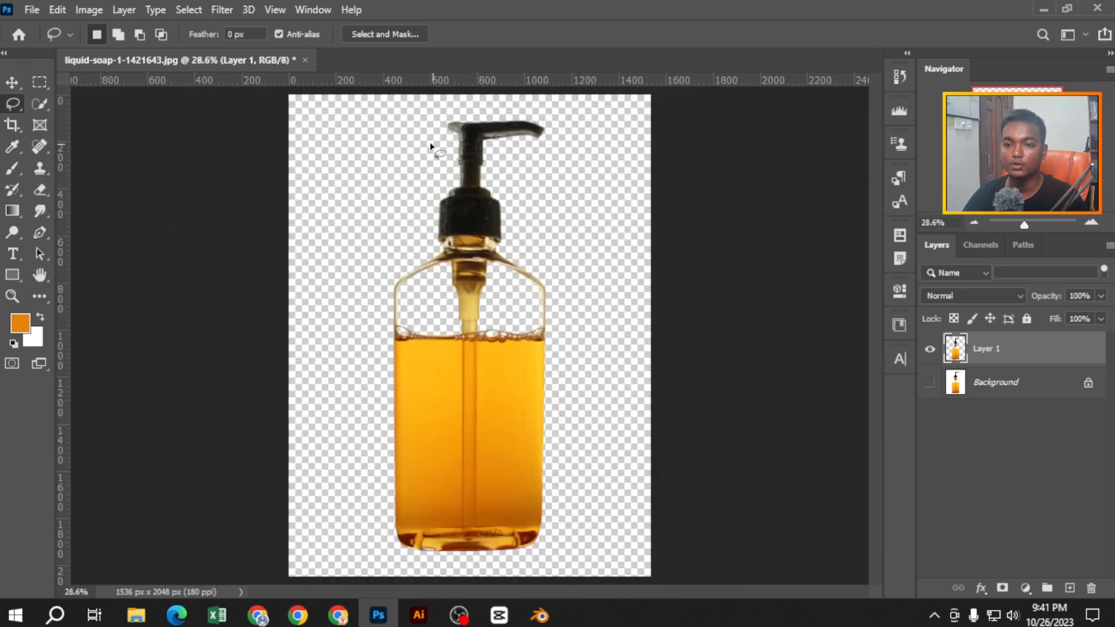
Reposition the cut-out bottle slightly and preview a solid color fill behind it in several shades, cancelling the fill layer
click(12, 81)
drag(494, 220, 480, 218)
click(1022, 384)
click(1026, 588)
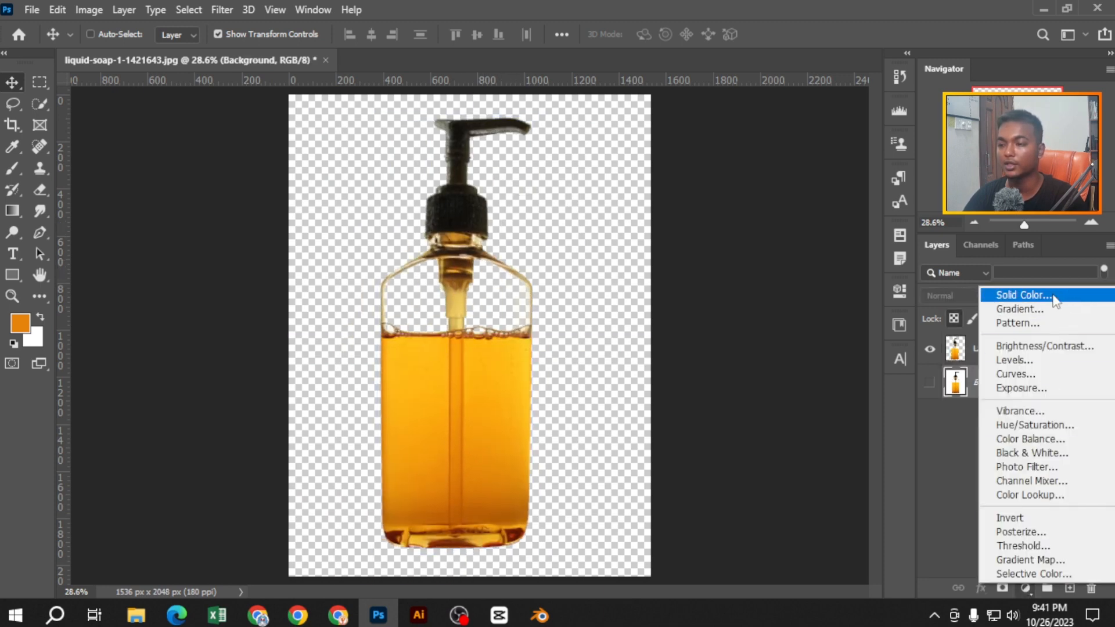
click(1028, 292)
mouse_move(809, 381)
mouse_down()
mouse_move(722, 488)
mouse_move(689, 503)
mouse_up()
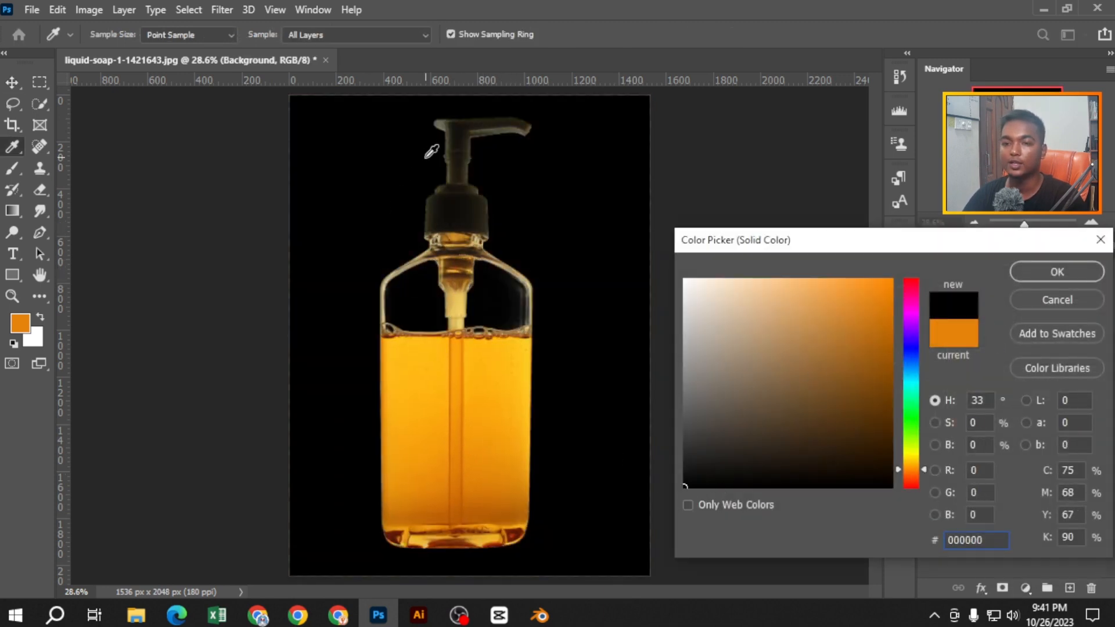
mouse_move(801, 315)
mouse_down()
mouse_move(732, 348)
mouse_move(769, 430)
mouse_move(862, 464)
mouse_up()
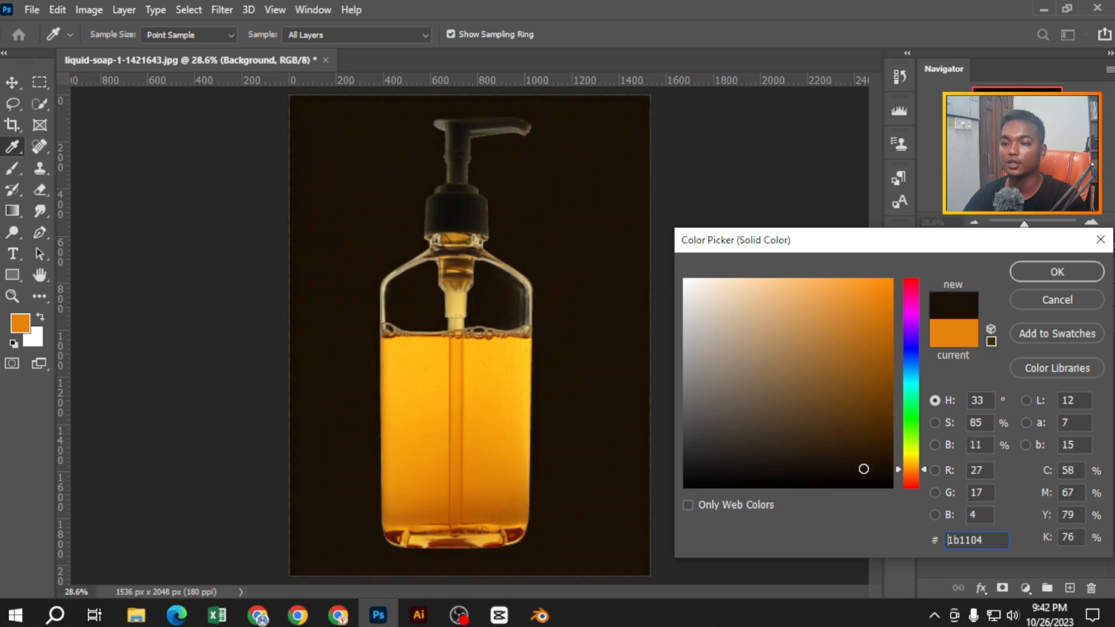
mouse_move(908, 317)
mouse_down()
mouse_move(910, 306)
mouse_move(866, 289)
mouse_move(888, 455)
mouse_up()
drag(912, 379, 911, 311)
click(1056, 300)
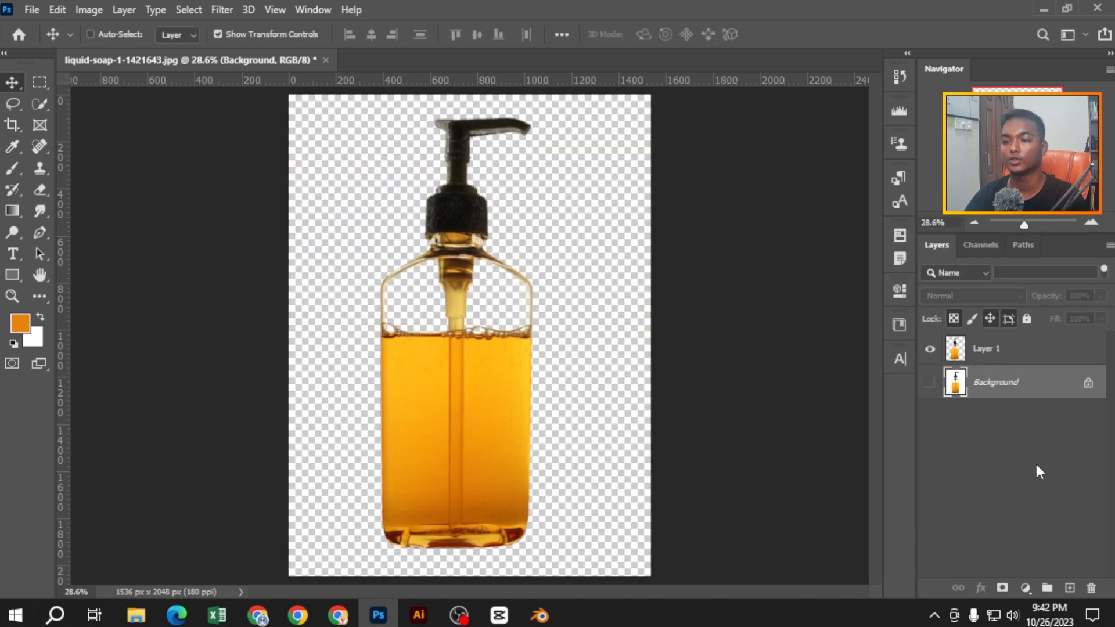
Undo the bottle's move, show the Background again, and delete the cut-out bottle layer
scroll(429, 276, up, 7)
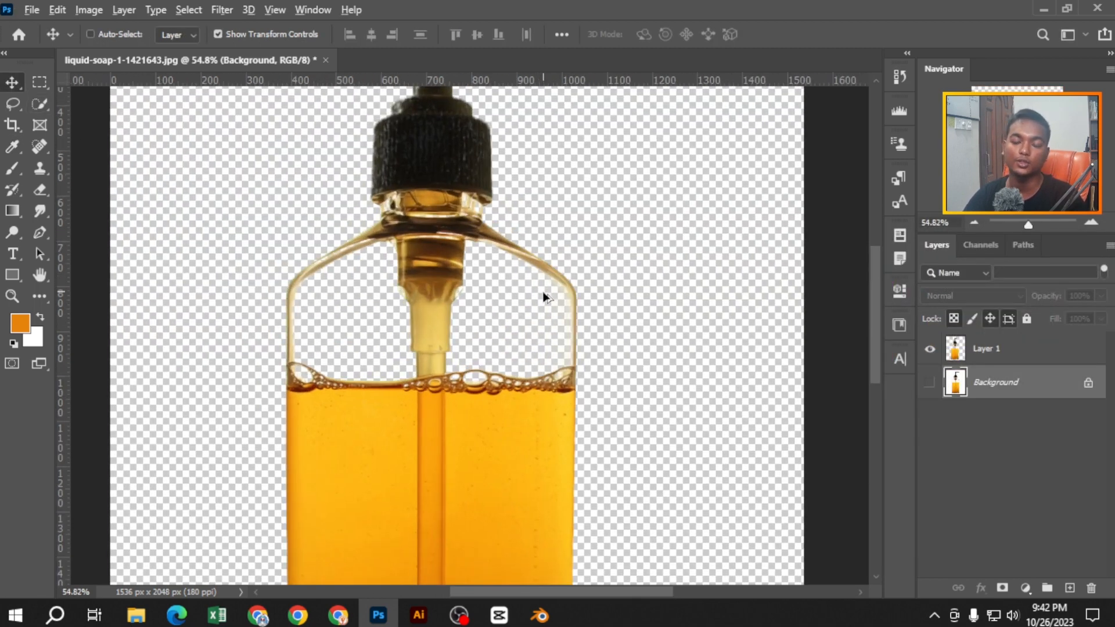
scroll(544, 298, down, 5)
click(193, 17)
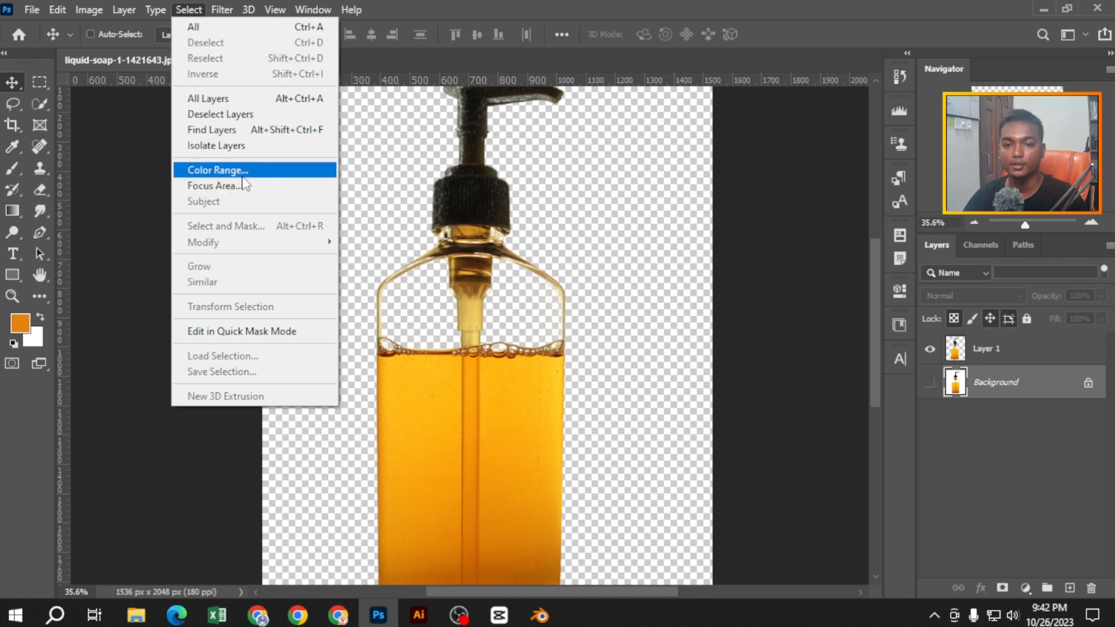
click(733, 263)
key(ctrl+z)
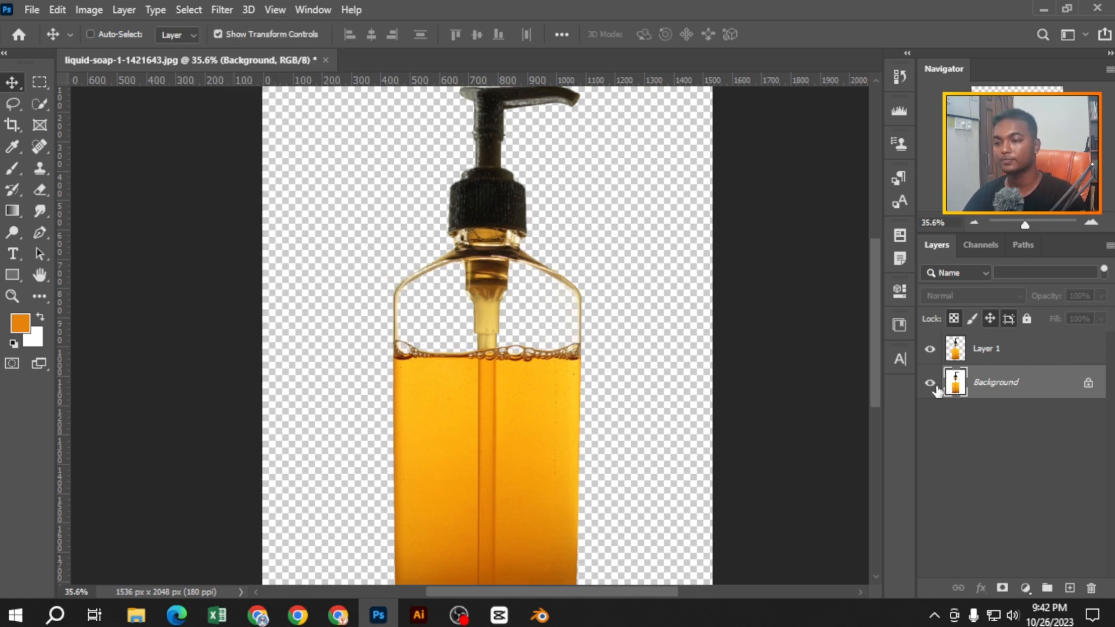
click(933, 385)
click(991, 350)
key(Delete)
scroll(159, 188, down, 5)
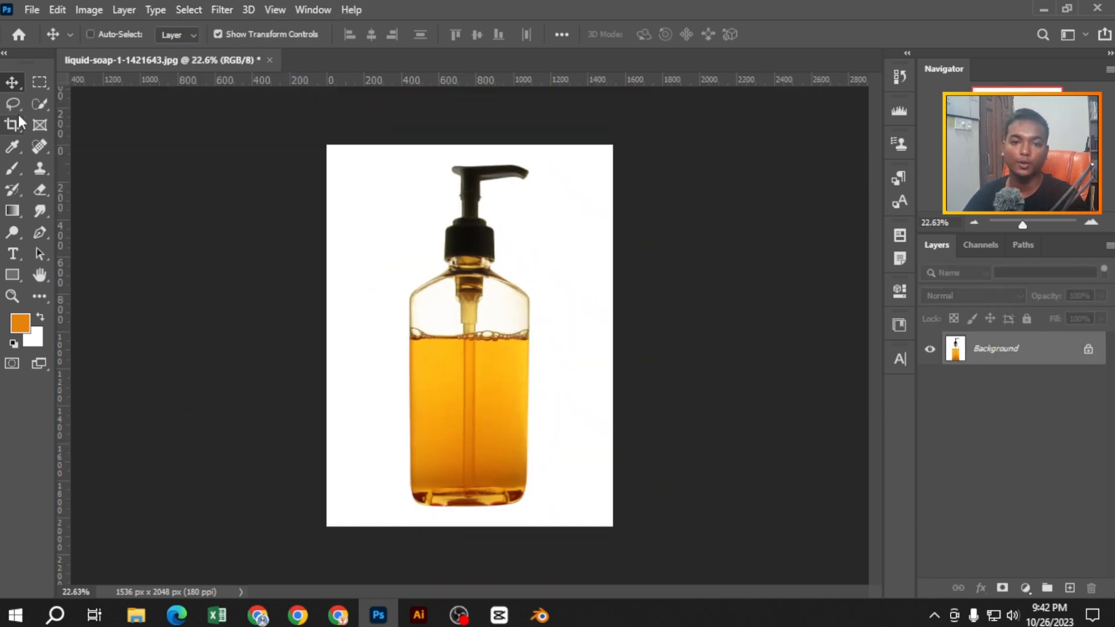
Draw a freehand Lasso selection loosely around the whole bottle and its pump
click(14, 105)
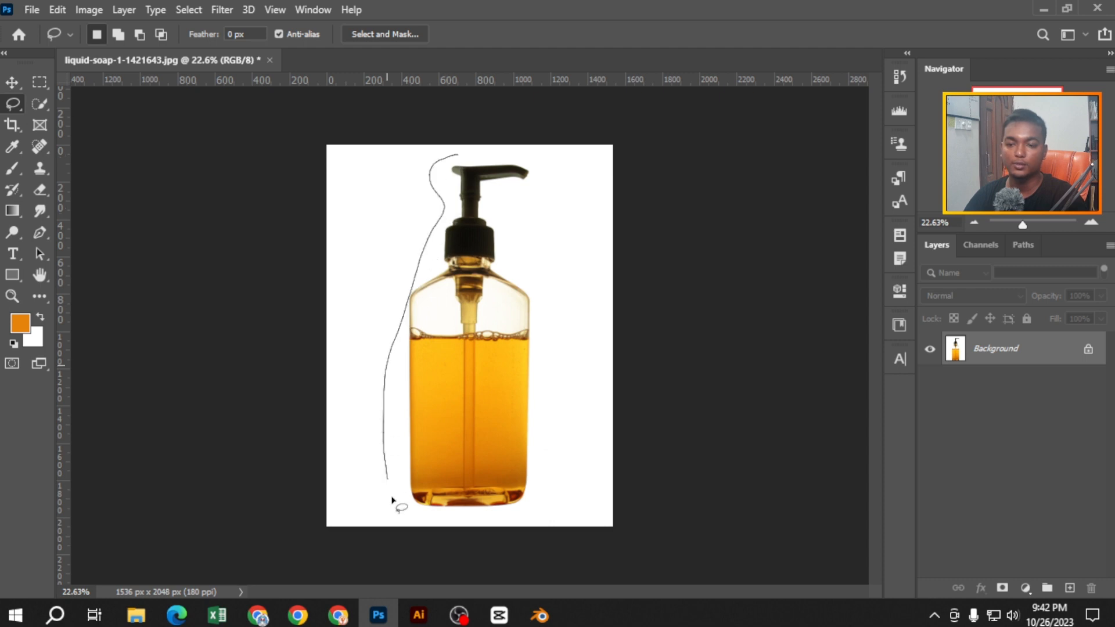
mouse_move(392, 499)
mouse_down()
mouse_move(431, 523)
mouse_move(544, 522)
mouse_up()
drag(513, 164, 541, 163)
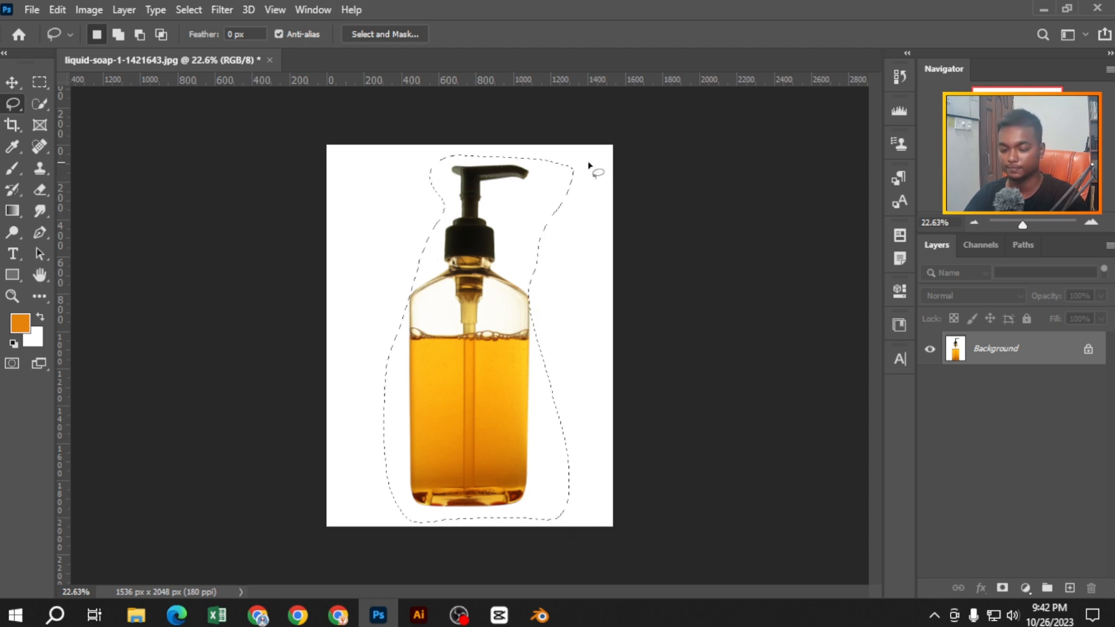
scroll(590, 172, up, 4)
Run Focus Area on the lassoed bottle image, look through its view modes, and apply the result as a selection
click(201, 10)
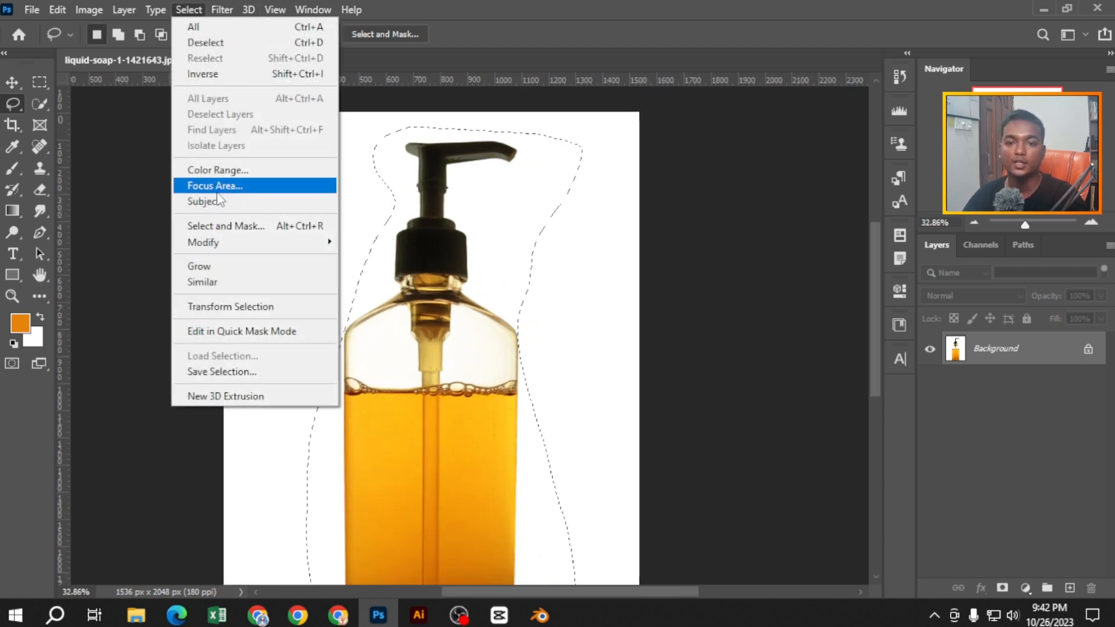
click(225, 181)
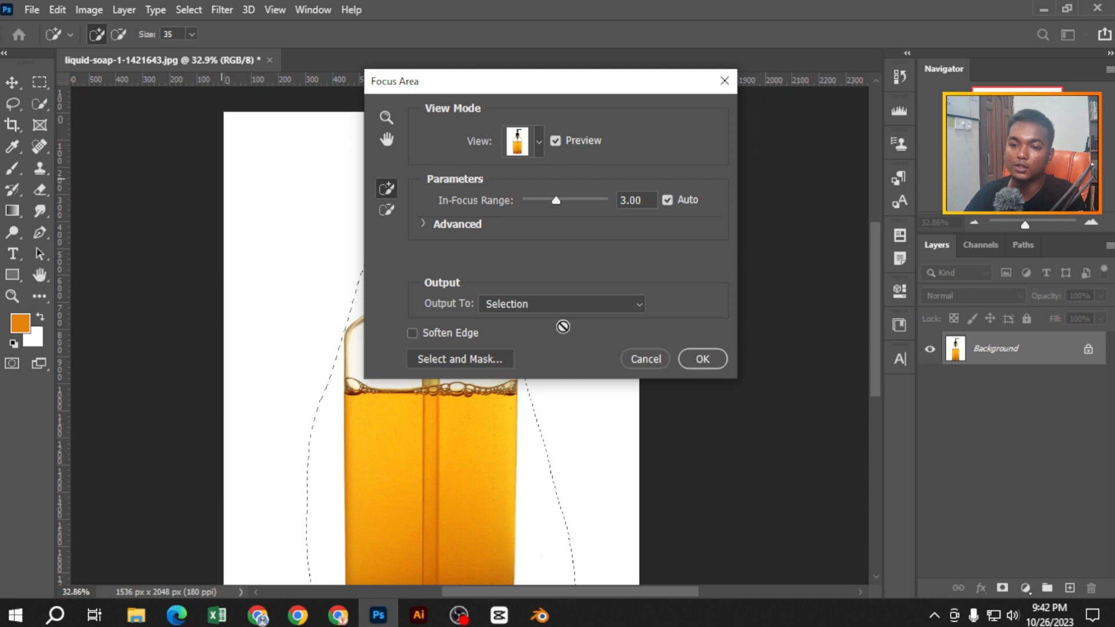
drag(519, 82, 666, 138)
click(702, 173)
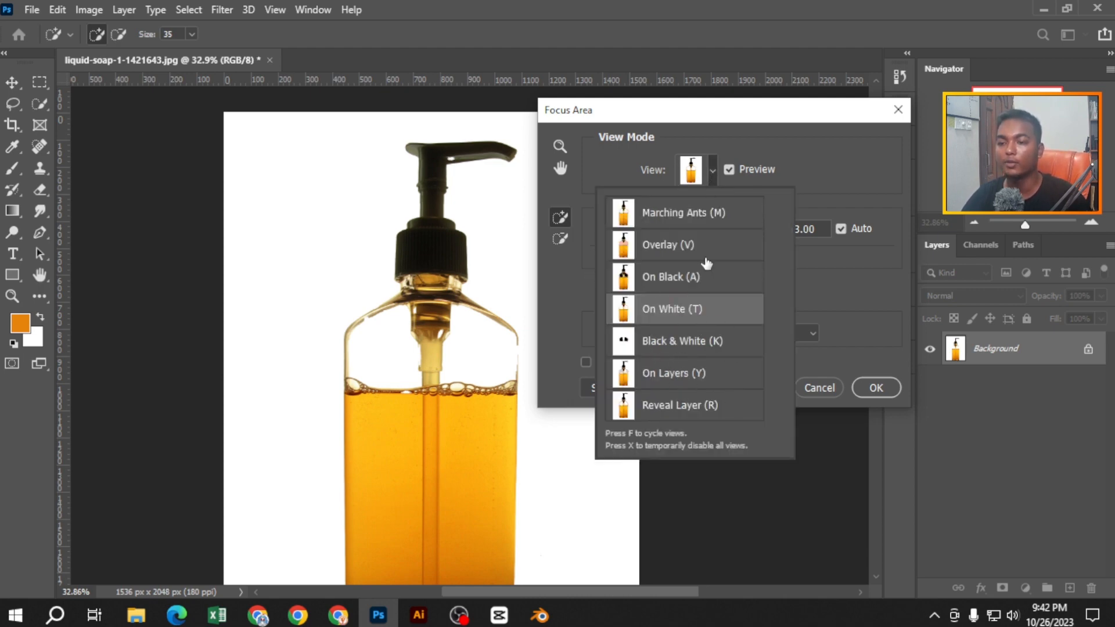
click(823, 154)
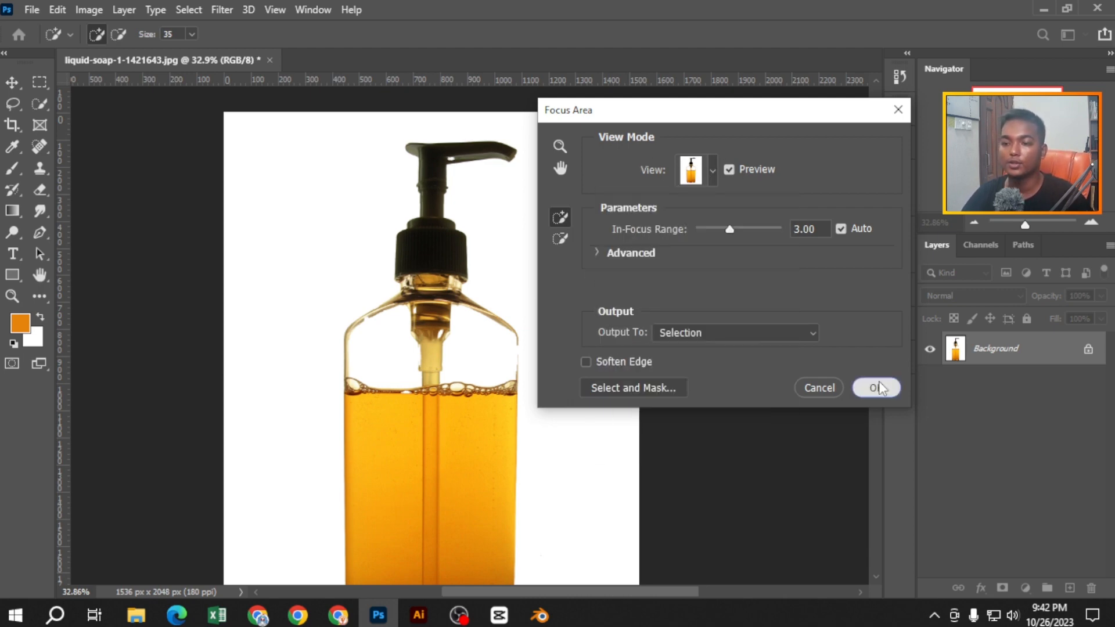
click(877, 387)
scroll(438, 319, down, 3)
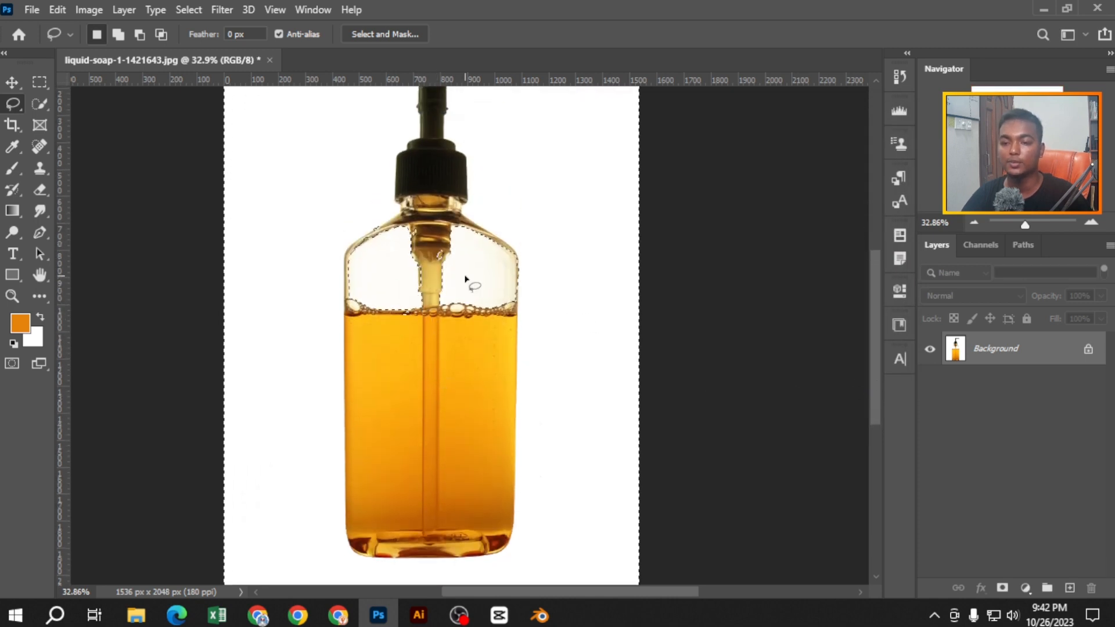
Copy the Focus Area selection to new layers, hide the layers beneath the top copy, and inspect the cut-out's edges
key(ctrl+j)
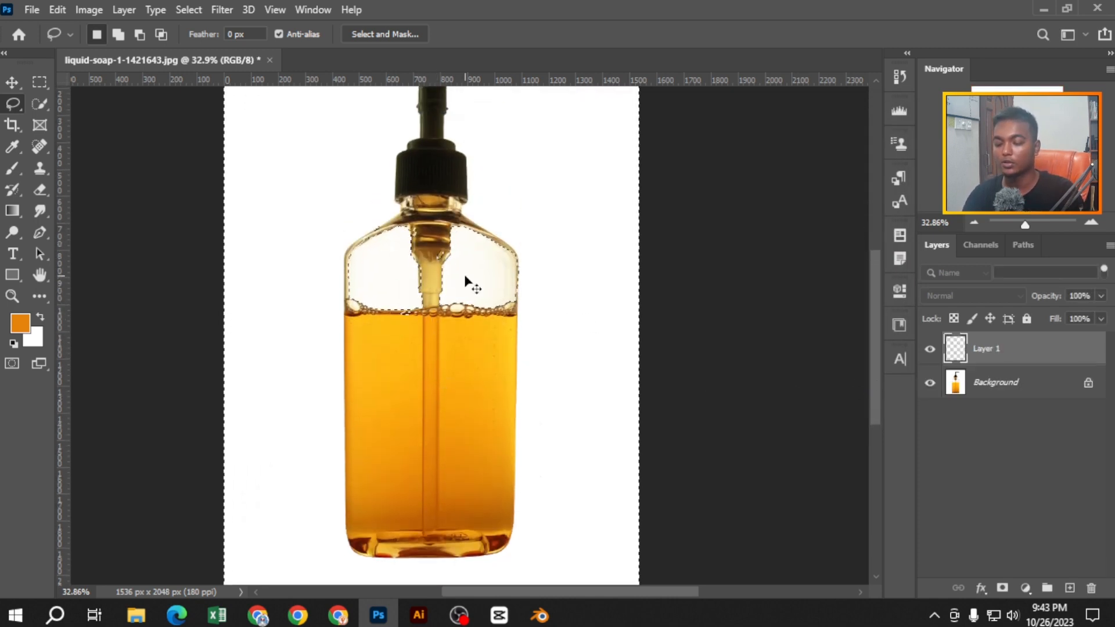
key(ctrl+j)
key(ctrl+j)
key(ctrl+z)
click(931, 383)
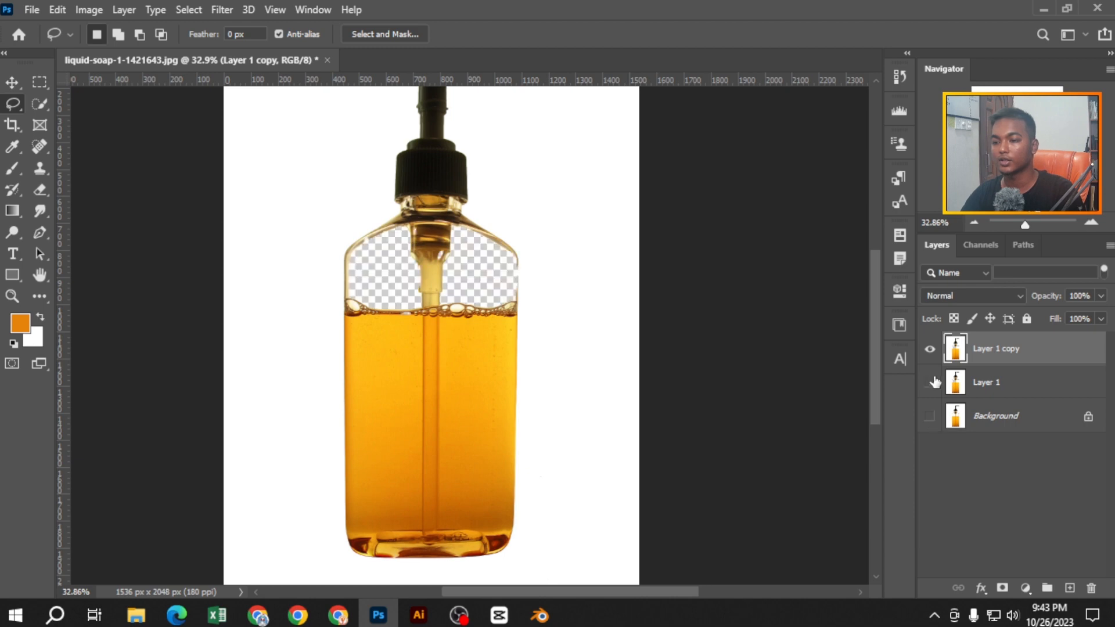
key(ctrl+plus)
key(ctrl+plus)
key(ctrl+plus)
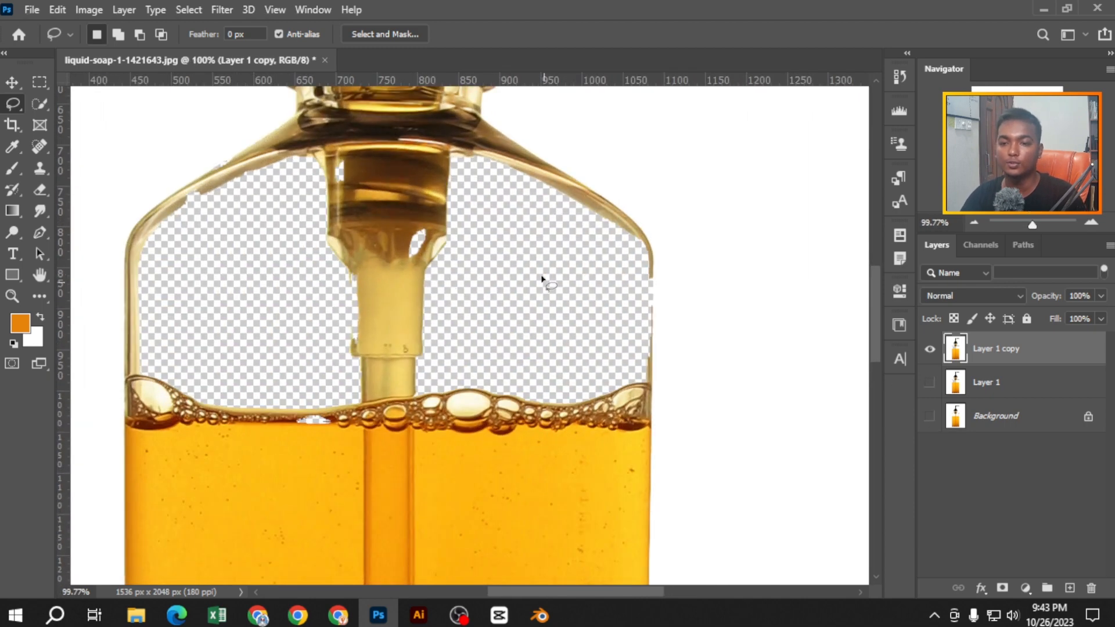
scroll(599, 313, up, 6)
scroll(700, 323, down, 5)
Undo the layer hiding and copying, and clear the Focus Area selection
key(ctrl+z)
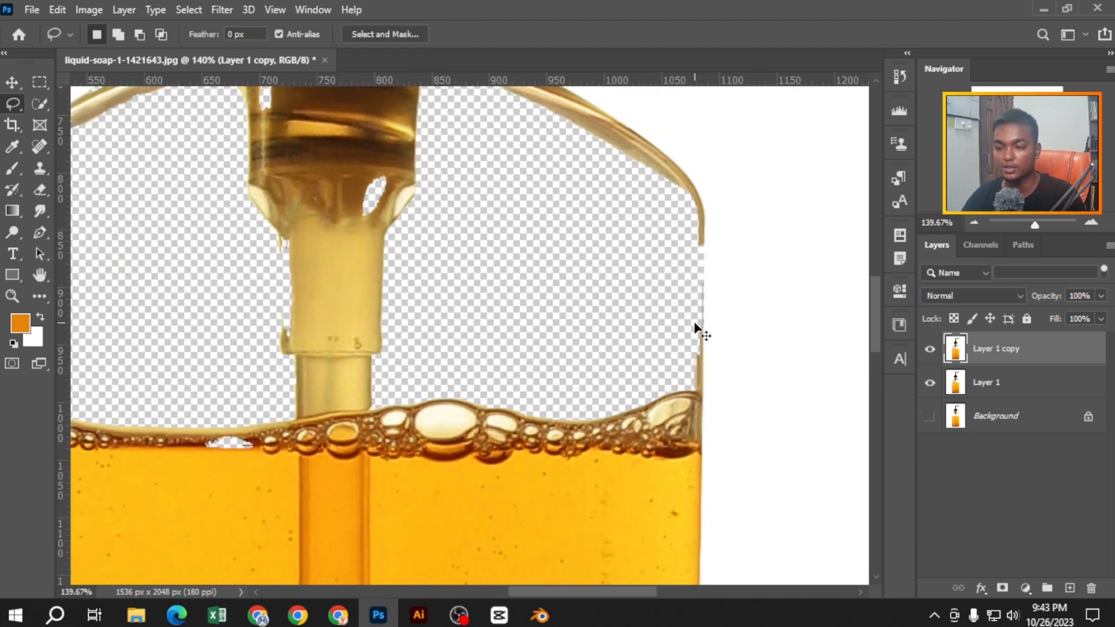
key(ctrl+z)
key(ctrl+z)
scroll(687, 326, down, 5)
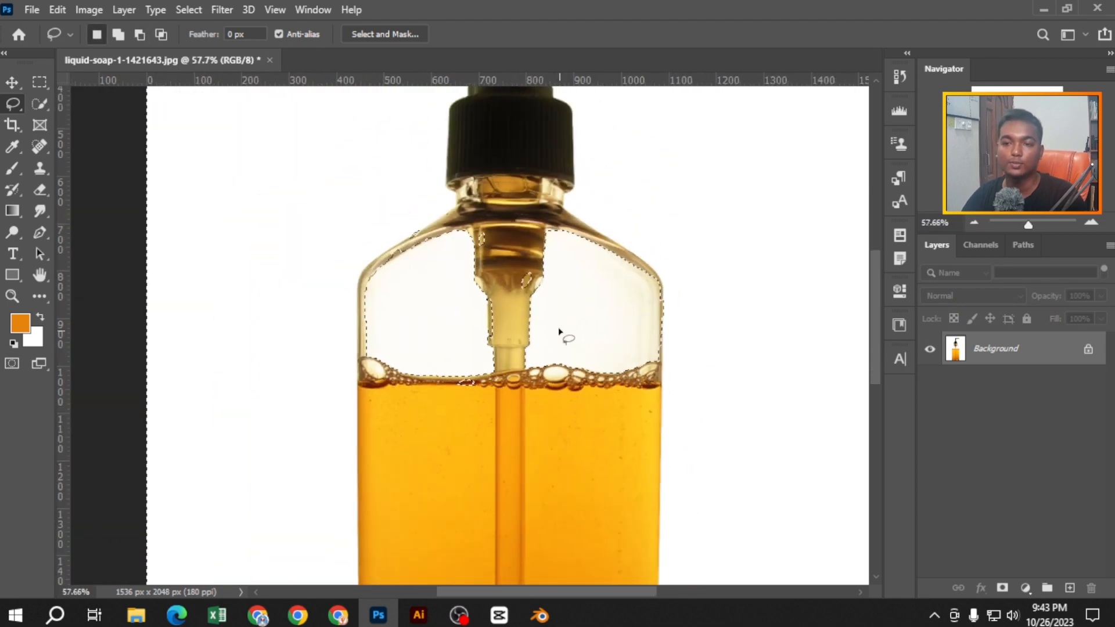
click(559, 332)
scroll(506, 296, down, 2)
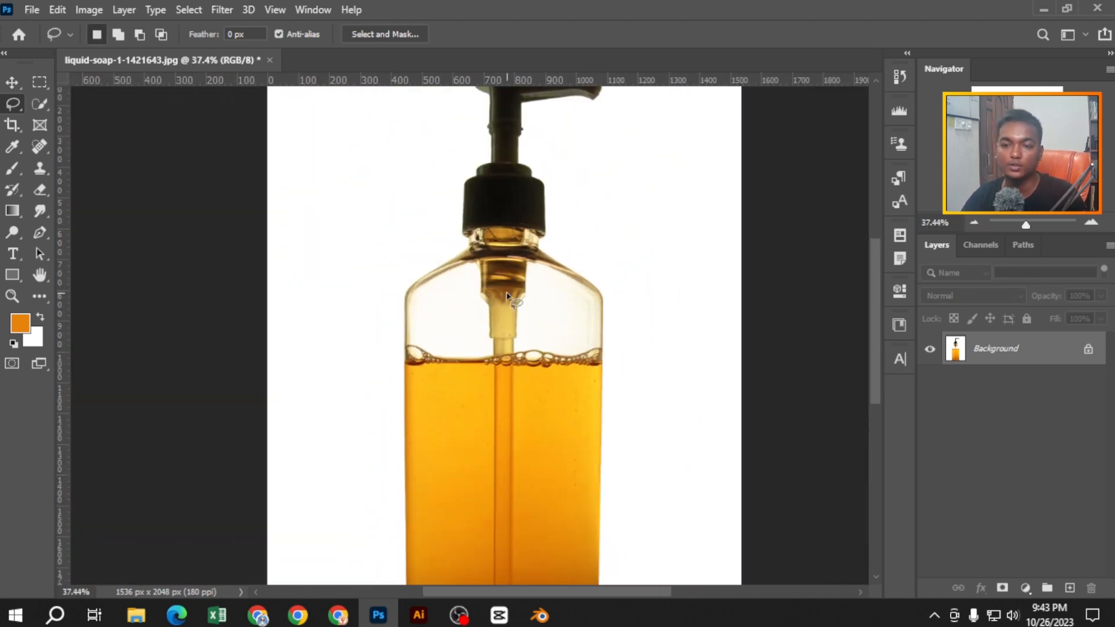
Run Focus Area again on the deselected Background, browse its view modes, and output the result as a selection
click(188, 10)
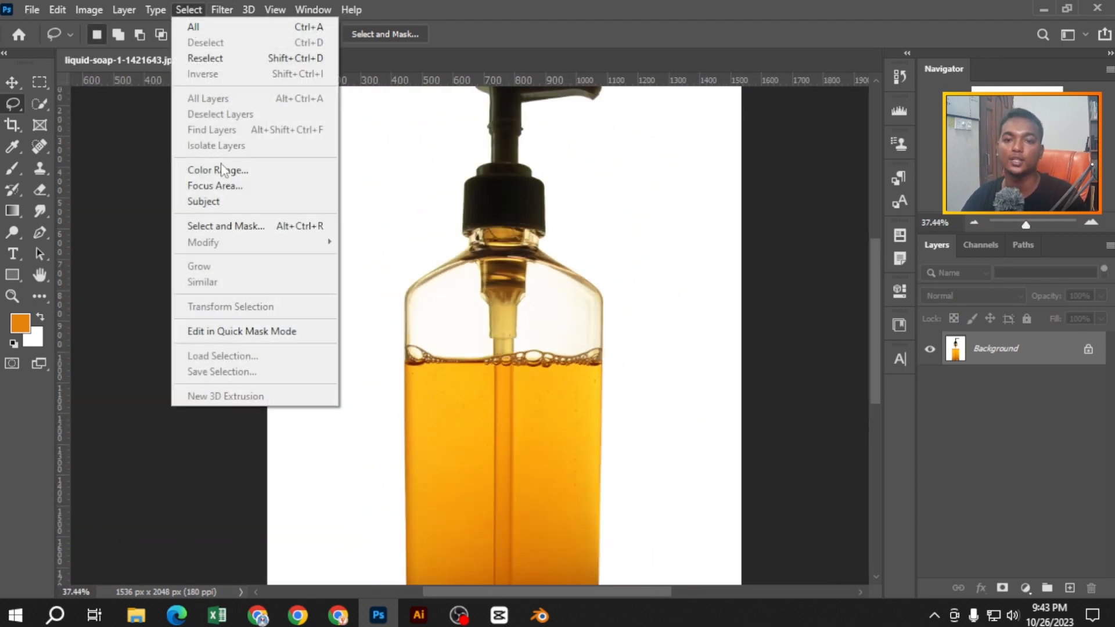
click(239, 190)
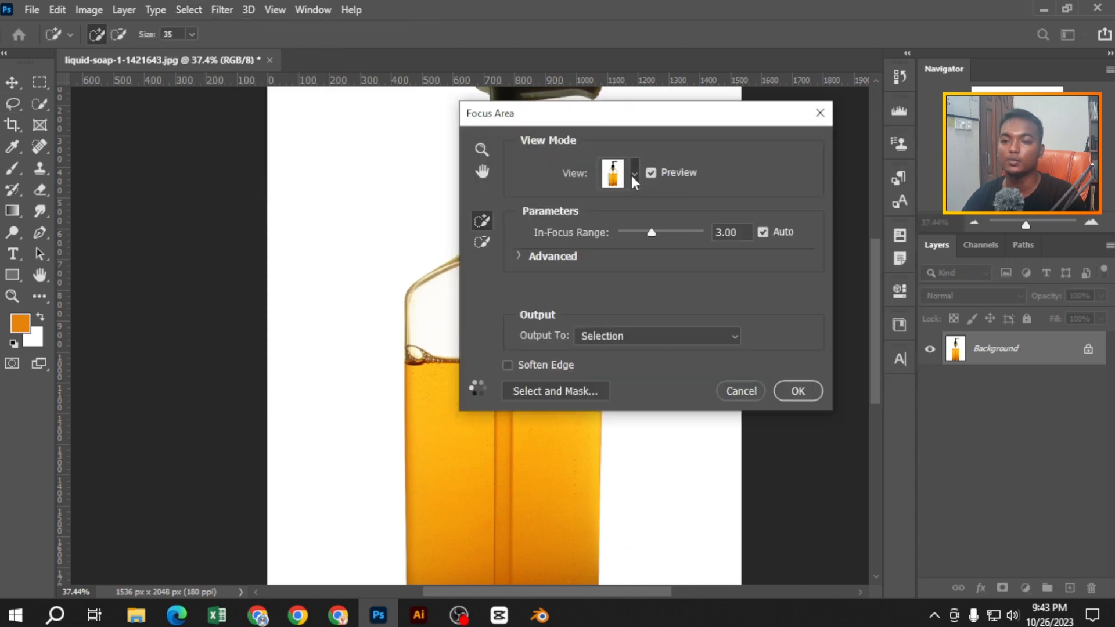
click(633, 175)
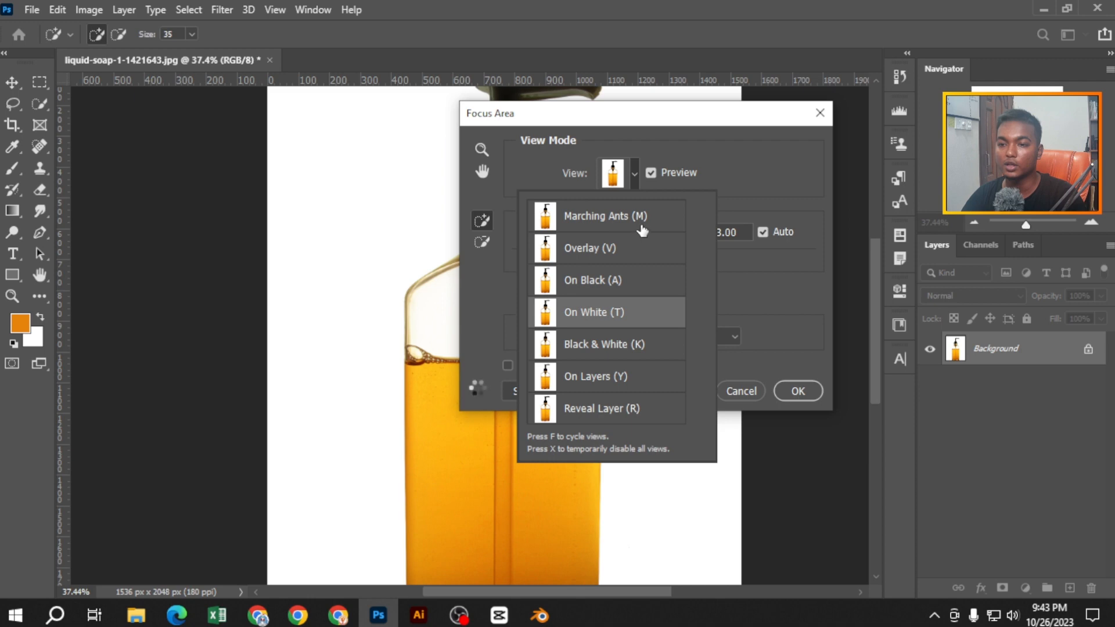
scroll(640, 253, down, 2)
scroll(625, 382, up, 4)
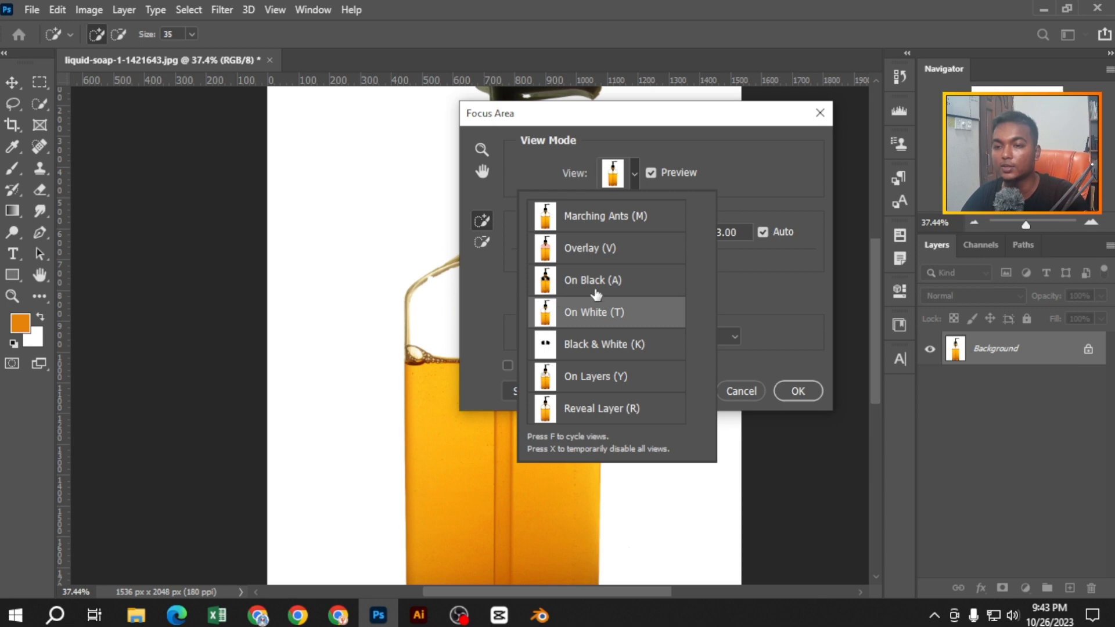
click(801, 392)
click(798, 391)
scroll(682, 373, down, 3)
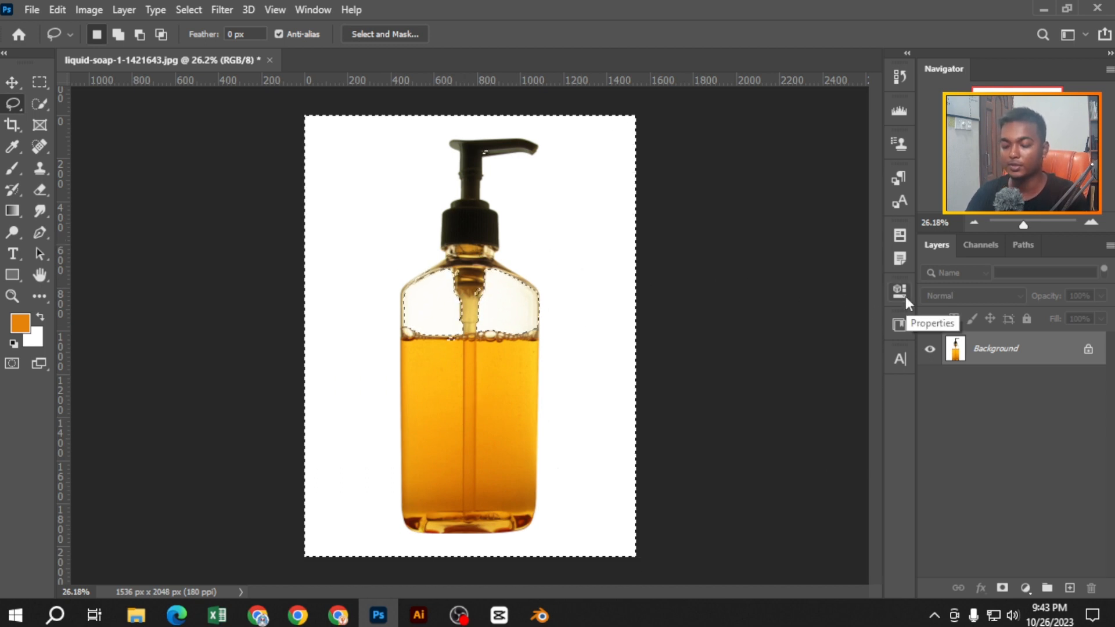
Copy the focus selection to a new layer, duplicate that layer three times, and delete all the copies
key(ctrl+j)
key(ctrl+j)
key(ctrl+j)
key(ctrl+j)
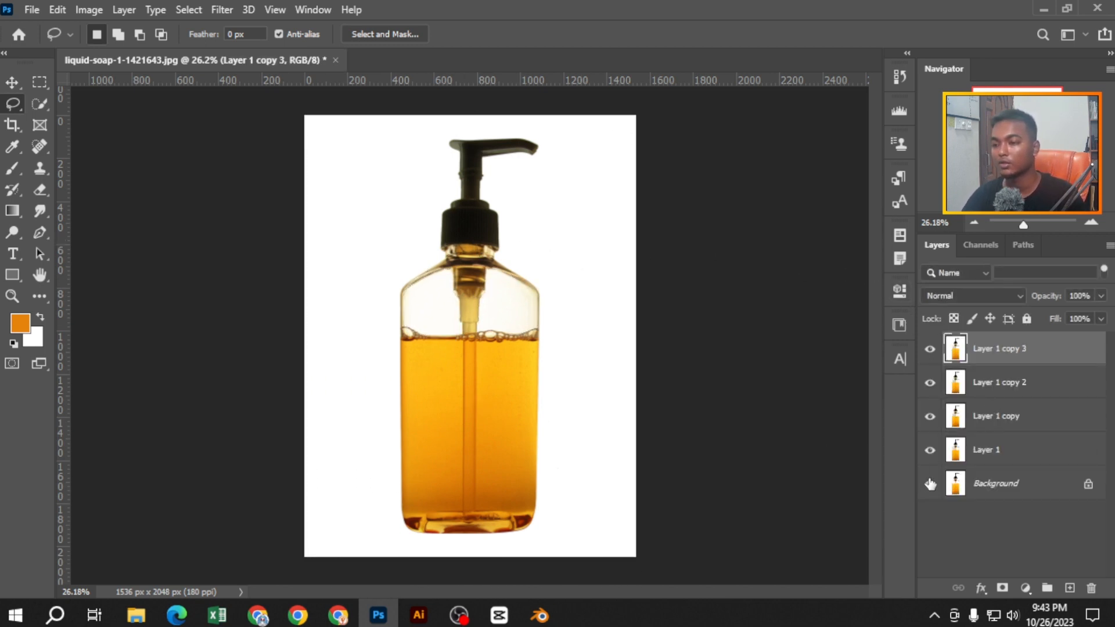
click(930, 484)
key(Delete)
key(Delete)
key(Delete)
key(Delete)
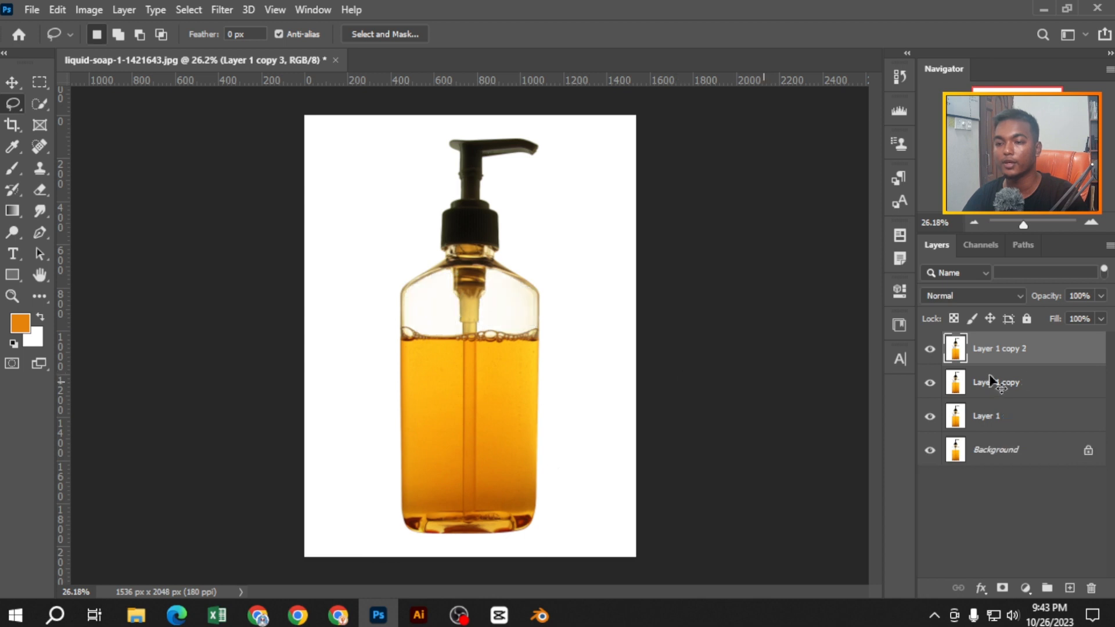
click(11, 80)
key(ctrl+plus)
click(189, 10)
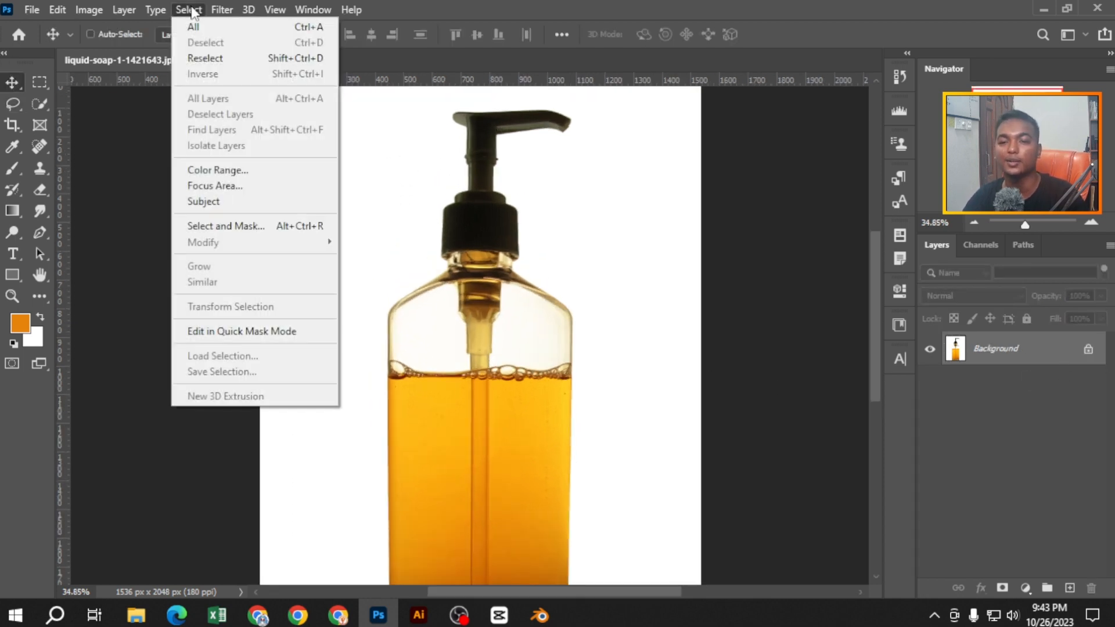
click(538, 274)
scroll(528, 276, down, 3)
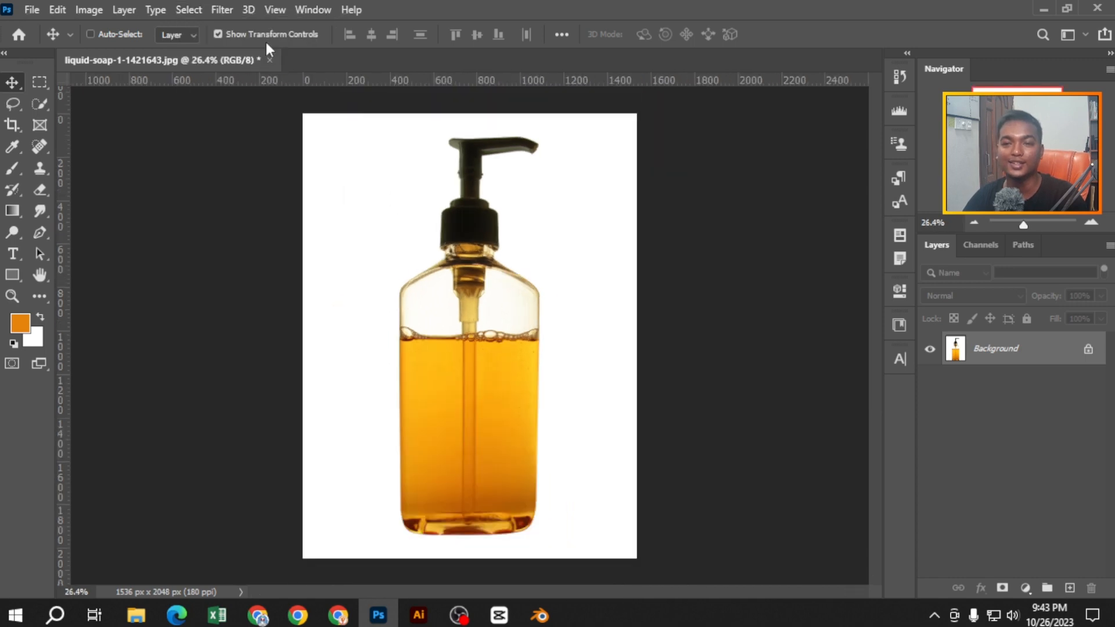
click(189, 10)
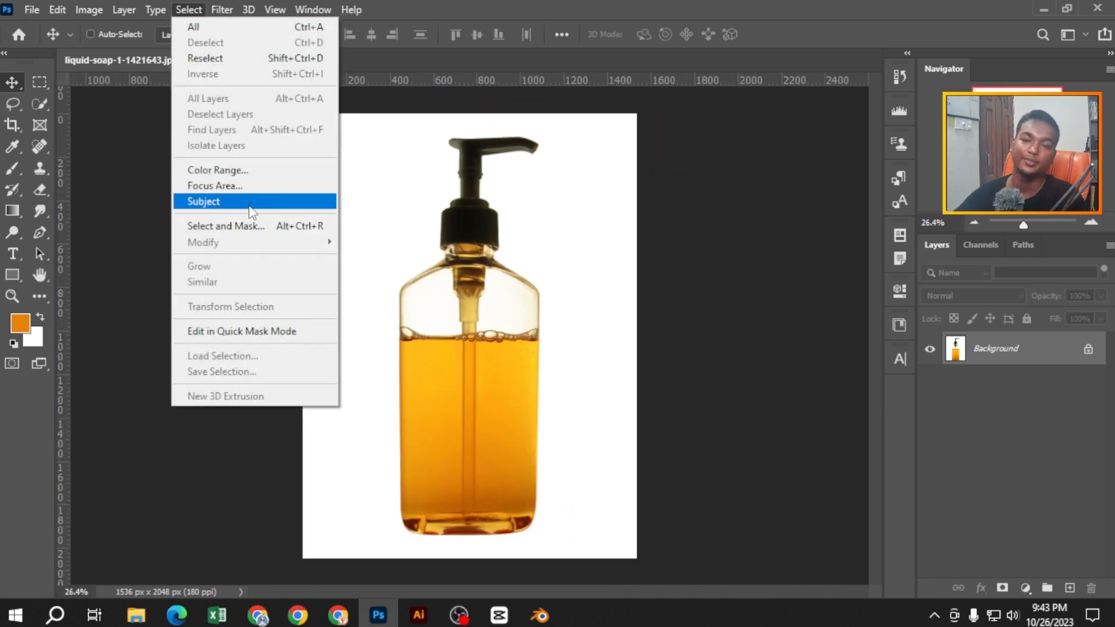
Activate the Quick Selection tool and select the whole bottle with the Select Subject command
click(41, 106)
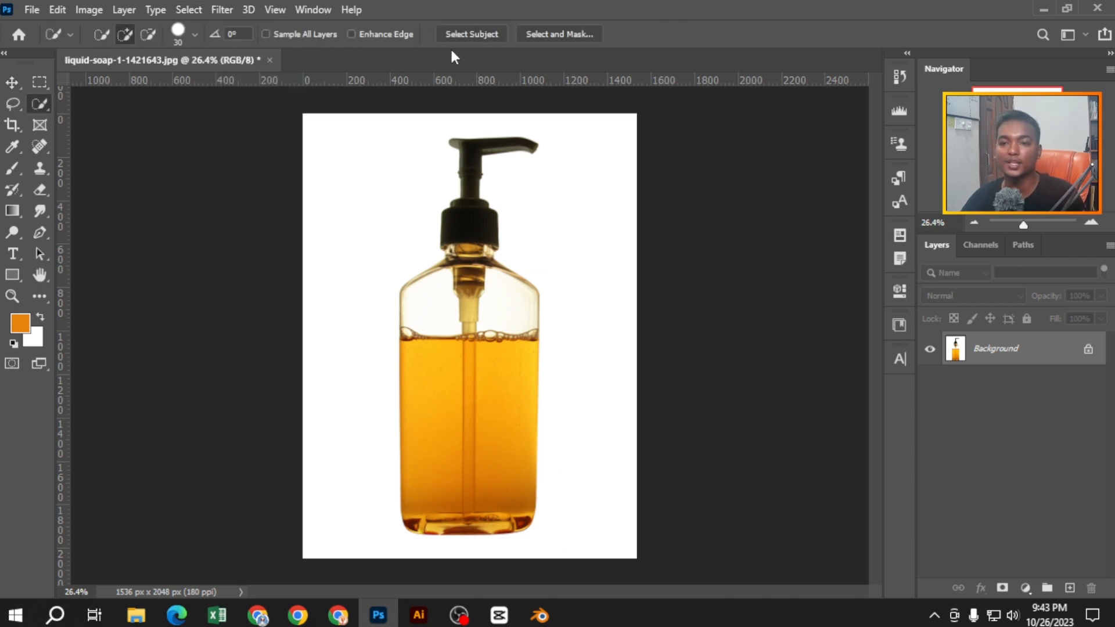
right_click(39, 103)
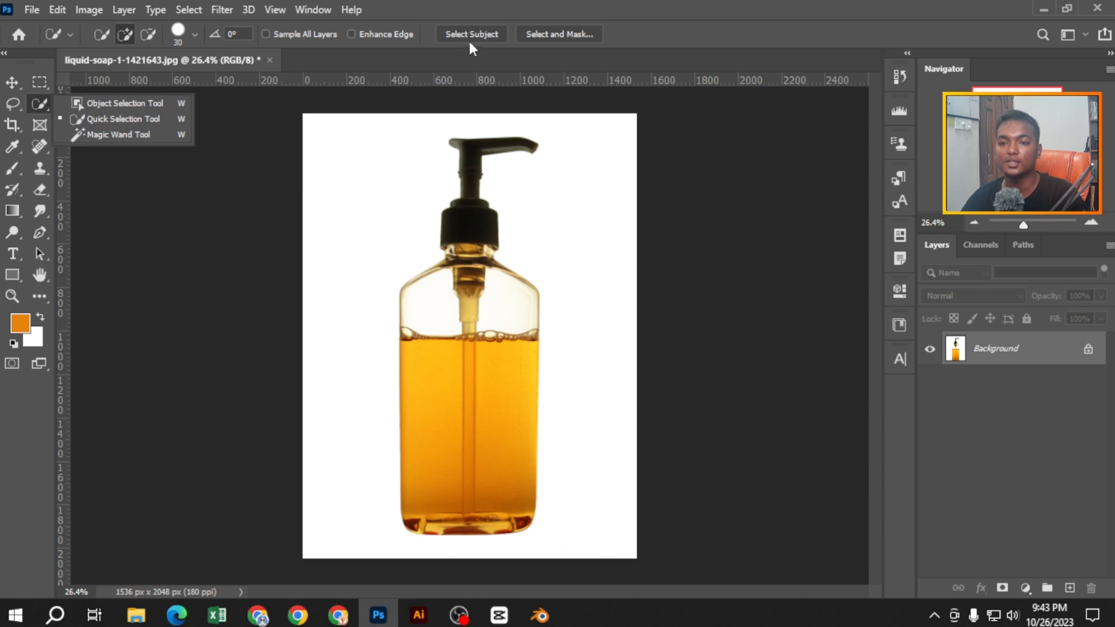
click(201, 8)
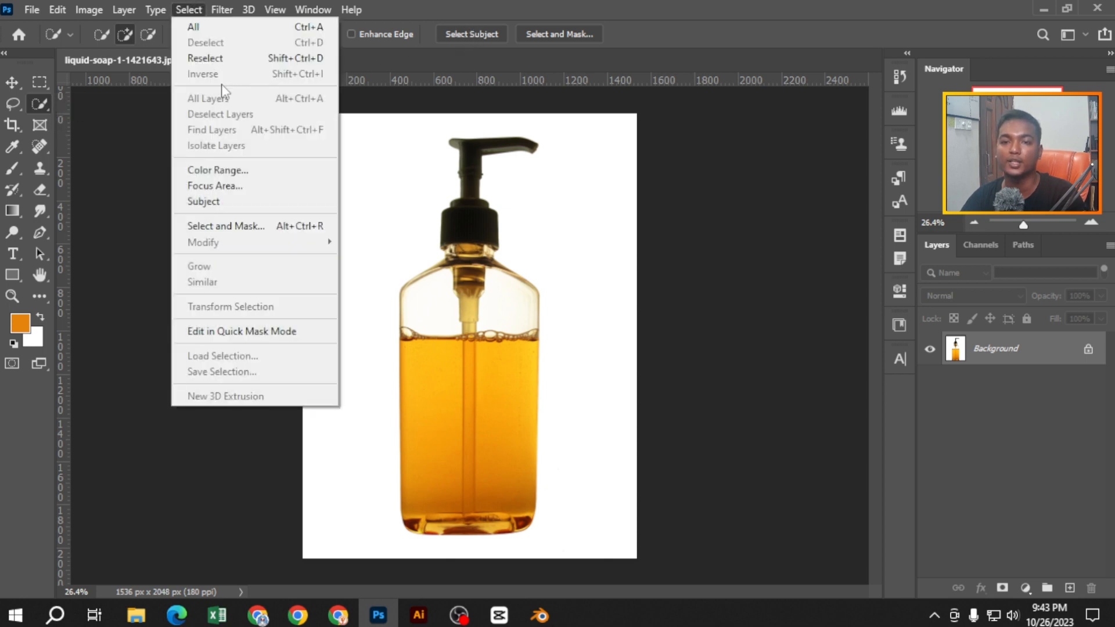
click(229, 200)
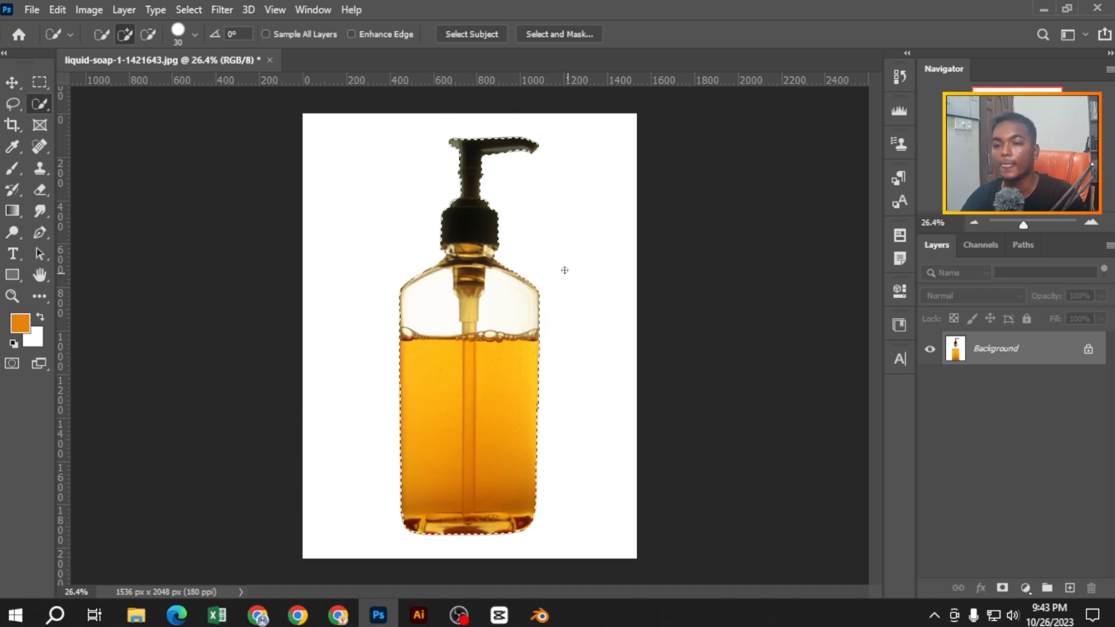
Copy the selected bottle to a new layer, undo the extra duplicates, and hide the Background to inspect the cutout
scroll(563, 267, up, 3)
scroll(521, 308, down, 4)
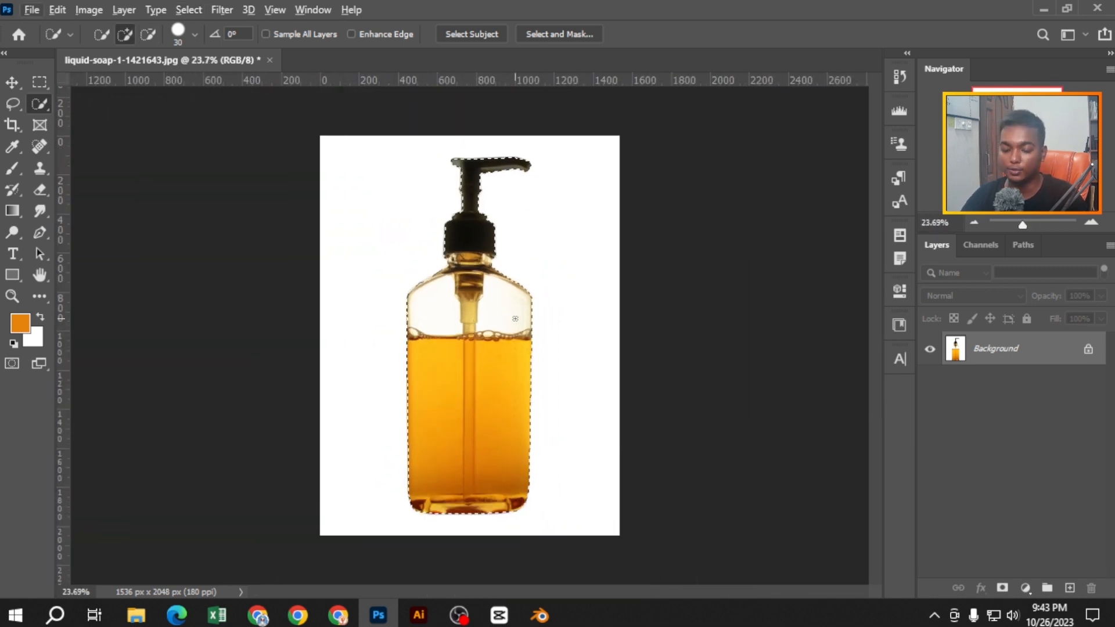
key(ctrl+j)
key(ctrl+j)
key(ctrl+j)
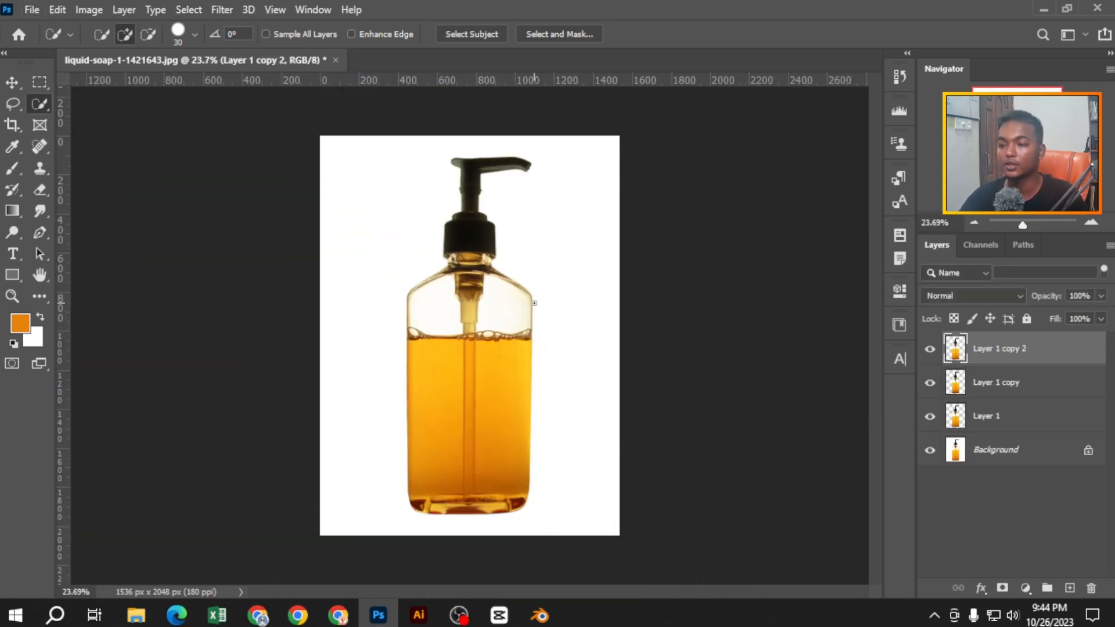
key(ctrl+z)
key(ctrl+z)
click(931, 384)
scroll(480, 273, up, 5)
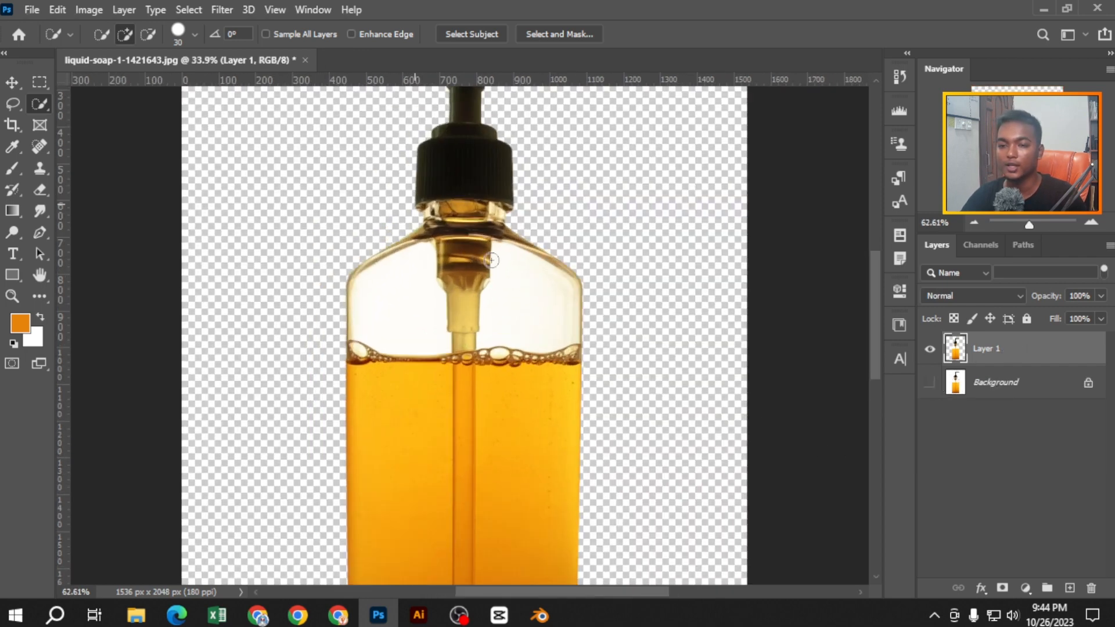
scroll(560, 320, down, 3)
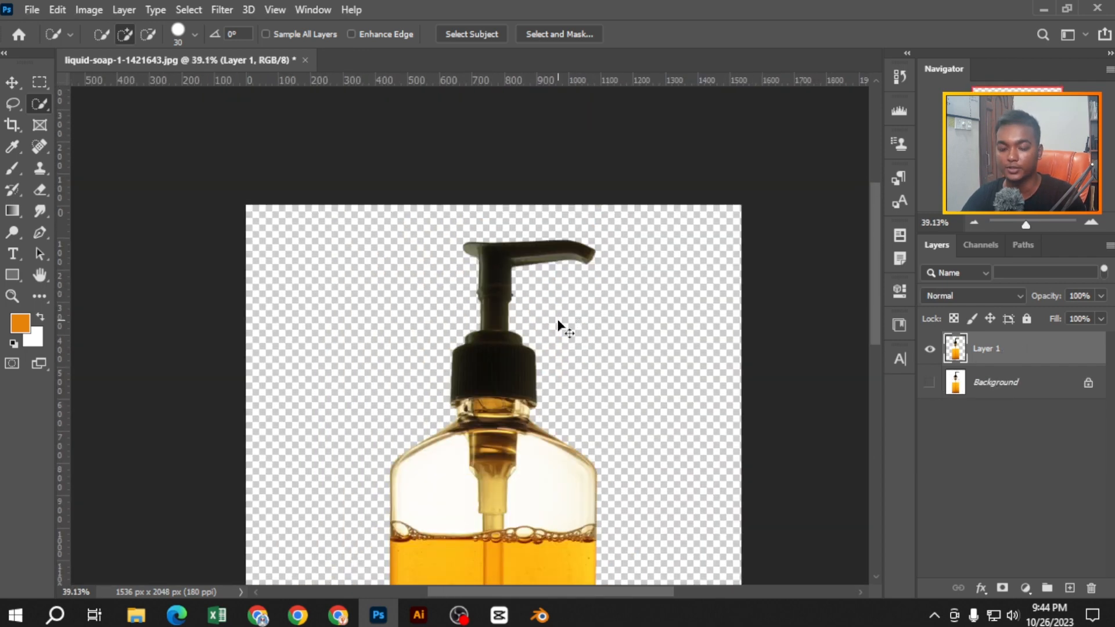
Undo the Background hiding and the layer copy to bring back the bottle selection
key(ctrl+z)
key(ctrl+z)
scroll(634, 350, down, 6)
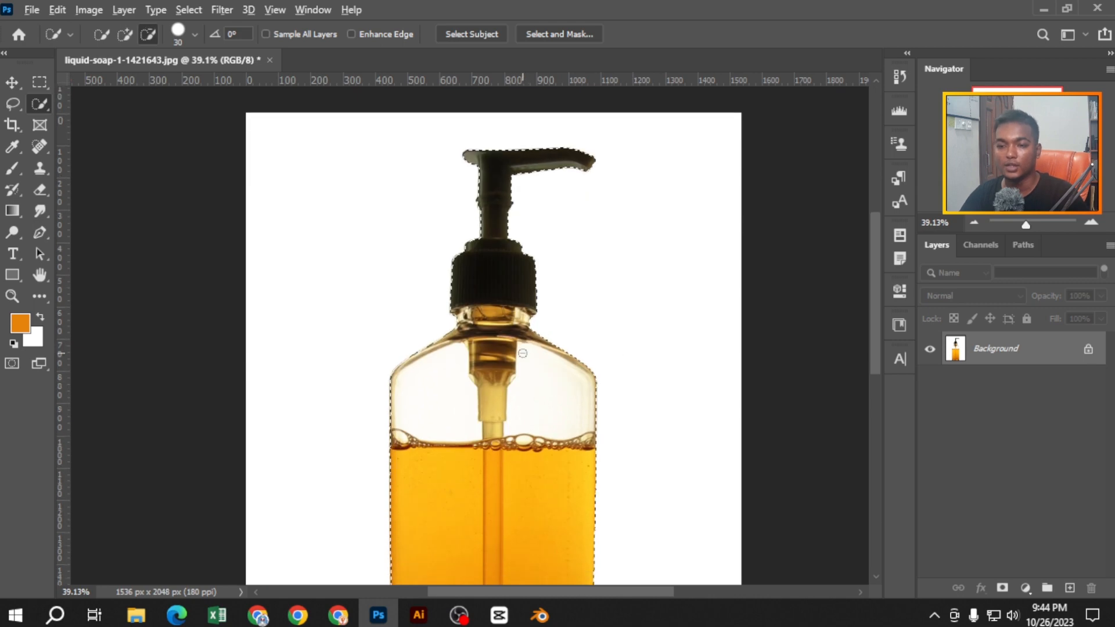
scroll(523, 353, down, 2)
Activate the Move tool and turn off Show Transform Controls
click(12, 82)
scroll(420, 243, up, 2)
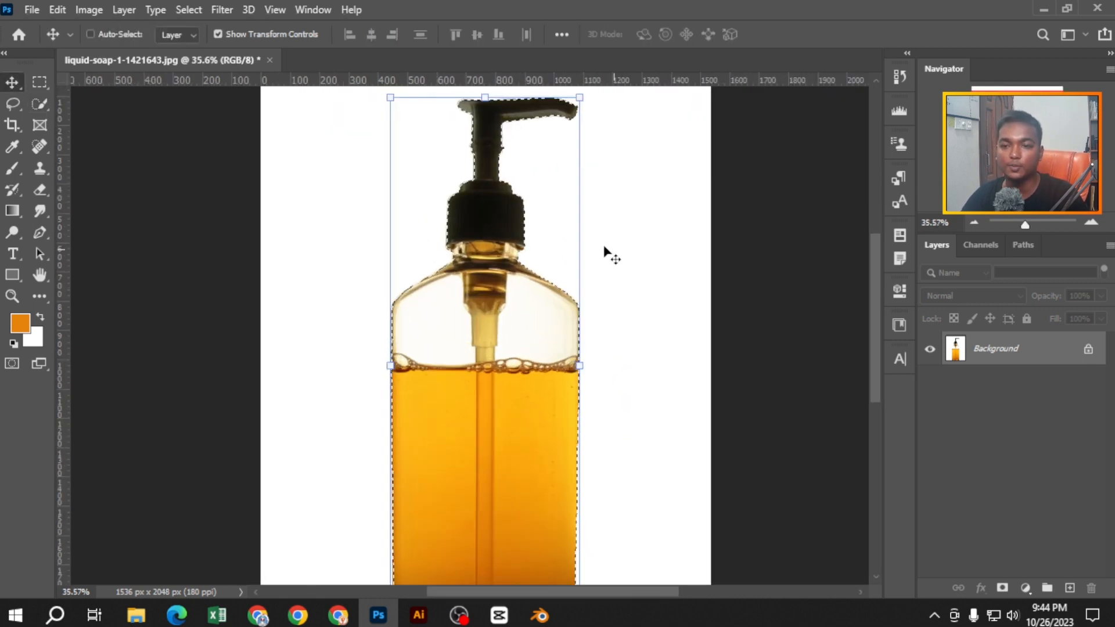
click(229, 33)
scroll(531, 256, up, 1)
scroll(530, 256, down, 1)
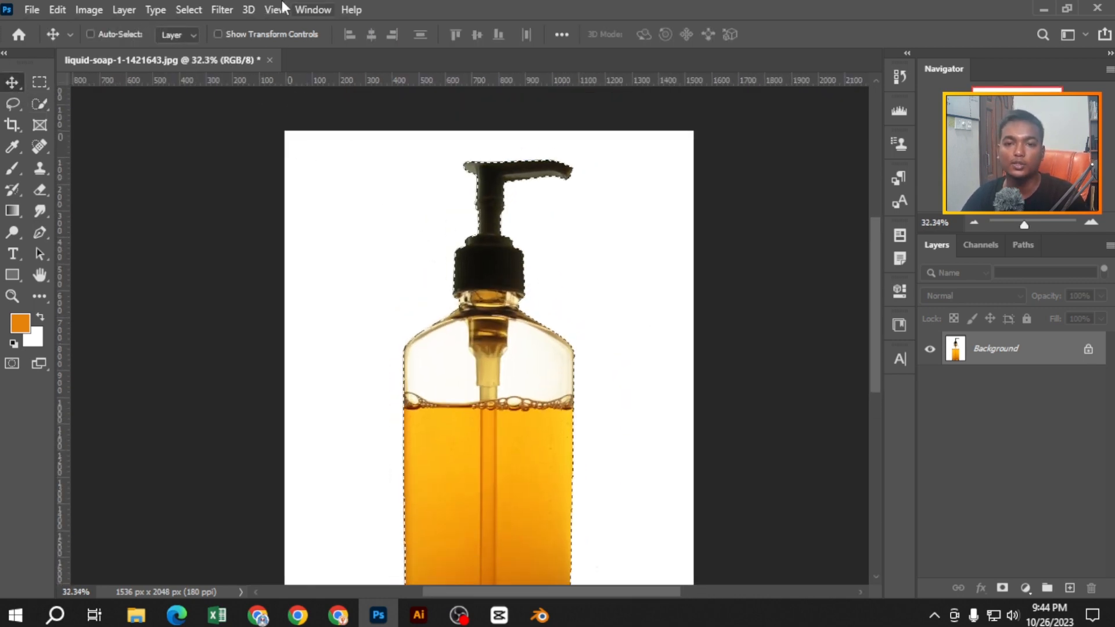
Examine the selection outline up close around the bottle's neck, cap and pump
click(189, 10)
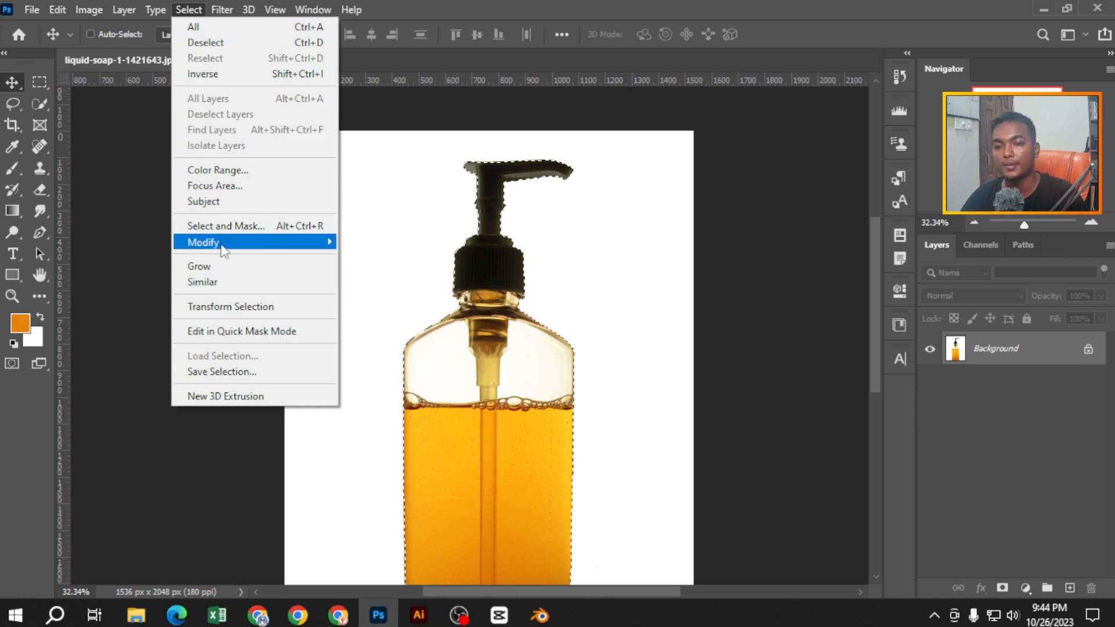
click(597, 248)
scroll(509, 340, up, 1)
scroll(534, 288, up, 3)
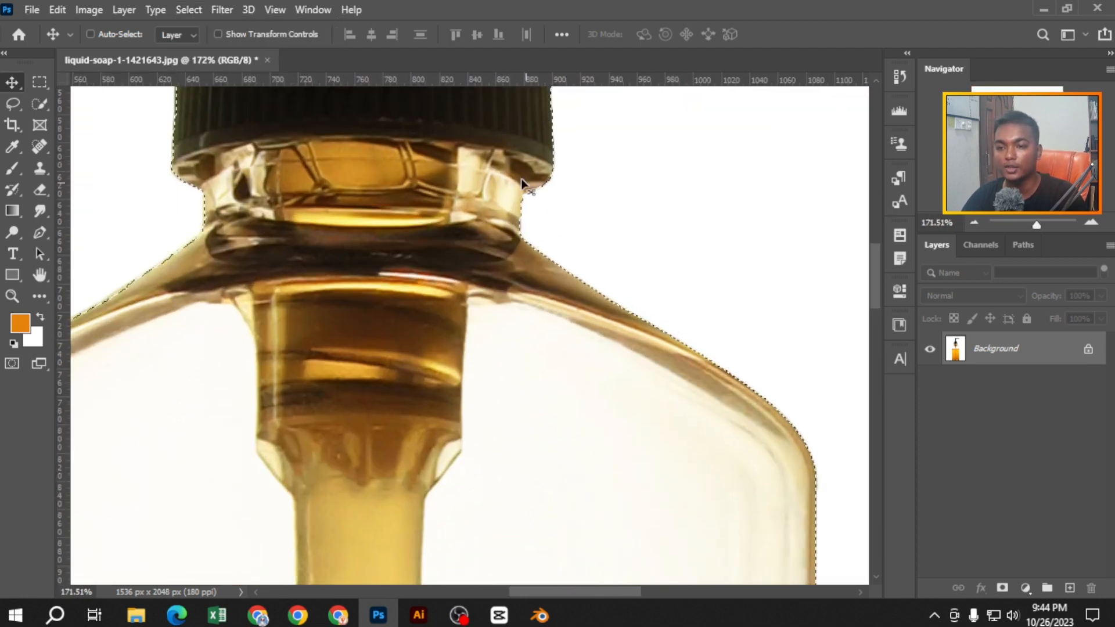
scroll(549, 192, up, 2)
scroll(652, 222, down, 6)
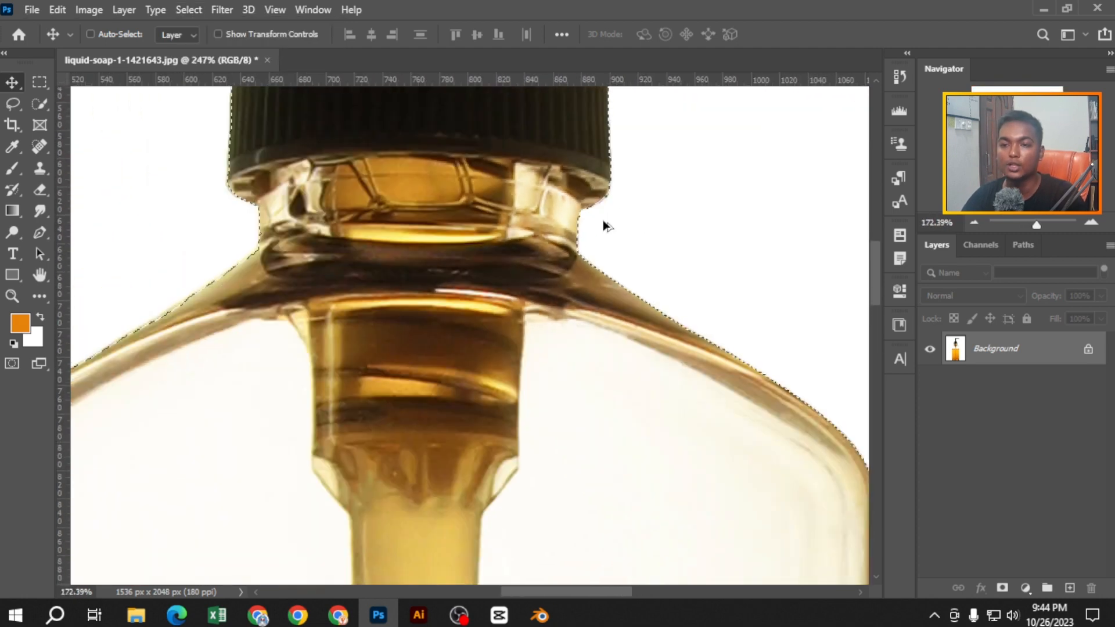
scroll(299, 52, down, 2)
scroll(344, 198, up, 5)
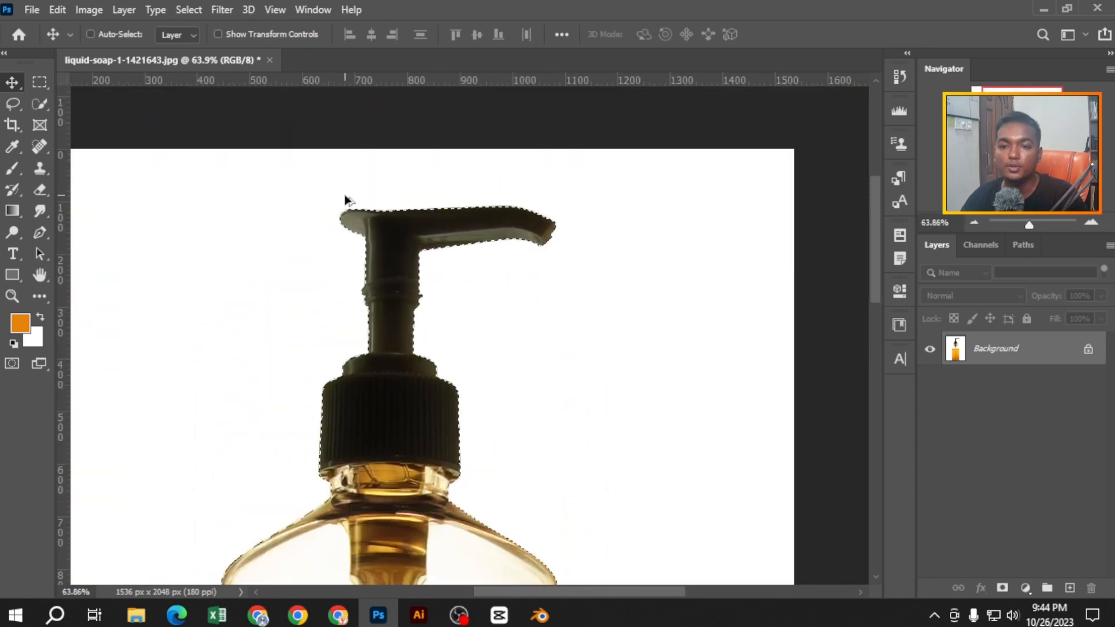
scroll(326, 309, up, 1)
scroll(465, 257, down, 6)
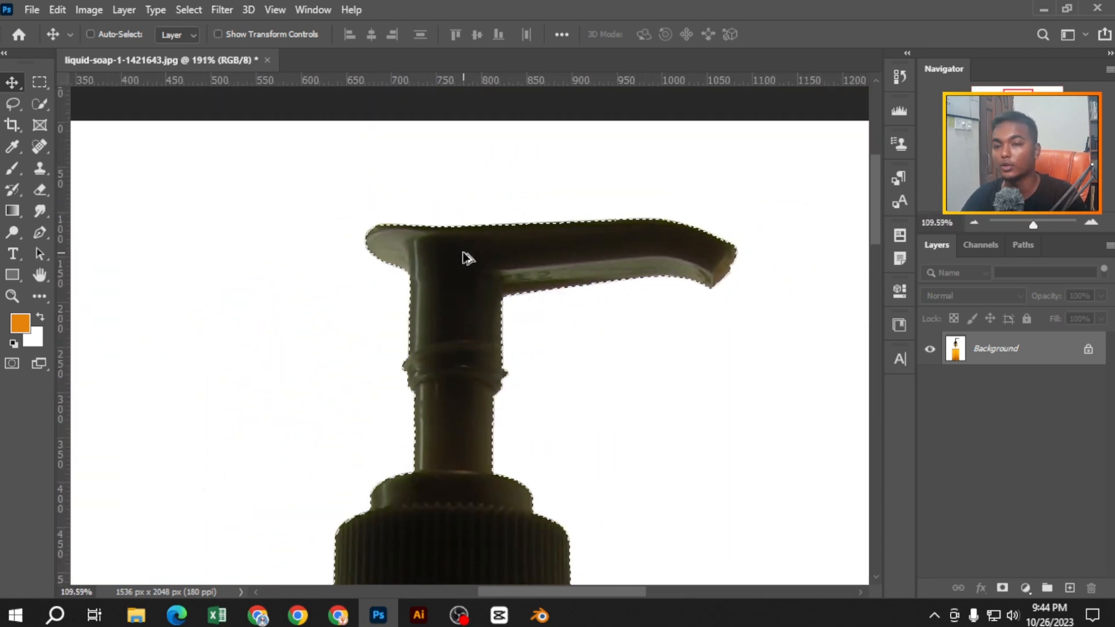
scroll(498, 262, down, 2)
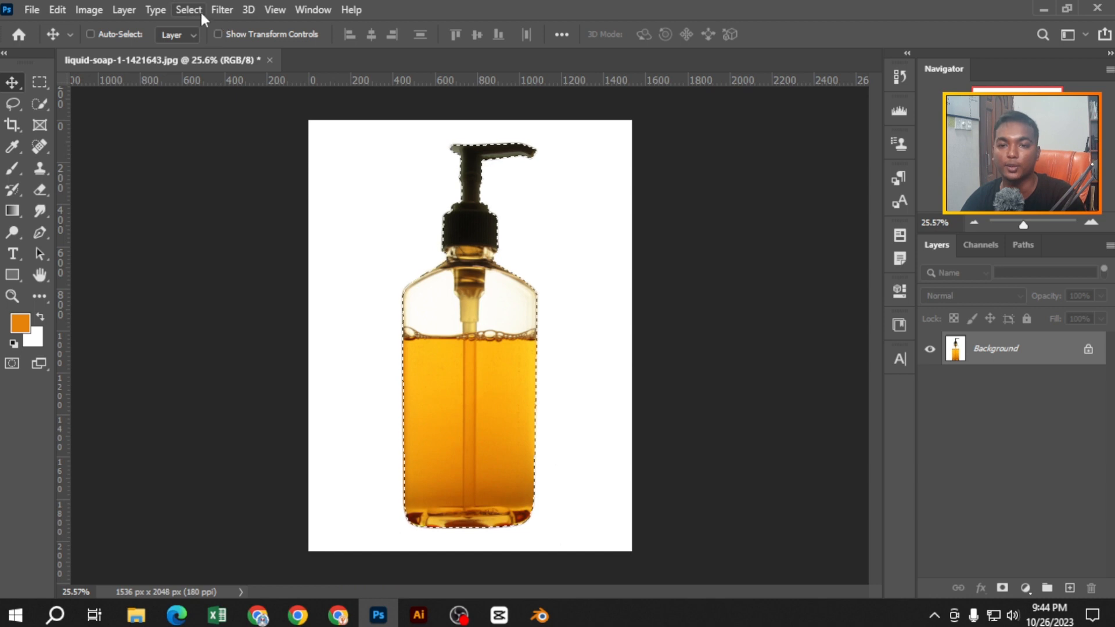
Turn the bottle selection into a 4-pixel border selection and inspect the band at the cap's edge
click(190, 10)
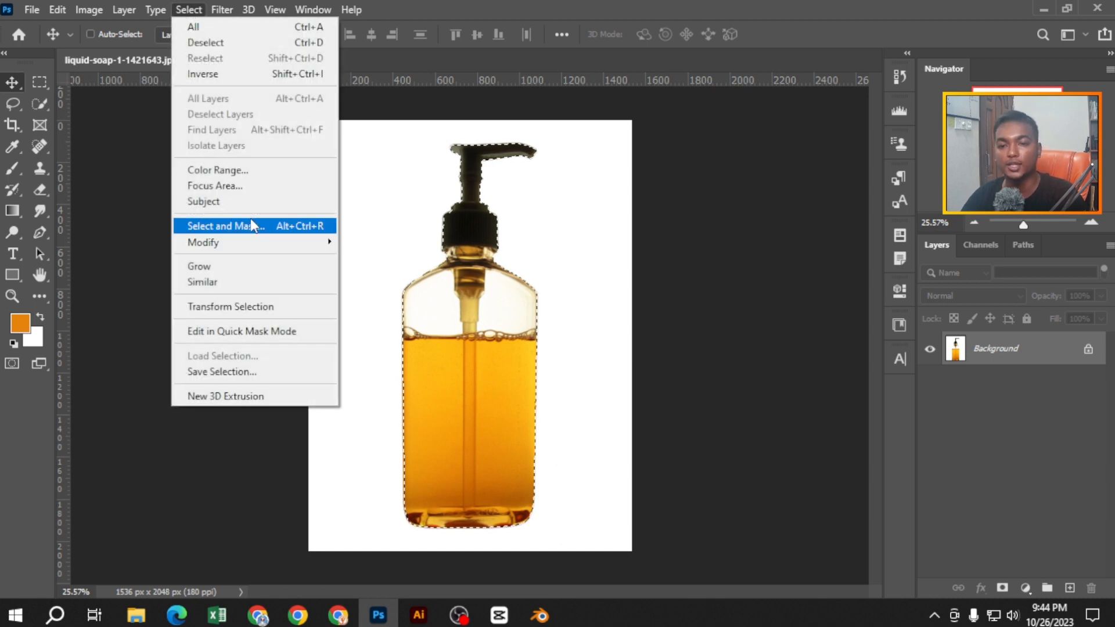
mouse_move(226, 243)
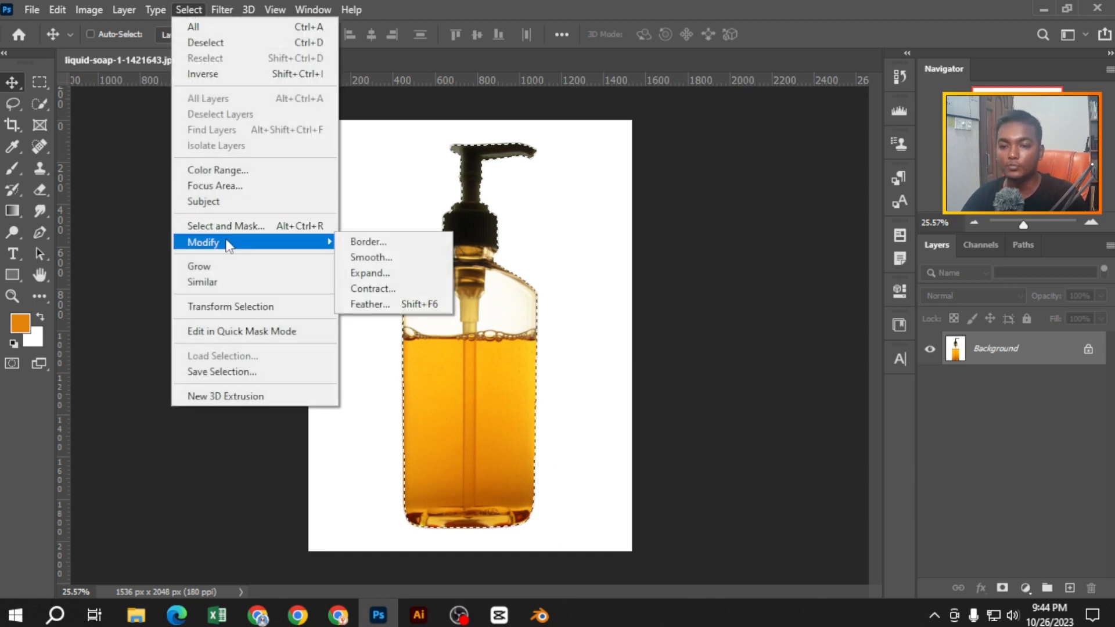
click(384, 242)
drag(519, 154, 569, 158)
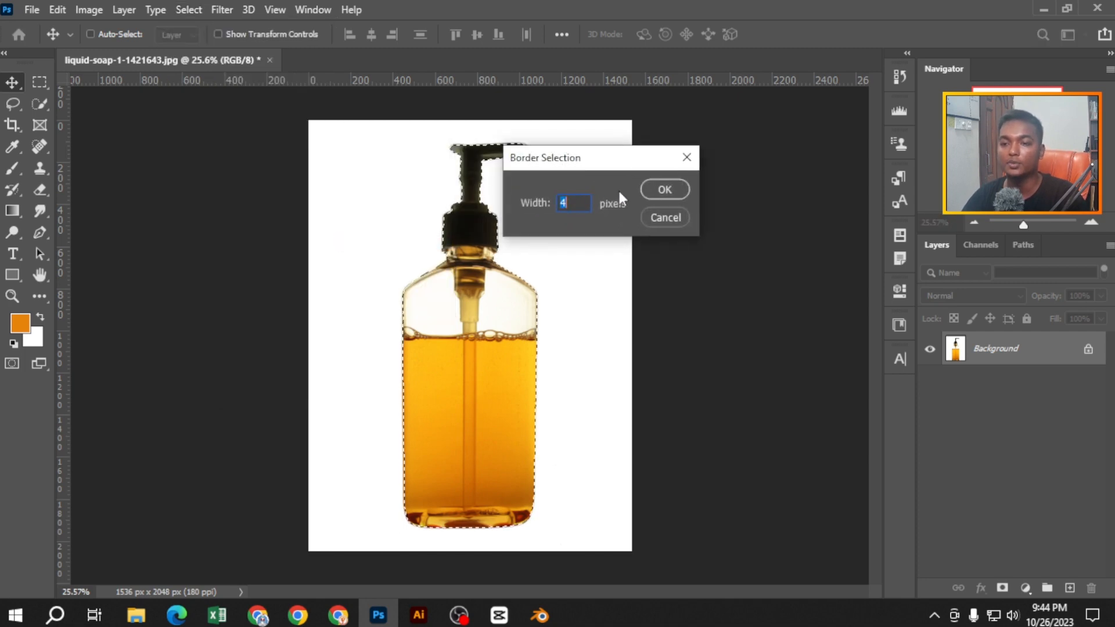
click(664, 189)
scroll(505, 244, up, 5)
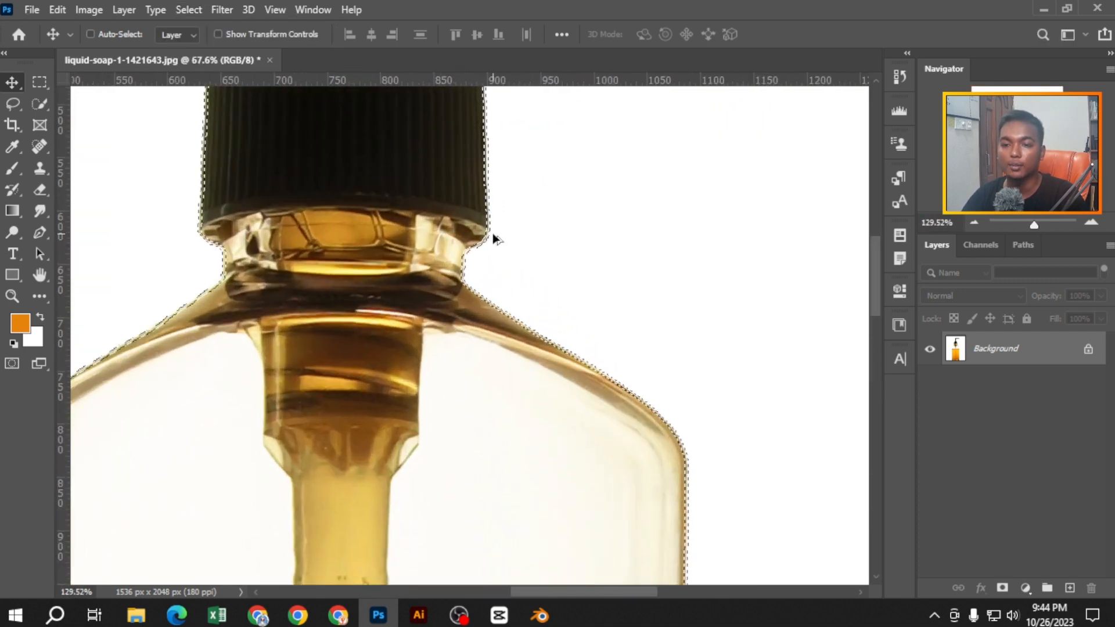
scroll(493, 232, up, 8)
scroll(336, 418, down, 4)
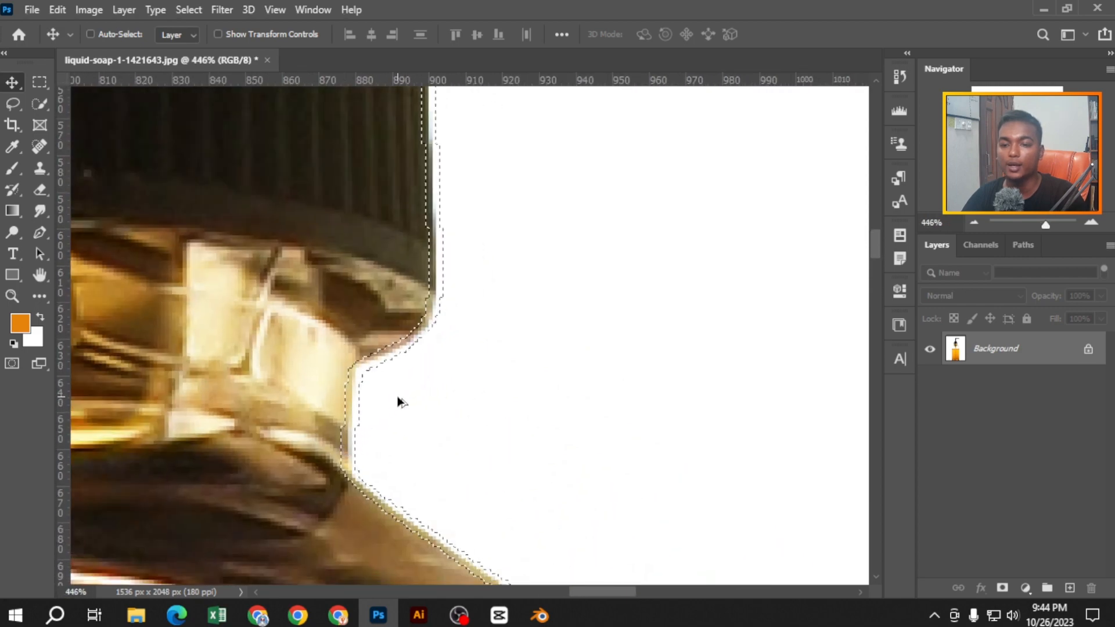
Apply another border to the selection with a width of 20 pixels and inspect the wider band
click(189, 9)
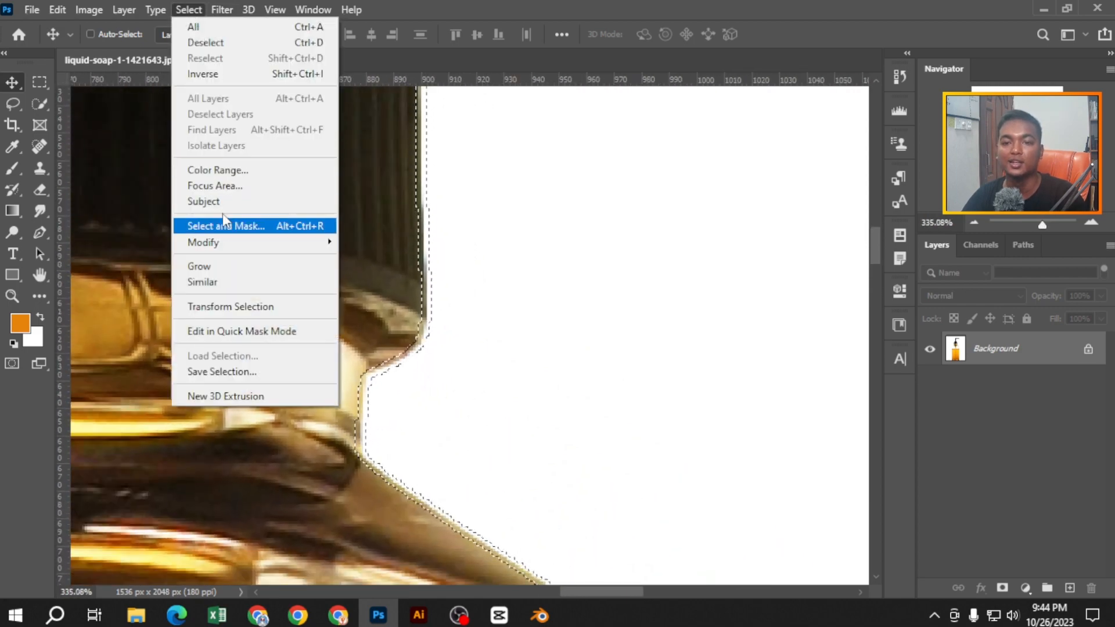
mouse_move(223, 243)
click(419, 244)
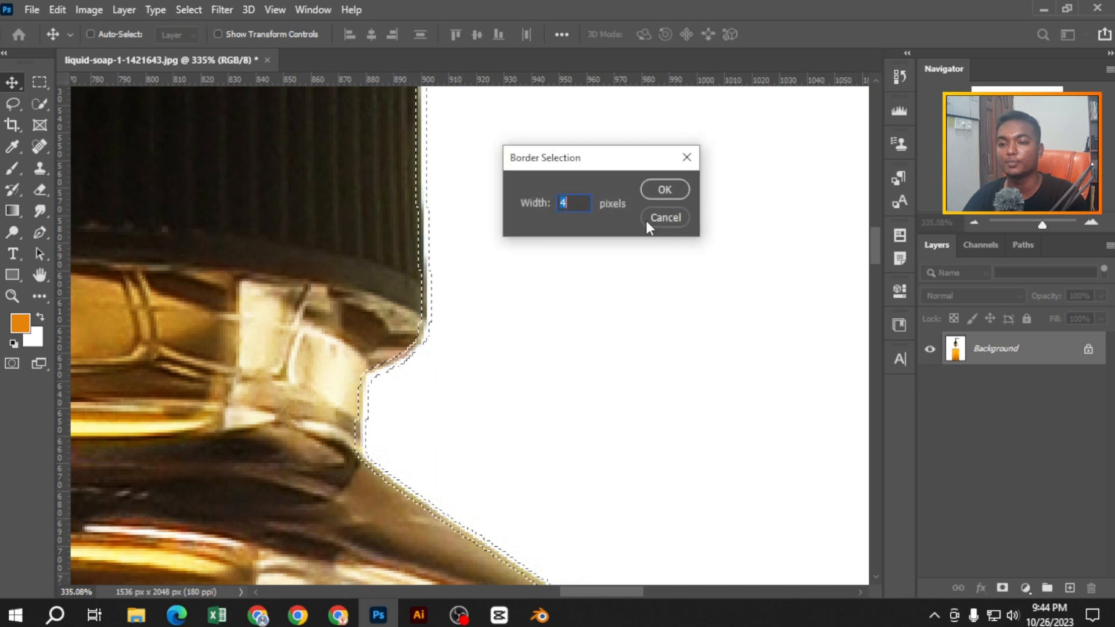
text(20)
click(683, 195)
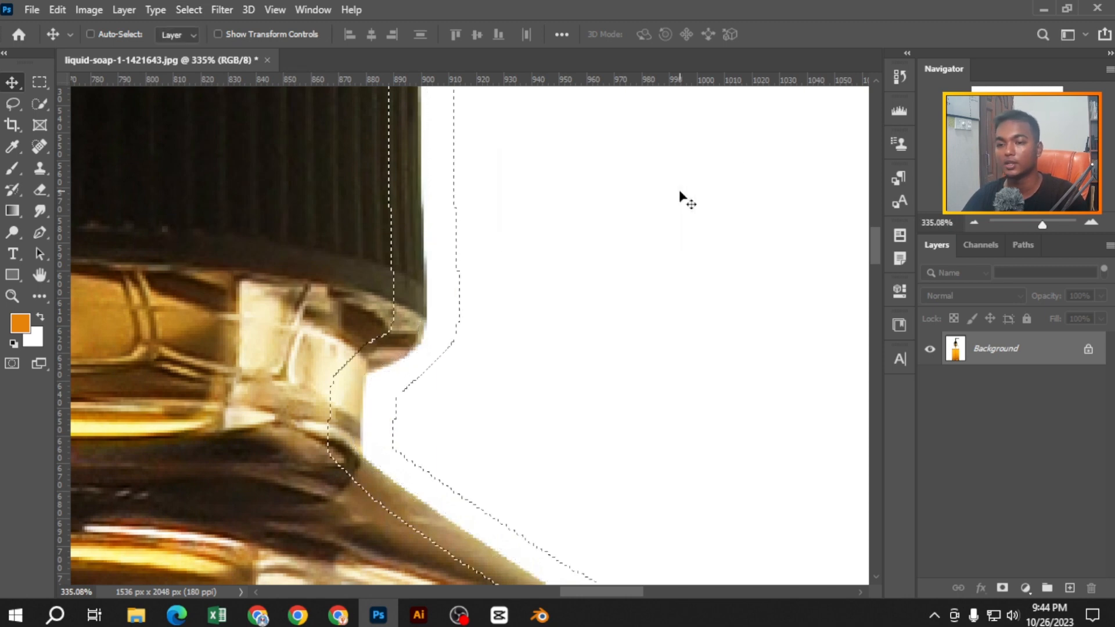
scroll(383, 416, up, 4)
scroll(342, 369, down, 5)
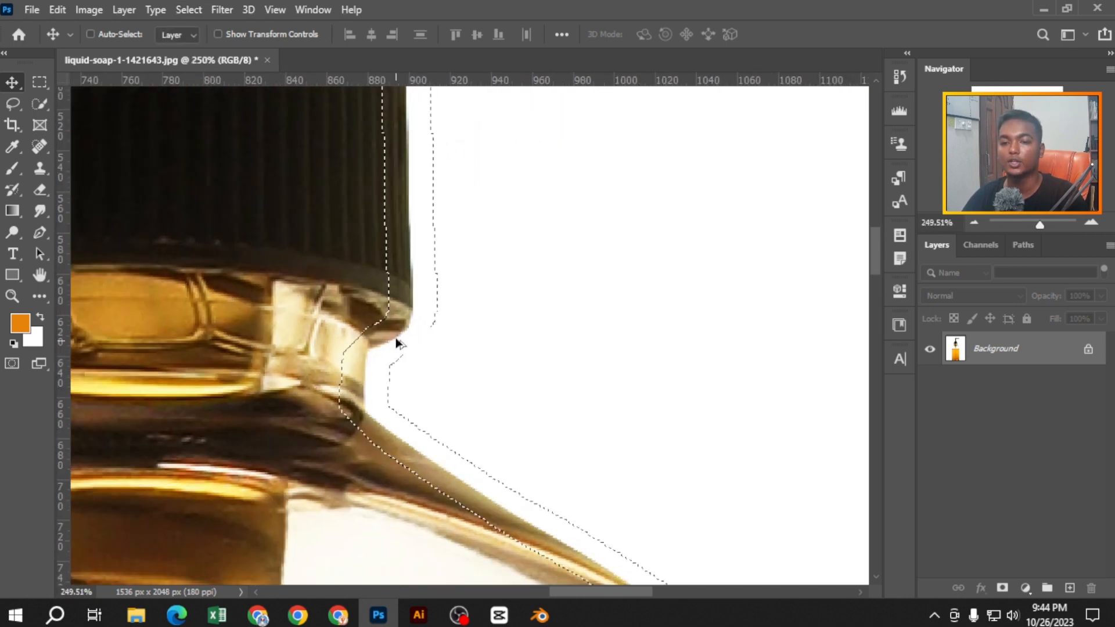
scroll(438, 389, down, 6)
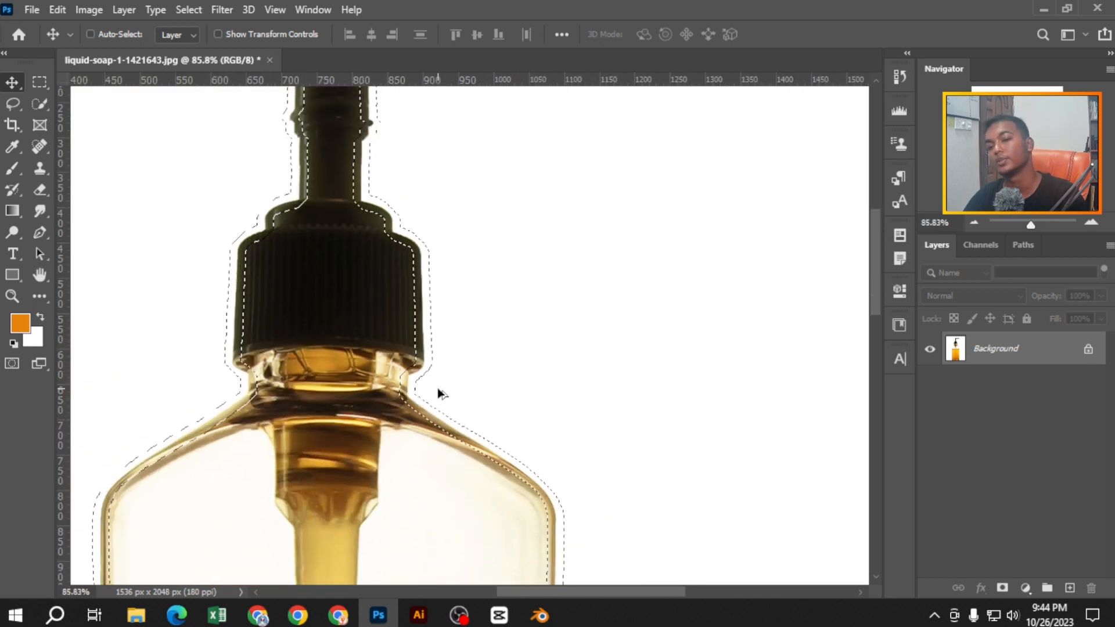
Paint orange inside the border selection all around the bottle with the 250-pixel Brush
key(b)
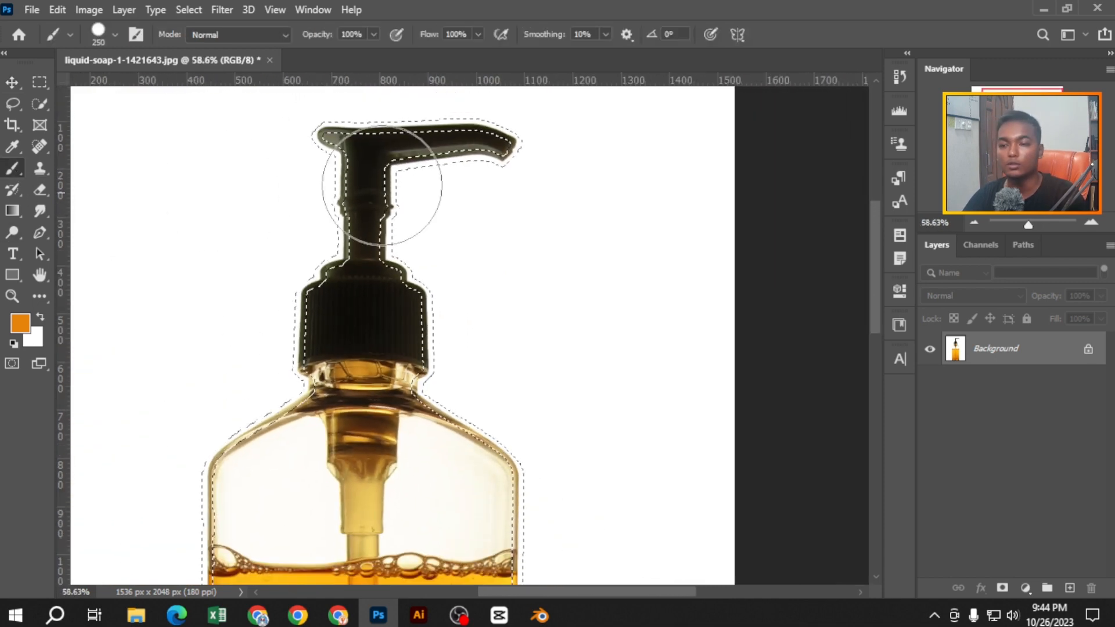
mouse_move(385, 187)
mouse_down()
mouse_move(430, 168)
mouse_move(444, 382)
mouse_move(331, 301)
mouse_move(539, 115)
mouse_move(245, 118)
mouse_move(369, 204)
mouse_move(336, 345)
mouse_move(573, 498)
mouse_up()
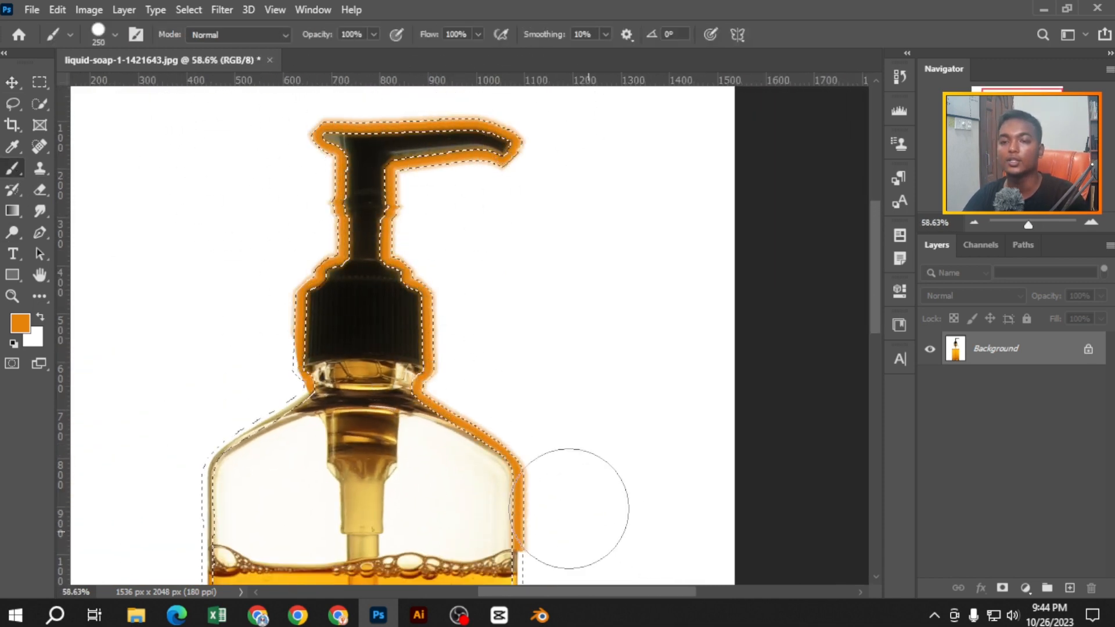
scroll(546, 463, down, 3)
scroll(546, 463, down, 5)
drag(536, 331, 488, 550)
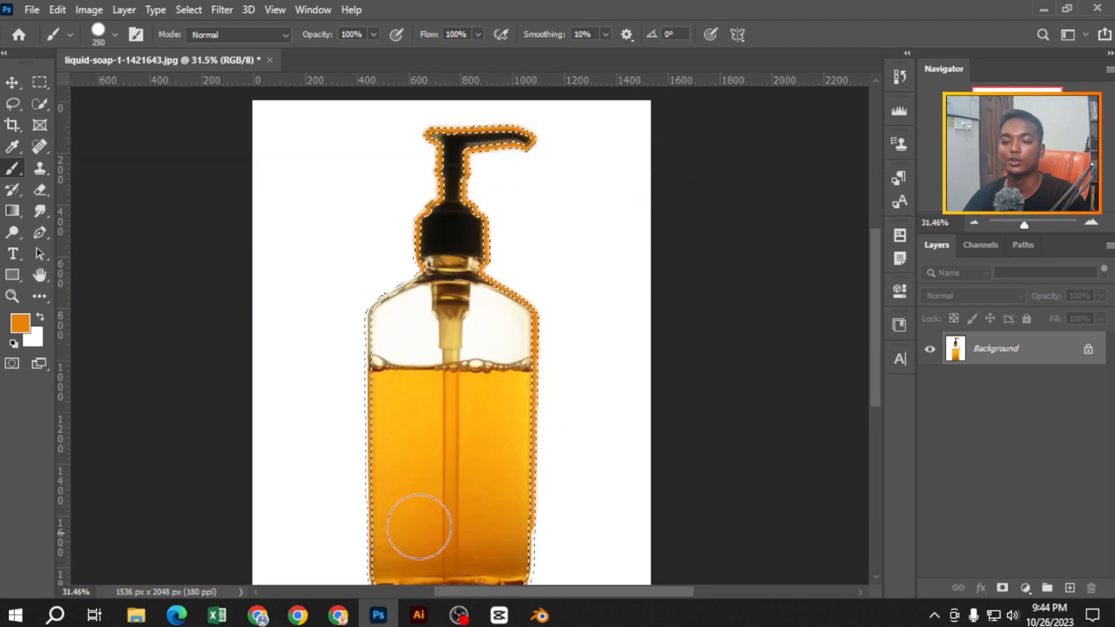
scroll(419, 527, down, 3)
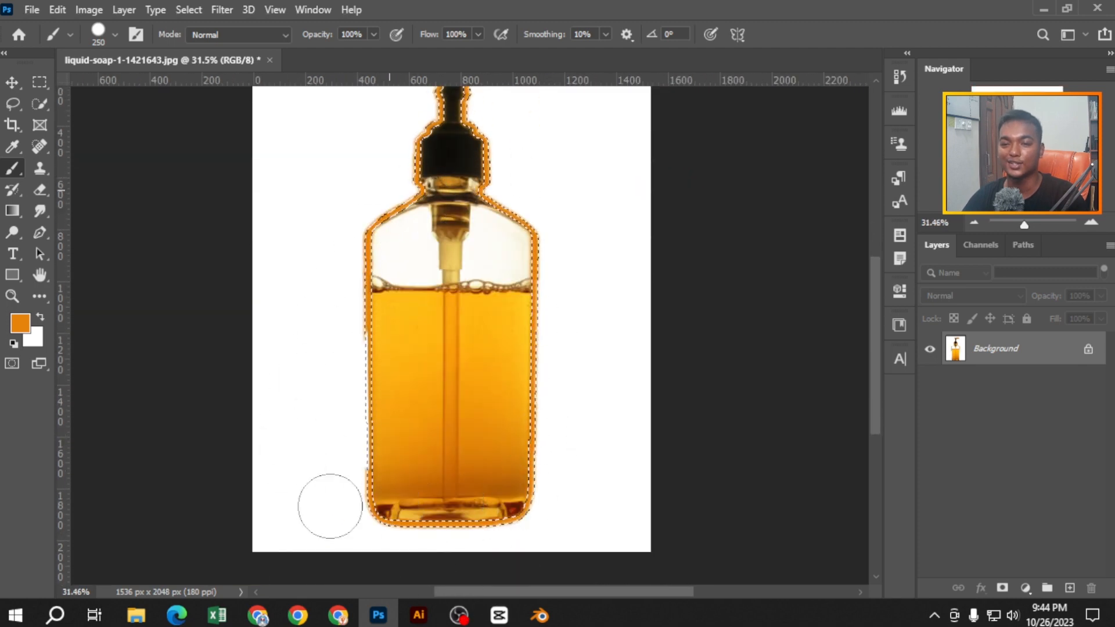
scroll(414, 430, up, 4)
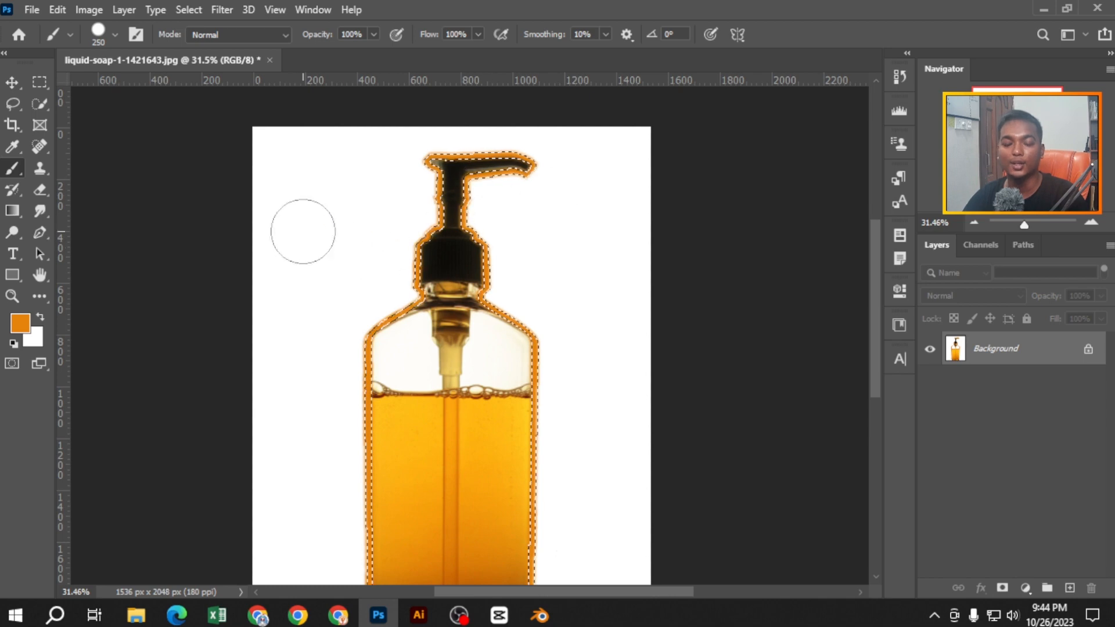
Clear the border selection and inspect the painted orange outline around the cap and shoulders
key(ctrl+d)
scroll(517, 248, up, 3)
scroll(516, 248, up, 3)
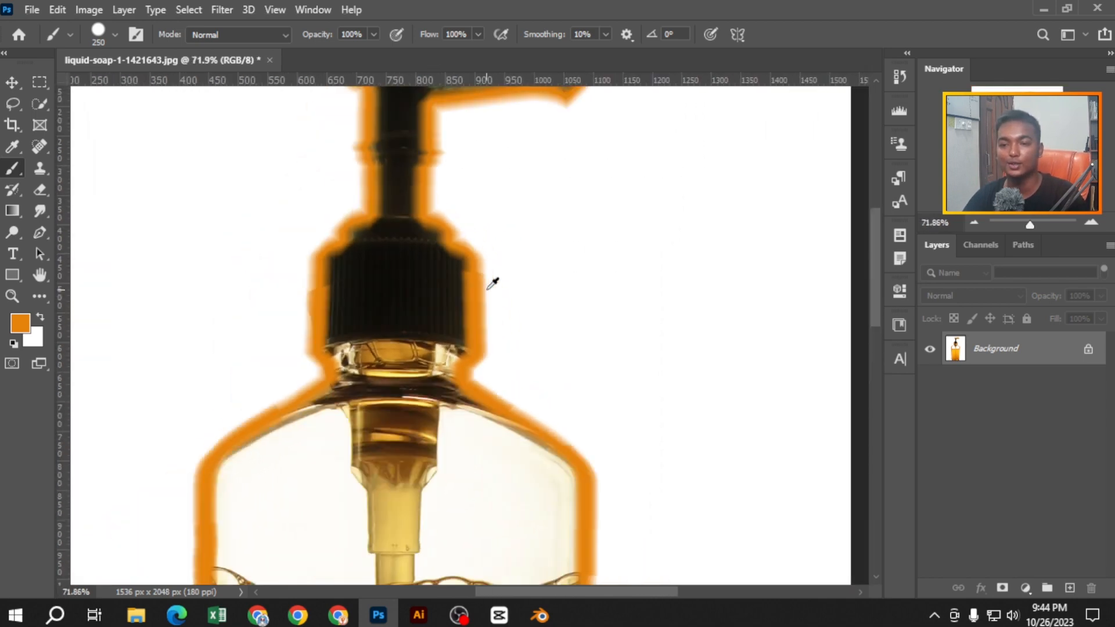
scroll(493, 281, down, 2)
Undo the deselection, orange strokes and both border selections, check the bottle selection, and activate the Move tool
key(ctrl+shift+d)
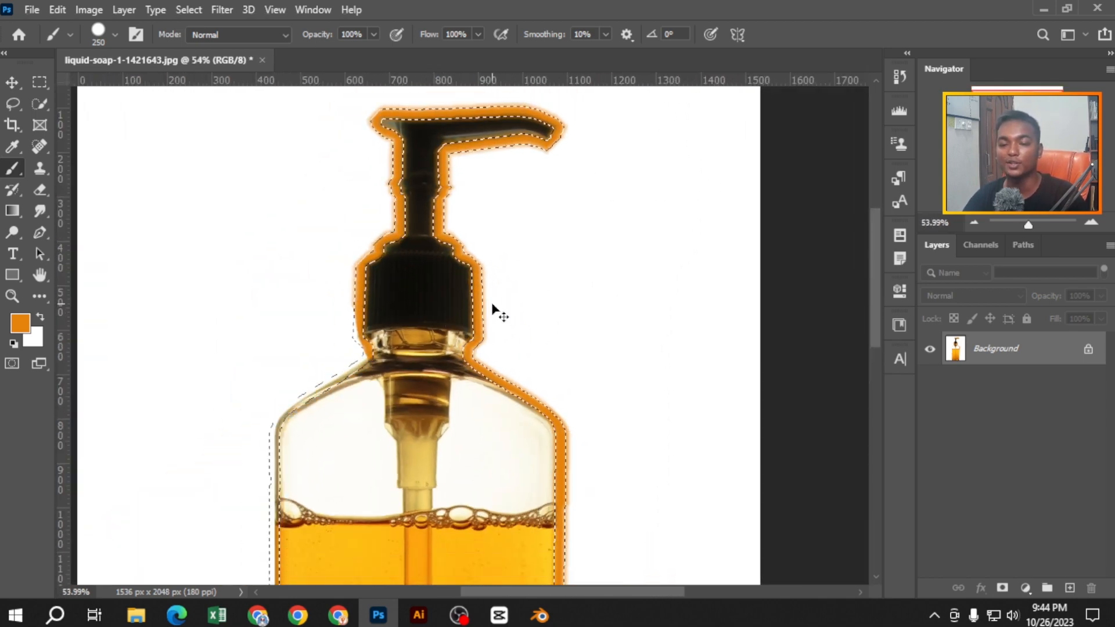
key(ctrl+z)
scroll(500, 268, up, 8)
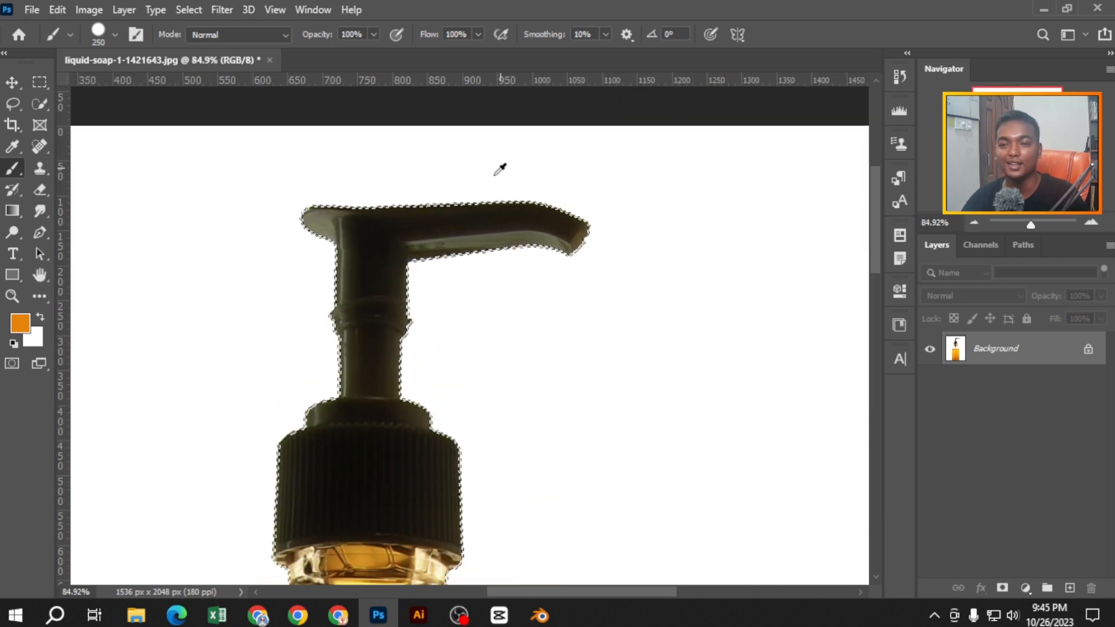
scroll(404, 342, up, 5)
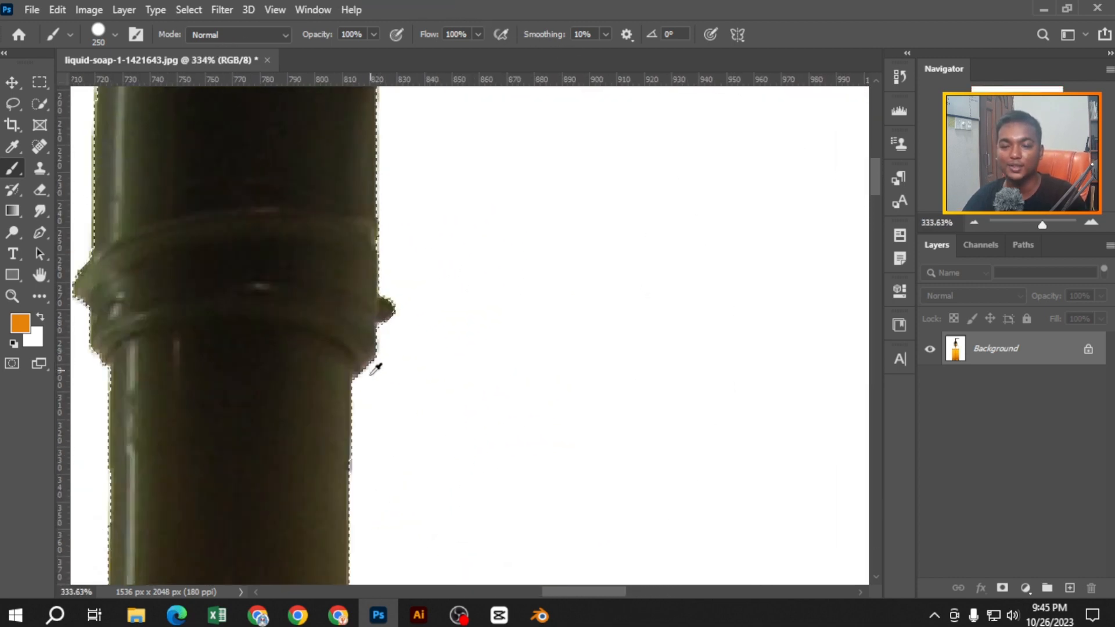
click(12, 83)
scroll(415, 321, down, 10)
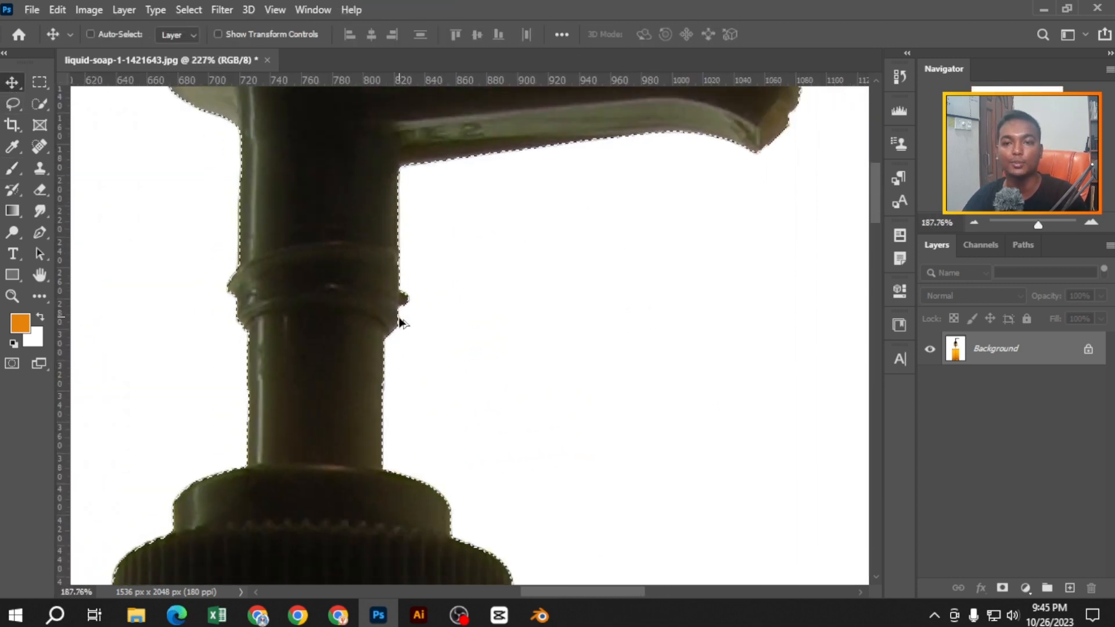
Apply a 15-pixel border to the bottle selection, inspect the band around the pump nozzle, and restore the original selection
click(221, 10)
click(189, 10)
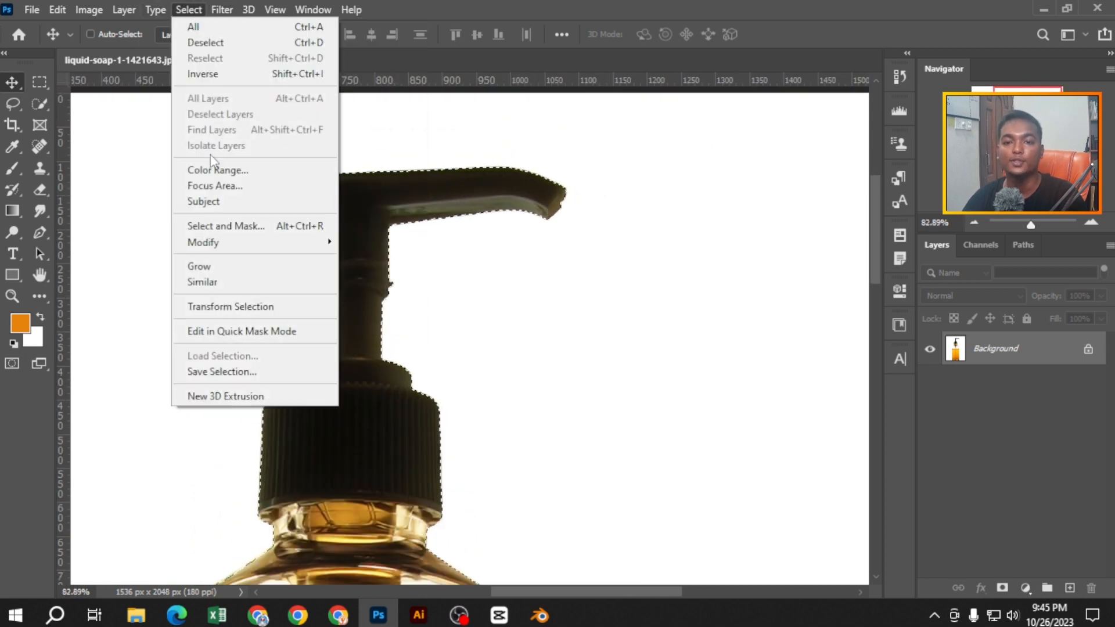
mouse_move(294, 255)
click(374, 243)
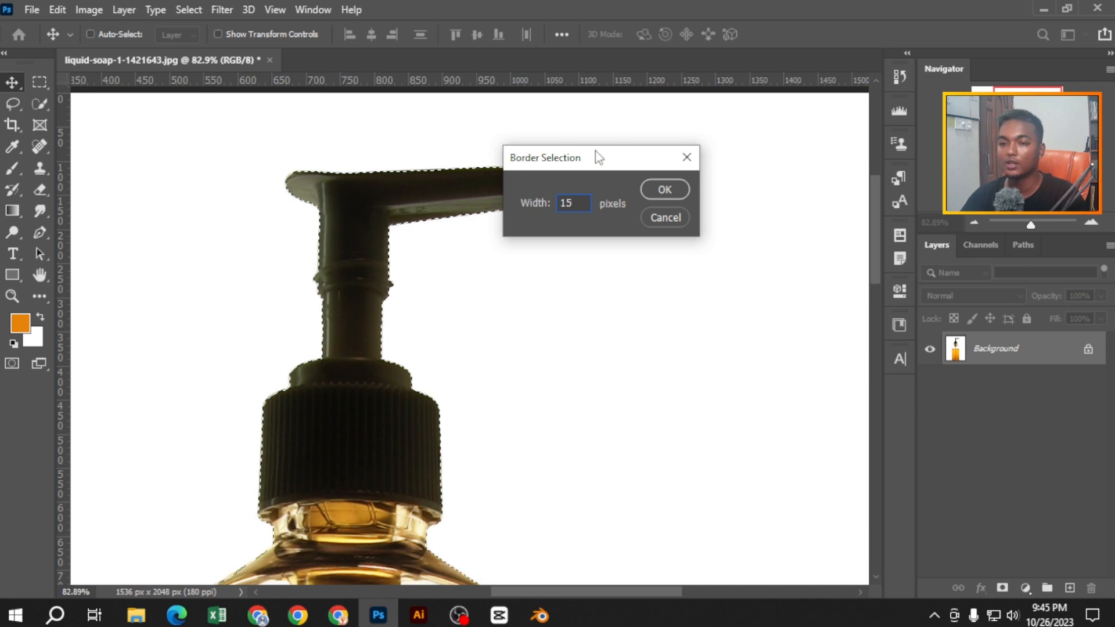
click(662, 193)
scroll(563, 197, up, 2)
scroll(562, 196, up, 1)
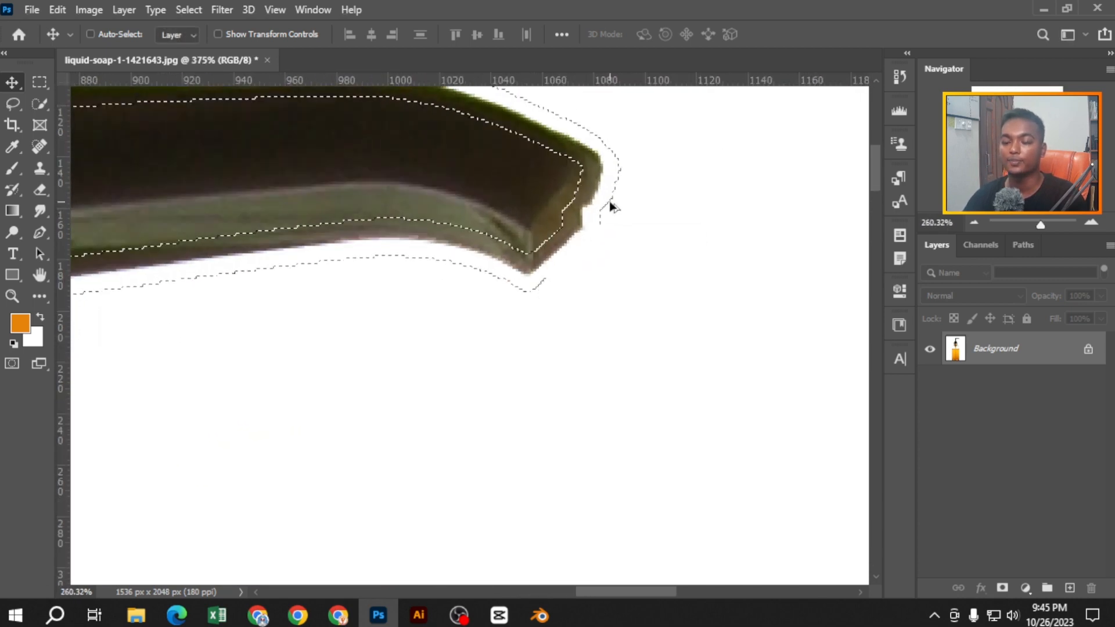
scroll(610, 204, down, 3)
scroll(607, 205, up, 1)
scroll(605, 205, down, 3)
scroll(607, 206, down, 4)
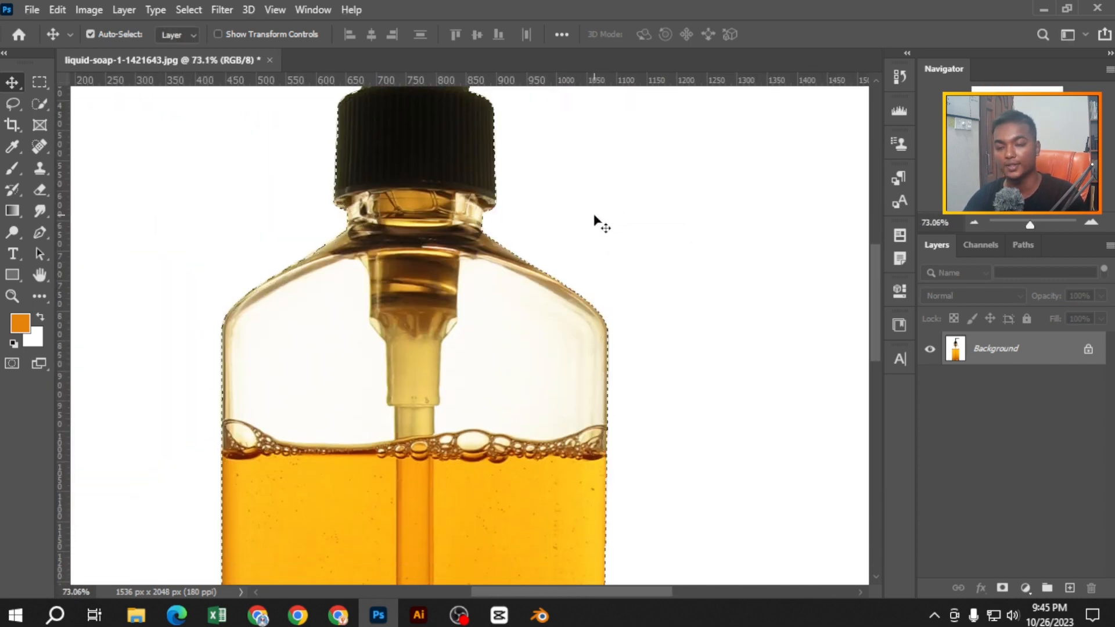
Smooth the bottle selection with a sample radius of 1 pixel and inspect its edge along the cap
scroll(600, 287, up, 2)
click(196, 9)
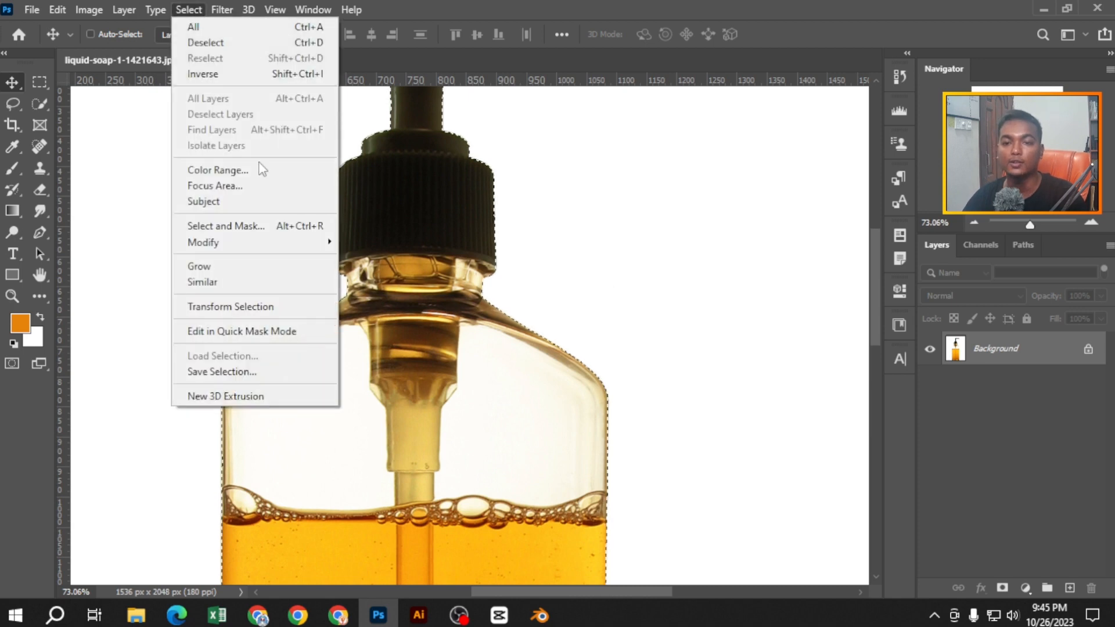
mouse_move(232, 243)
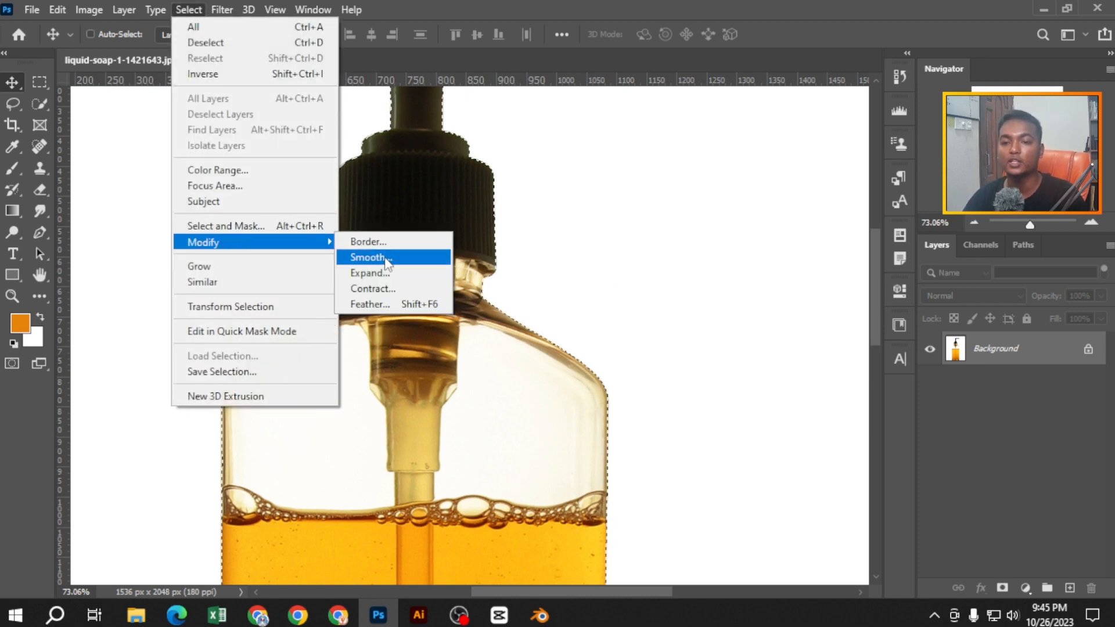
click(386, 260)
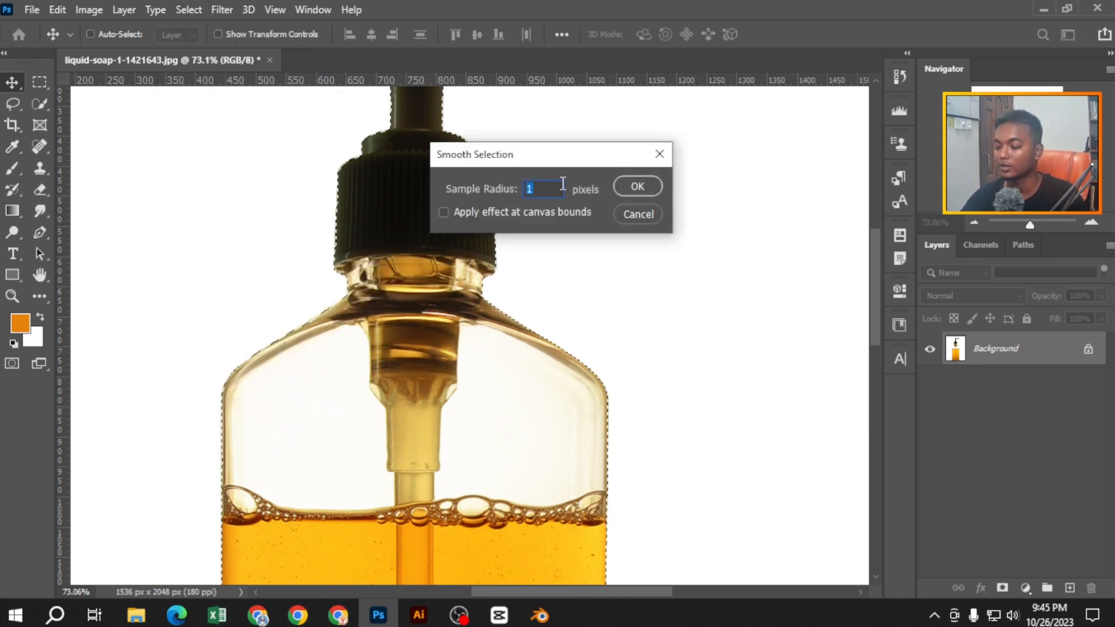
click(638, 186)
scroll(497, 228, up, 10)
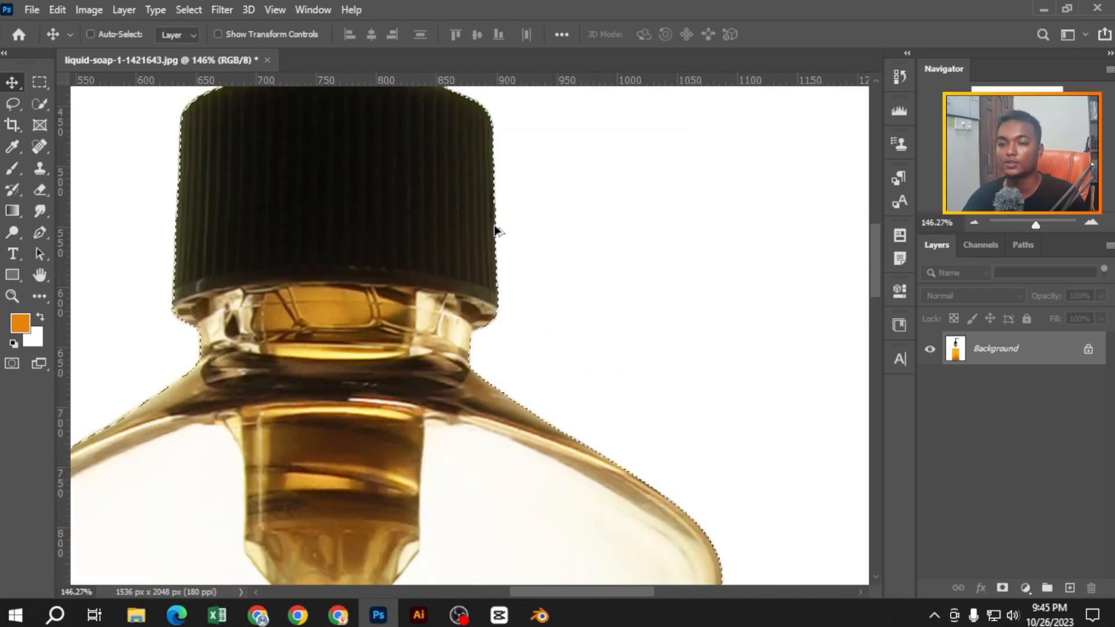
scroll(523, 276, down, 7)
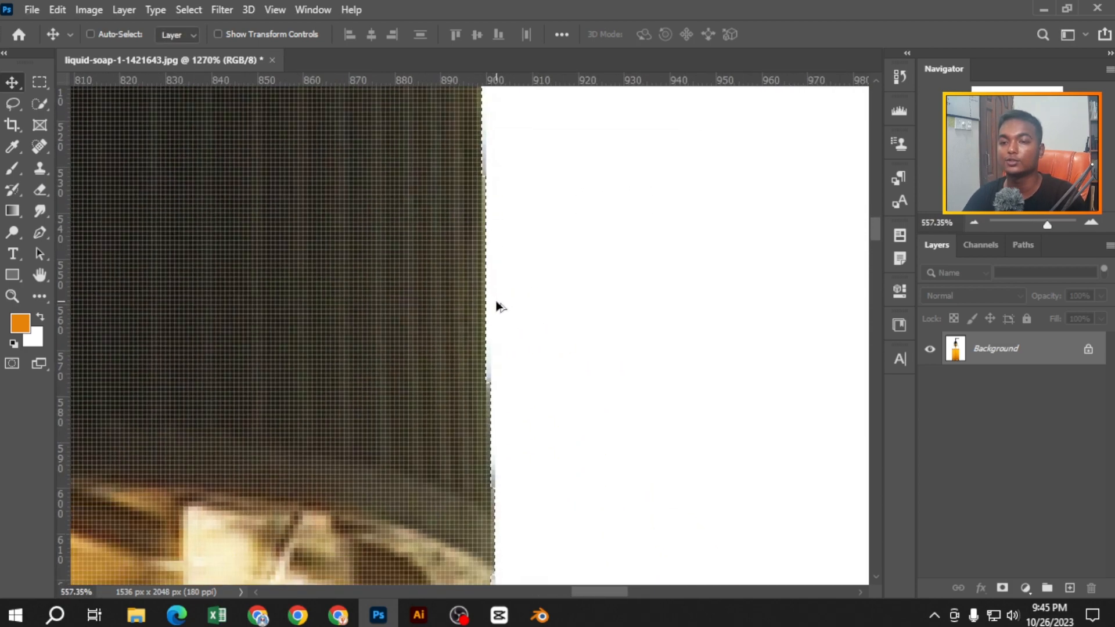
scroll(456, 283, down, 5)
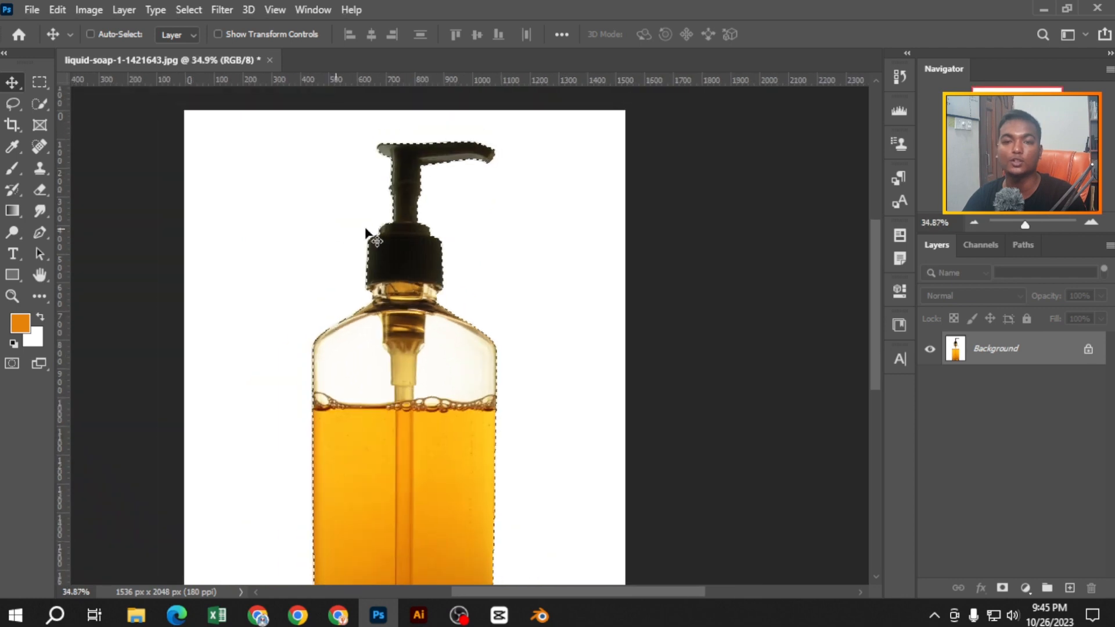
Expand the bottle selection by 10 pixels and inspect the gap around the pump and cap
scroll(369, 234, up, 1)
click(195, 10)
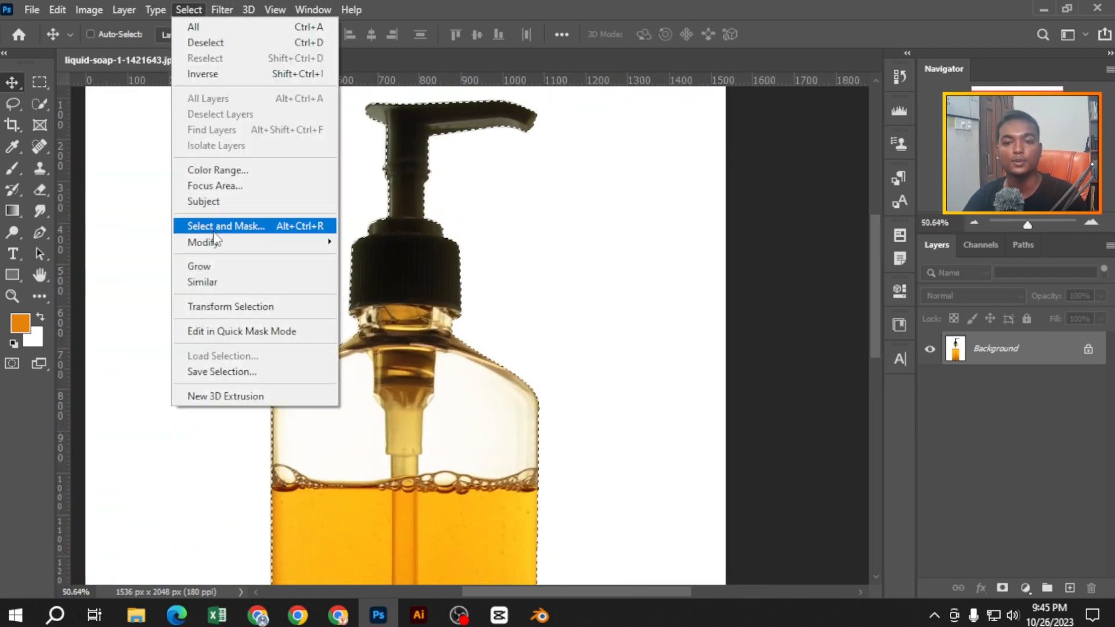
mouse_move(238, 247)
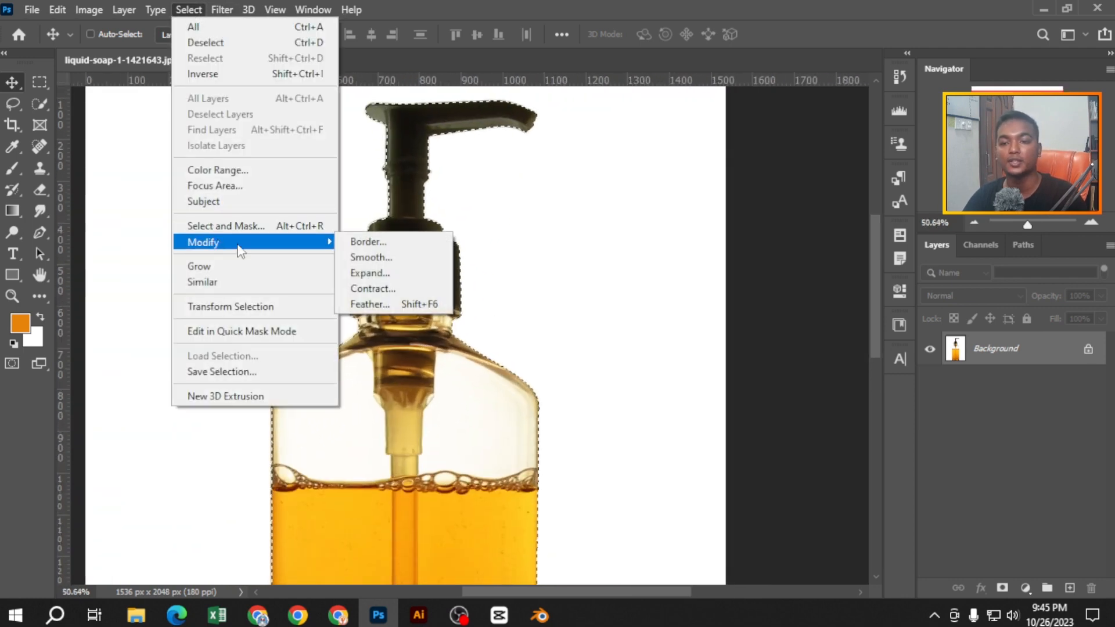
click(381, 273)
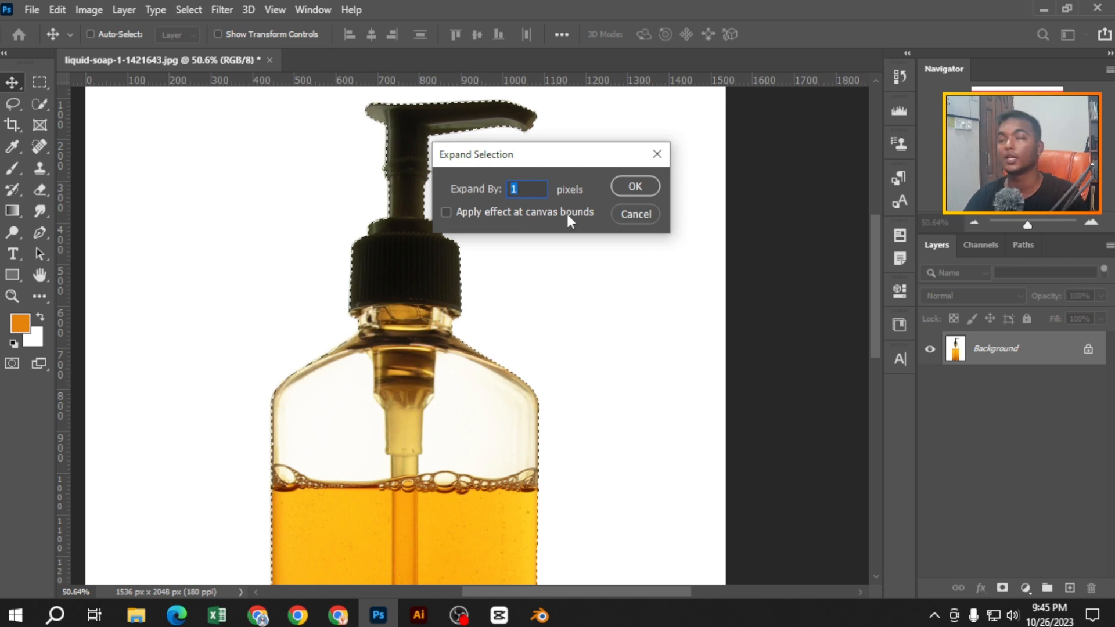
text(10)
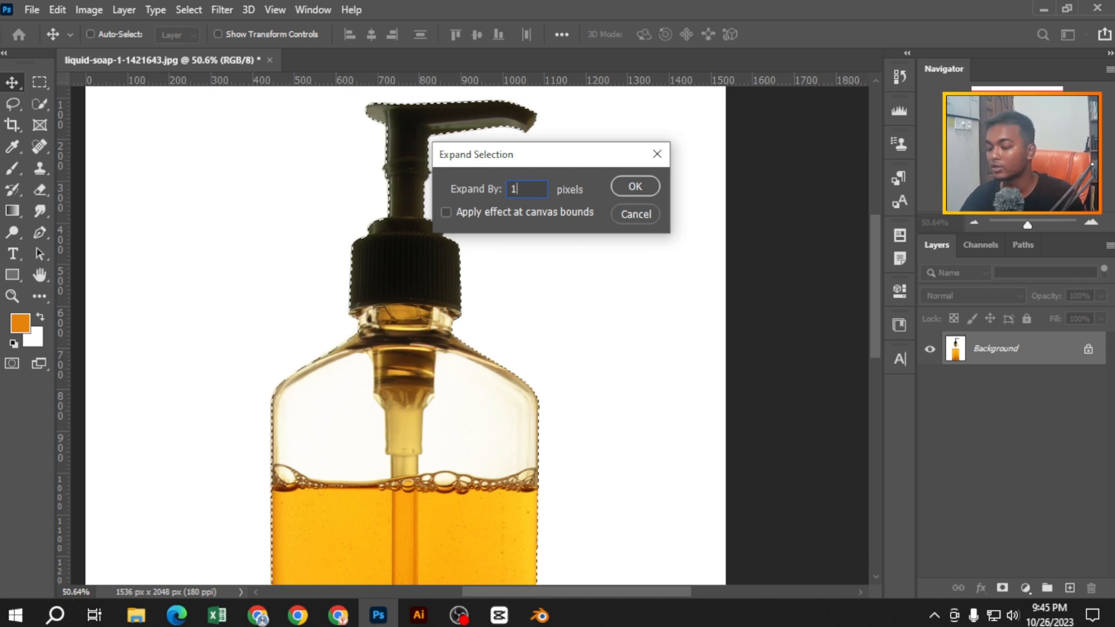
click(642, 190)
scroll(422, 190, up, 5)
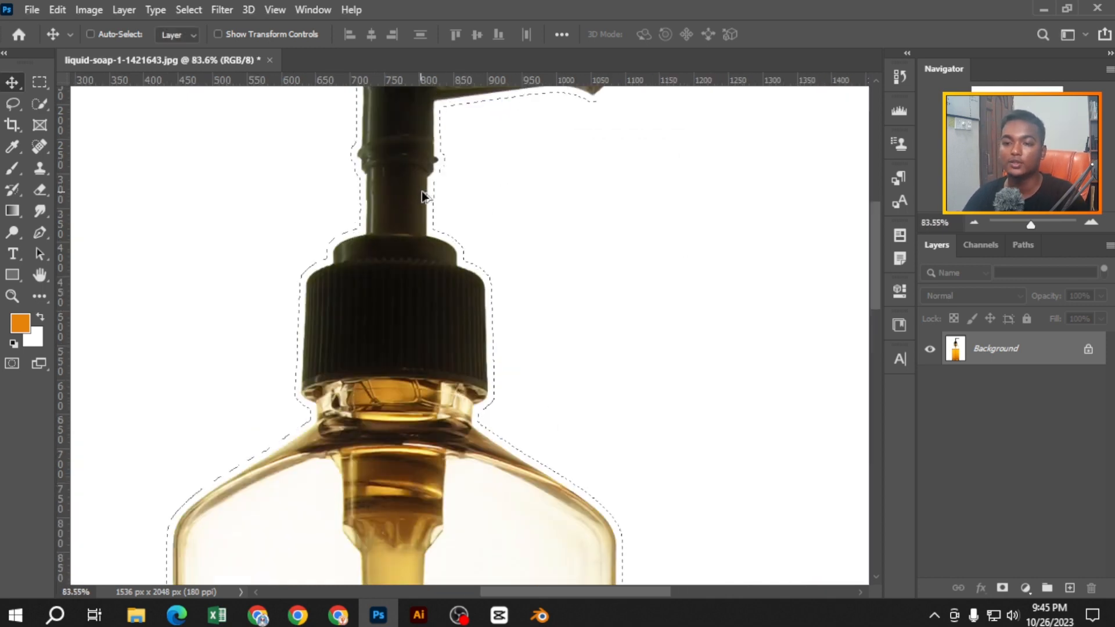
scroll(413, 254, down, 5)
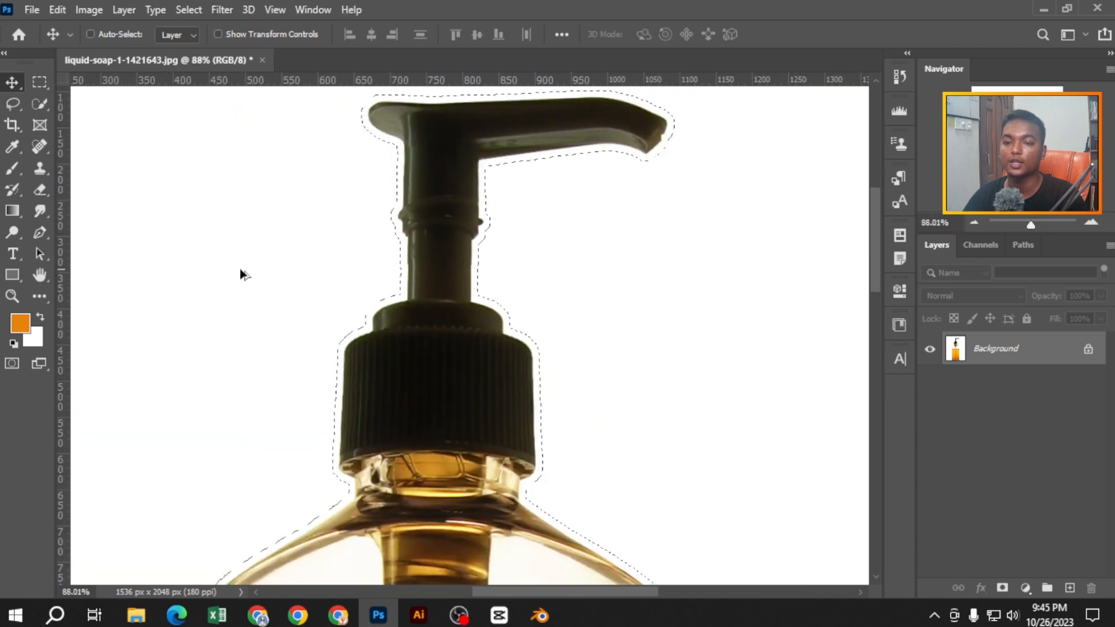
Copy the expanded bottle selection to a single new layer, undoing surplus copies, and select the Background layer with its visibility off
key(ctrl+j)
key(ctrl+j)
key(ctrl+j)
key(ctrl+j)
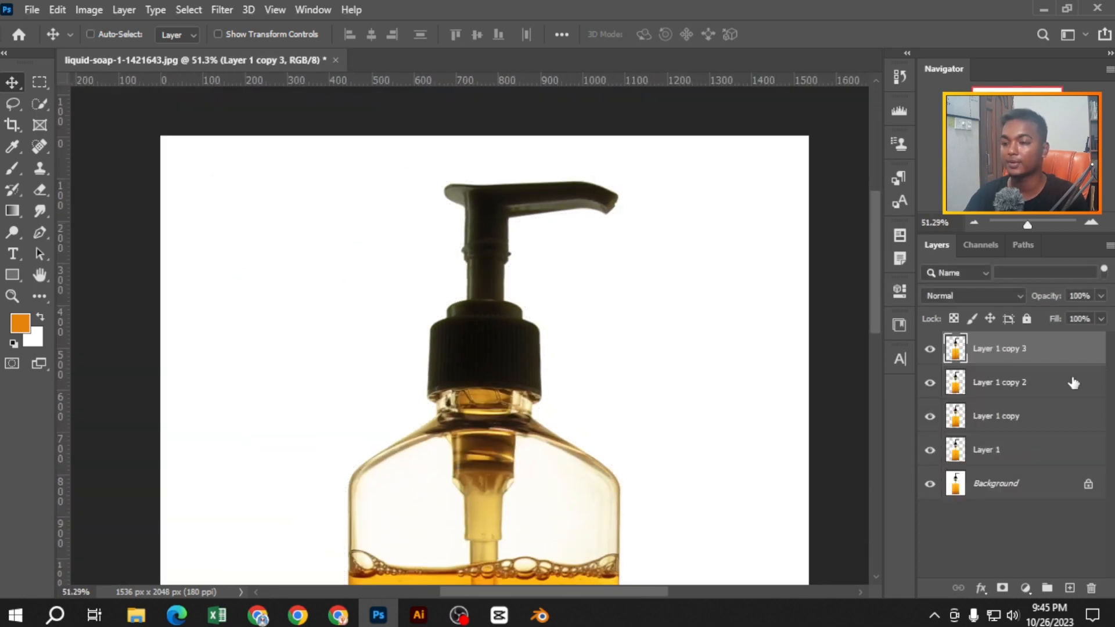
key(ctrl+z)
key(ctrl+z)
scroll(596, 361, down, 2)
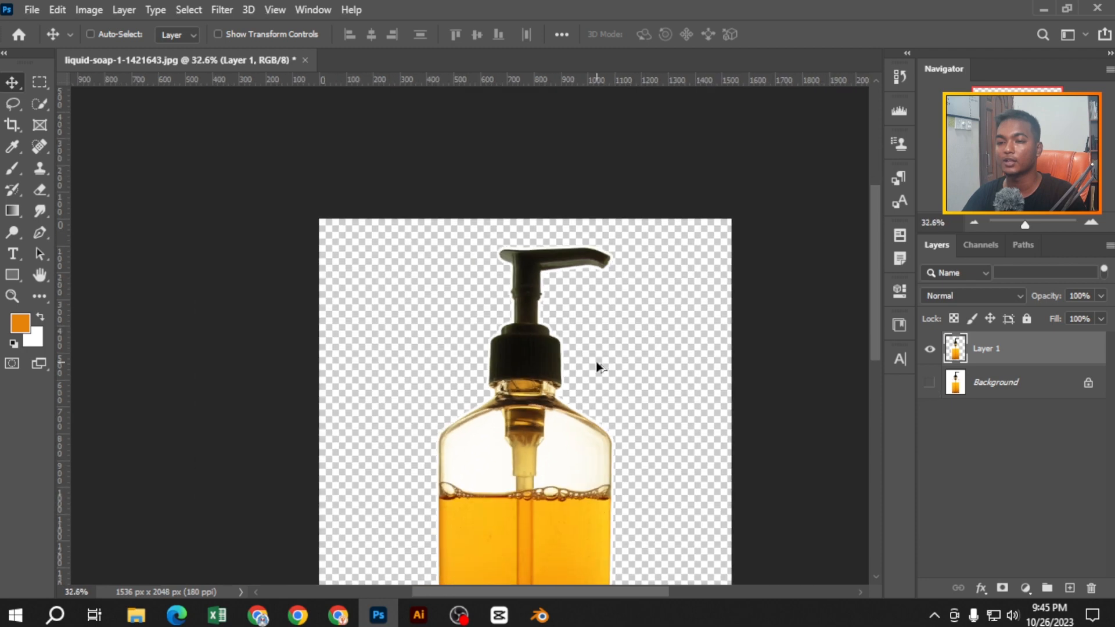
click(1021, 385)
click(1025, 588)
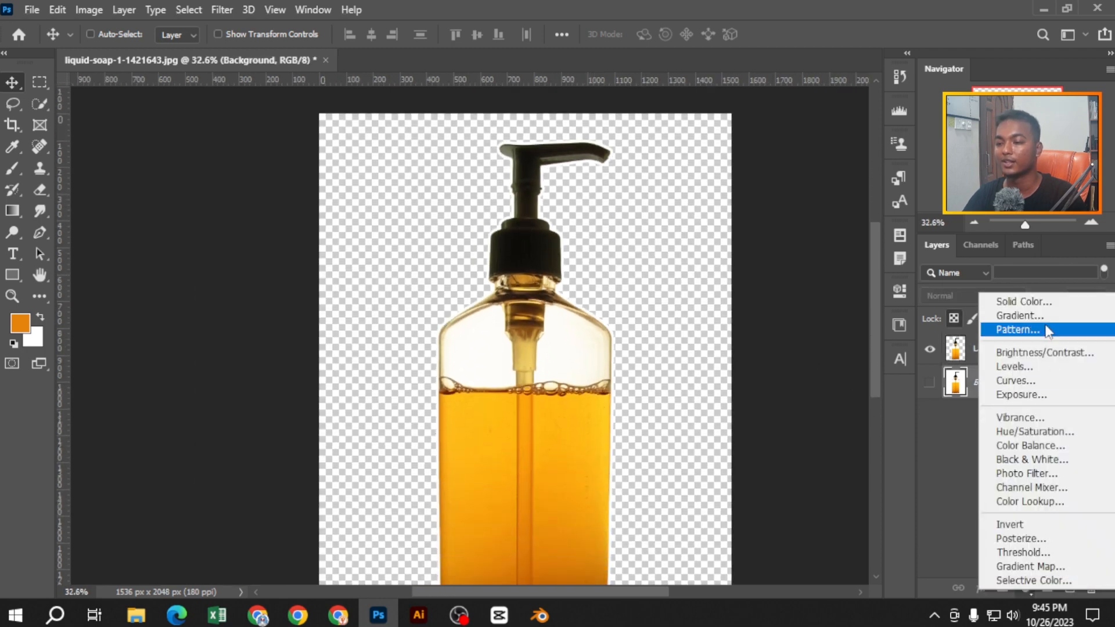
click(1037, 315)
click(696, 273)
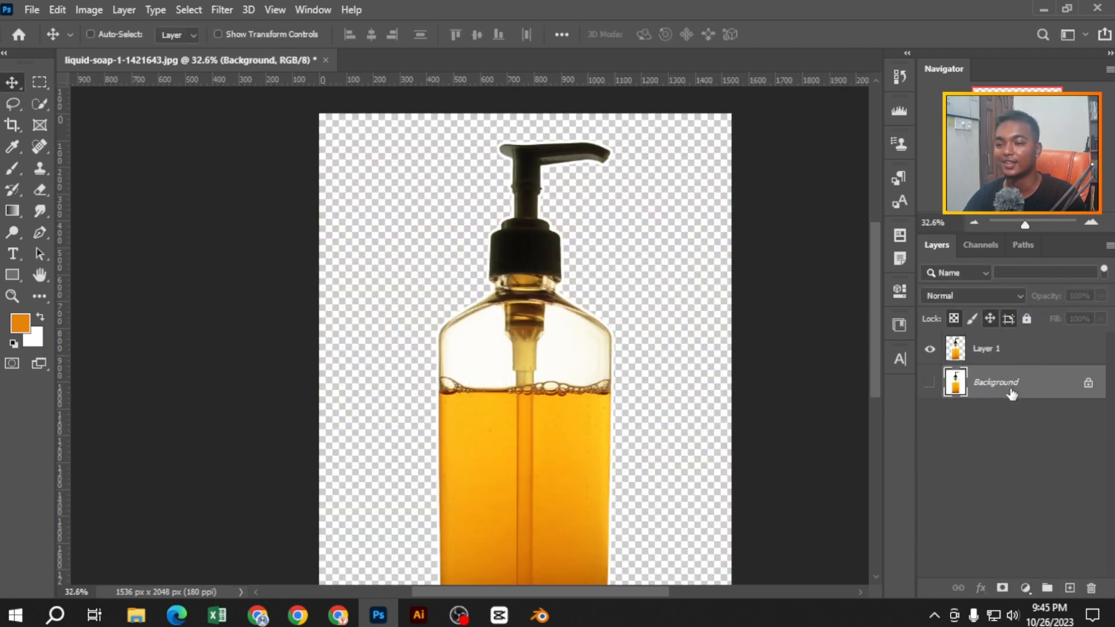
Add a solid black (000000) fill layer between the Background and the bottle cutout, and activate the Move tool
click(1023, 588)
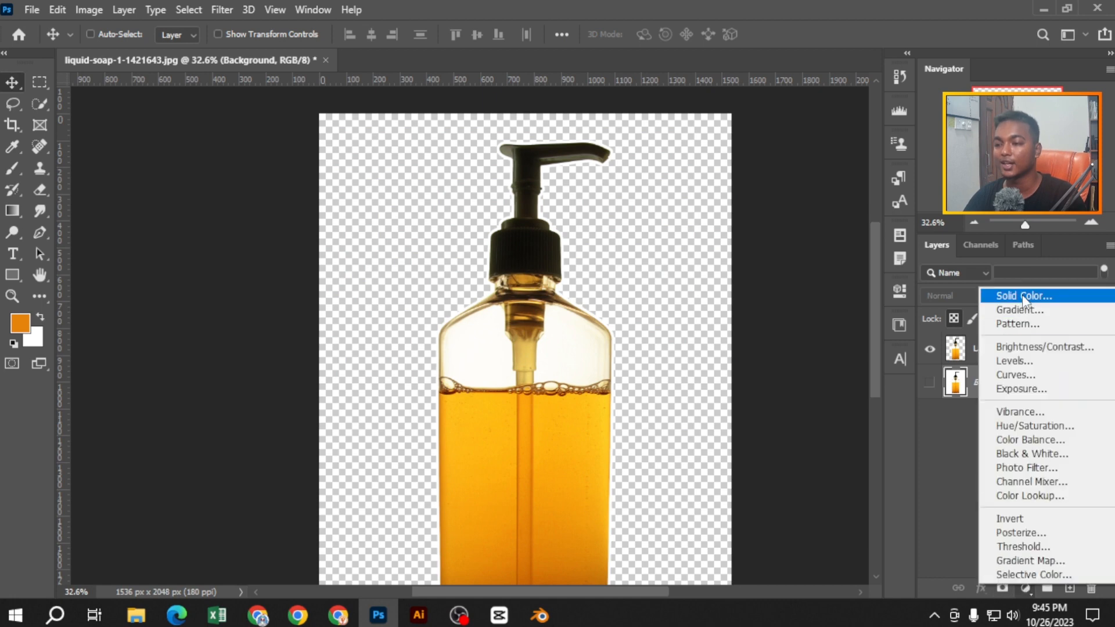
click(1023, 296)
mouse_move(773, 313)
mouse_down()
mouse_move(760, 323)
mouse_move(720, 488)
mouse_move(685, 487)
mouse_up()
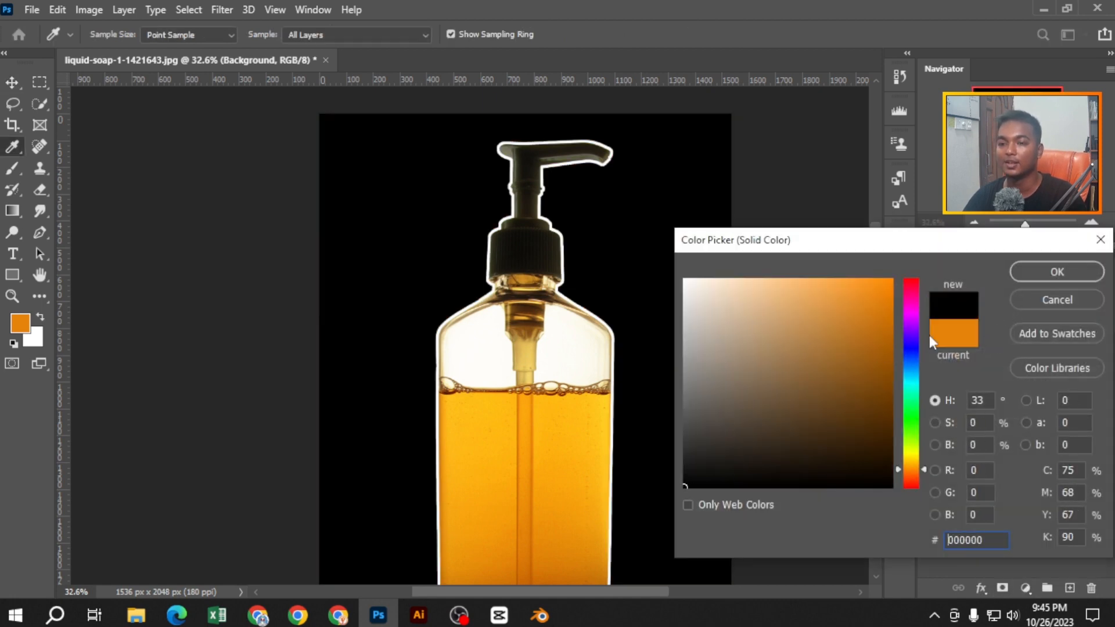
click(1048, 274)
key(v)
scroll(563, 368, down, 3)
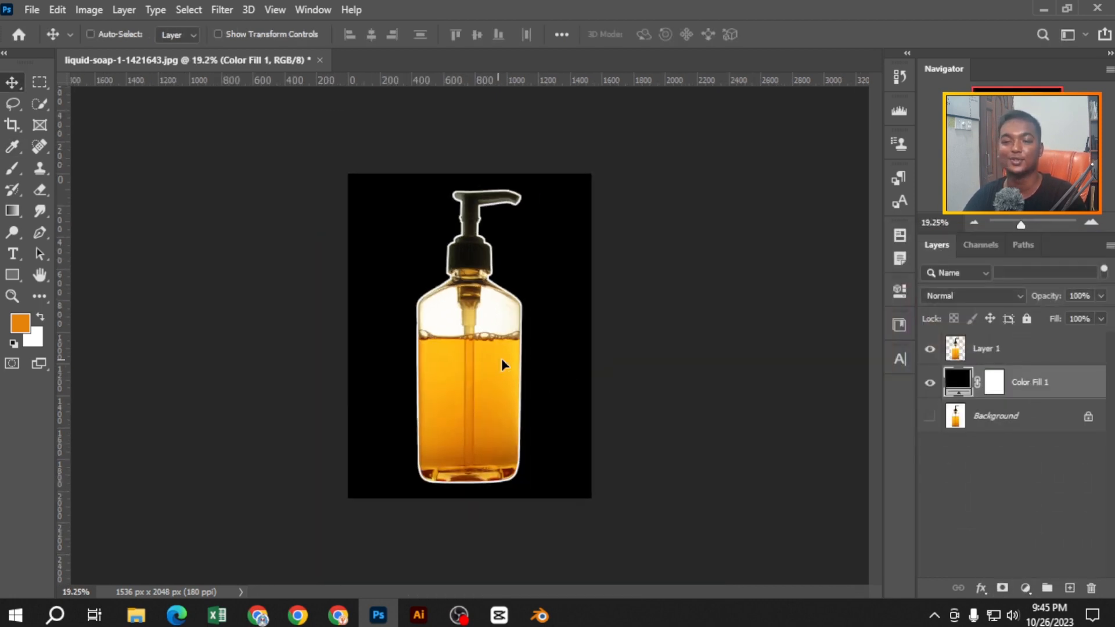
Scale the bottle cutout on Layer 1 to 70.34% about its center and inspect its white outline
click(1004, 350)
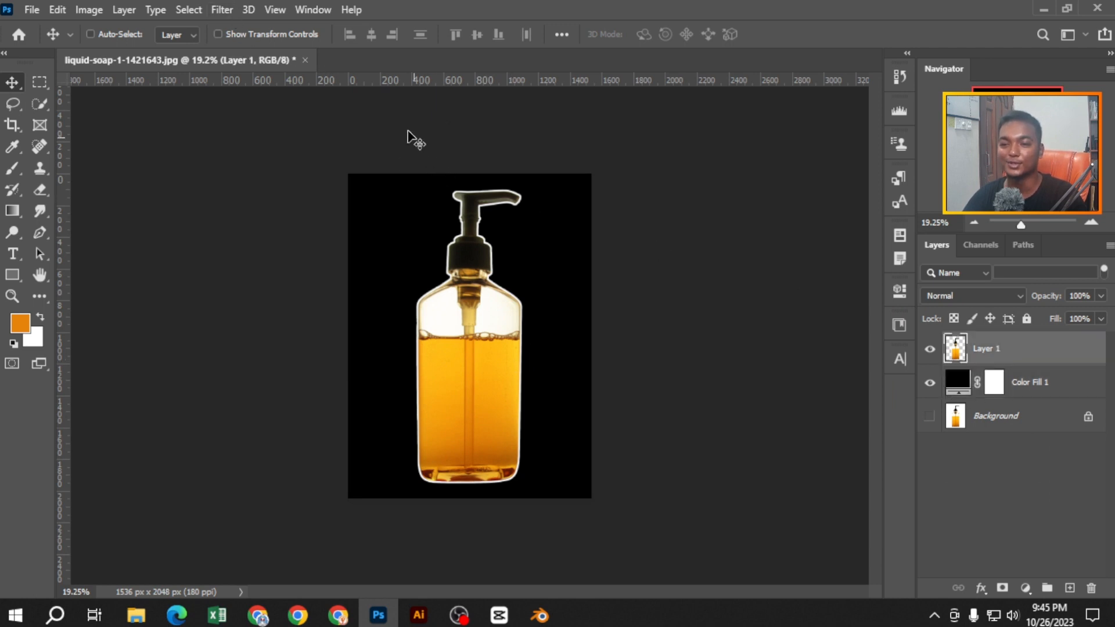
key(ctrl+t)
drag(470, 187, 470, 249)
mouse_move(486, 291)
mouse_down()
mouse_move(488, 317)
mouse_move(488, 300)
mouse_up()
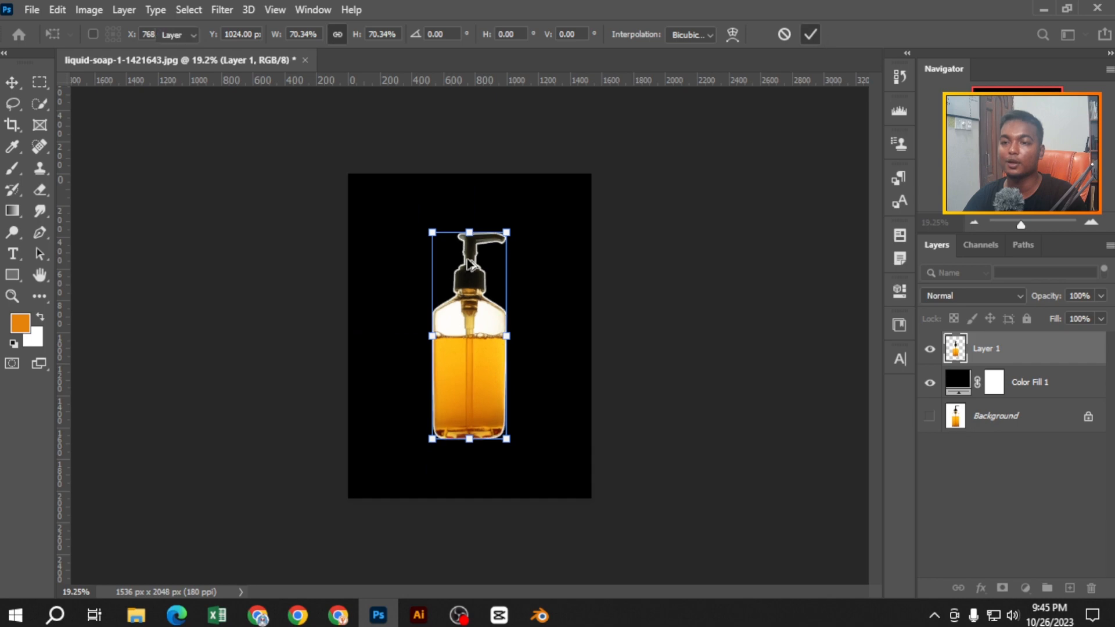
click(811, 34)
scroll(463, 318, up, 10)
scroll(463, 319, down, 8)
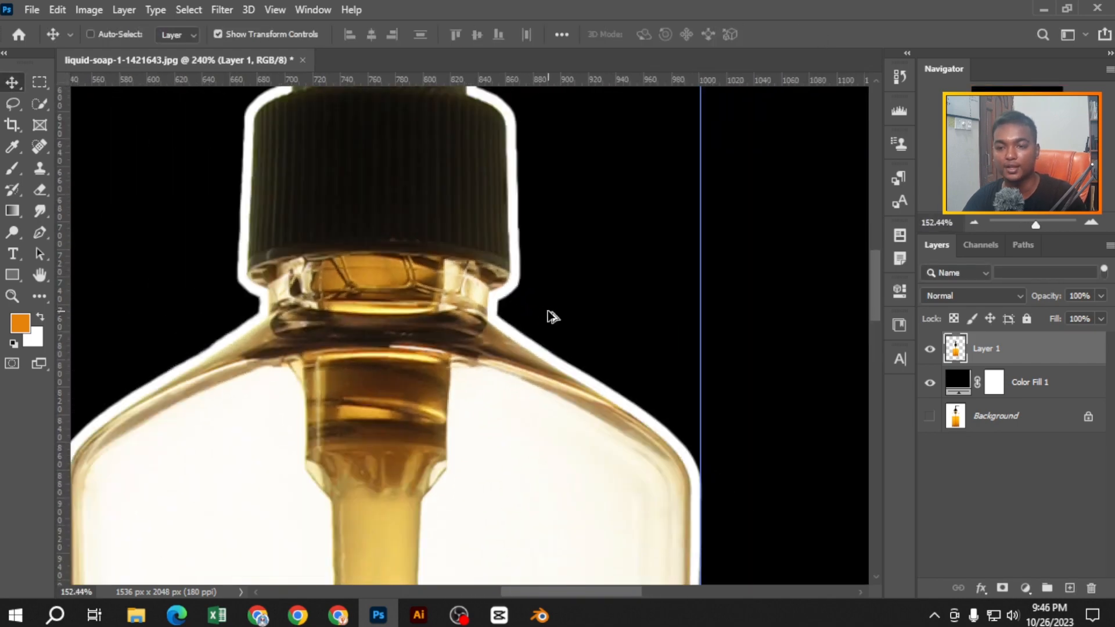
Undo the scaling, black fill layer, bottle layer copy and 10-pixel expansion back to the original bottle selection
key(ctrl+z)
key(ctrl+z)
key(ctrl+z)
key(ctrl+z)
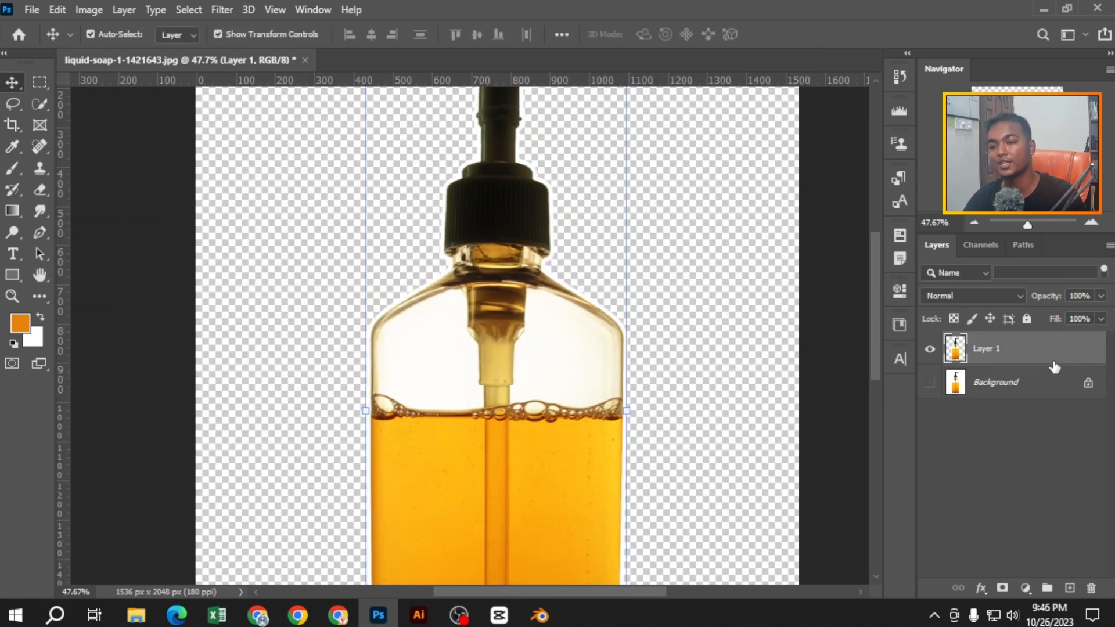
scroll(501, 359, up, 7)
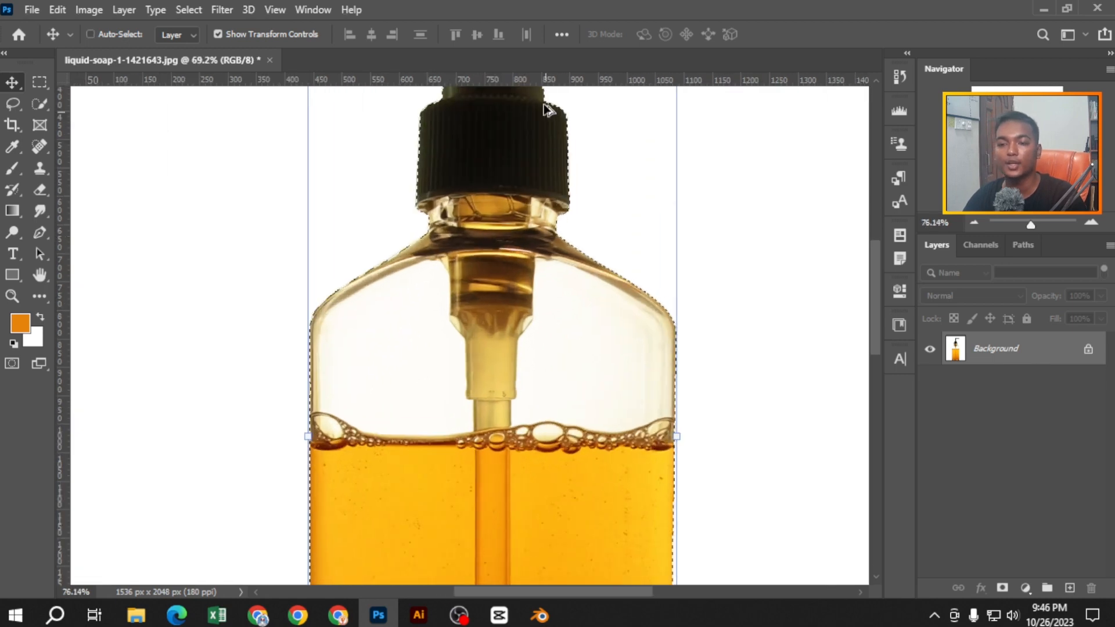
Expand the bottle selection by 20 pixels and inspect the wider margin around the cap and shoulders
click(189, 9)
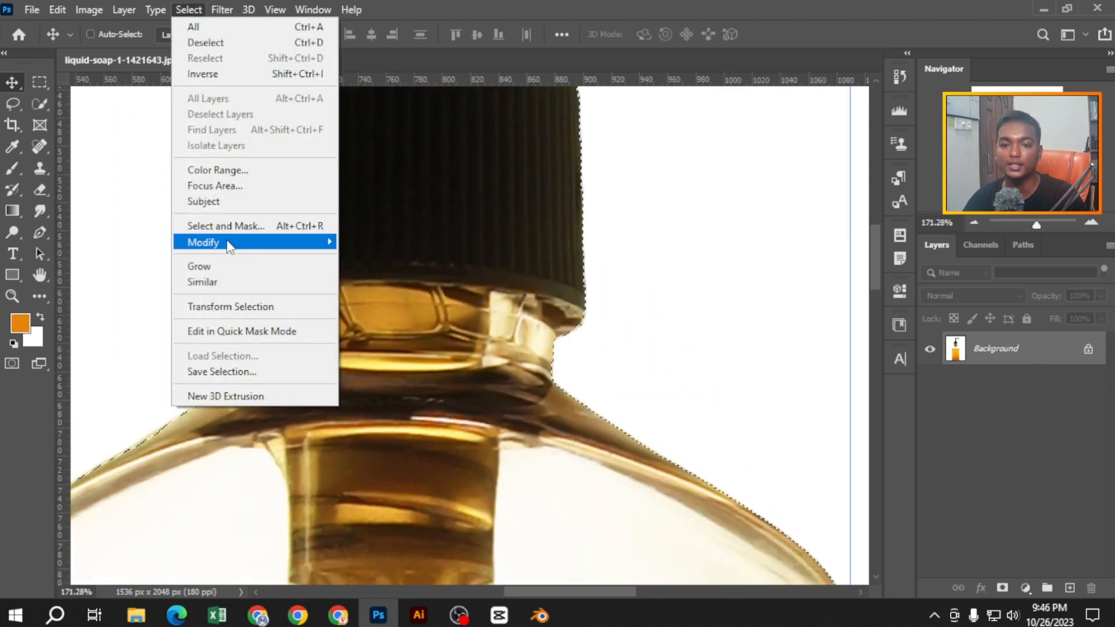
mouse_move(291, 243)
click(374, 272)
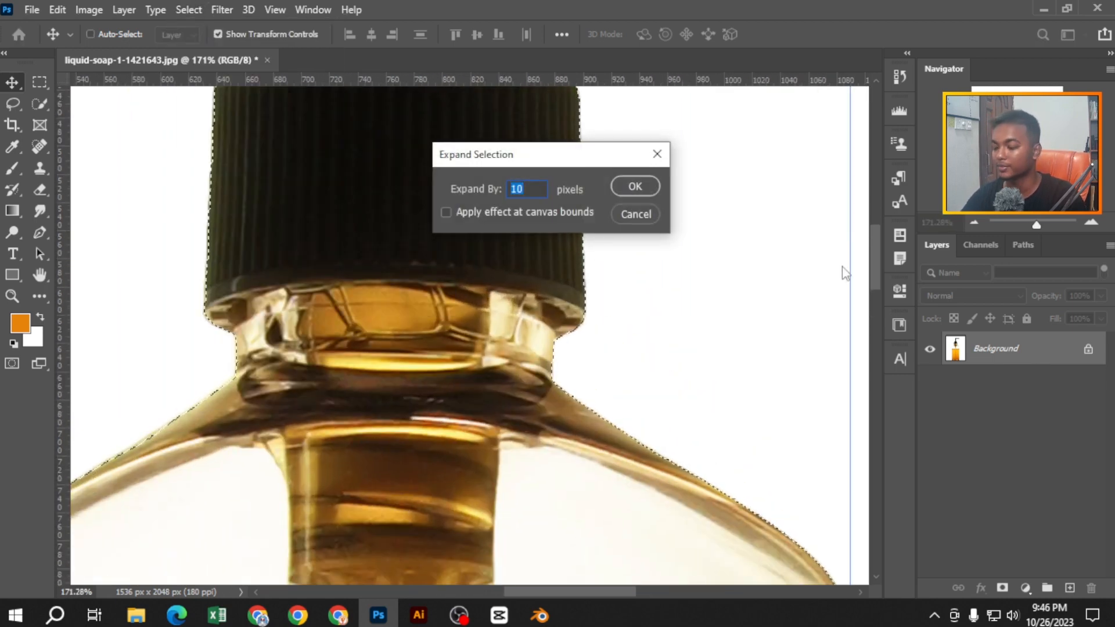
text(20)
click(639, 185)
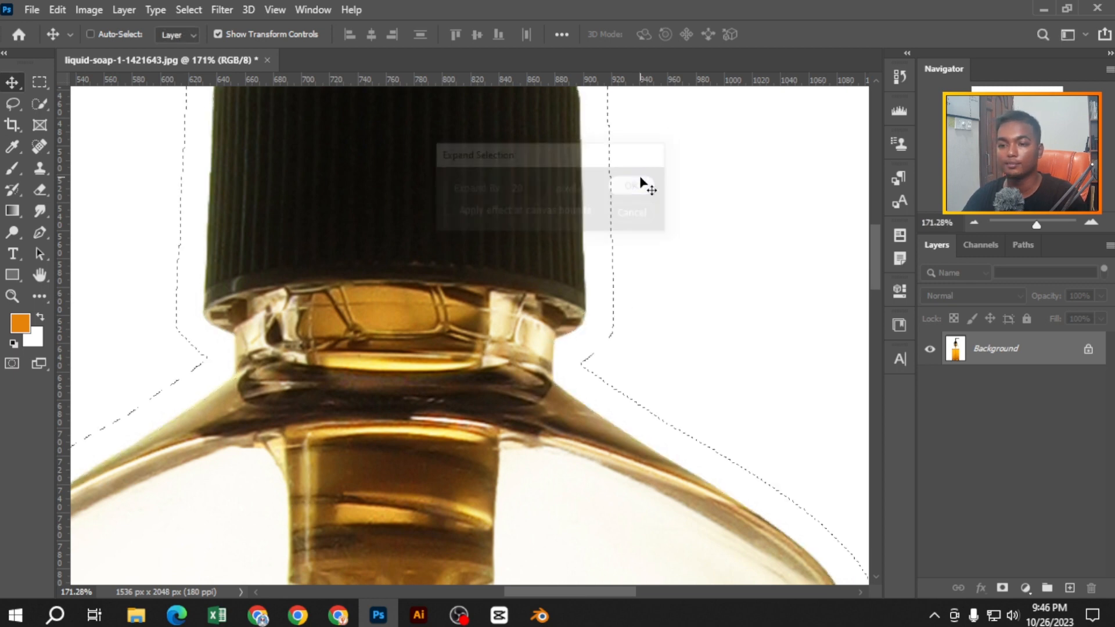
scroll(598, 287, up, 4)
scroll(590, 379, down, 10)
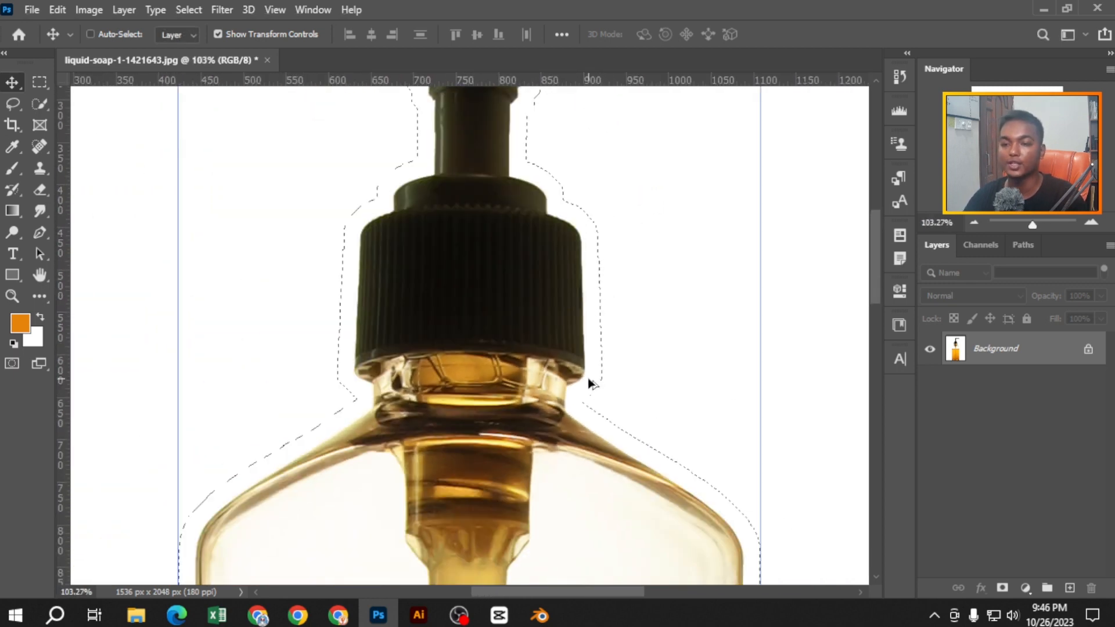
Contract the bottle selection by 20 pixels, inspect the inset outline on the pump and cap, and undo the contraction
click(187, 9)
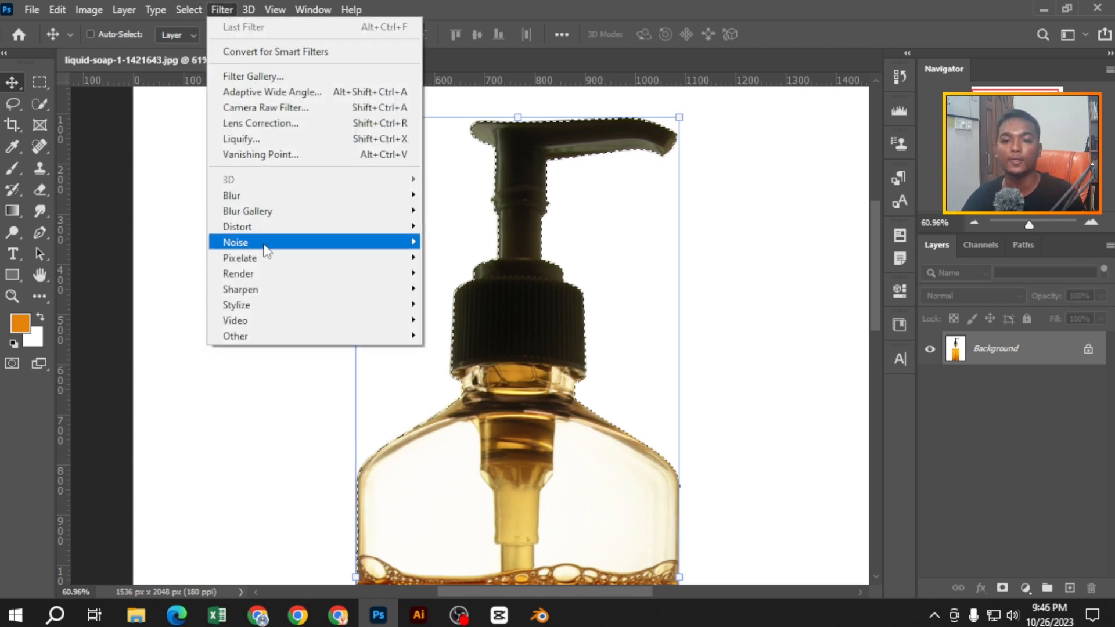
mouse_move(228, 242)
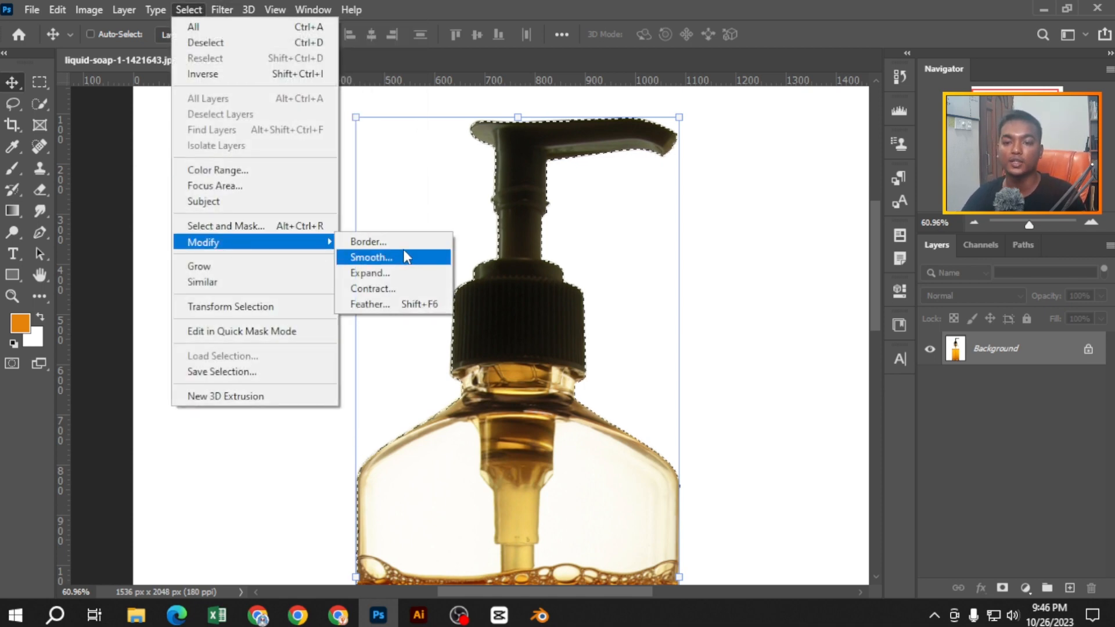
click(389, 288)
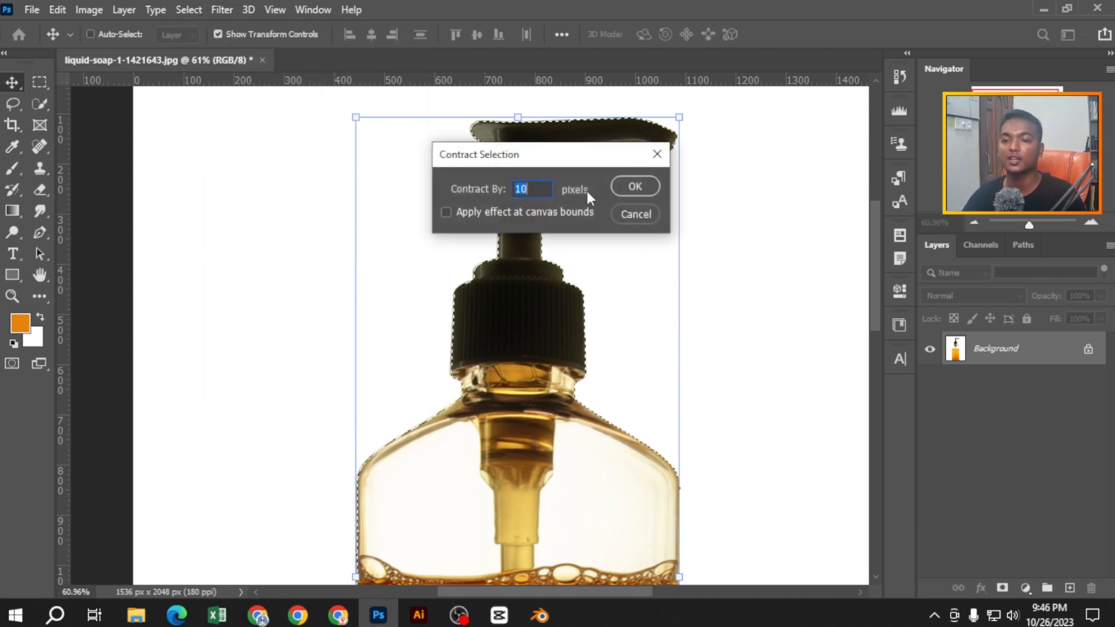
text(20)
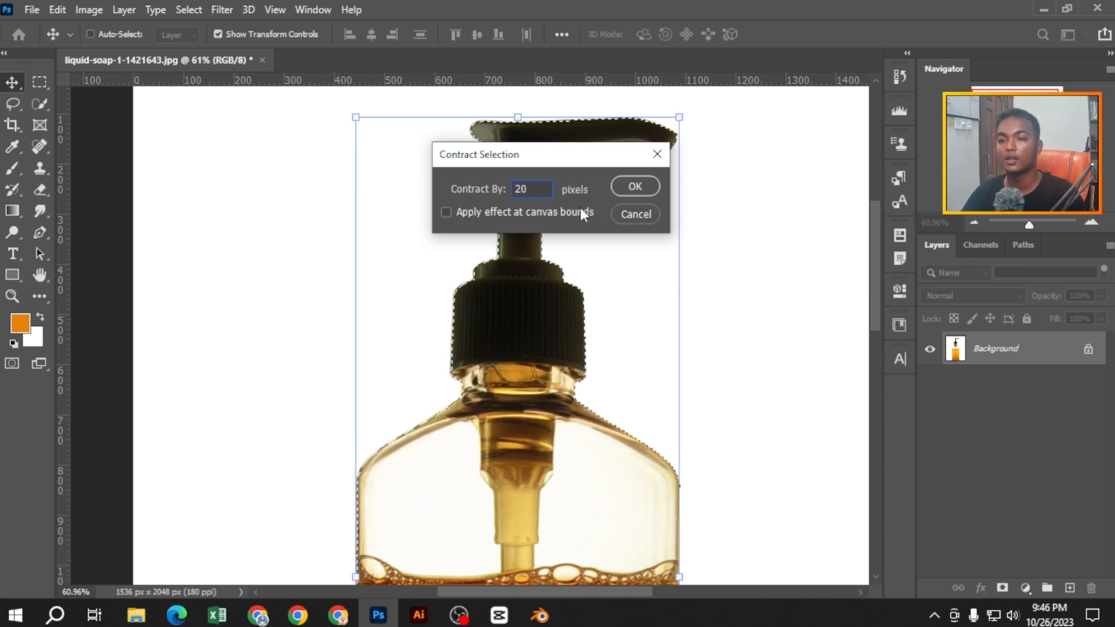
click(629, 186)
scroll(558, 231, up, 5)
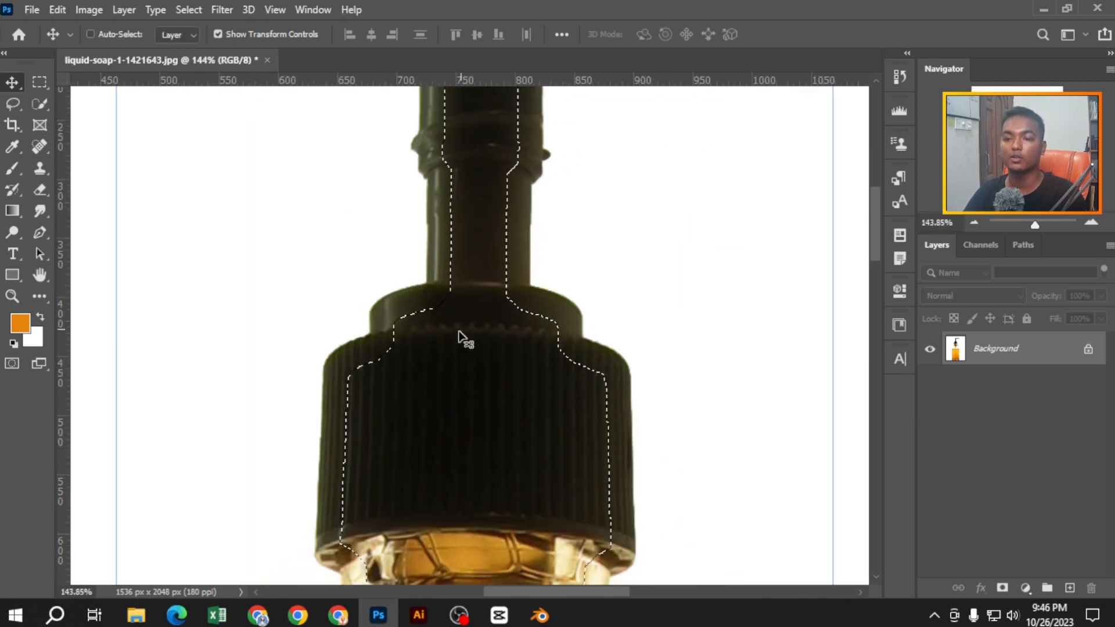
scroll(500, 331, up, 4)
scroll(540, 328, down, 4)
key(ctrl+z)
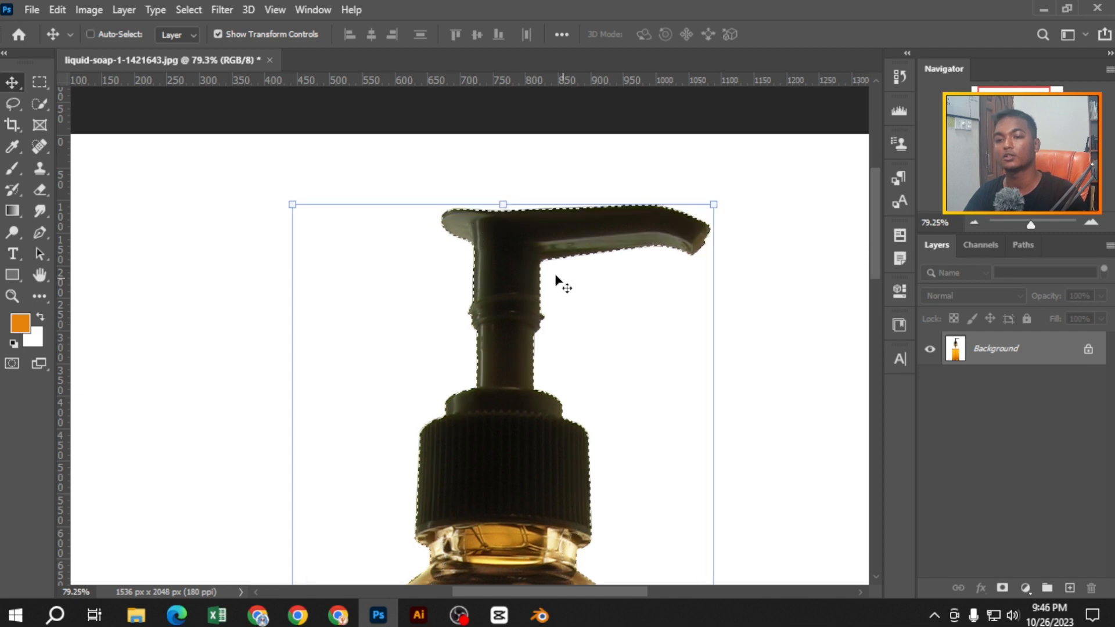
Feather the bottle selection with a radius of 5 pixels and inspect its outline around the pump head
click(193, 10)
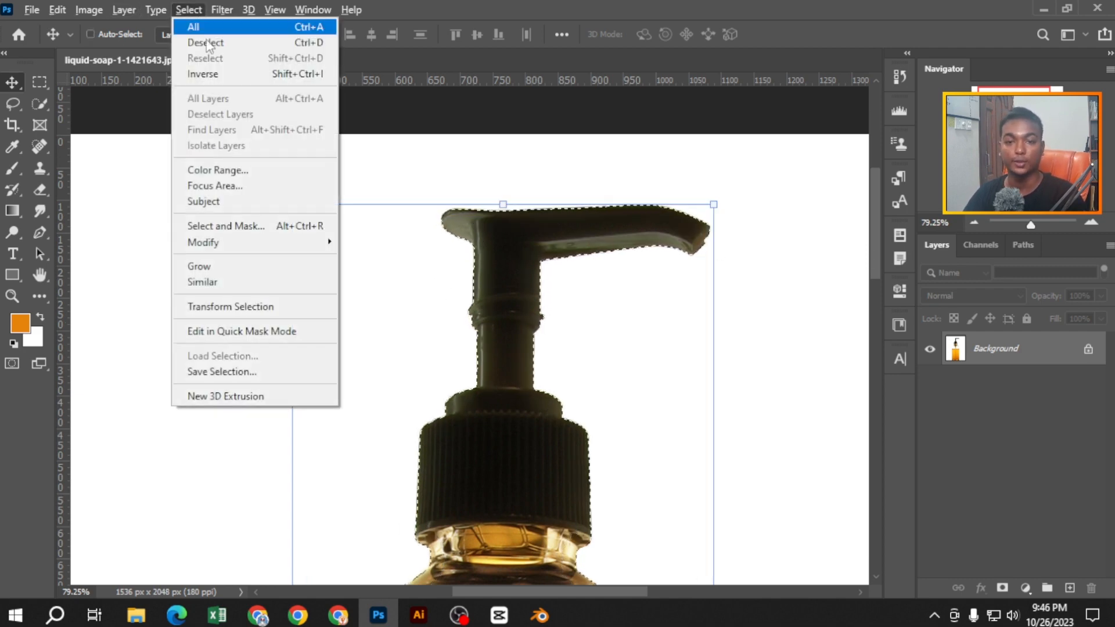
mouse_move(233, 251)
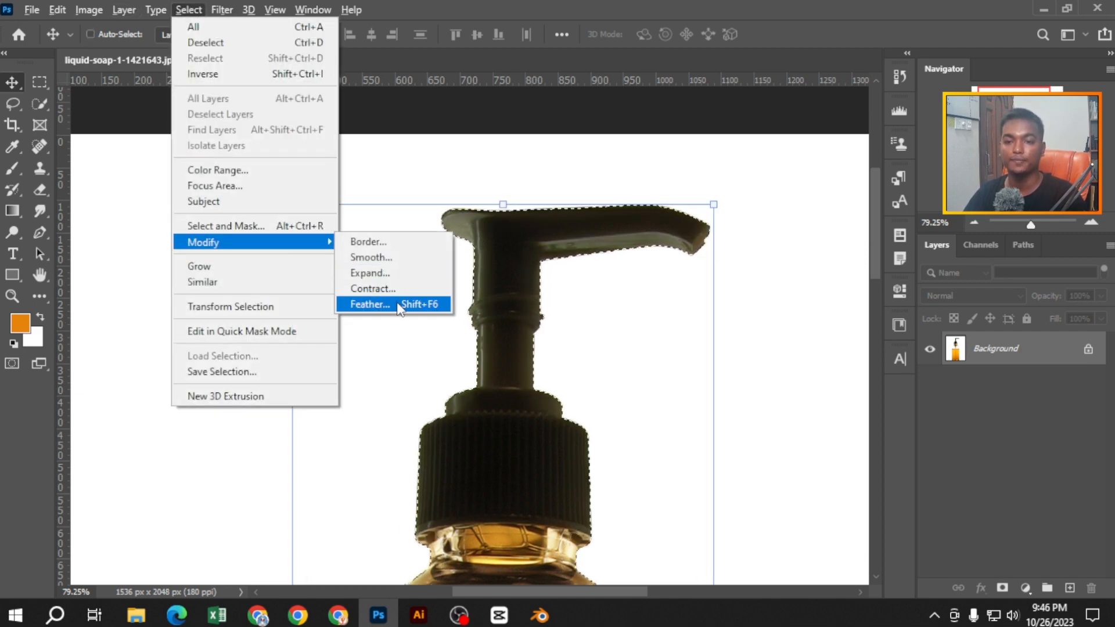
click(369, 304)
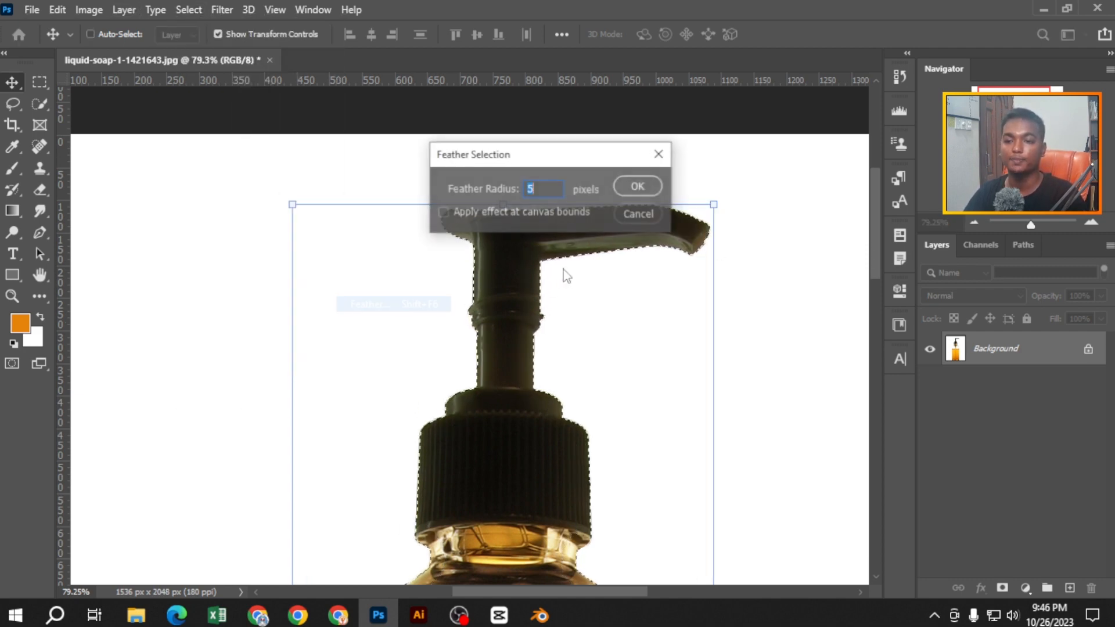
click(649, 187)
scroll(680, 233, up, 5)
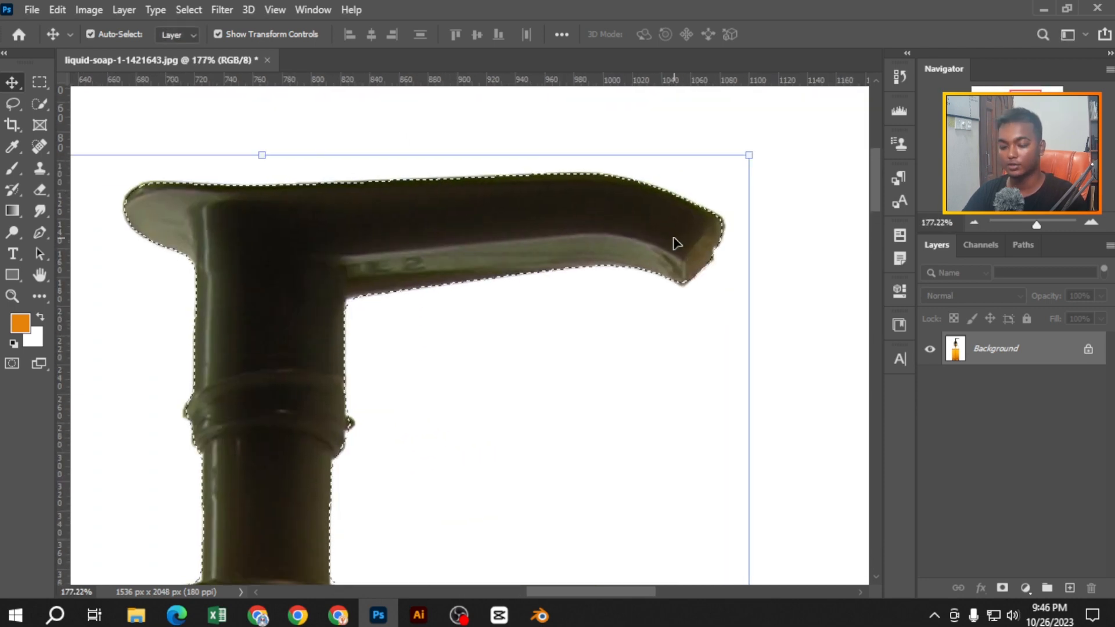
Copy the feathered bottle selection to a new layer and examine the nozzle's edge with the Background hidden
key(ctrl+j)
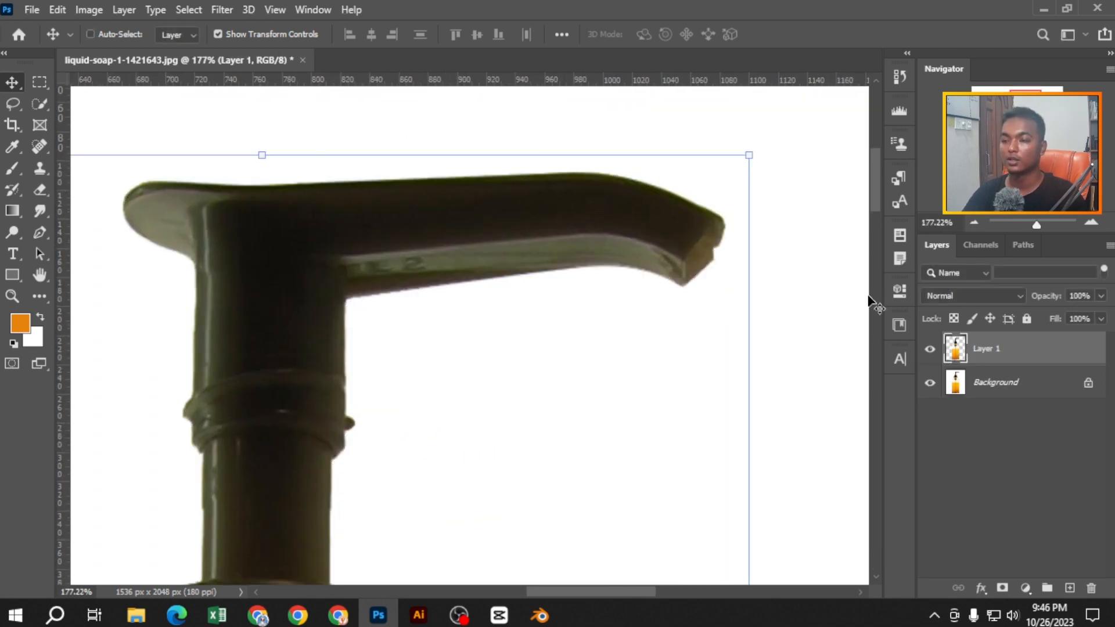
click(930, 384)
scroll(723, 251, up, 10)
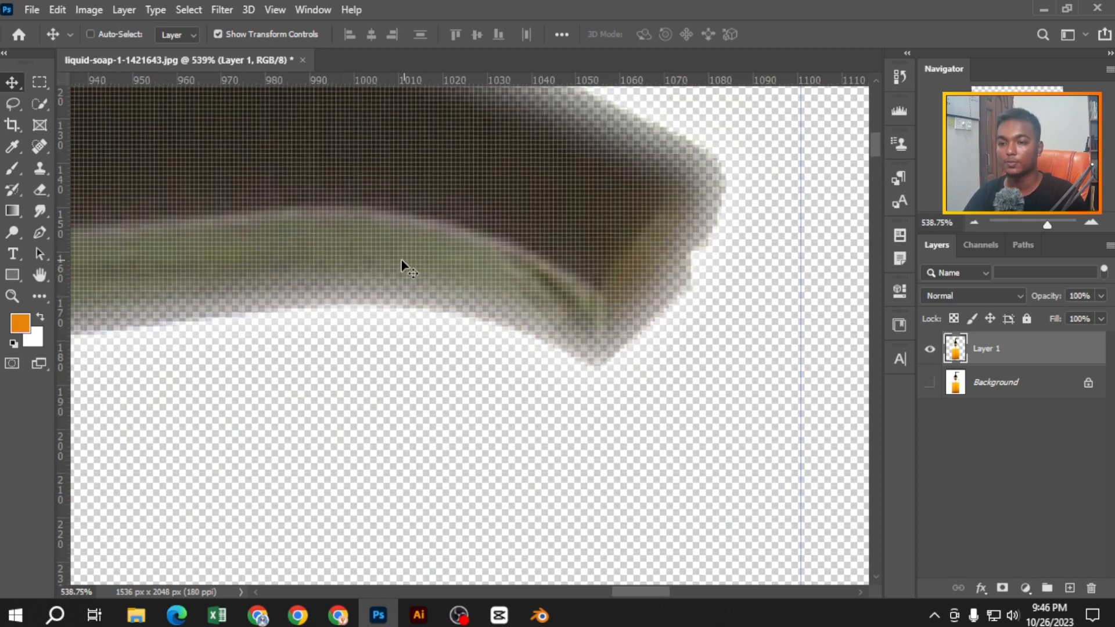
scroll(595, 378, down, 10)
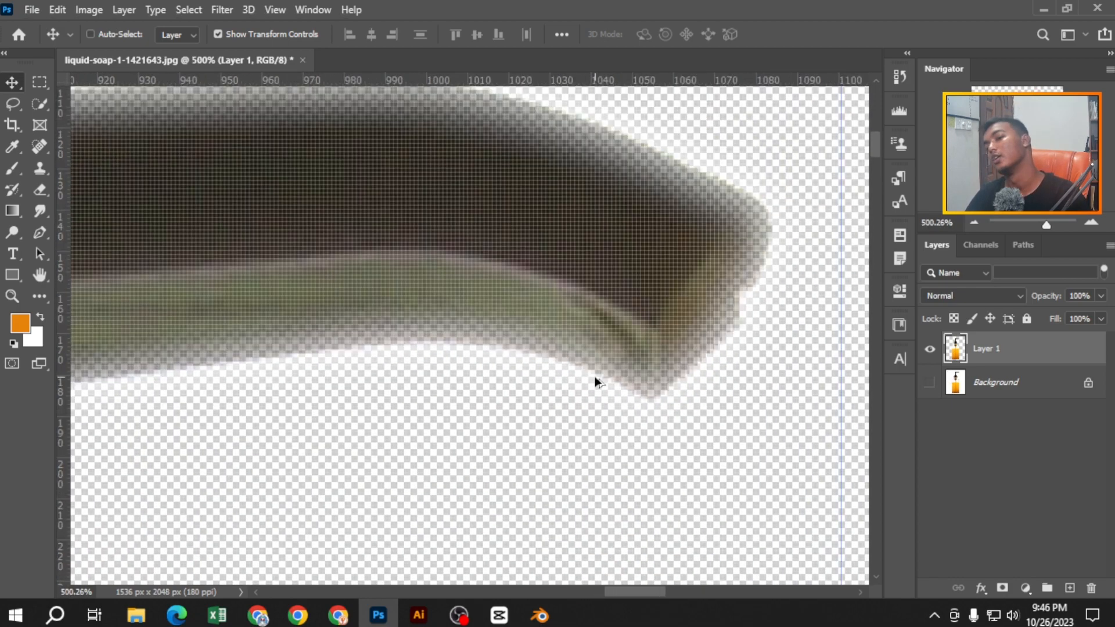
scroll(438, 348, down, 2)
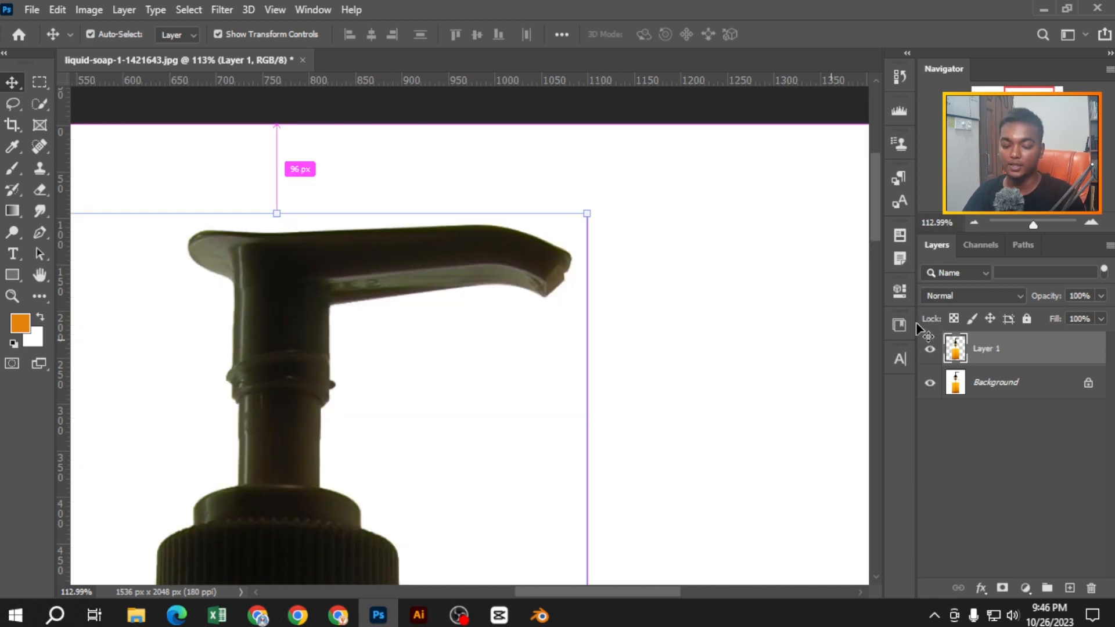
Undo the feathered layer copy and the 5-pixel feather back to the original bottle selection
key(z)
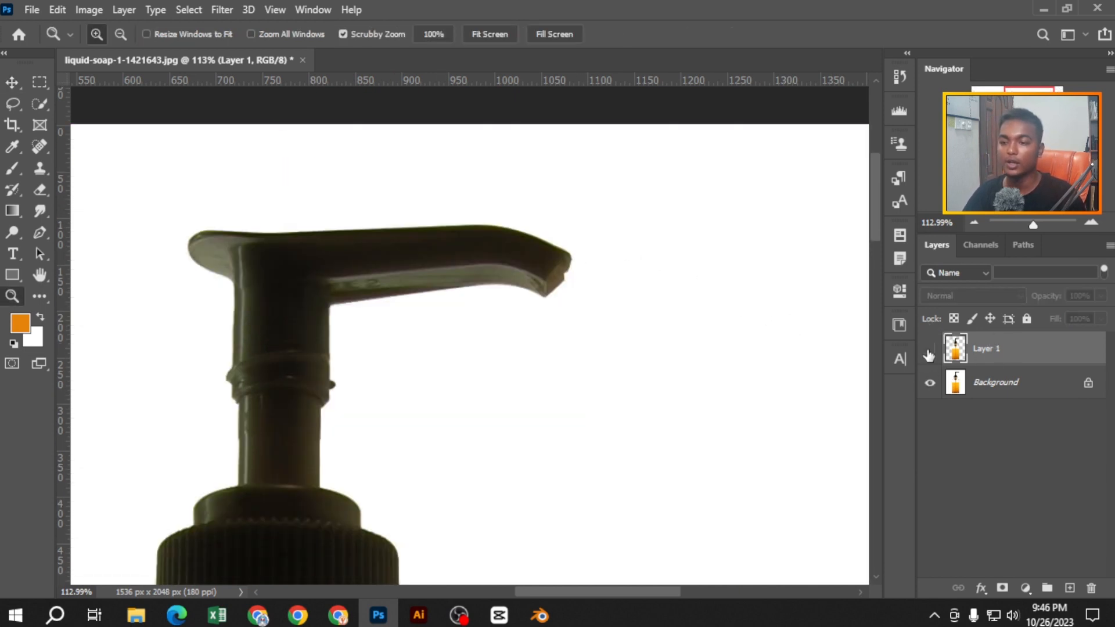
click(929, 354)
key(ctrl+z)
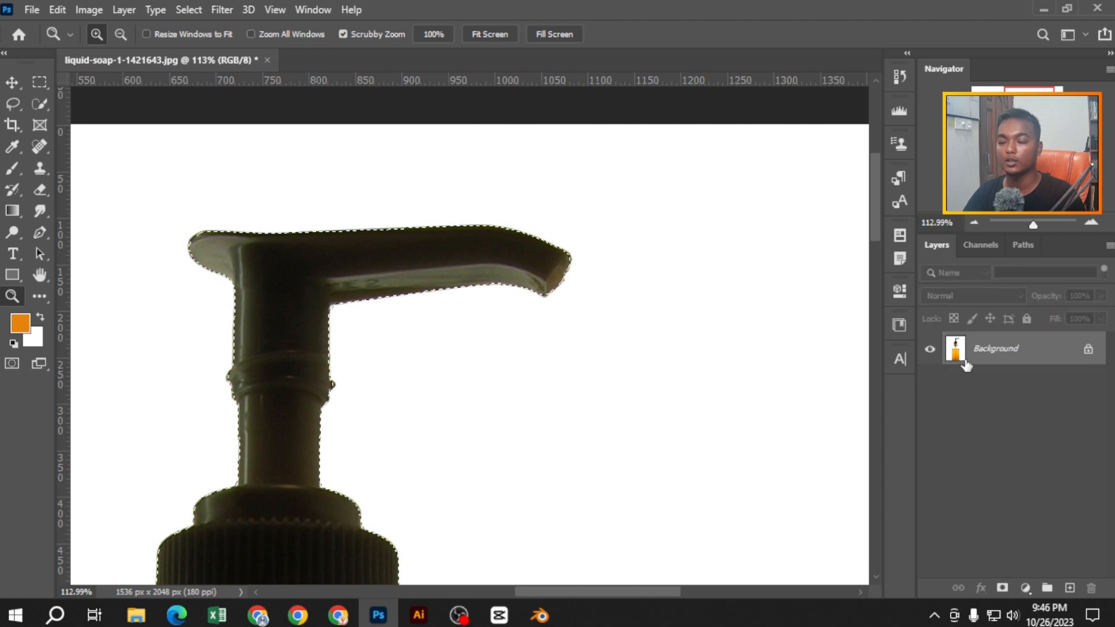
drag(966, 365, 965, 360)
Copy the unfeathered bottle selection to a new layer, hide the Background, and inspect the nozzle's edge for comparison
key(ctrl+j)
key(ctrl+j)
key(ctrl+j)
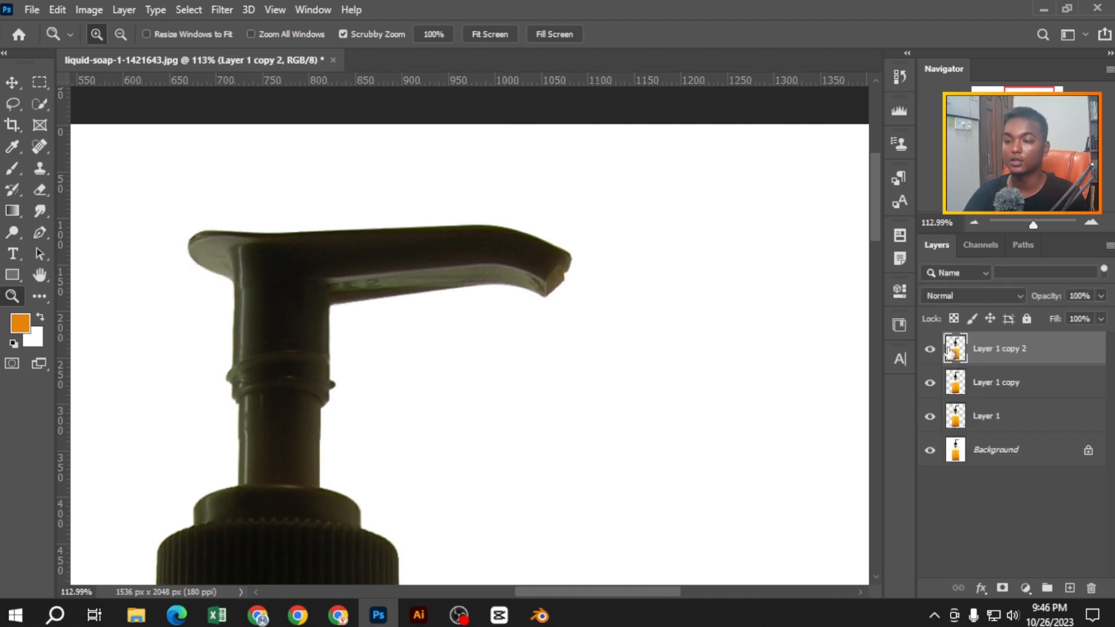
key(ctrl+z)
click(930, 382)
drag(558, 269, 631, 321)
alt+click(631, 322)
key(v)
scroll(821, 370, down, 5)
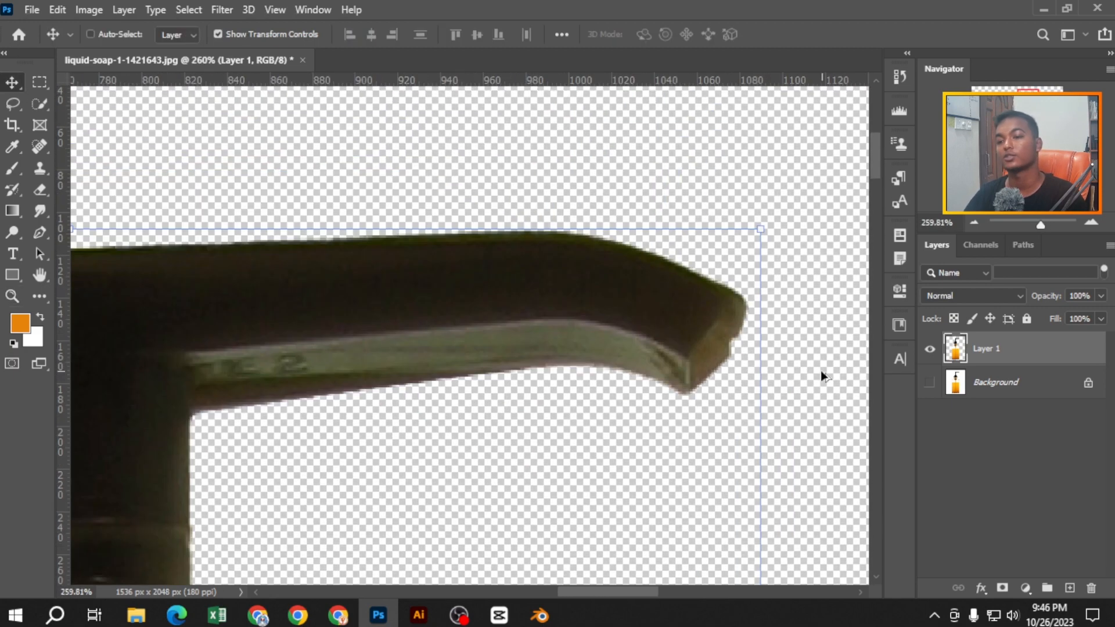
Undo the unfeathered layer copy, and clear and restore the bottle selection
key(ctrl+z)
key(ctrl+z)
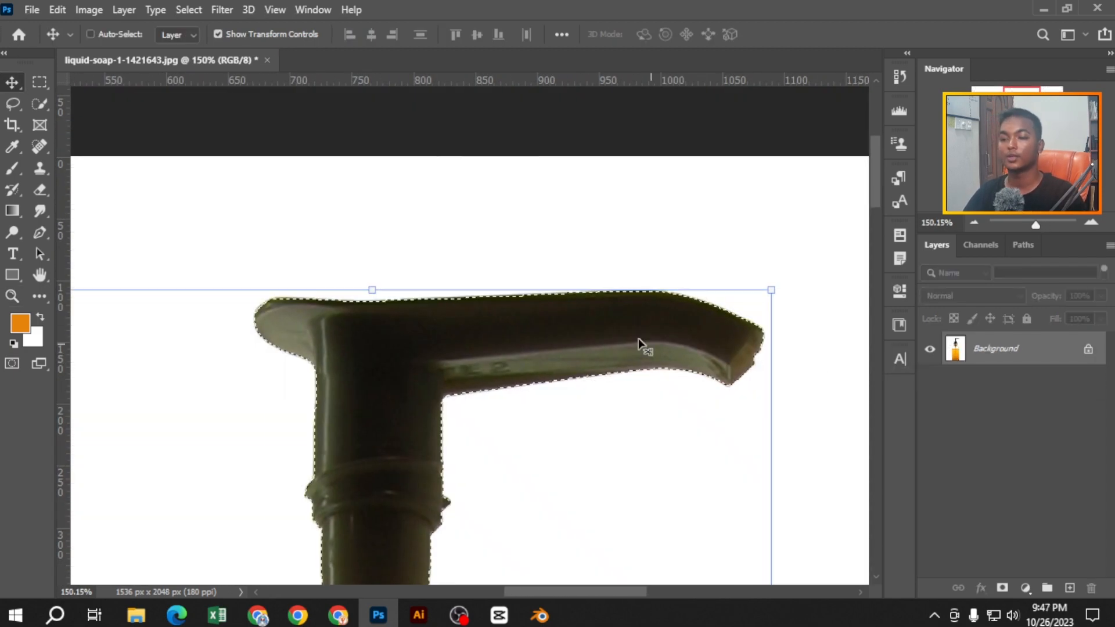
scroll(595, 322, down, 5)
key(ctrl+d)
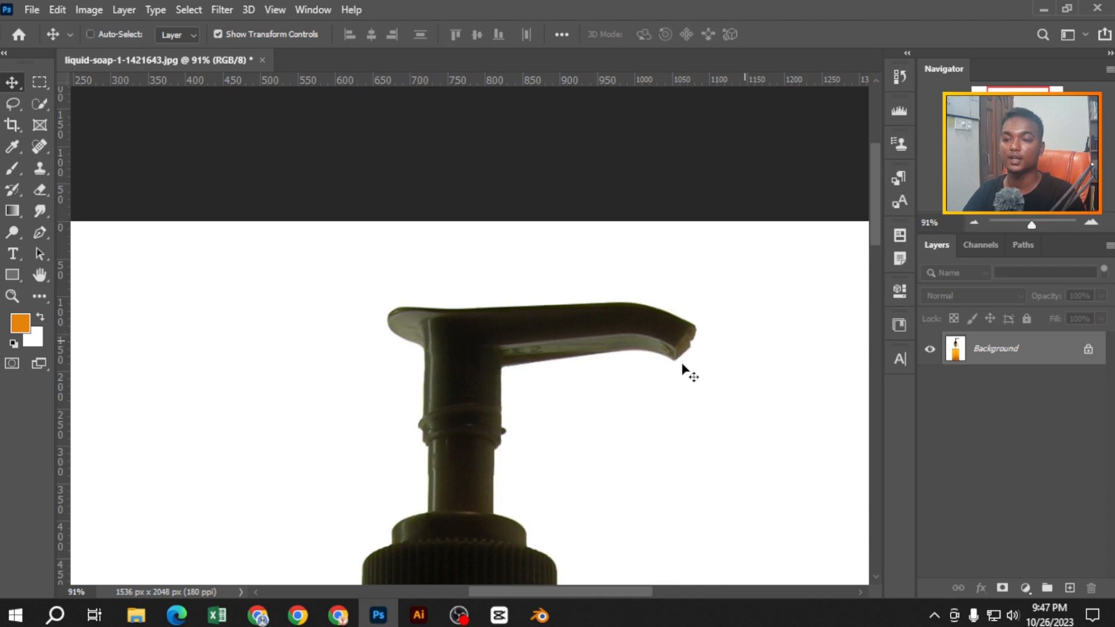
scroll(682, 367, down, 4)
scroll(451, 357, down, 4)
key(ctrl+z)
click(143, 33)
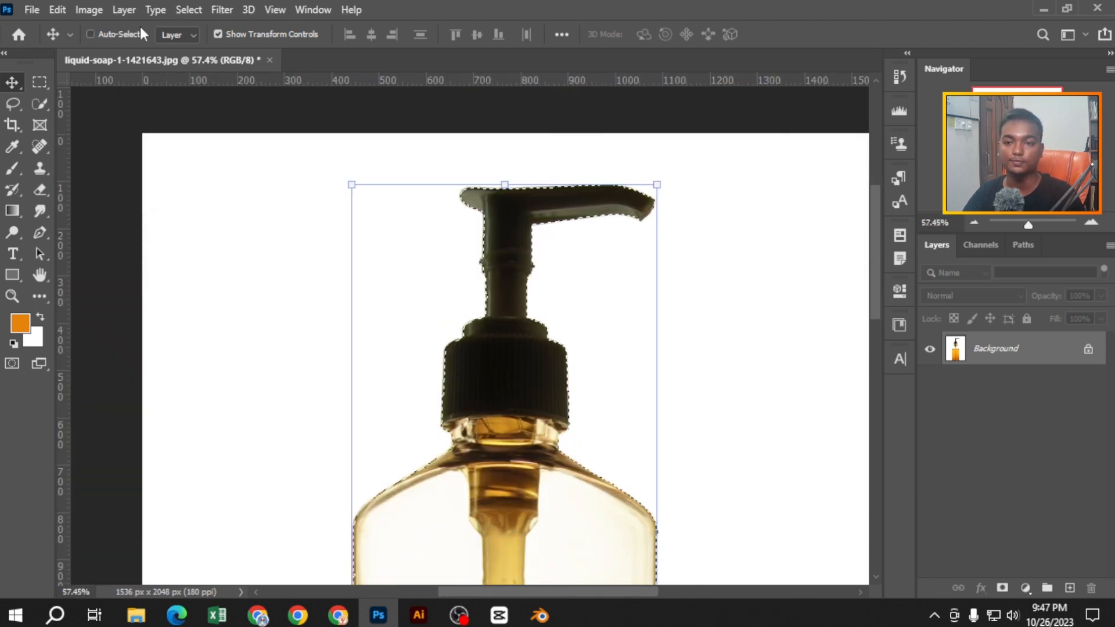
Try scaling the bottle's selection outline to 142.07% and 97.42% with Transform Selection, and cancel the transformation
click(189, 10)
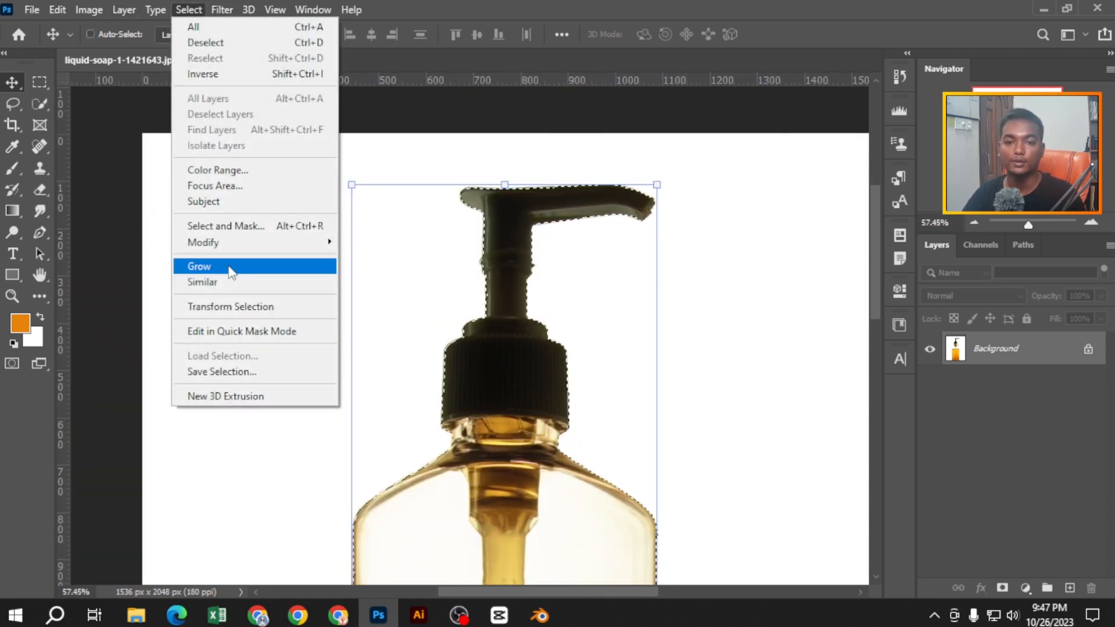
click(277, 314)
scroll(541, 343, down, 3)
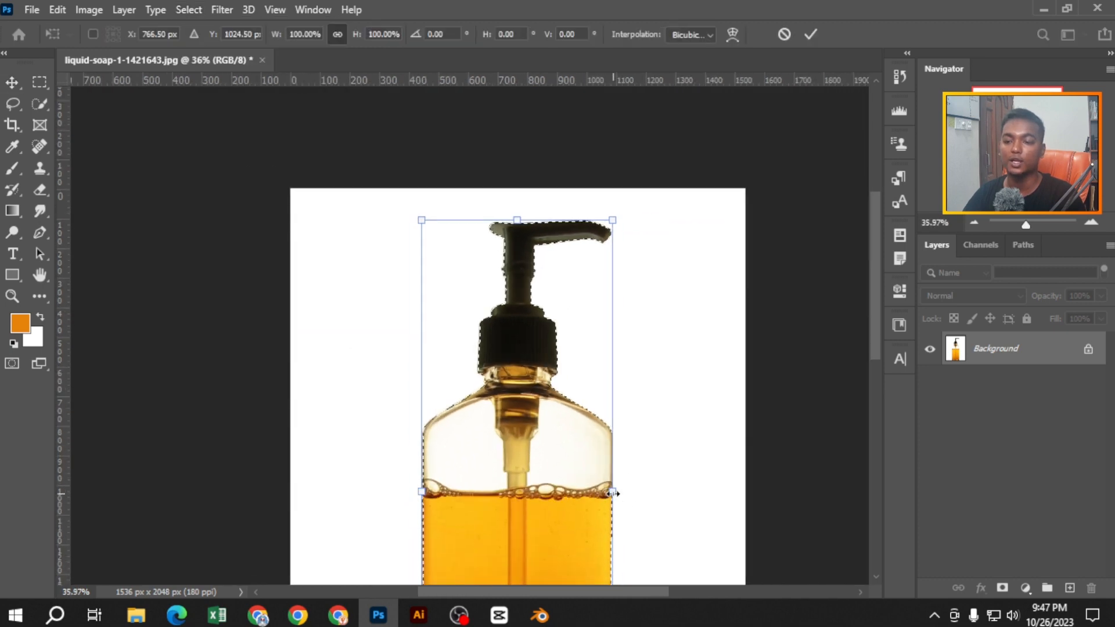
drag(613, 493, 695, 486)
scroll(675, 214, down, 2)
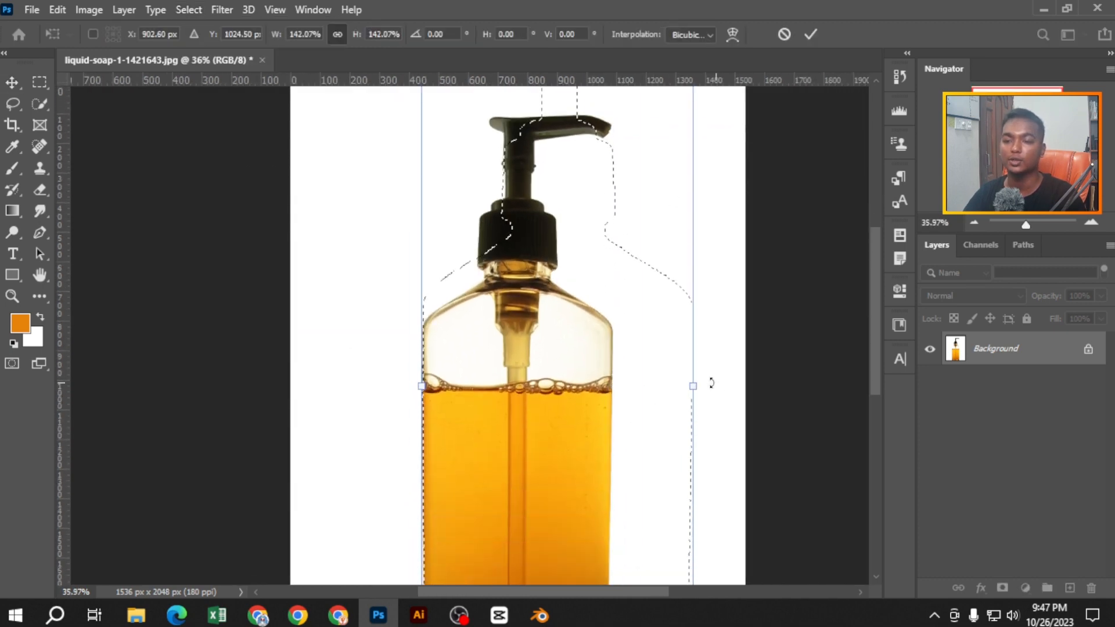
drag(693, 386, 608, 386)
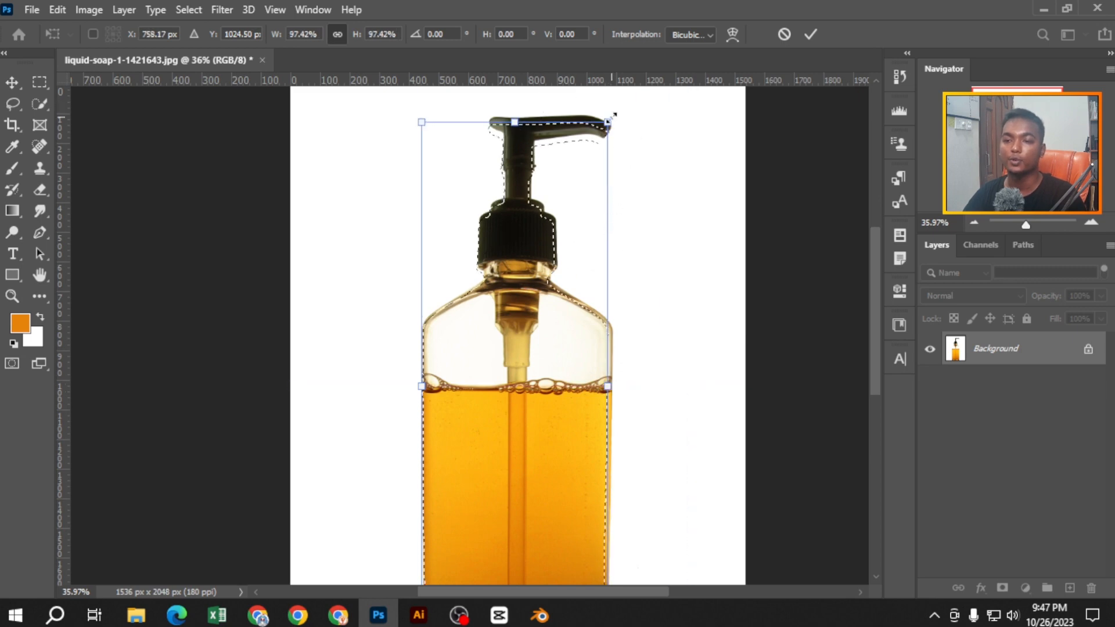
drag(614, 115, 633, 107)
click(780, 36)
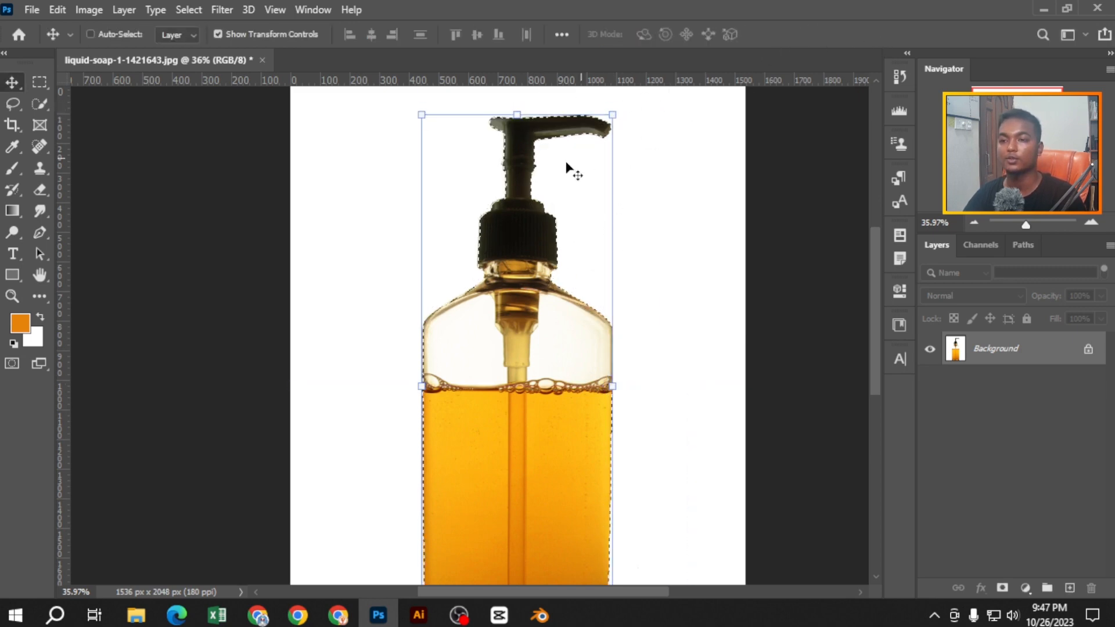
scroll(534, 174, up, 1)
click(187, 11)
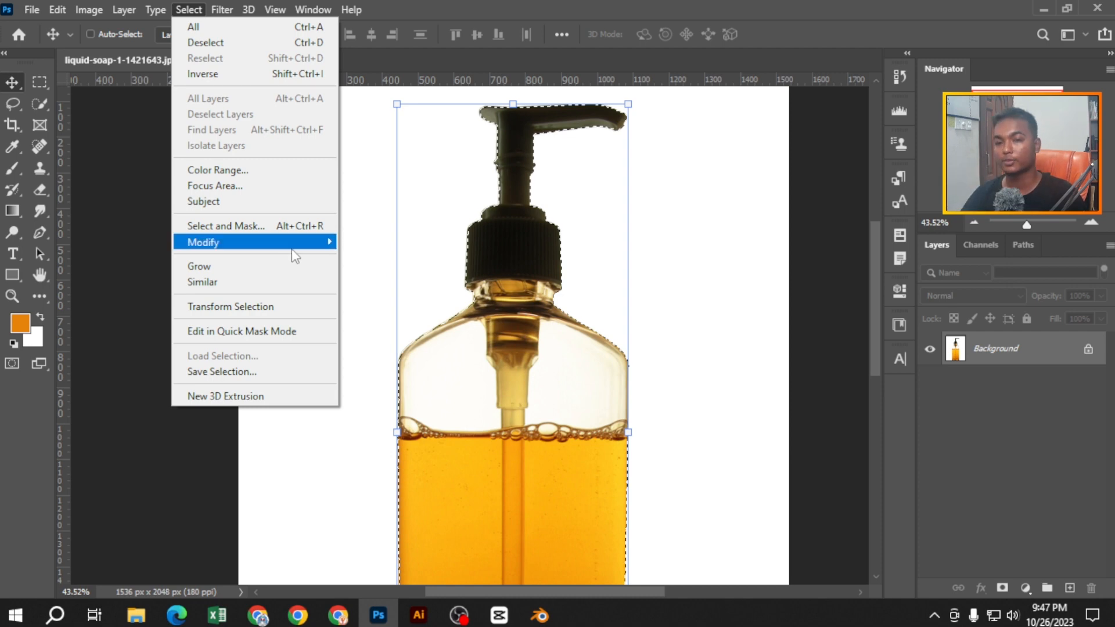
click(441, 495)
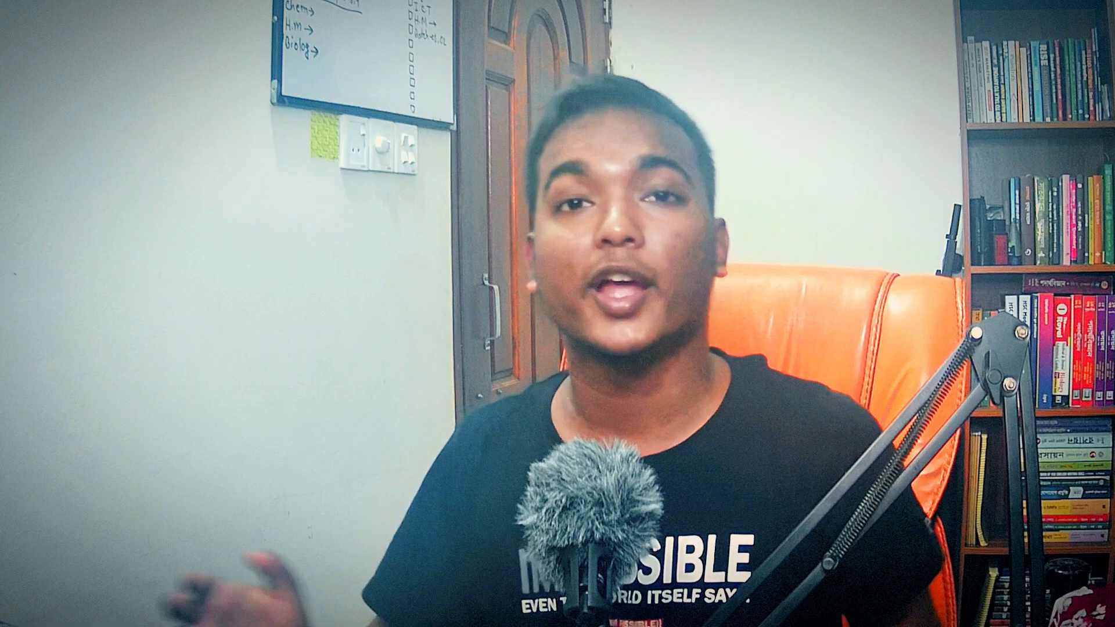